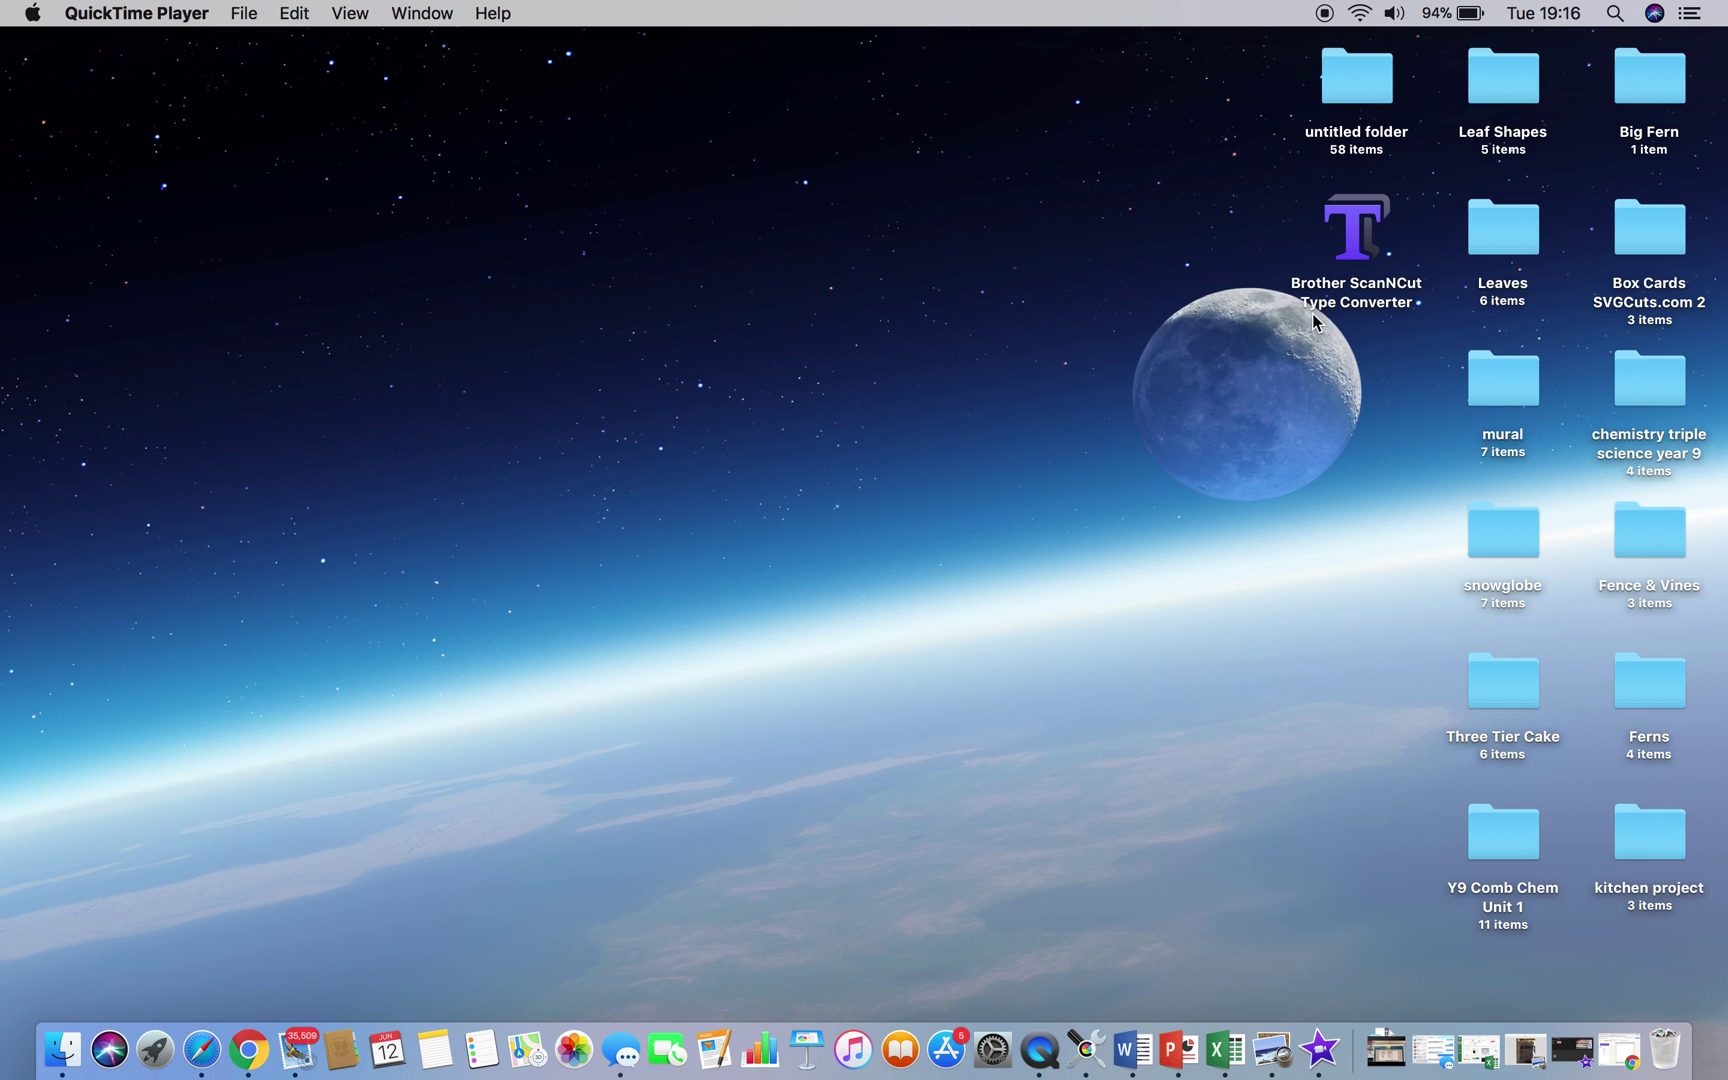
Launch the Type Converter and enter the word 'Congratulations'
double_click(1356, 240)
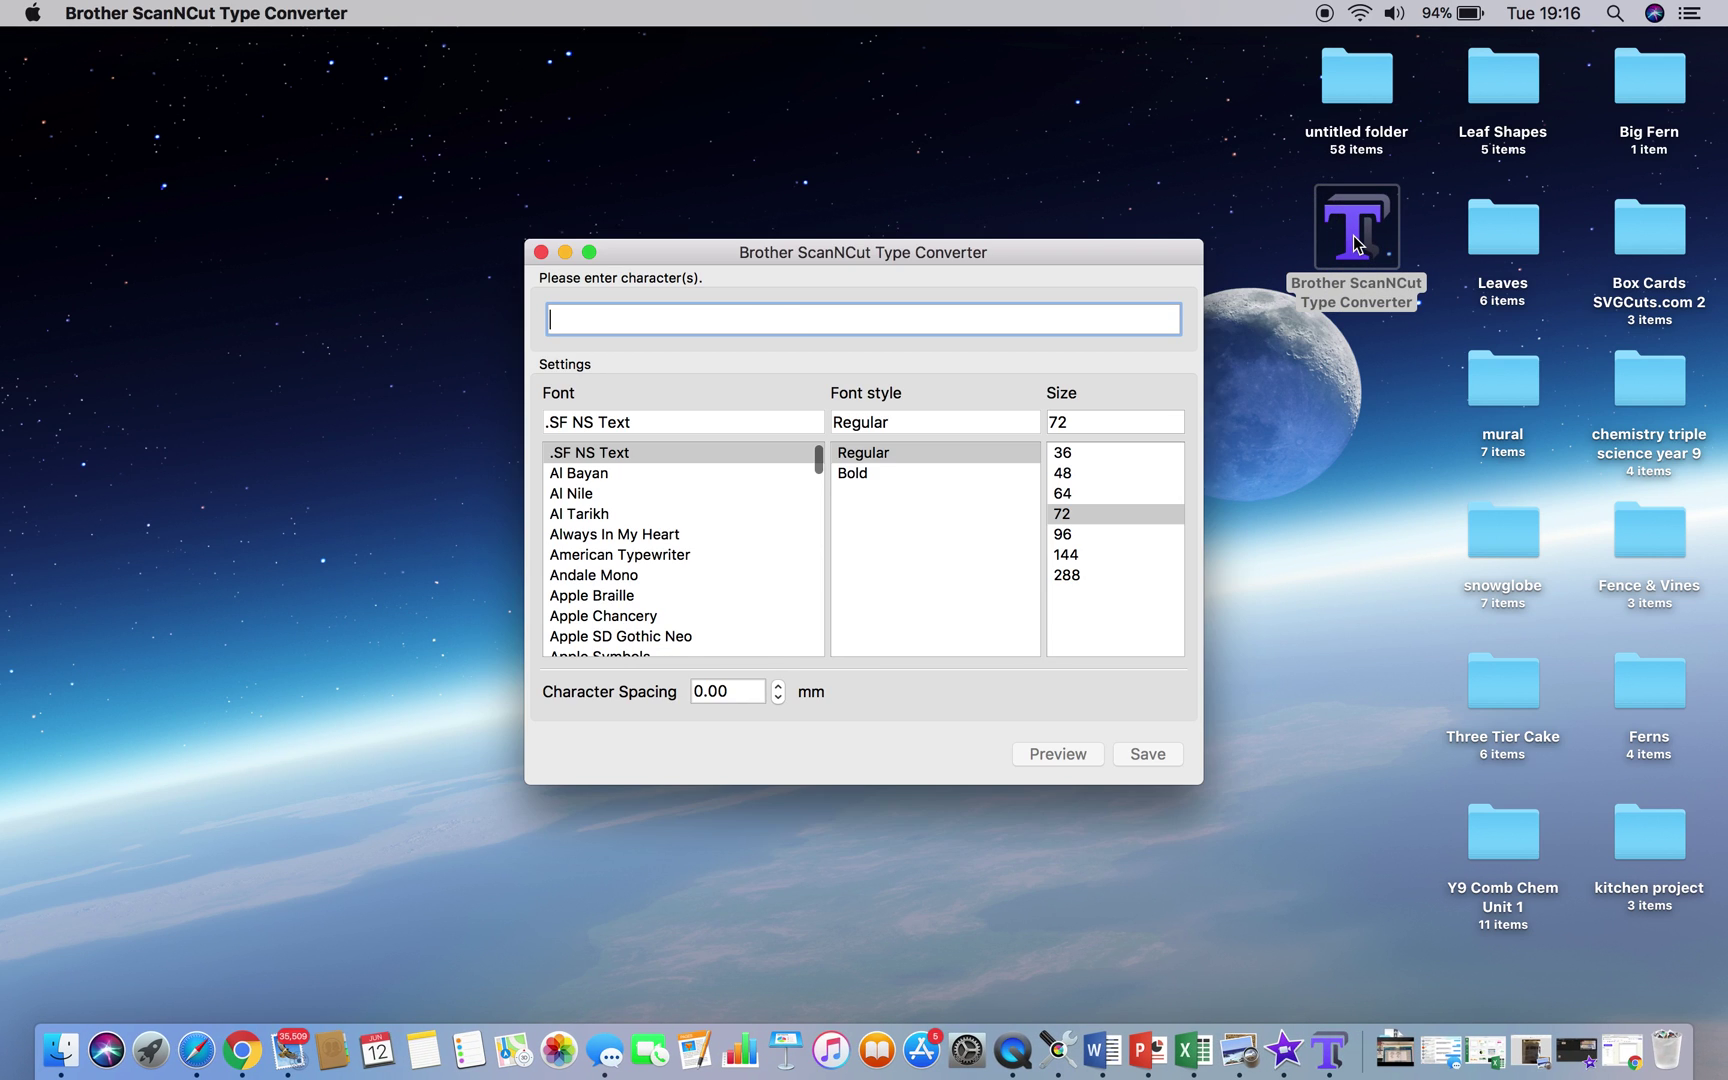
left_click(711, 313)
type("Con")
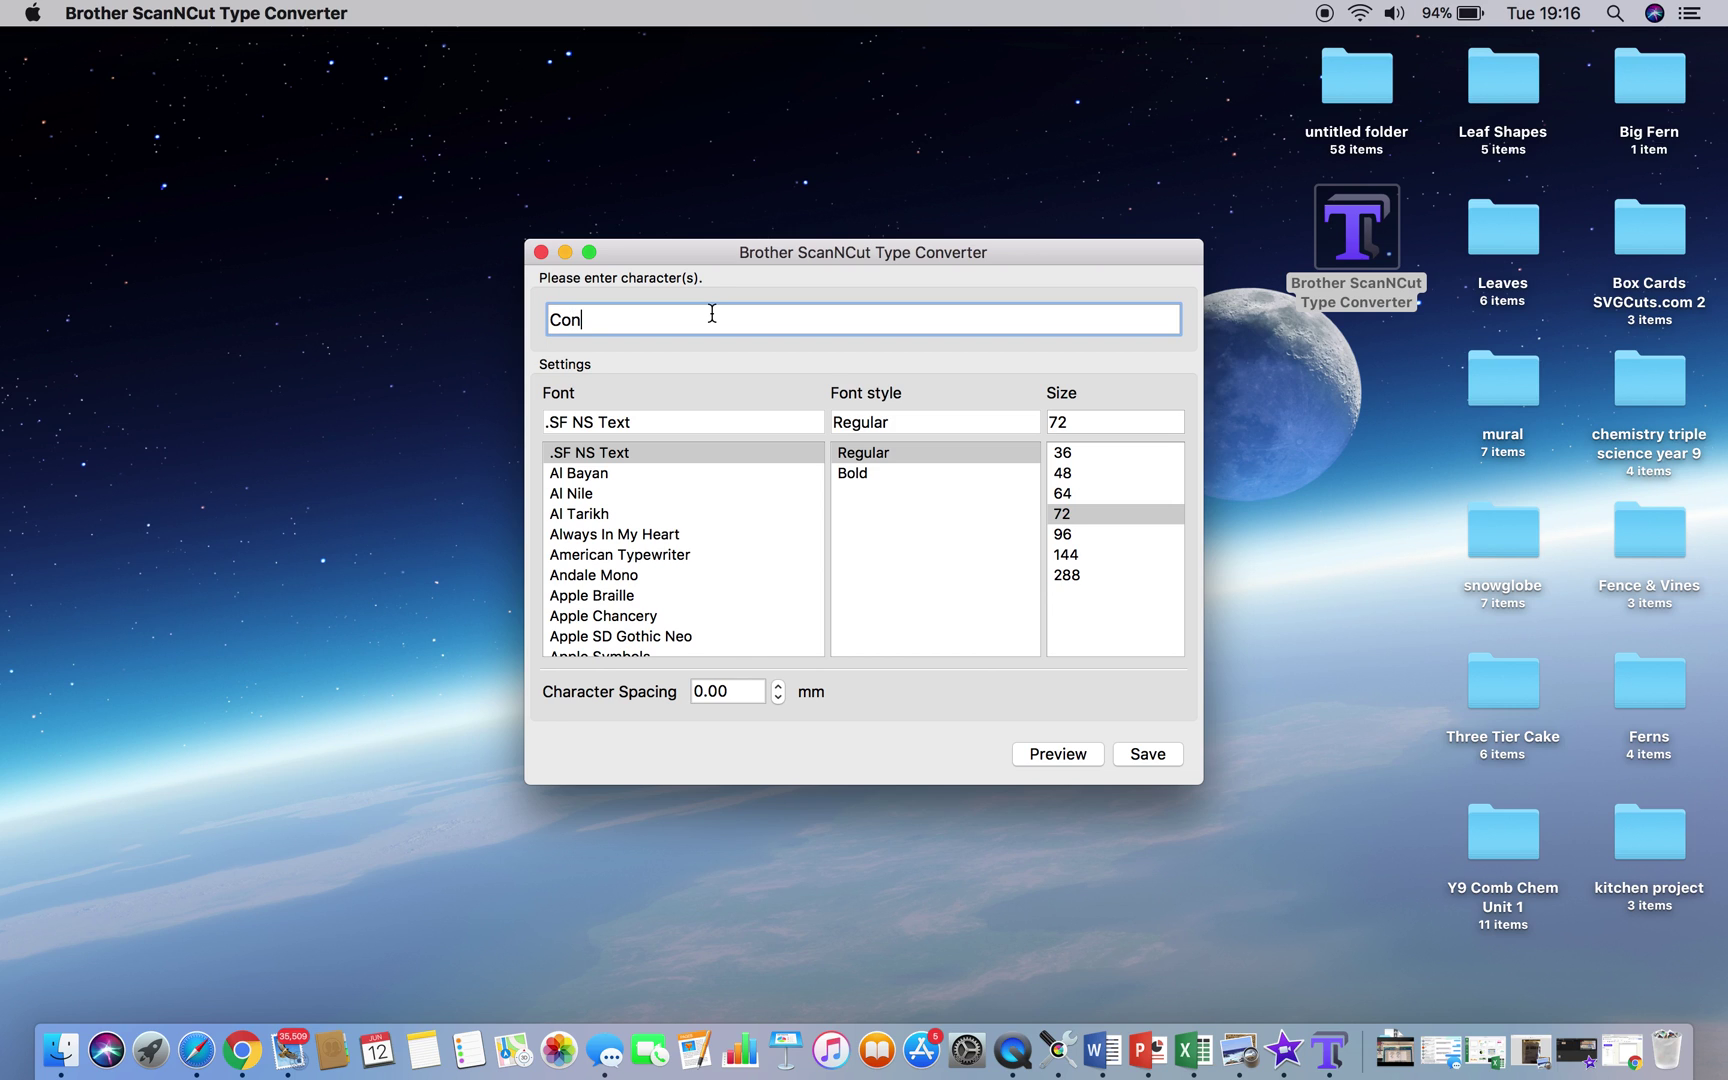
type("gratulations")
Set the lettering in the Tale of Hawks font and preview its outline at 133.6 mm wide
scroll(668, 567, "down", 10)
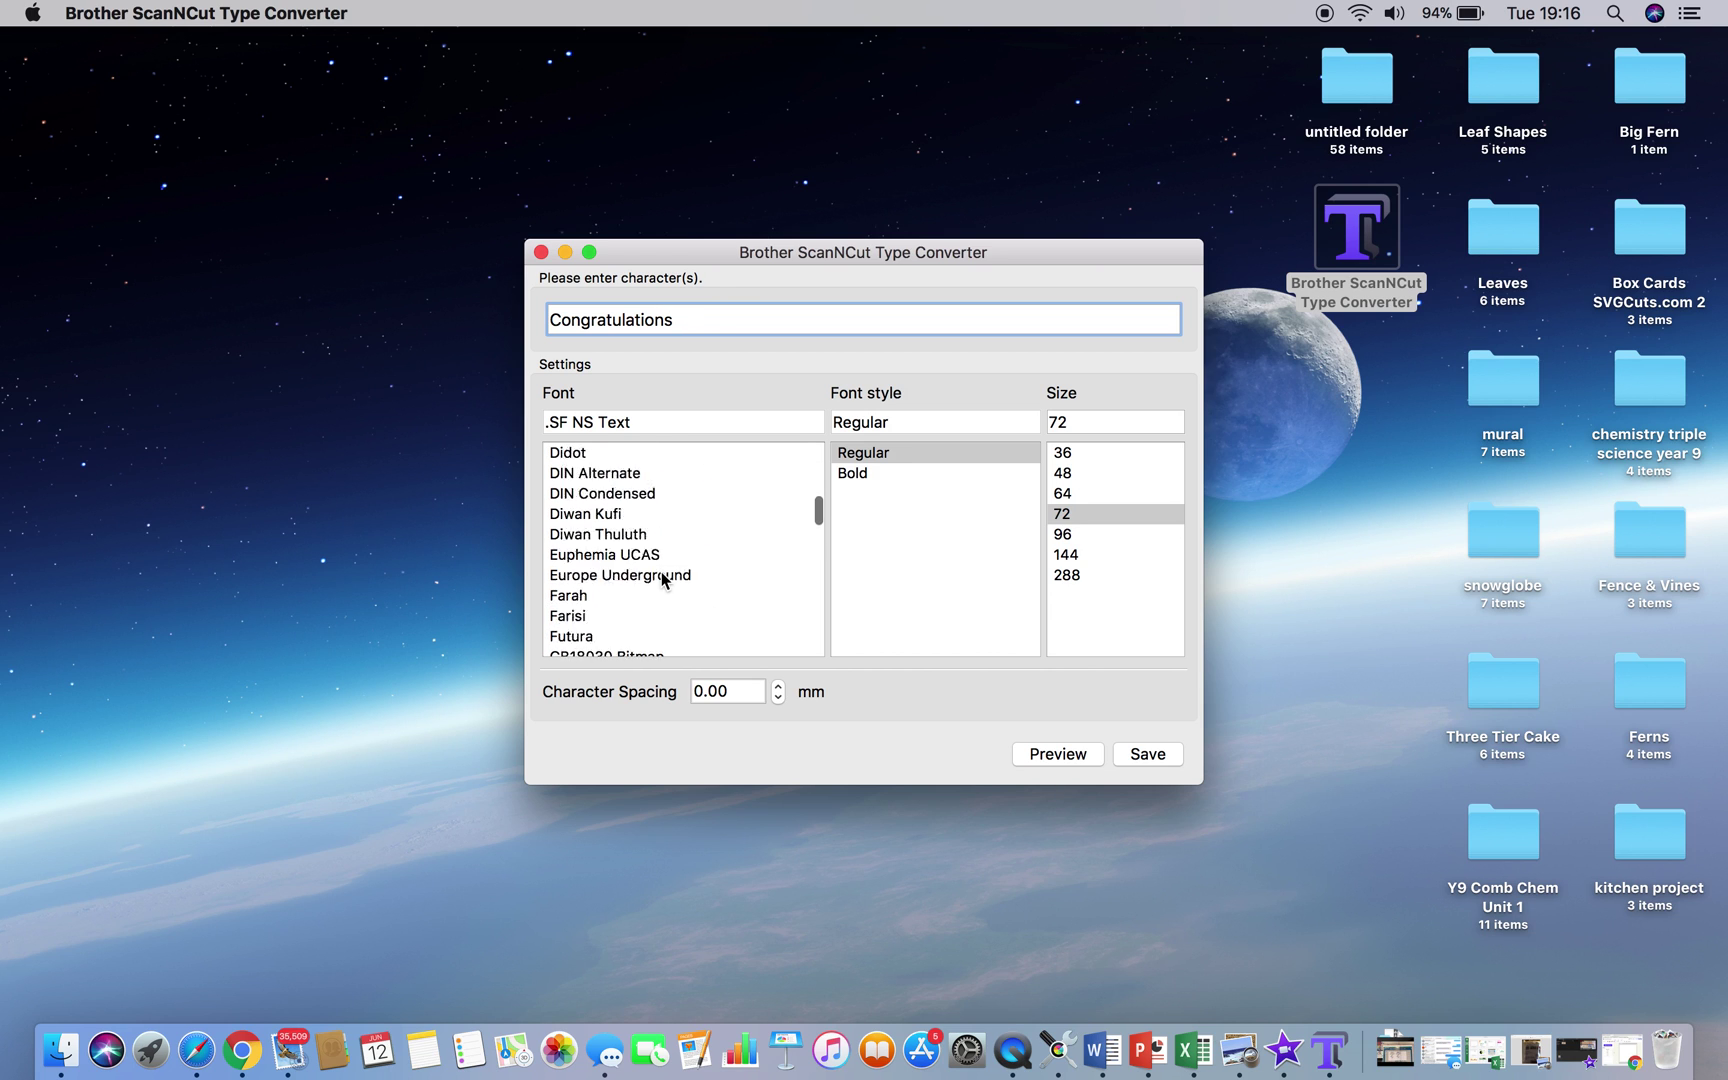
scroll(662, 580, "down", 15)
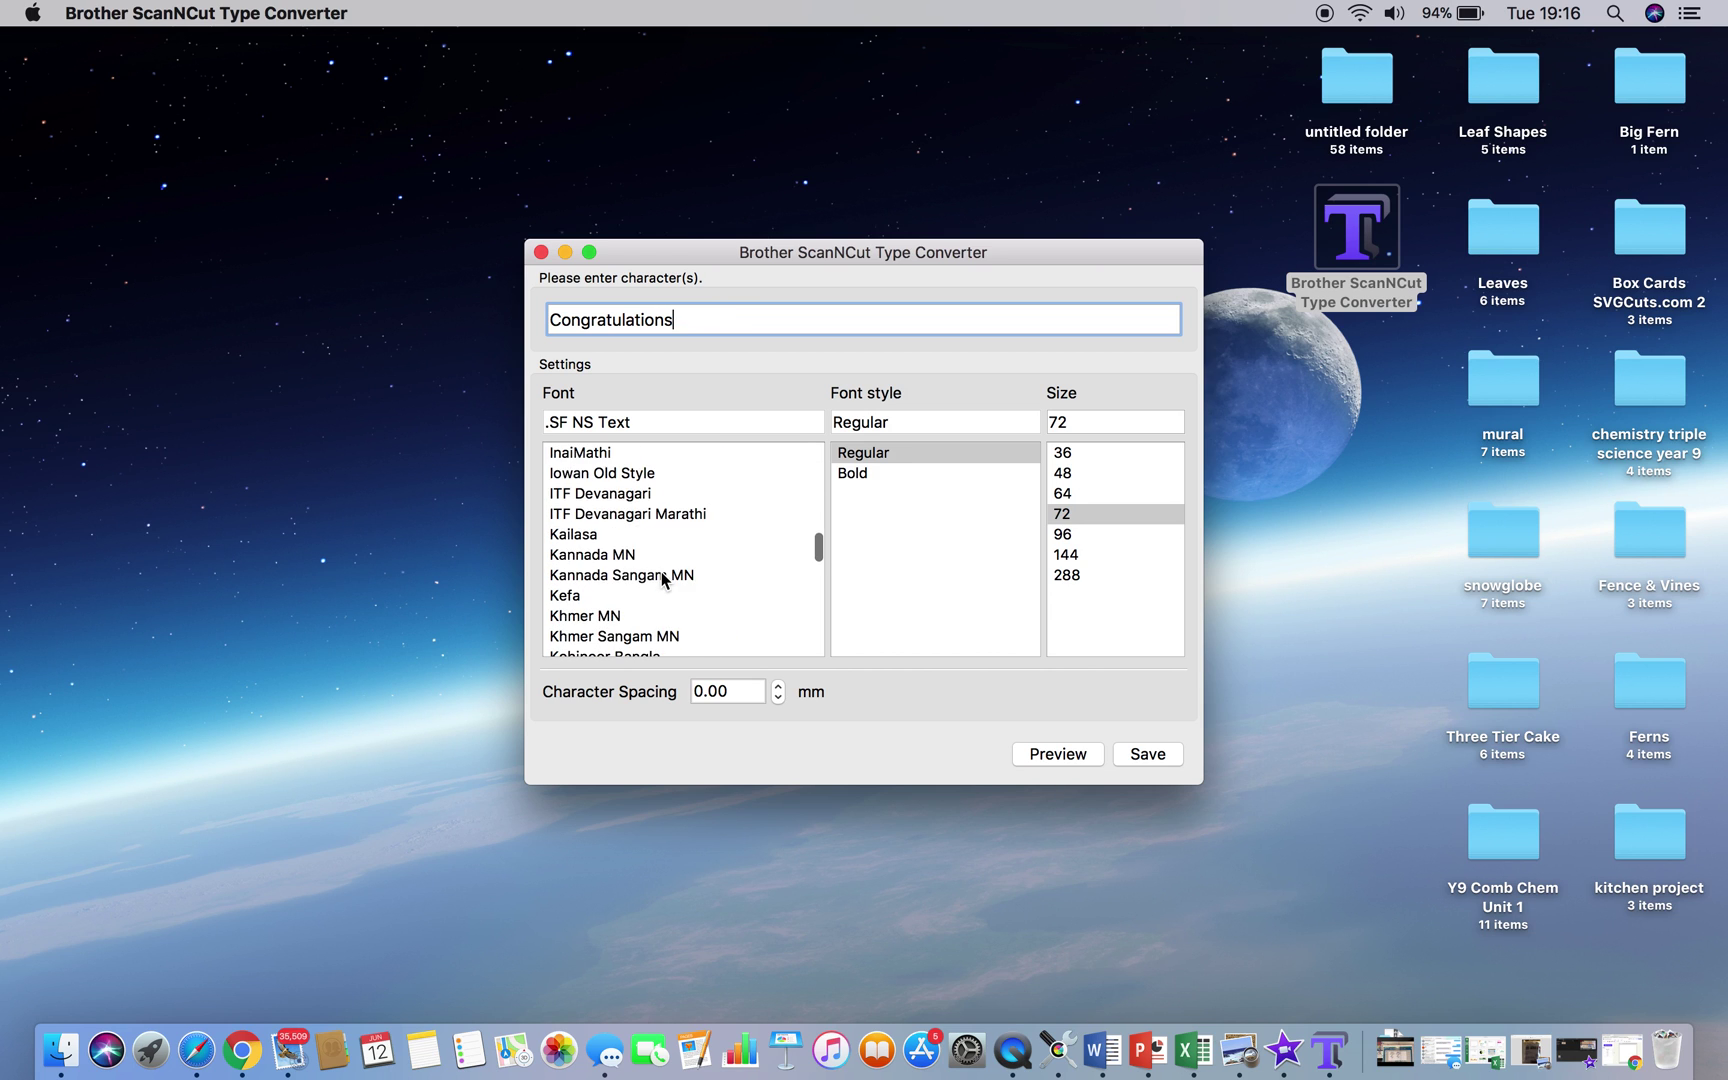
scroll(662, 580, "down", 15)
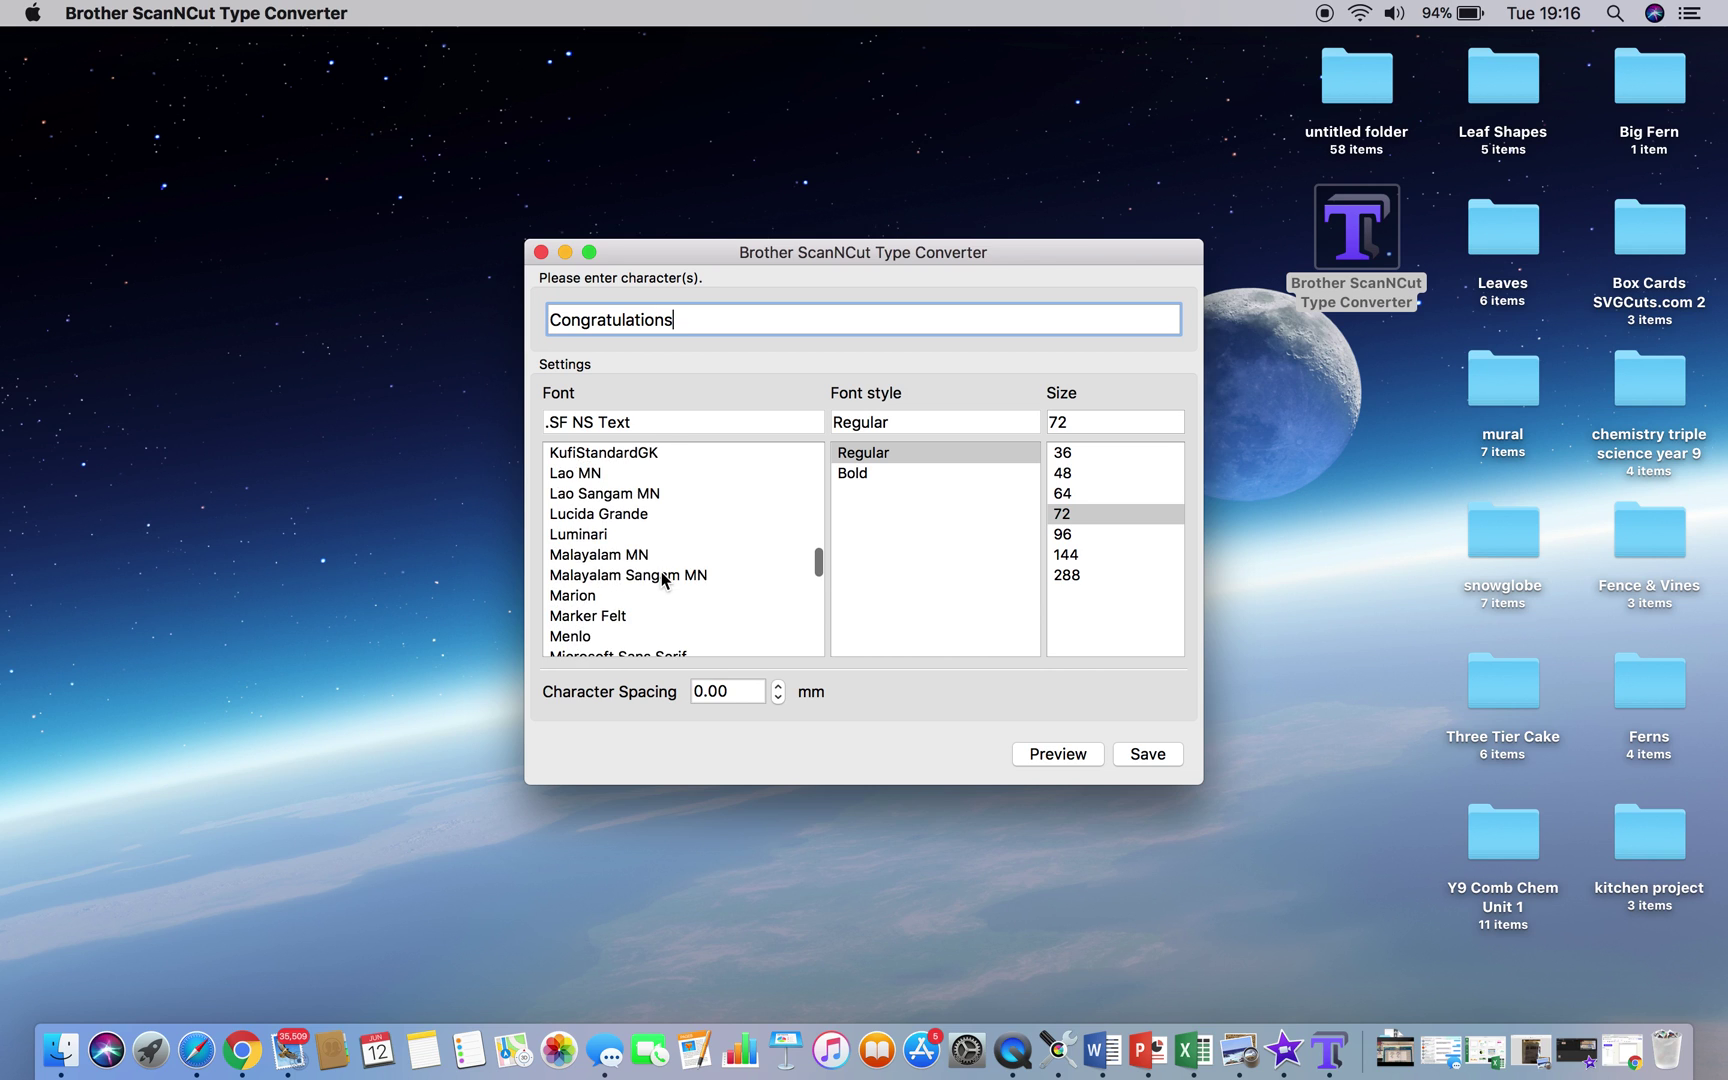
scroll(662, 580, "down", 15)
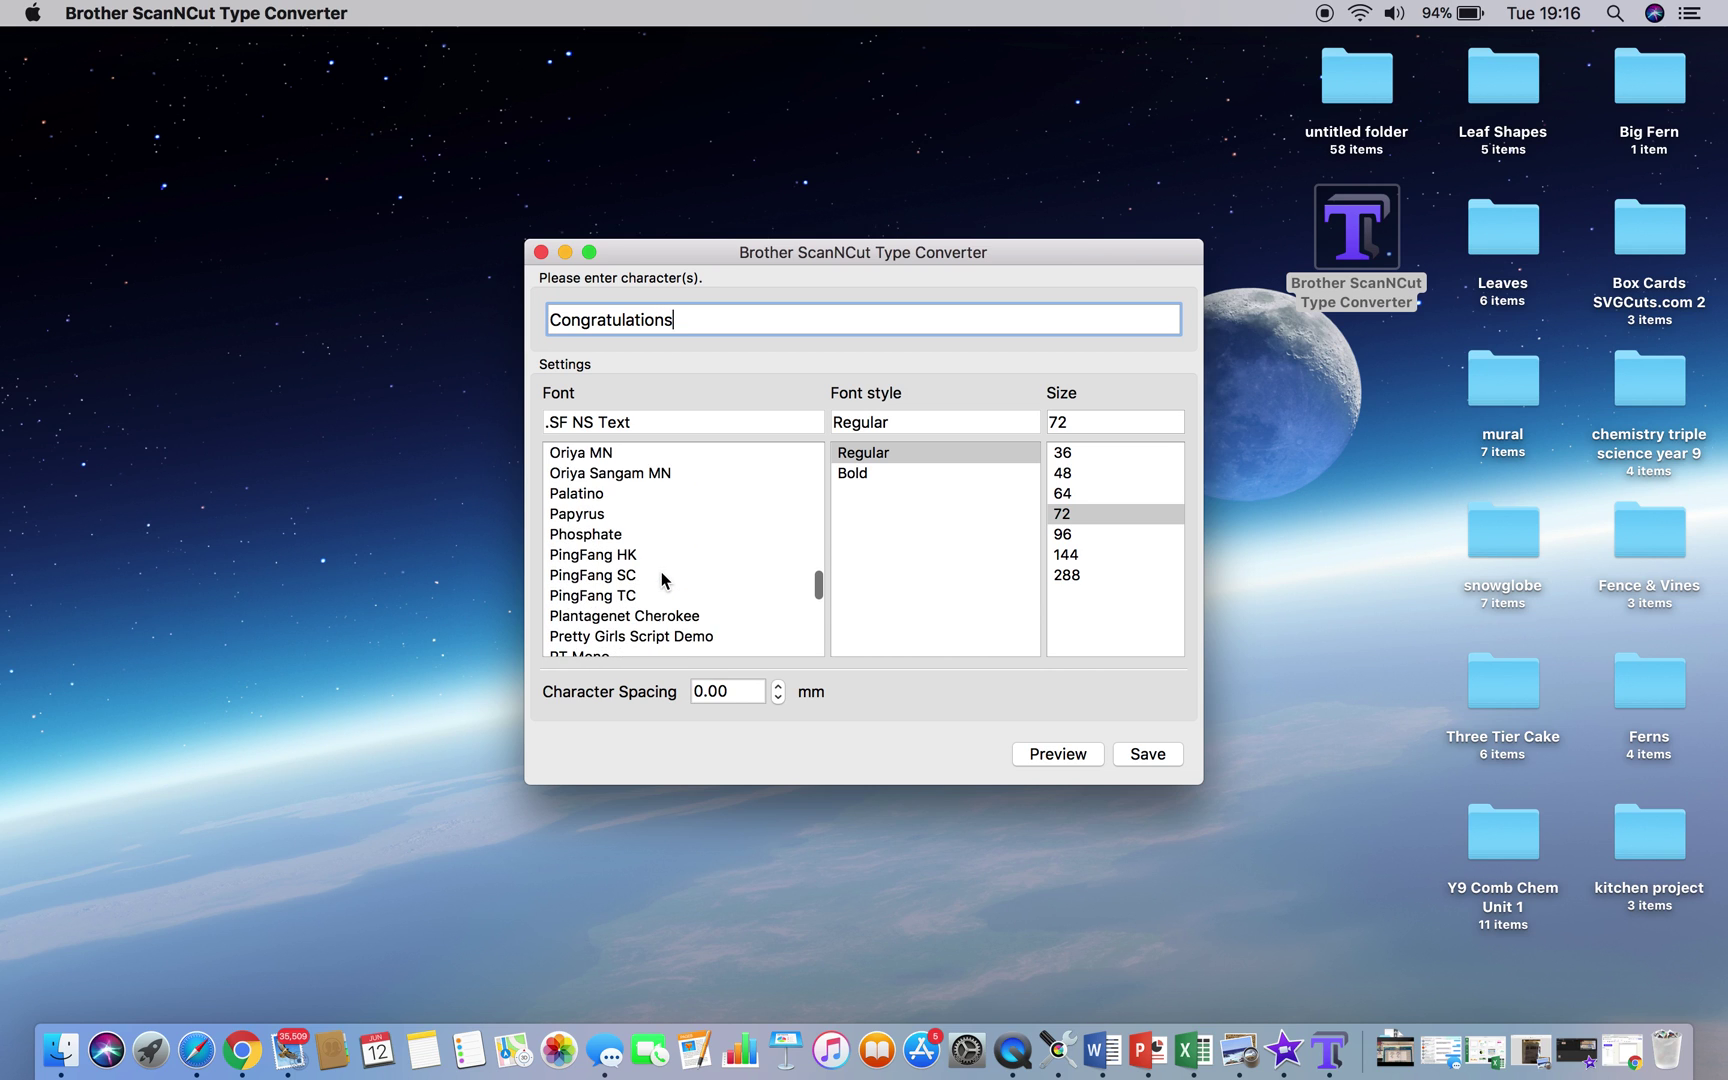
scroll(662, 580, "down", 15)
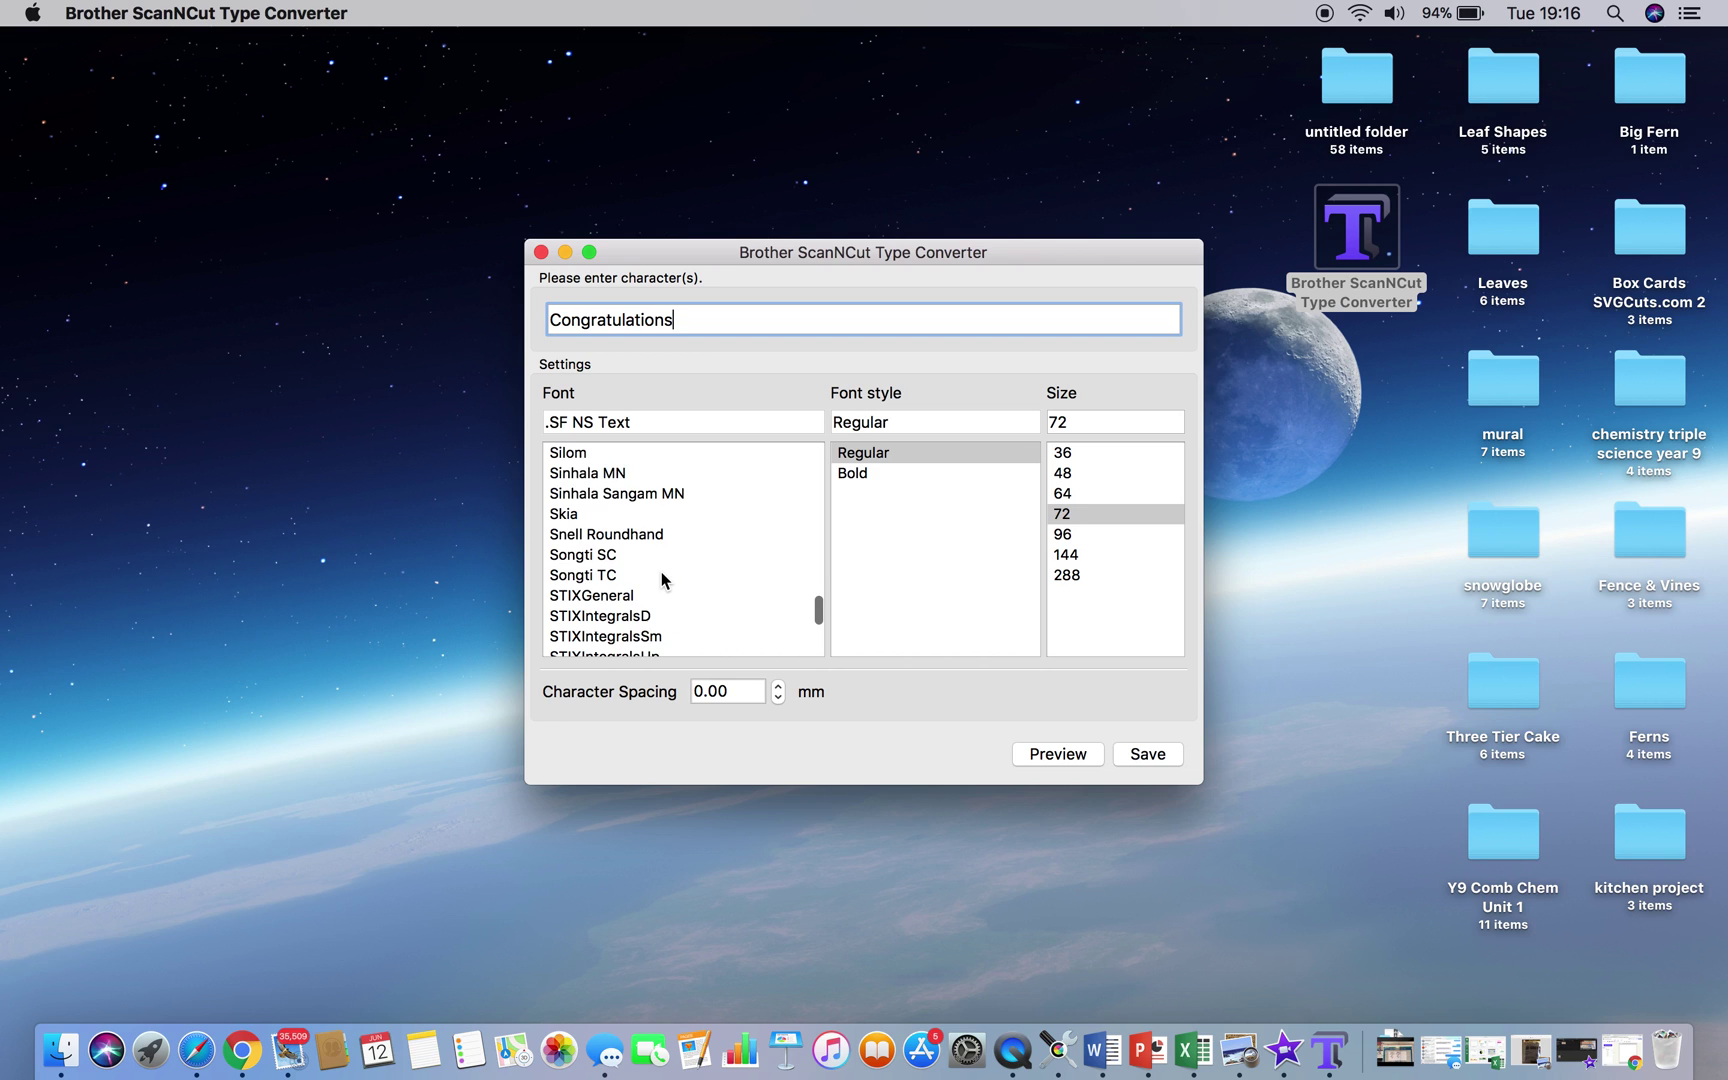
scroll(662, 580, "down", 10)
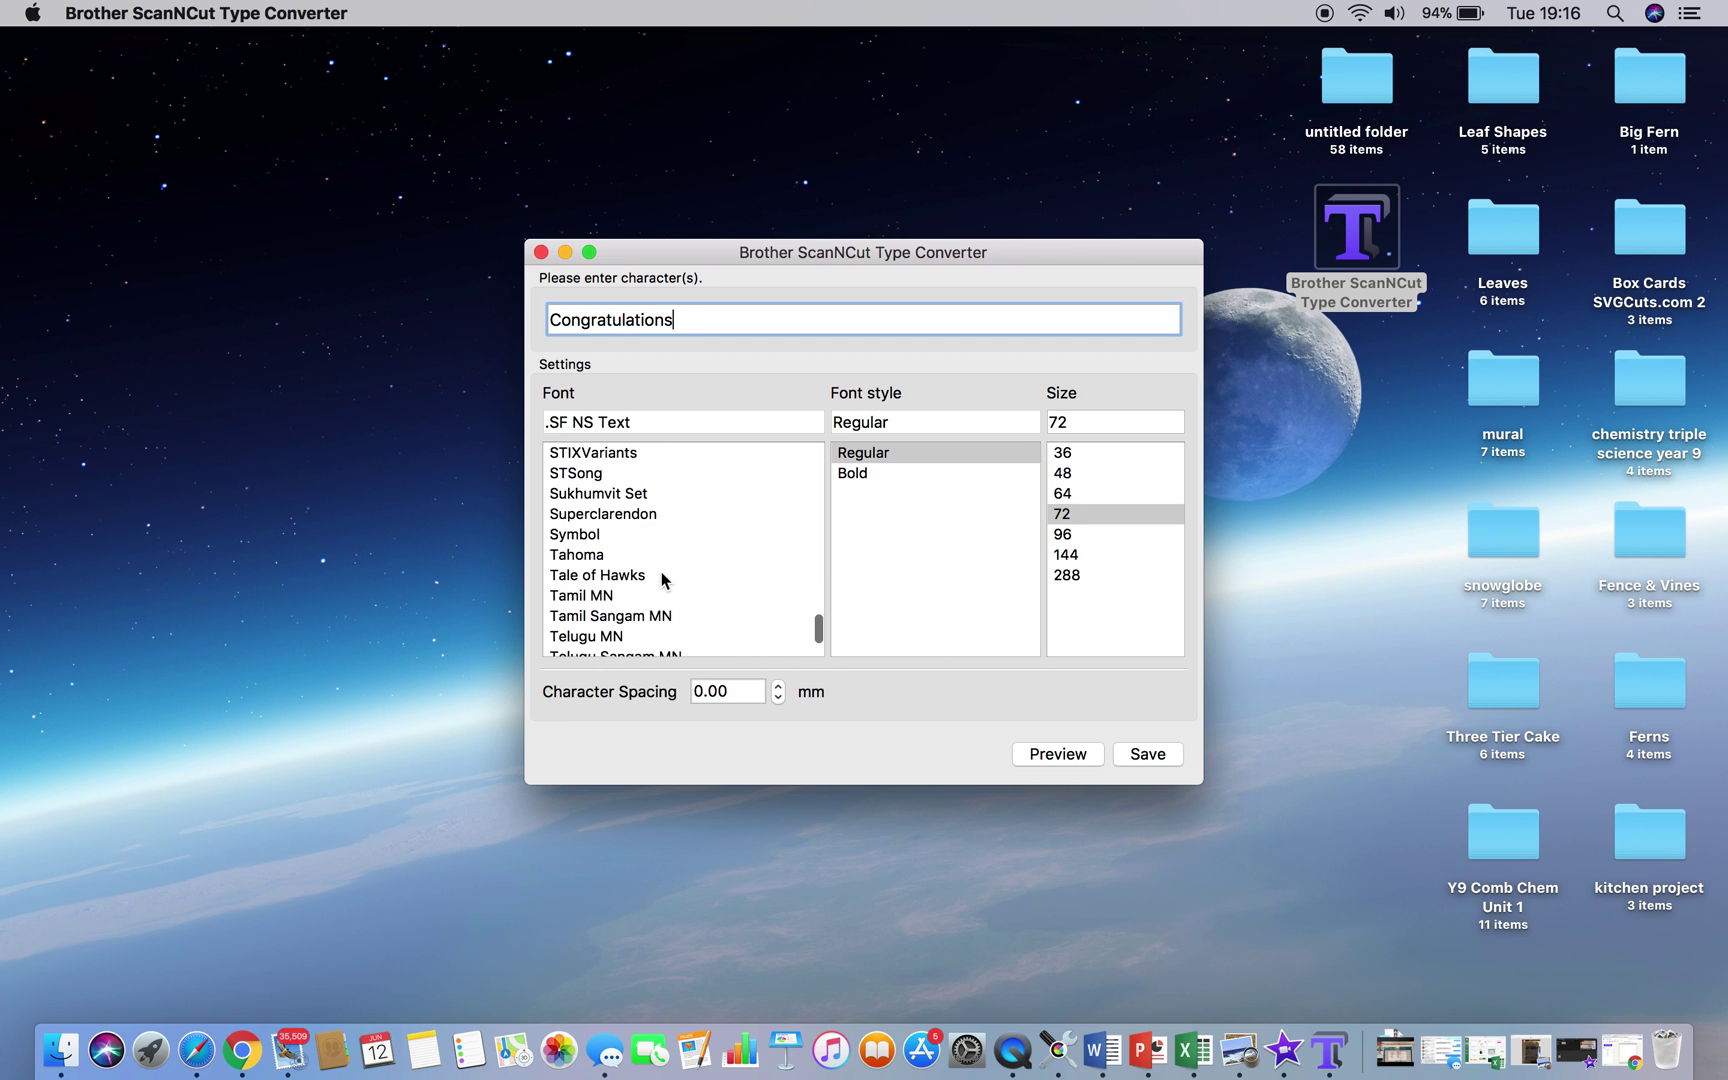
left_click(637, 576)
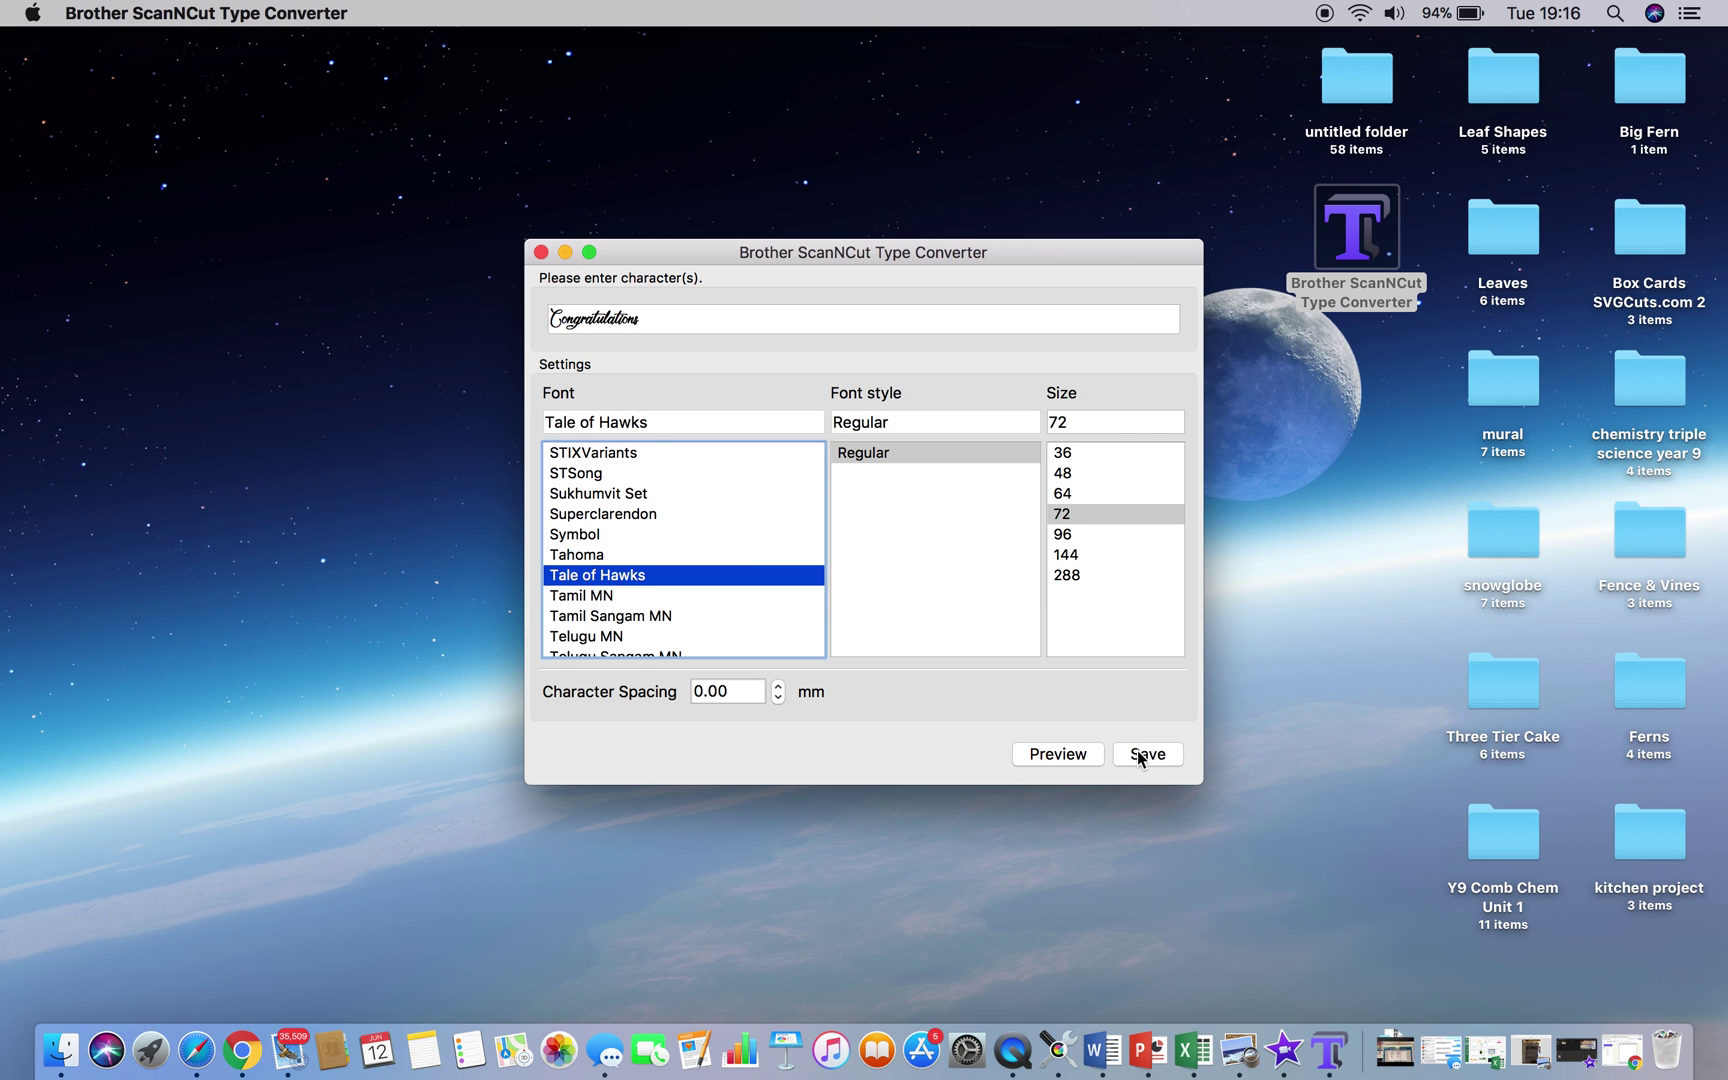
left_click(1076, 755)
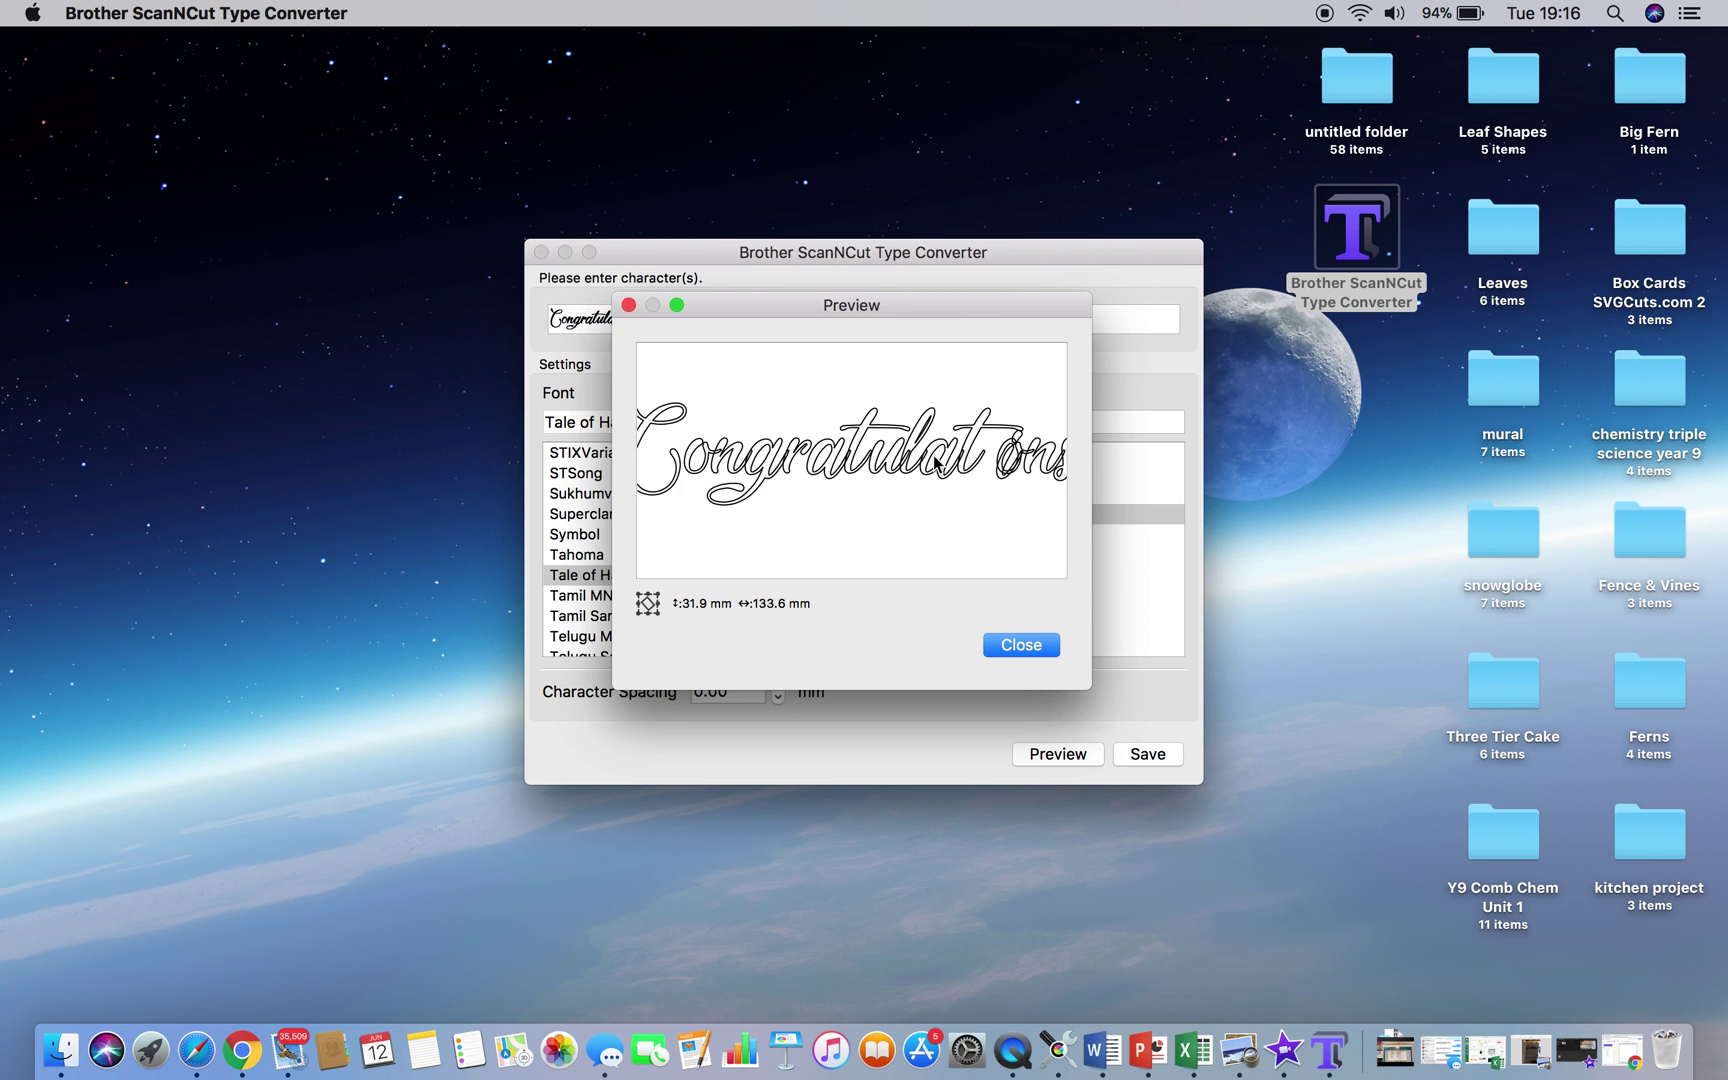
left_click(1021, 645)
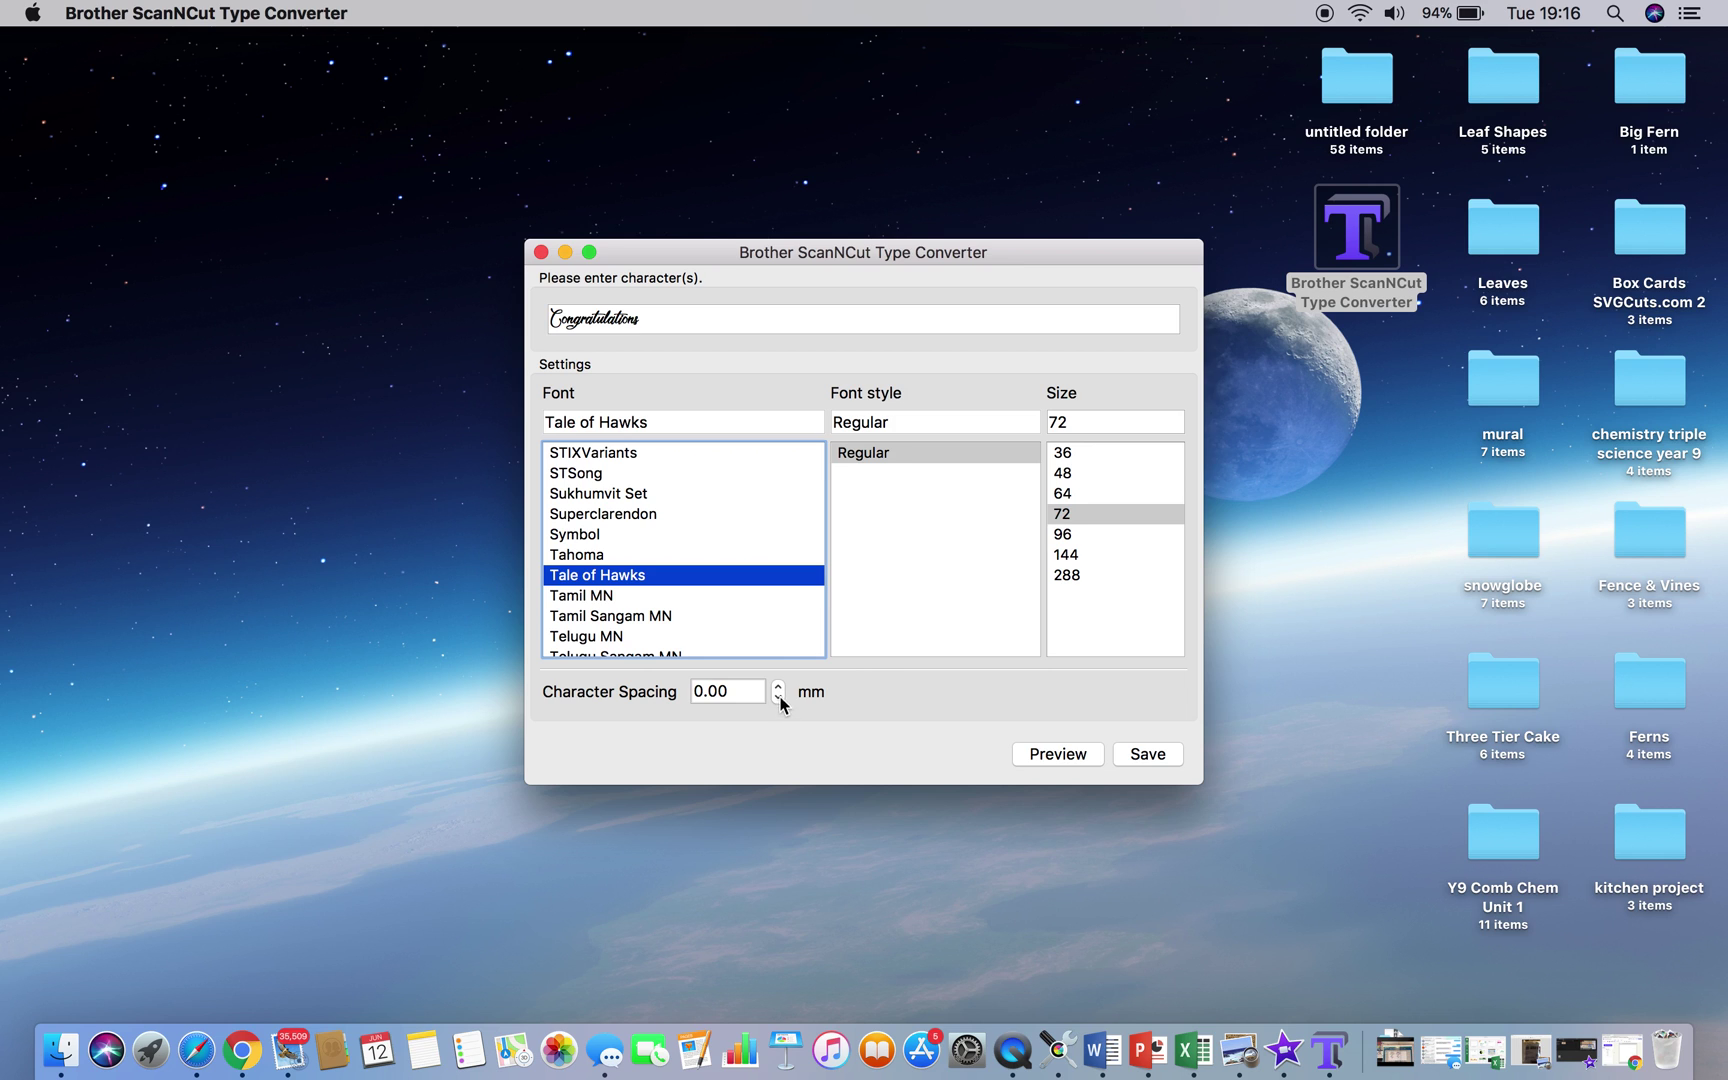
Save the lettering to the Desktop as congrats.fcm, replacing the default name TTF0001
left_click(1140, 755)
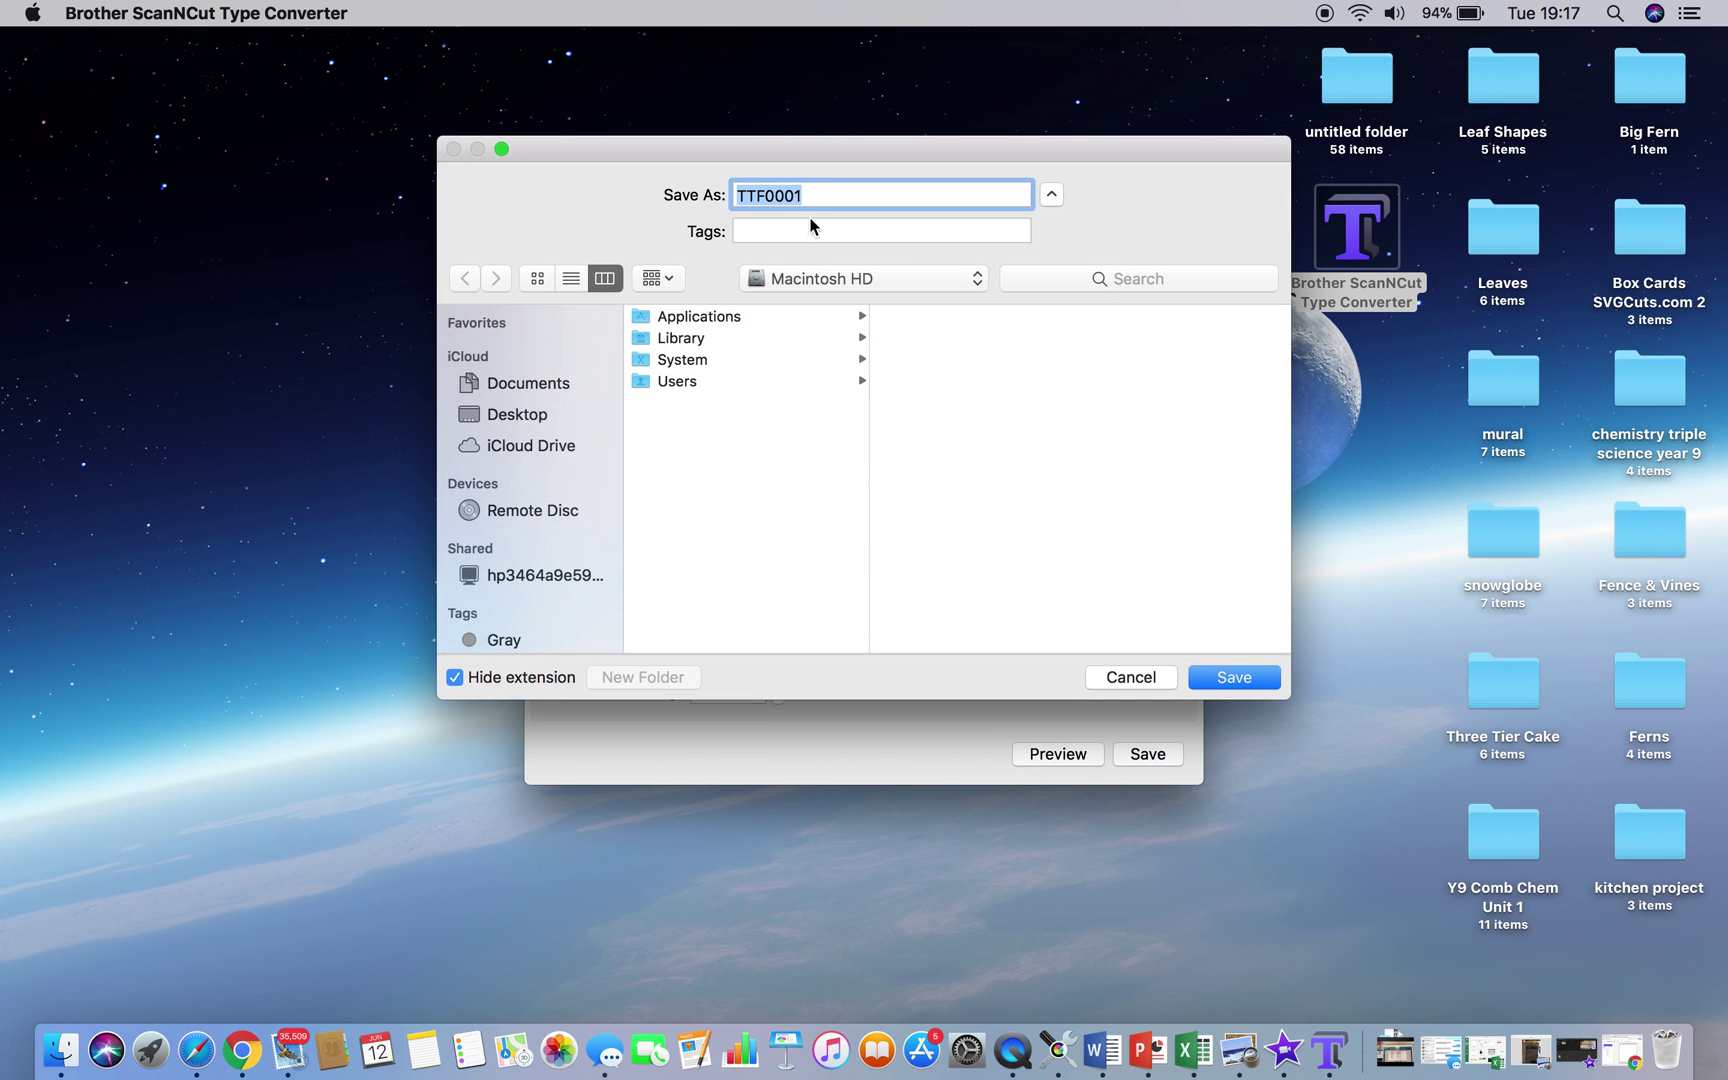
left_click(978, 283)
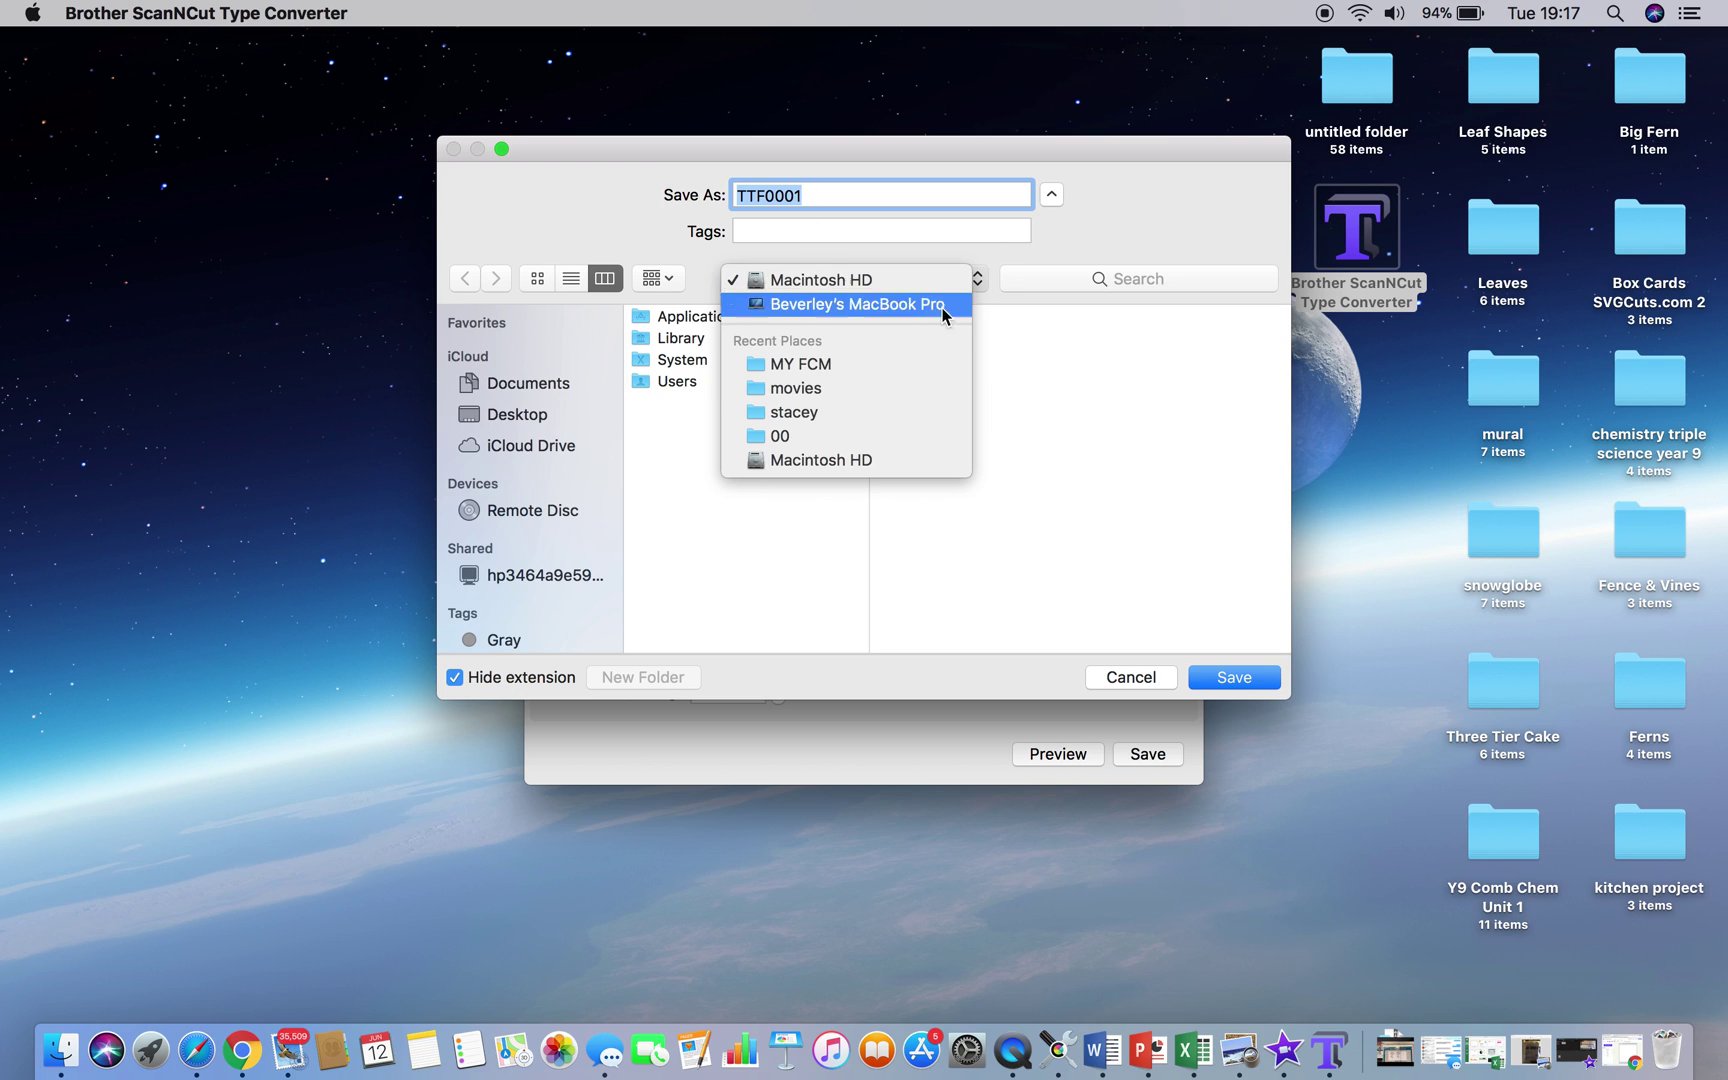
left_click(524, 414)
left_click(524, 414)
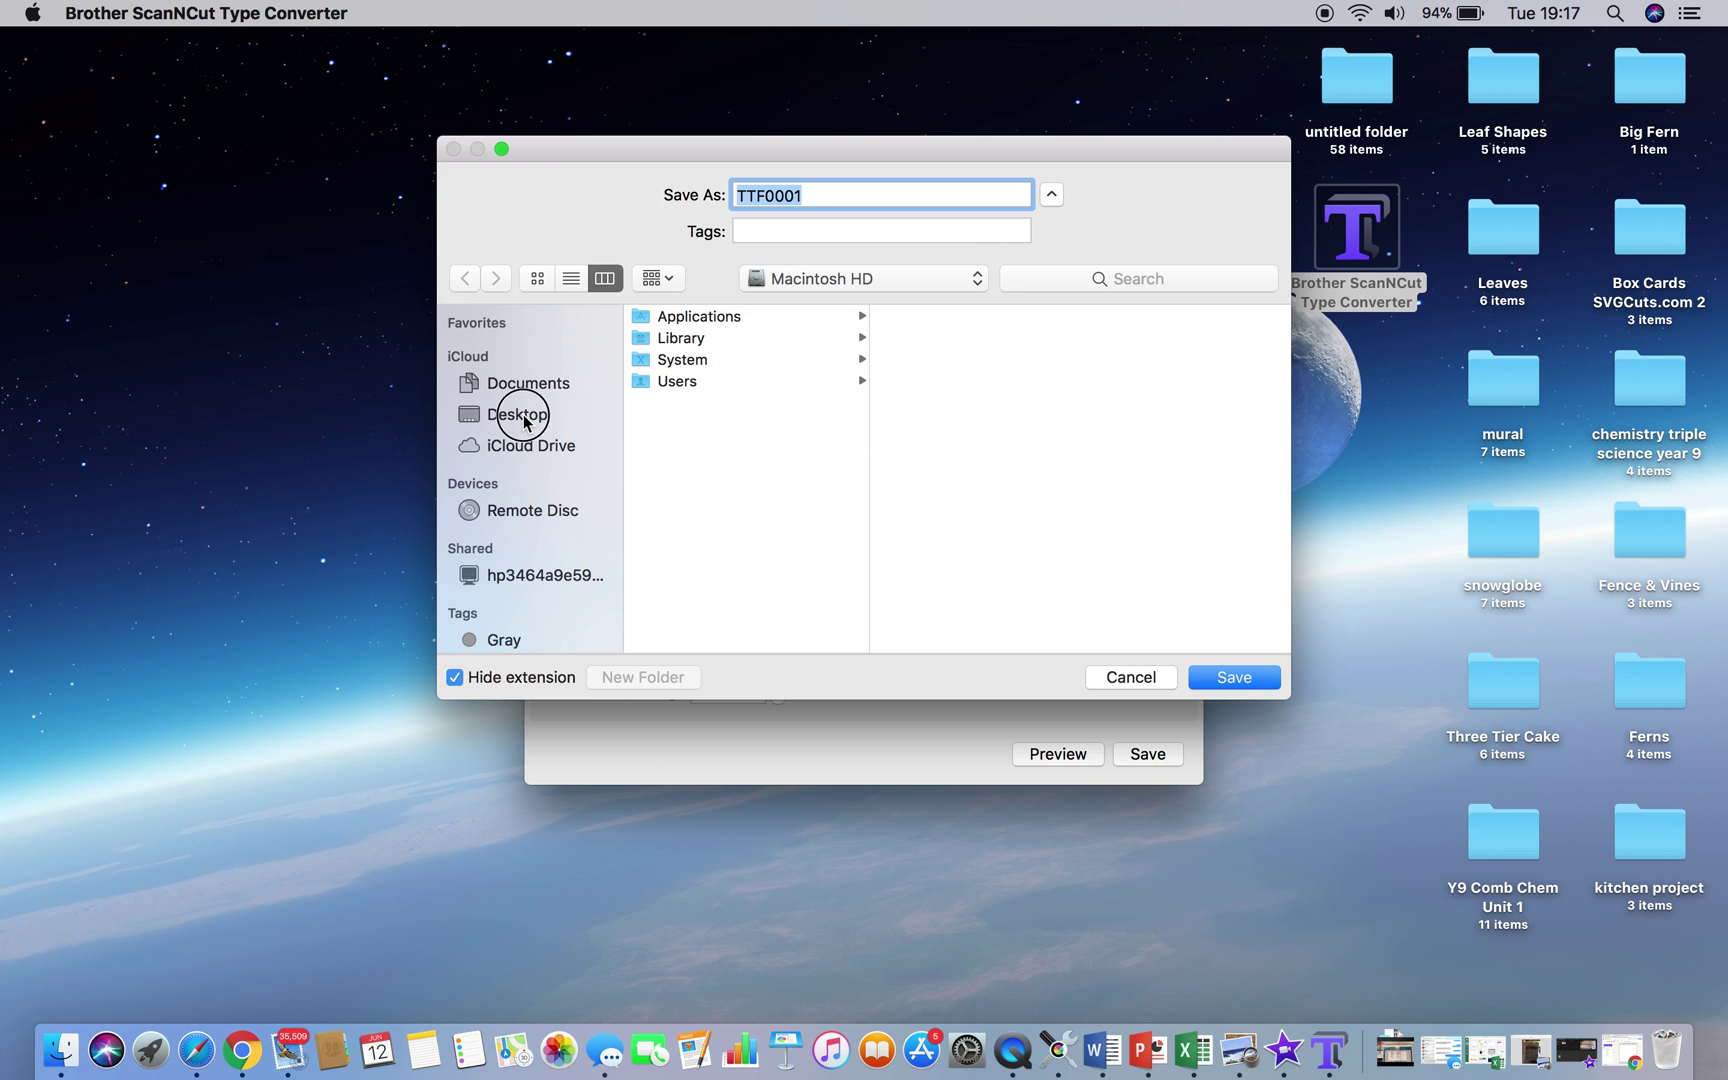
left_click(812, 197)
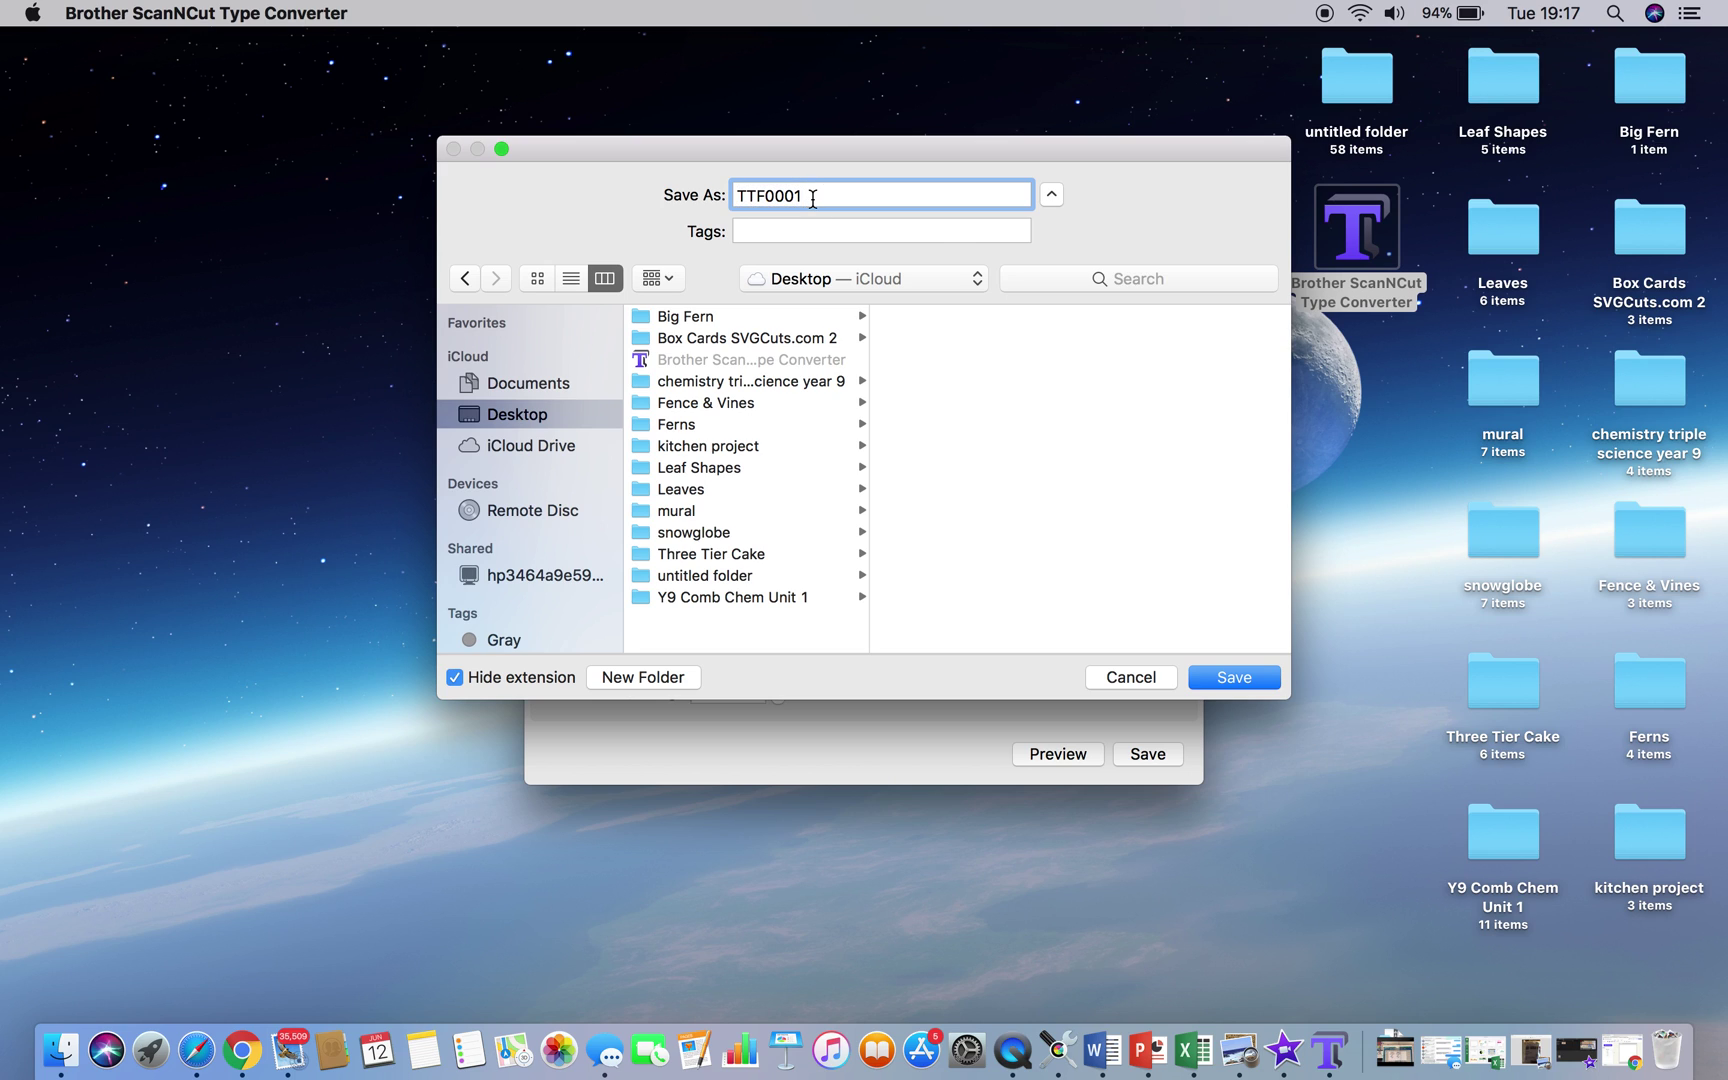
key("BackSpace")
key("BackSpace")
key("BackSpace")
key("BackSpace")
key("BackSpace")
key("BackSpace")
key("BackSpace")
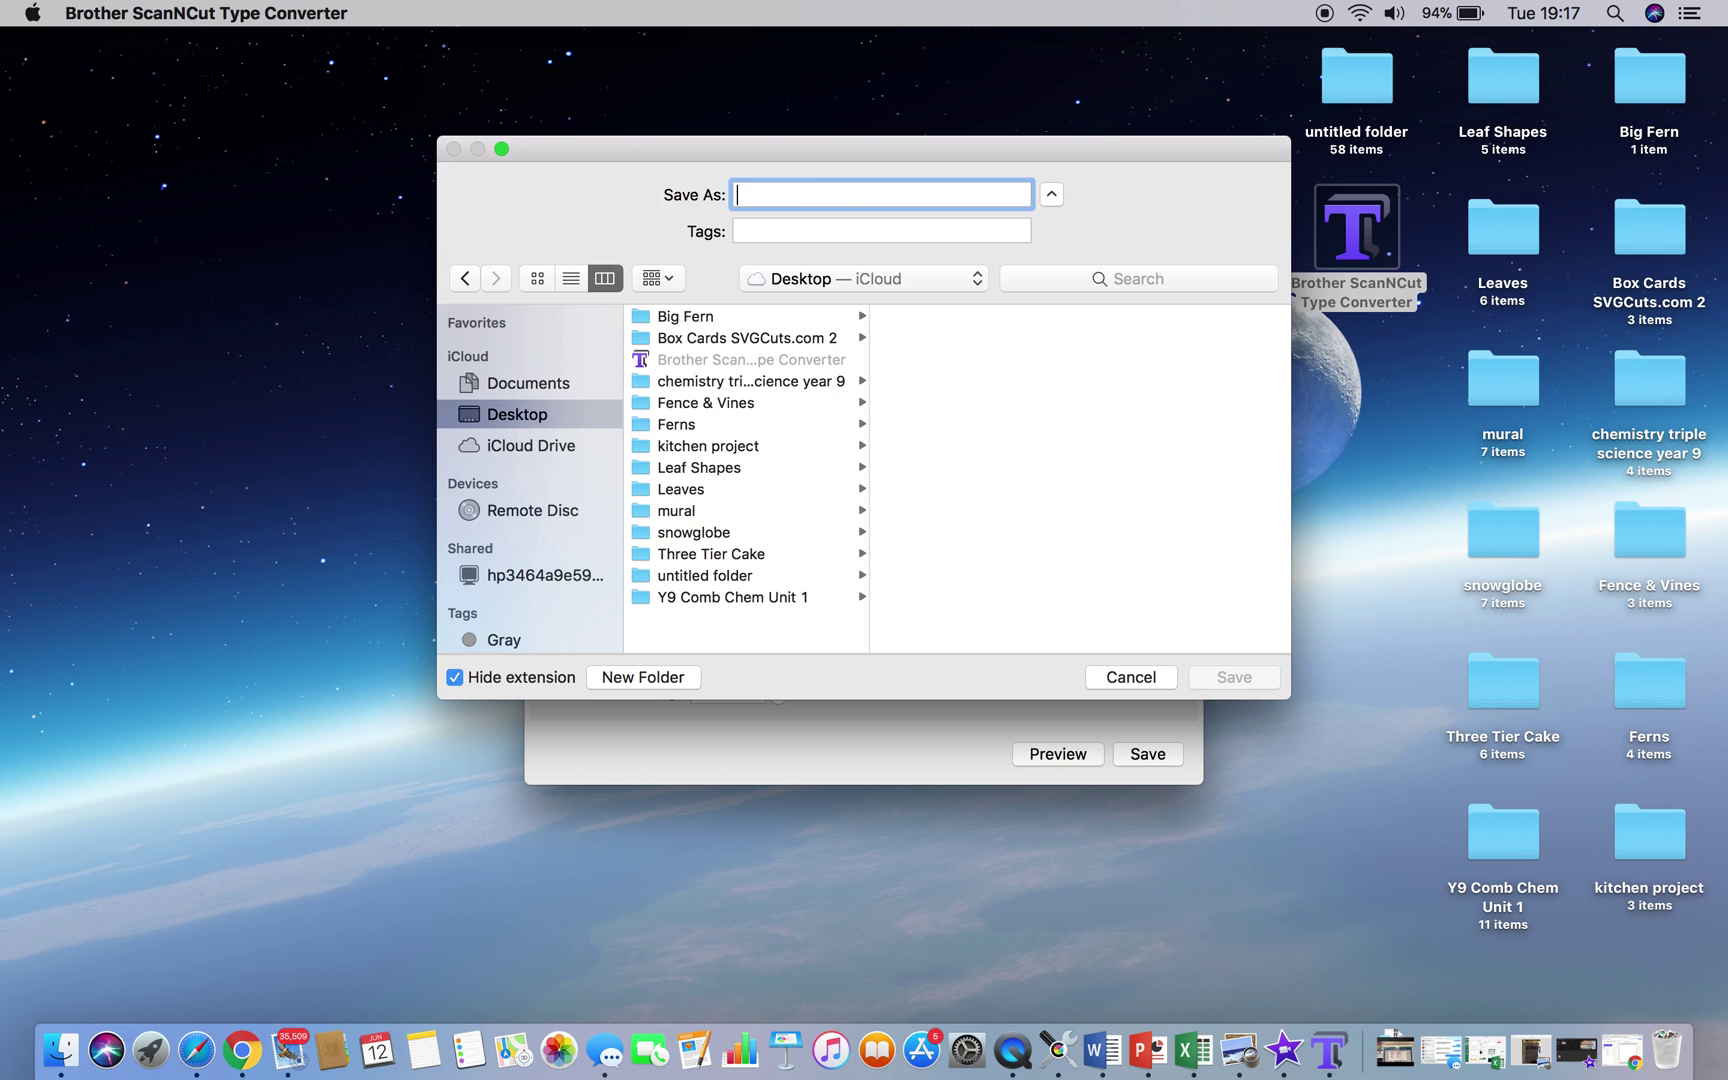
type("congrats")
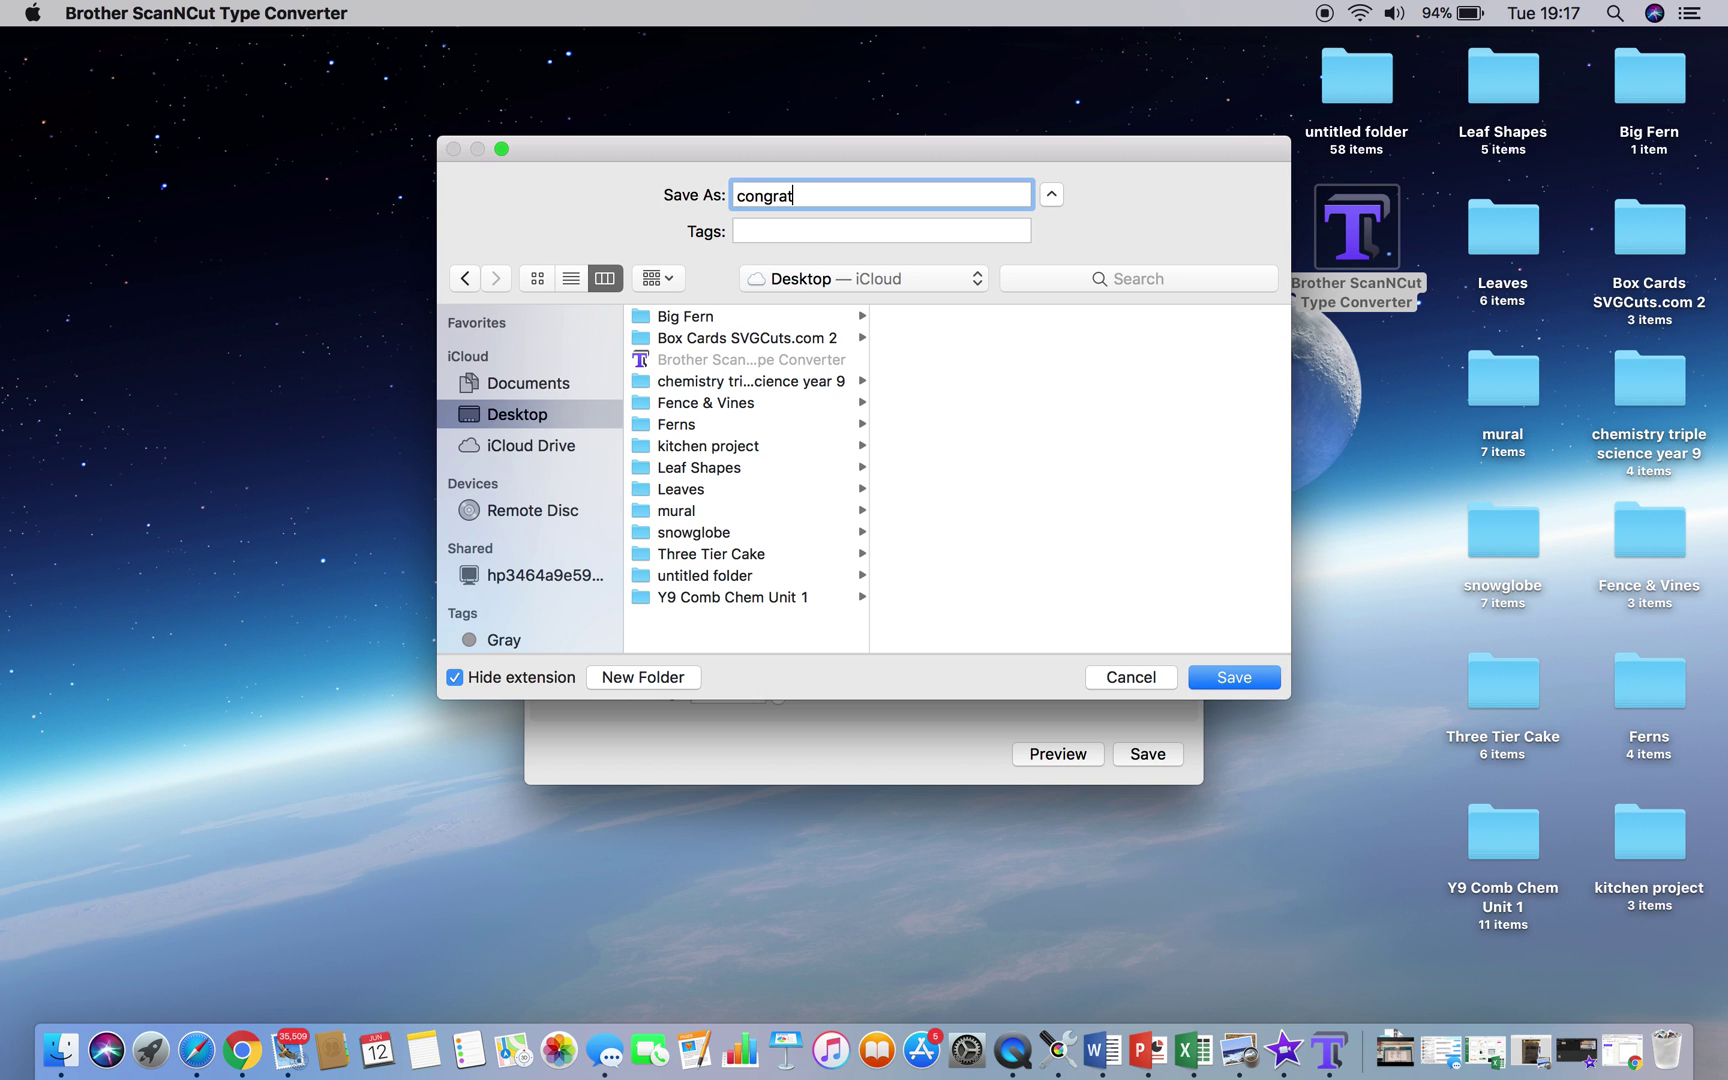
left_click(1220, 680)
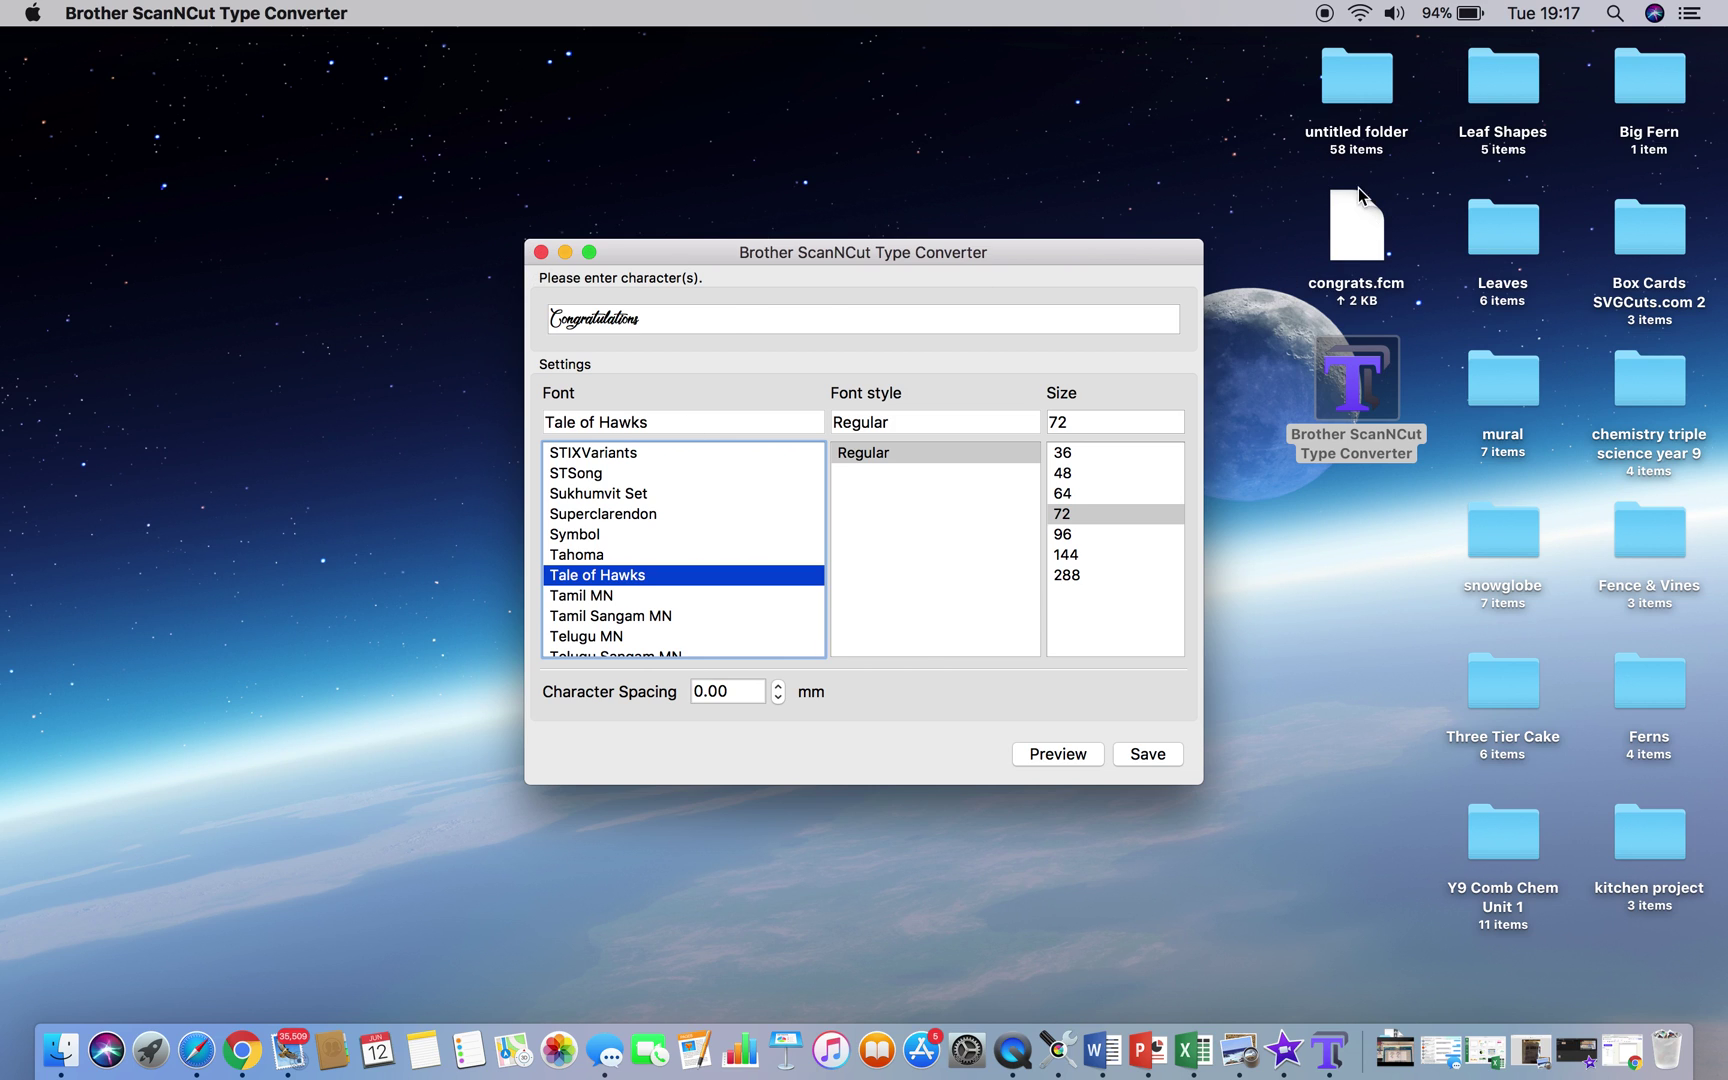
Quit the type converter and bring the CanvasWorkspace browser window up full screen
left_click(541, 252)
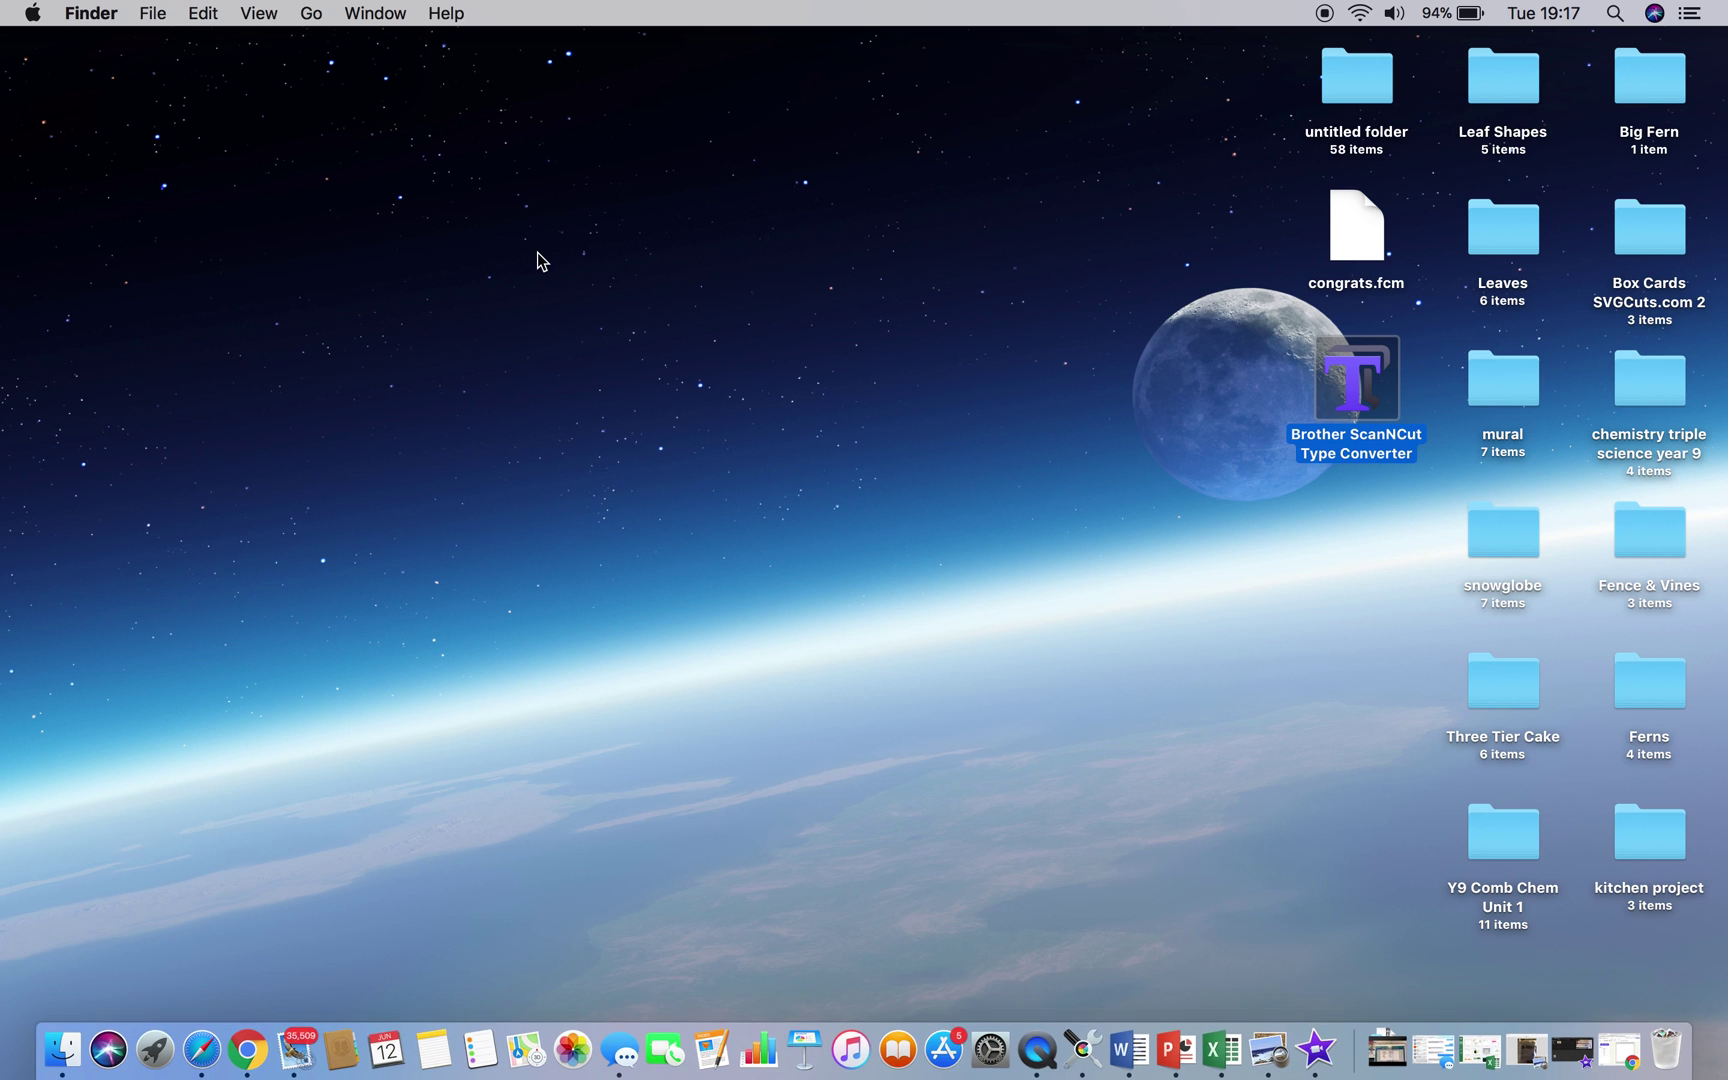
left_click(250, 1050)
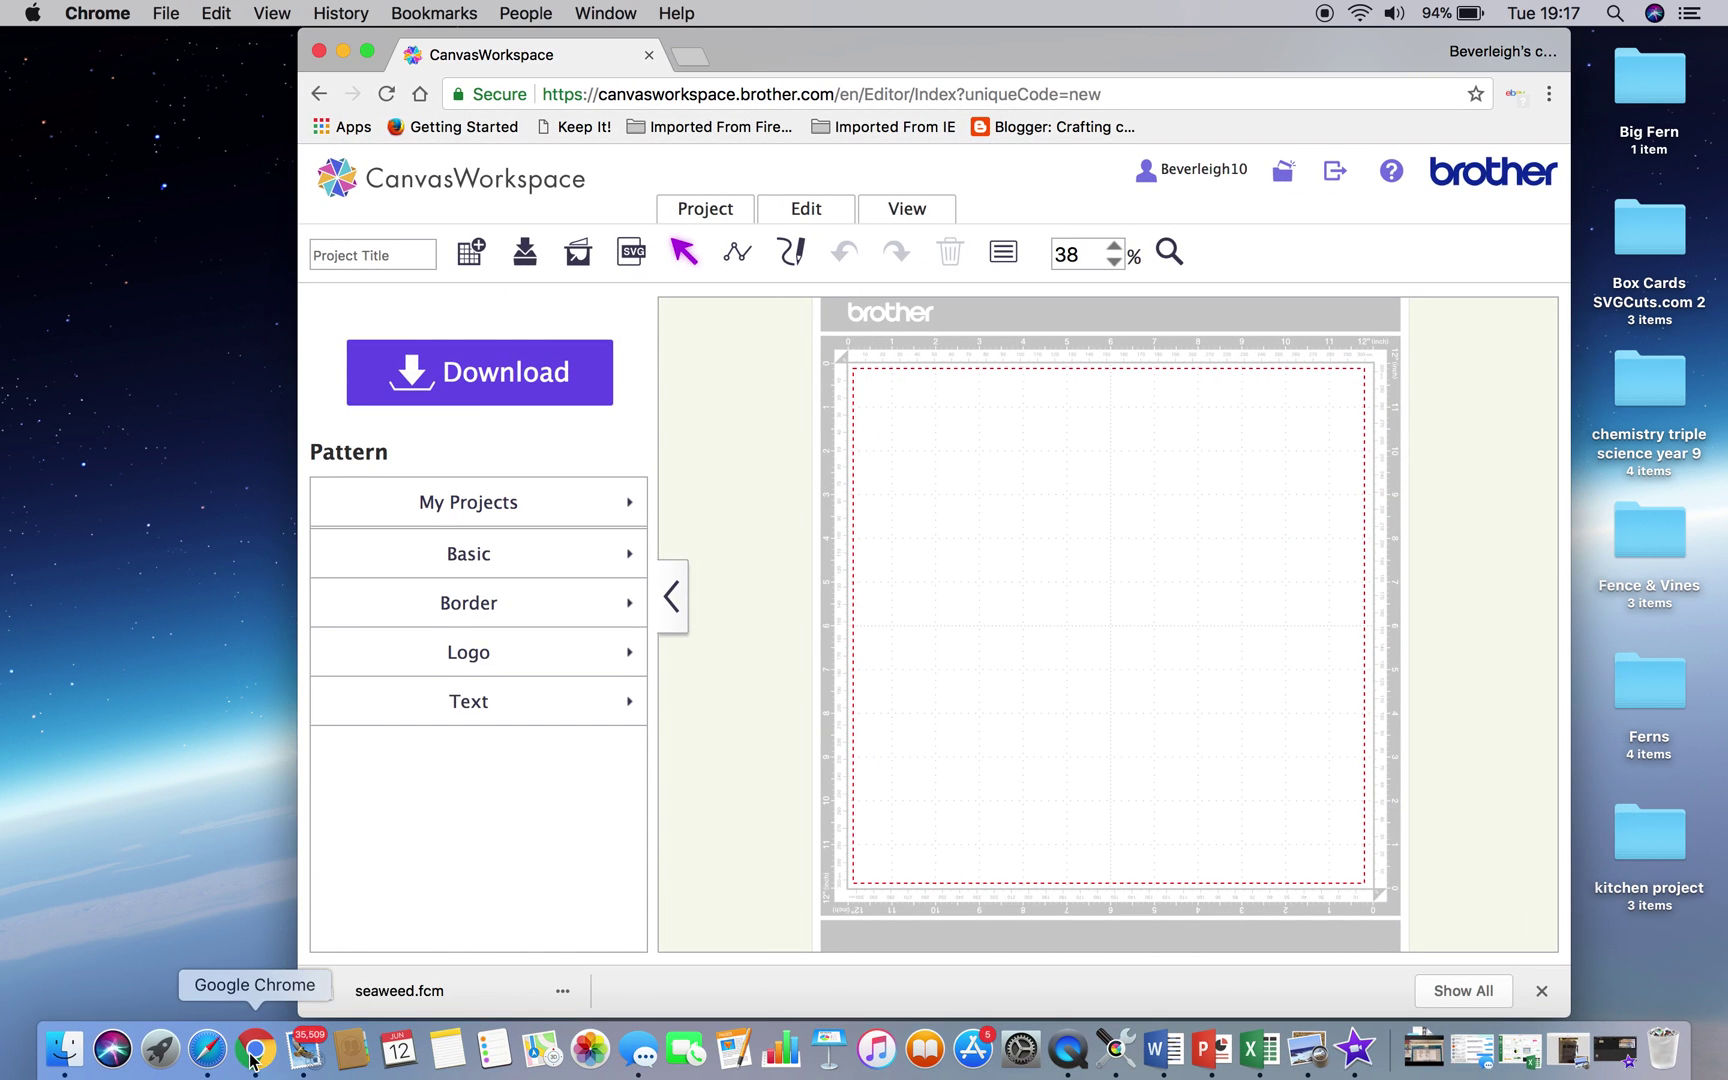
left_click(367, 50)
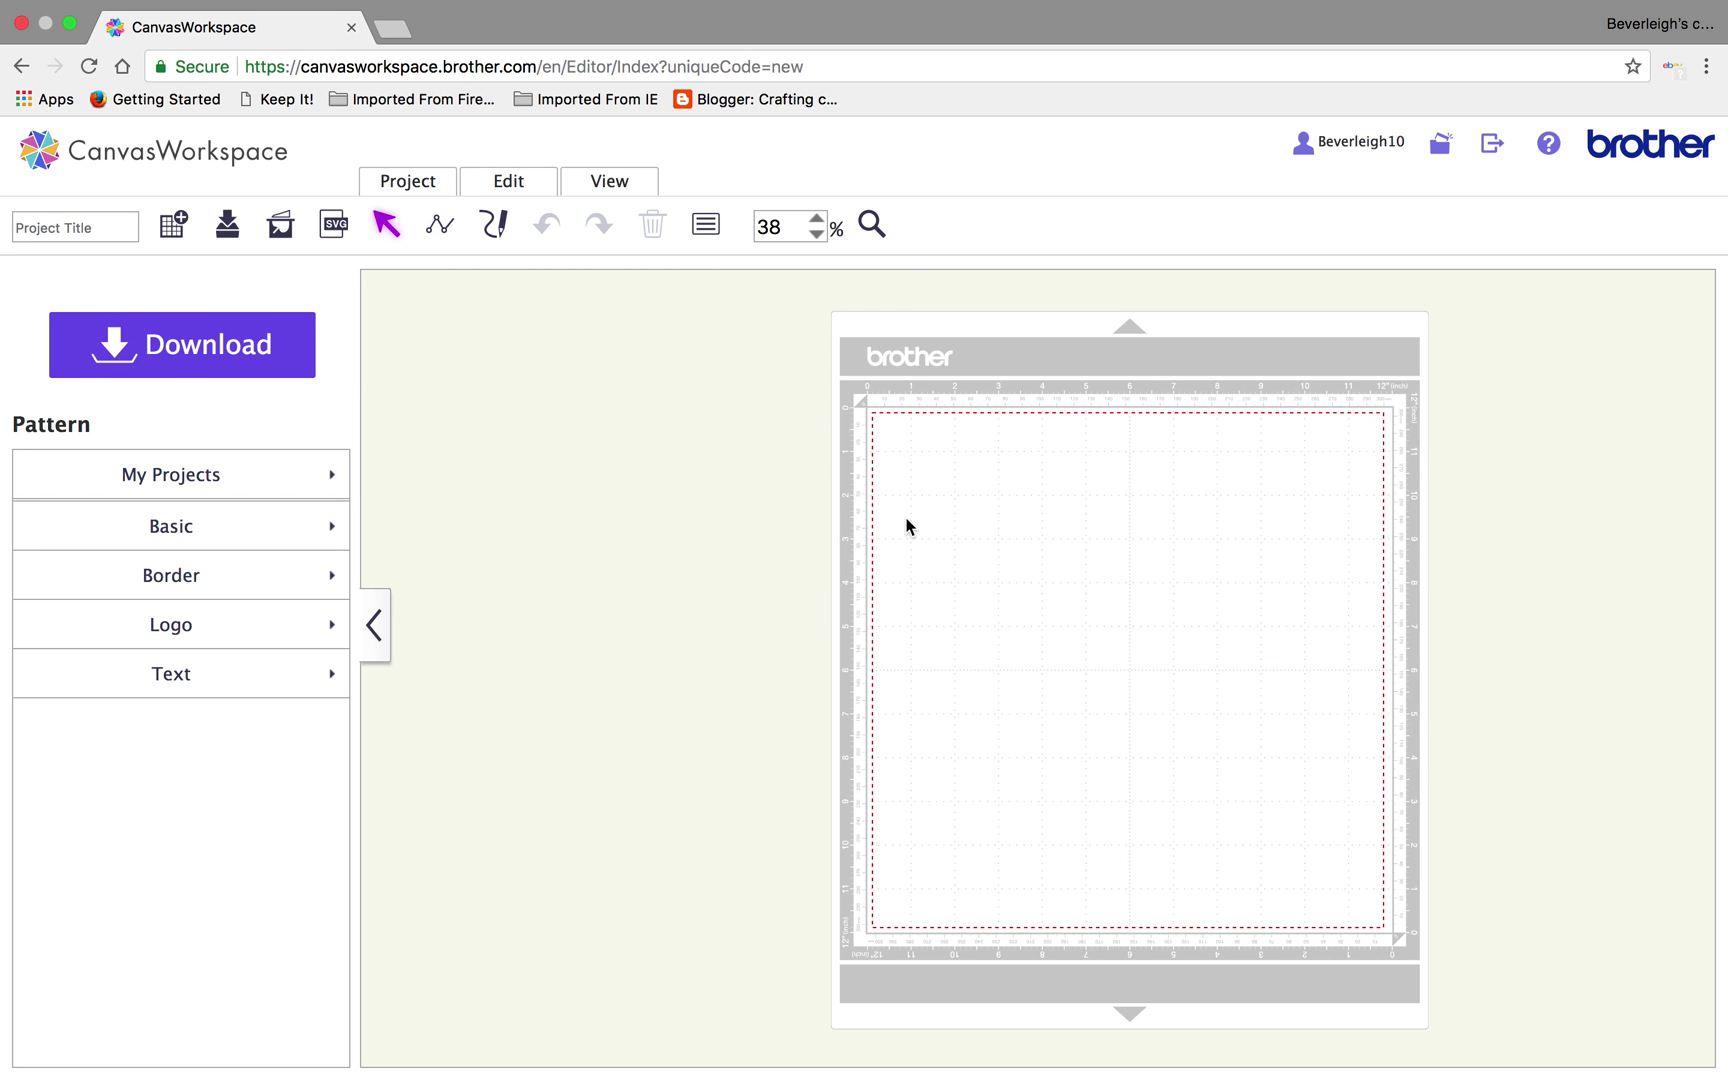
Import congrats.fcm from the Desktop onto the cutting mat
left_click(333, 223)
left_click(333, 223)
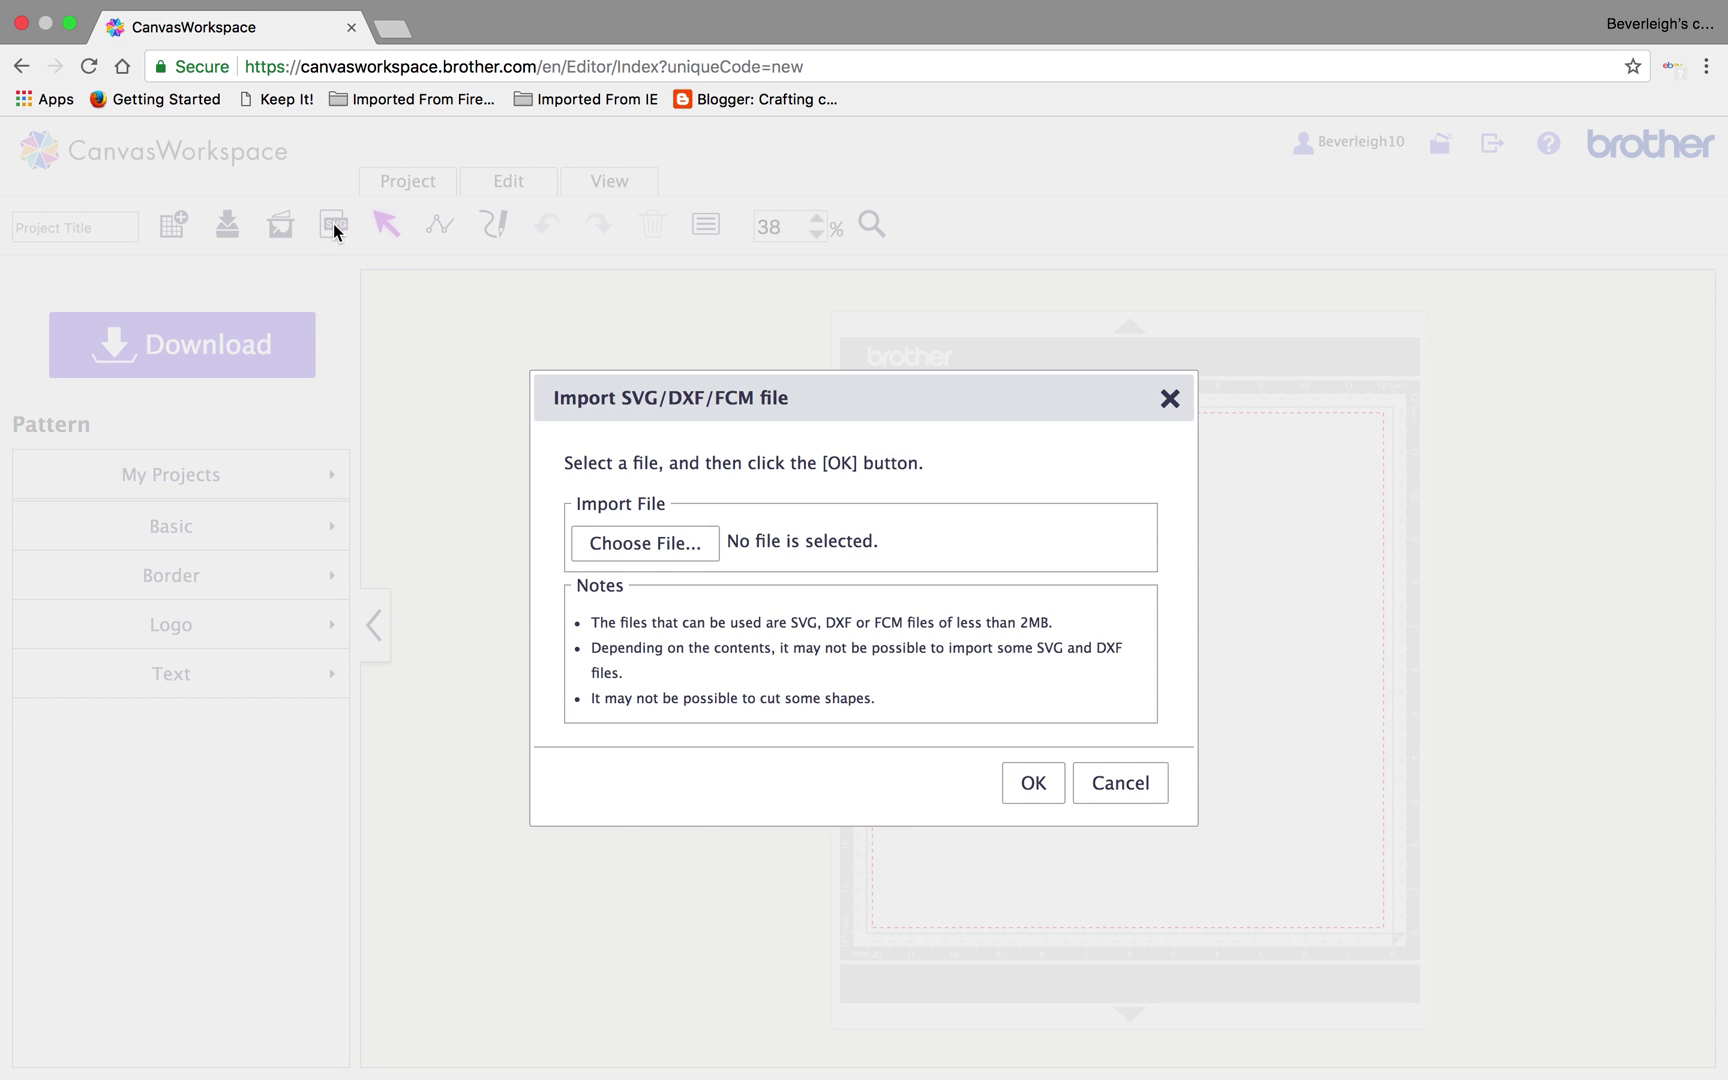
left_click(682, 545)
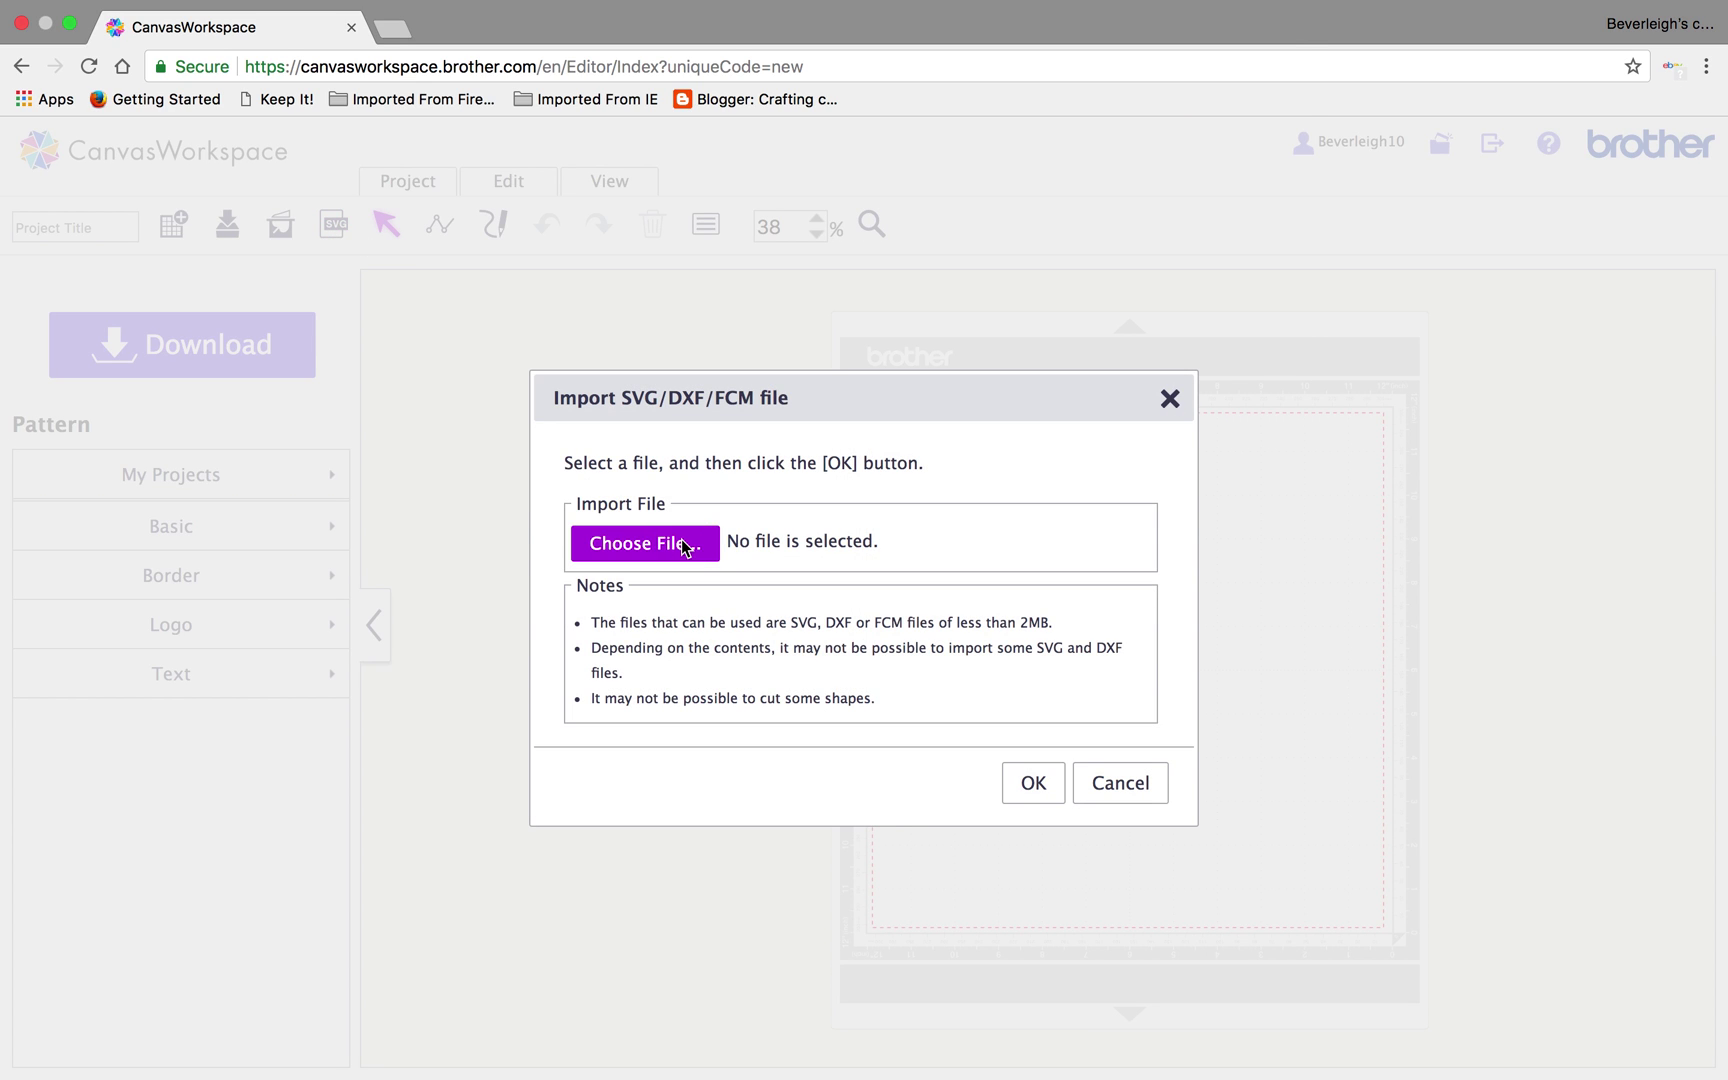
left_click(717, 88)
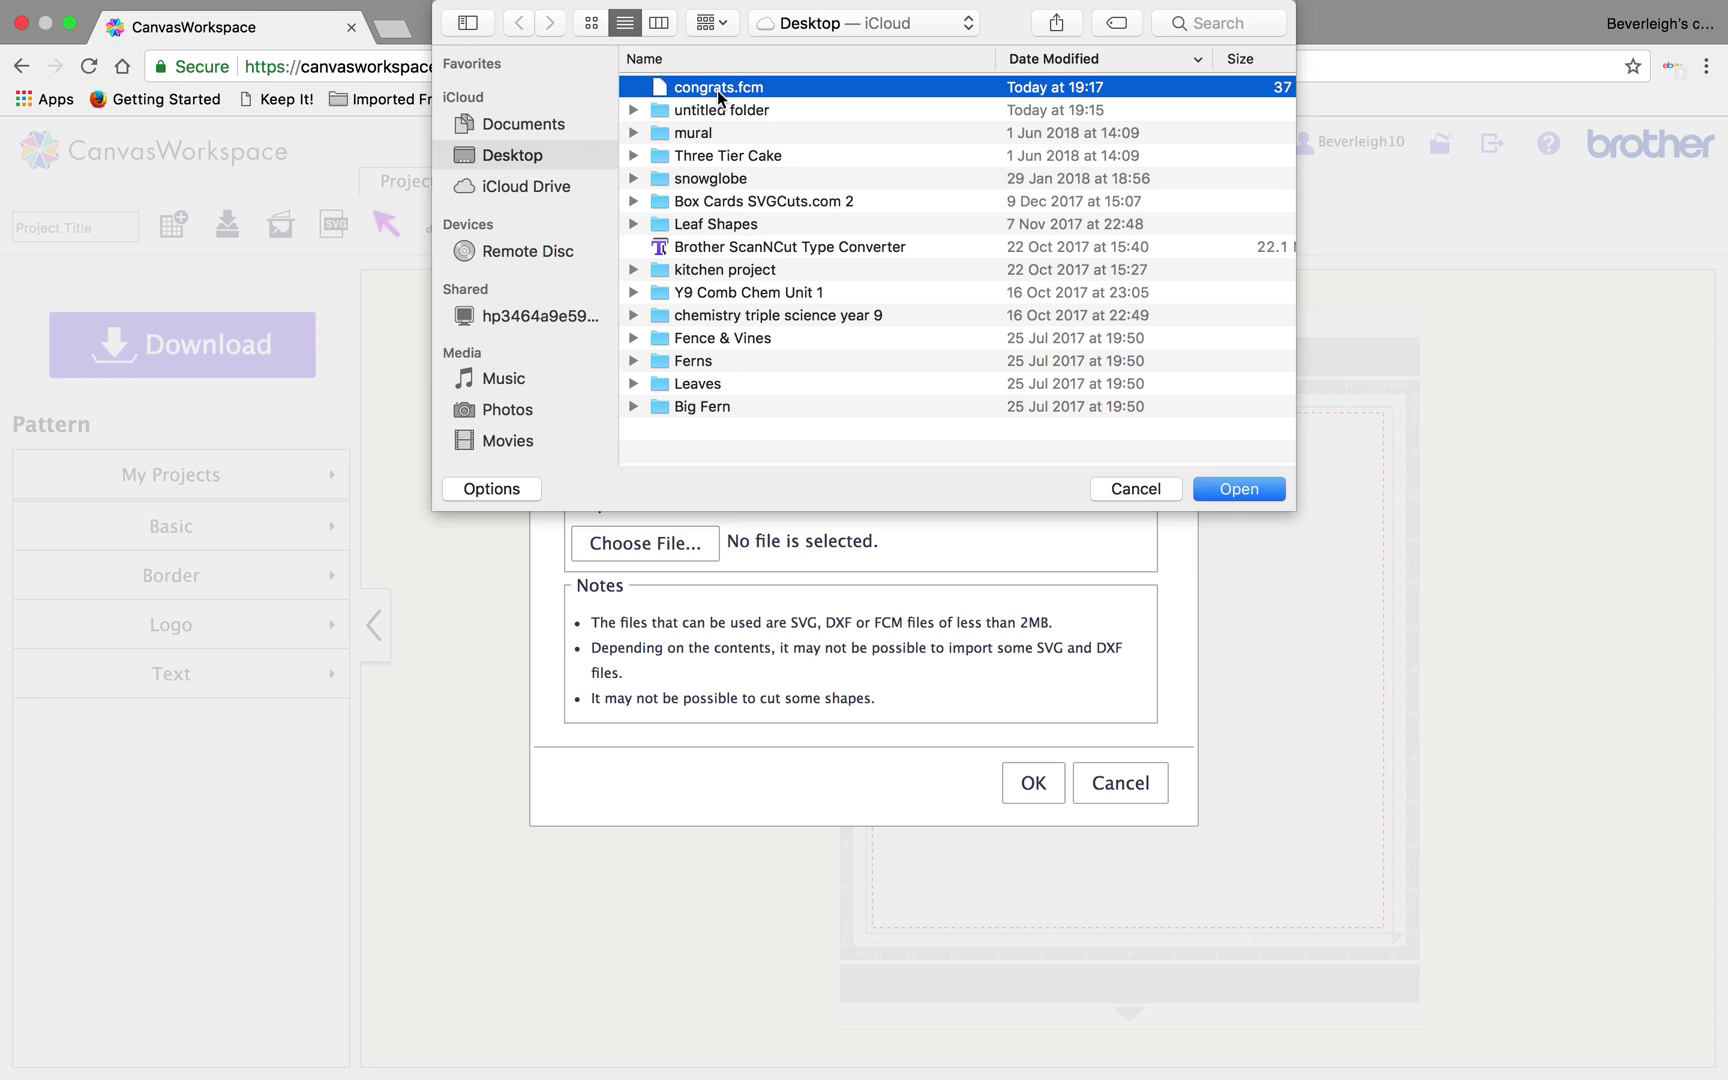
left_click(1238, 489)
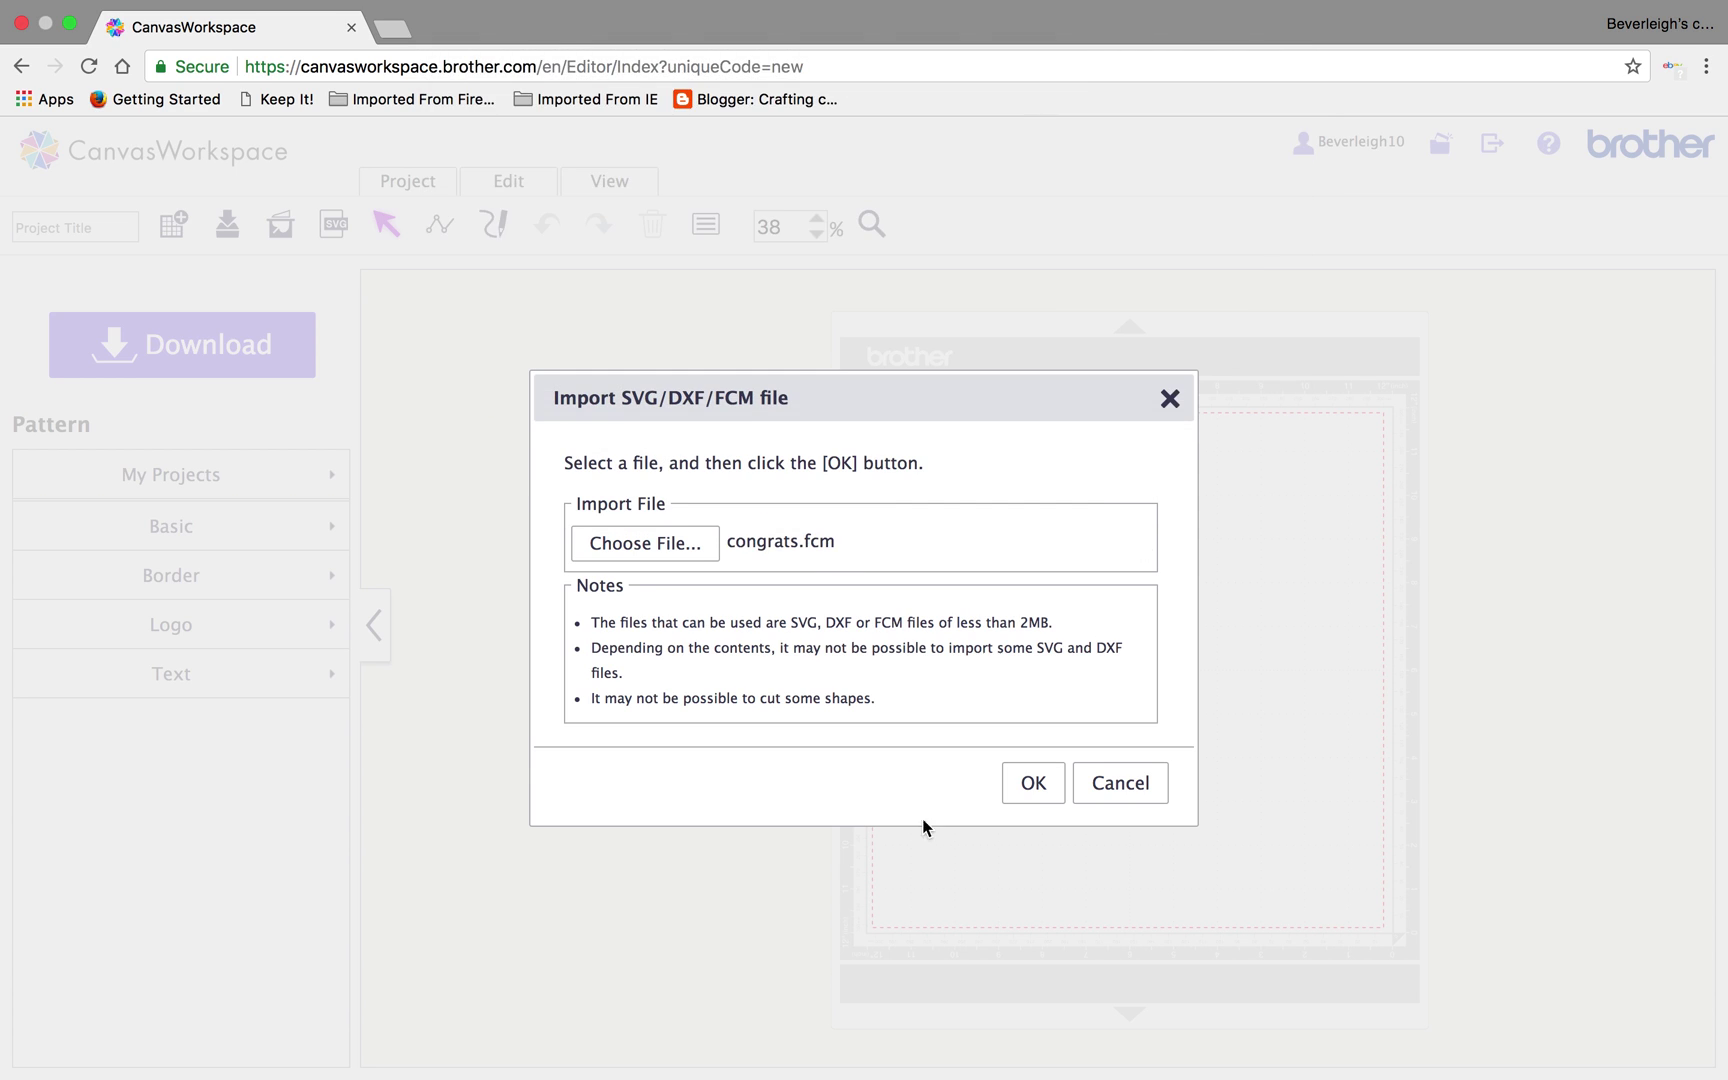
left_click(1023, 786)
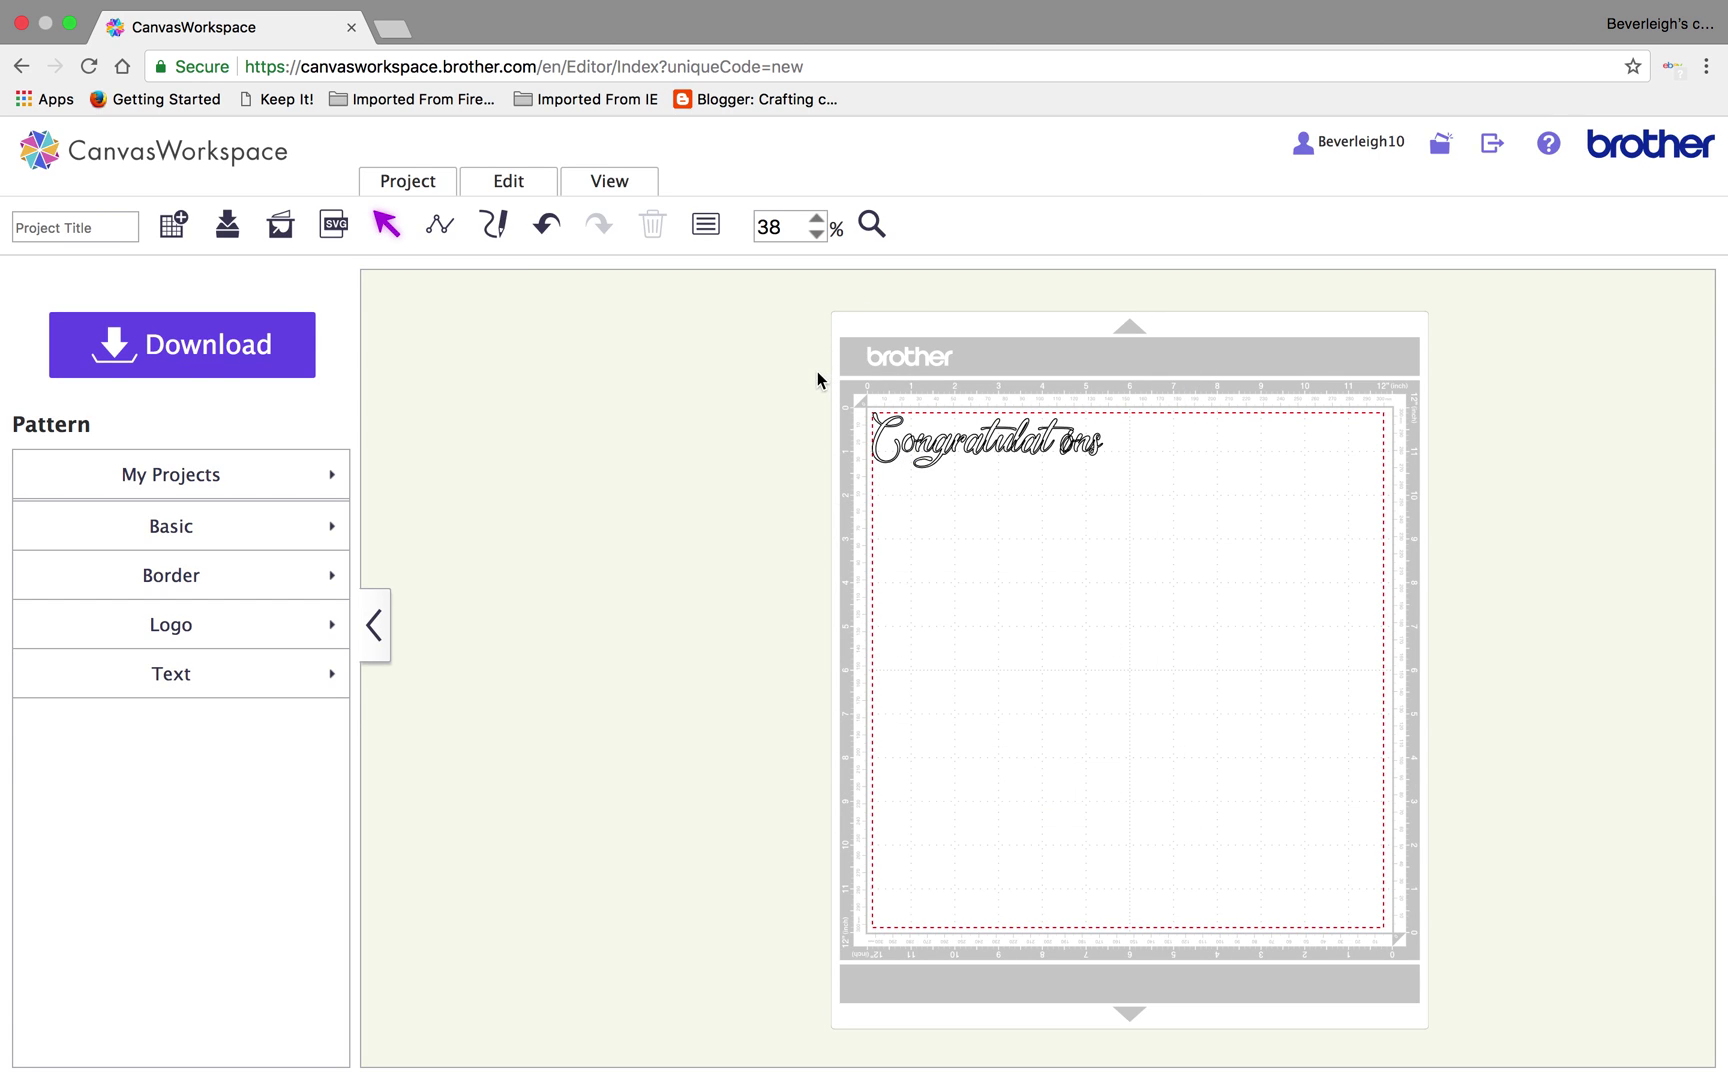
Move the Congratulations lettering to the mat's upper centre and zoom to 100%
left_click_drag(833, 368, 1258, 580)
left_click_drag(1000, 438, 1080, 550)
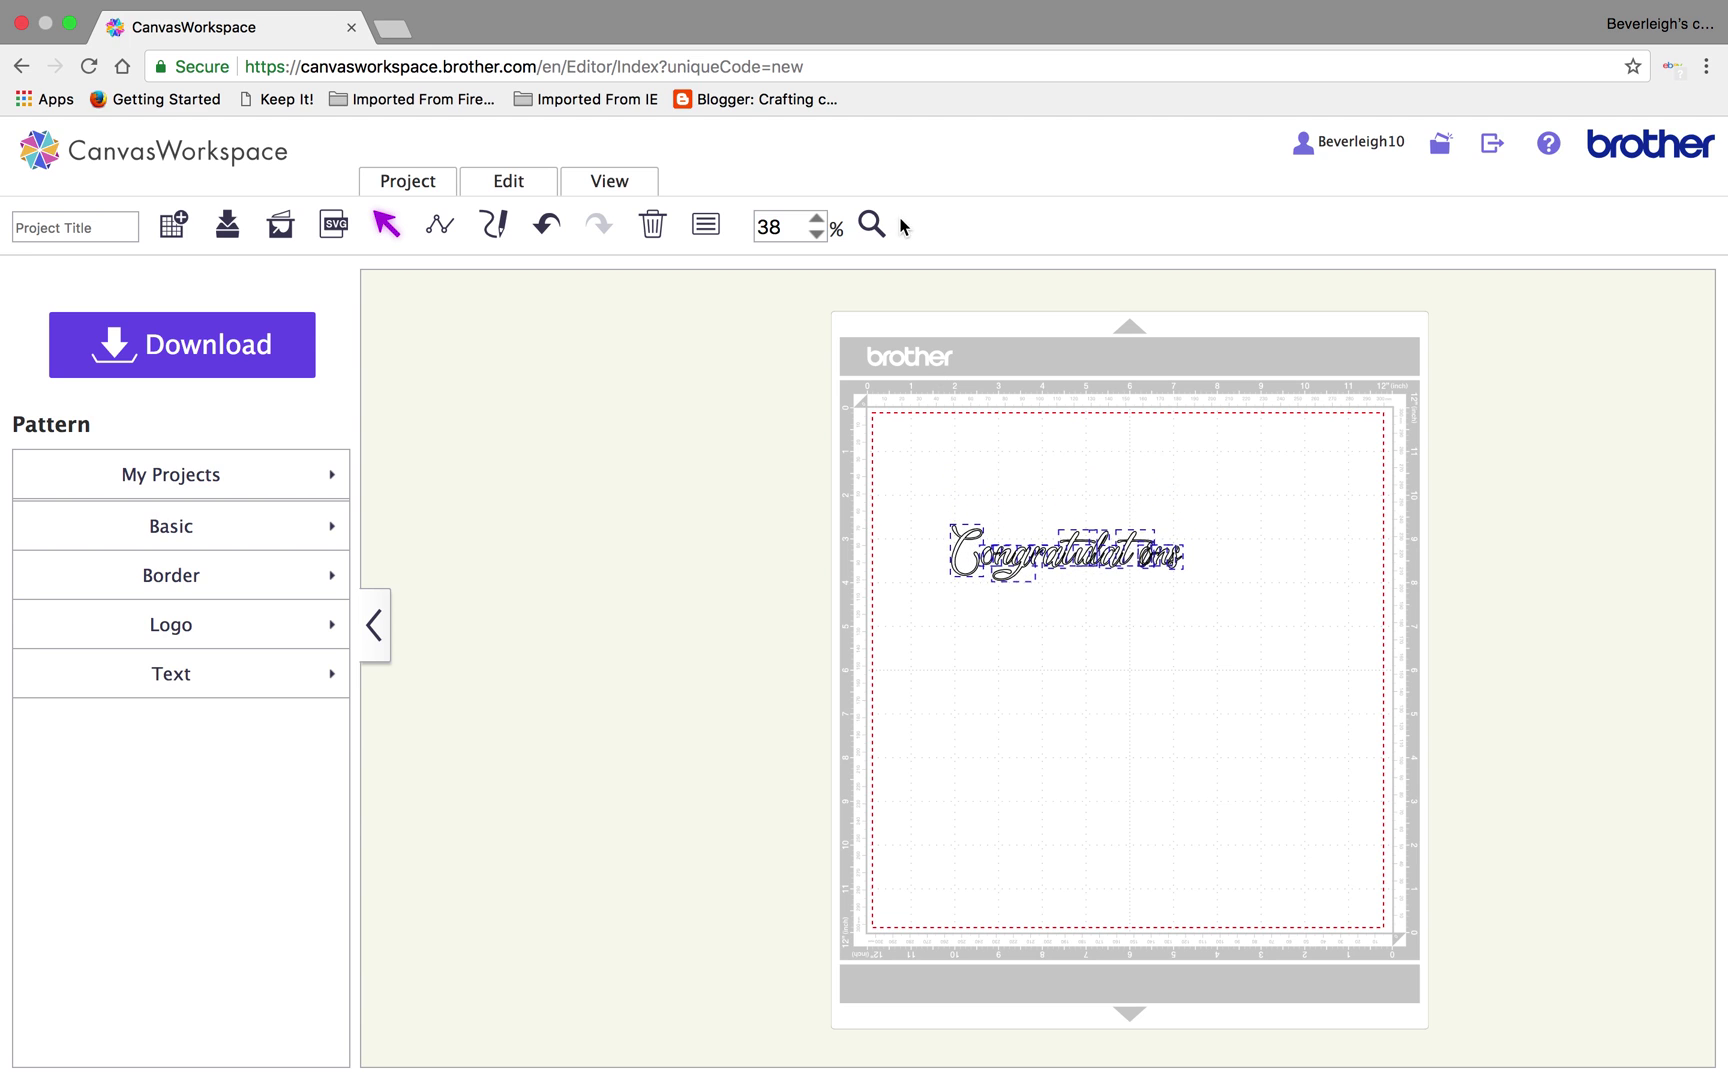
left_click(816, 217)
left_click(816, 217)
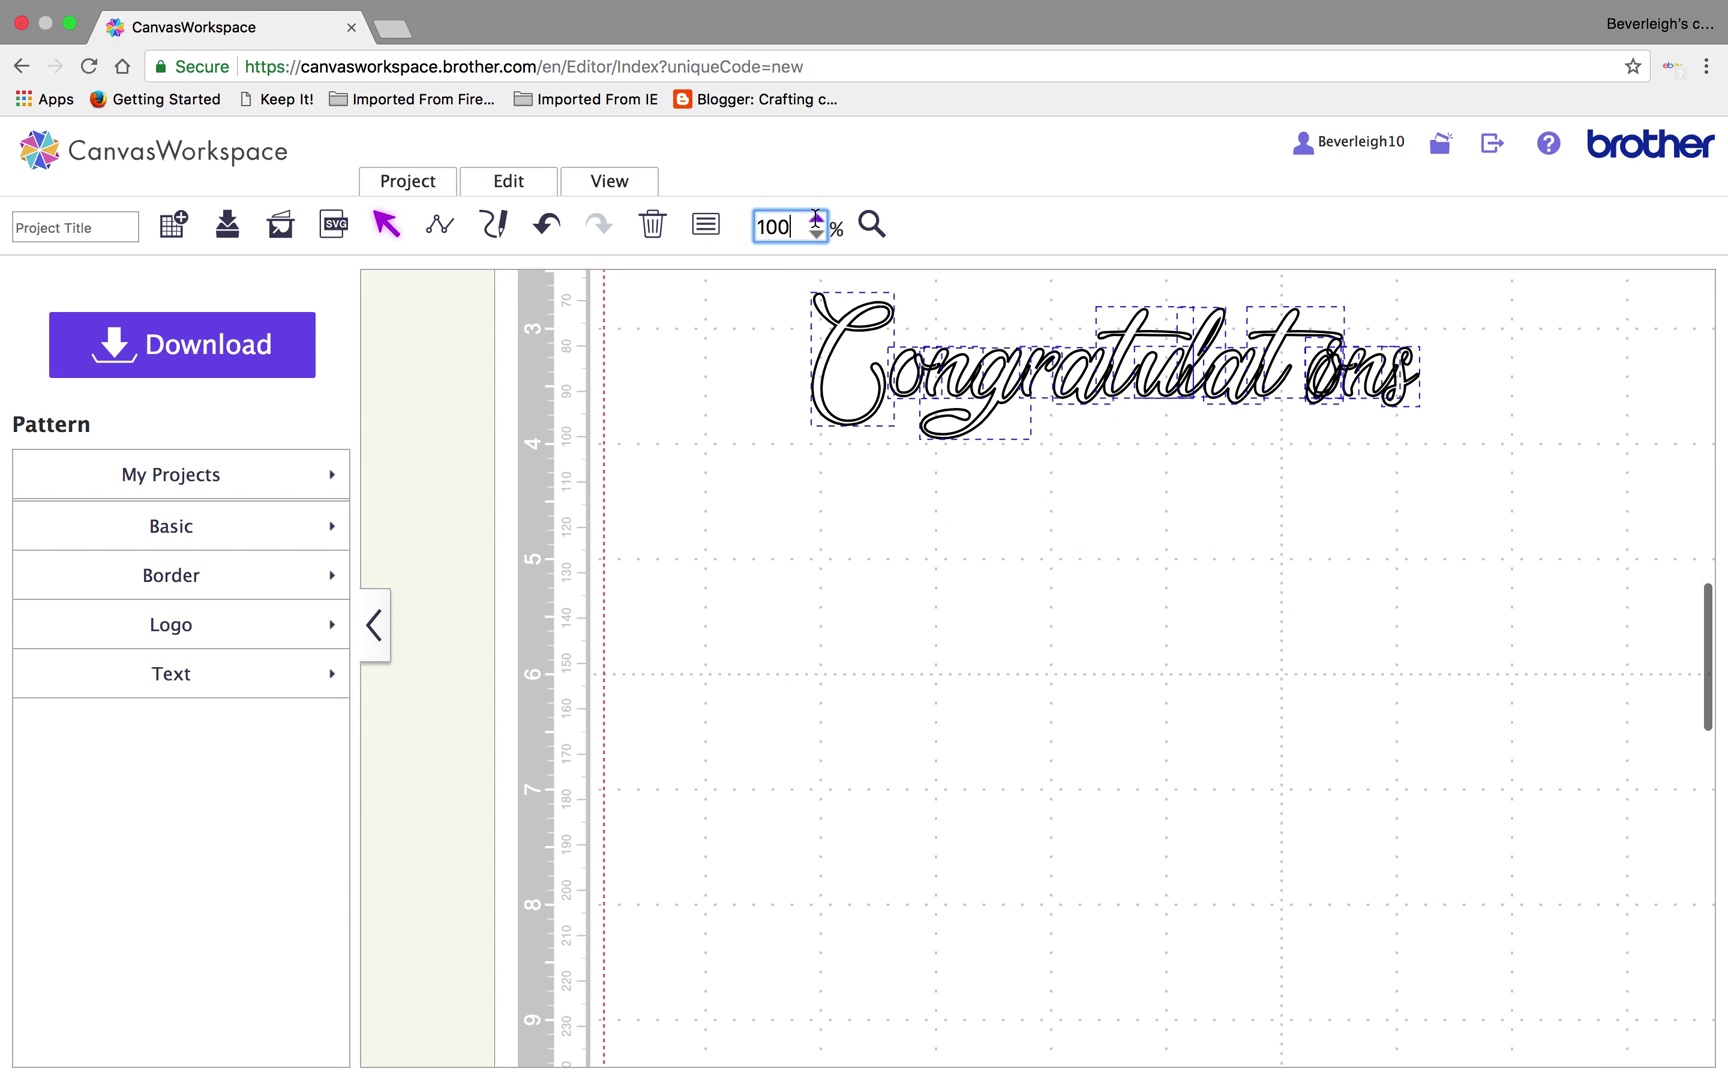
left_click(1220, 614)
scroll(1220, 562, "right", 3)
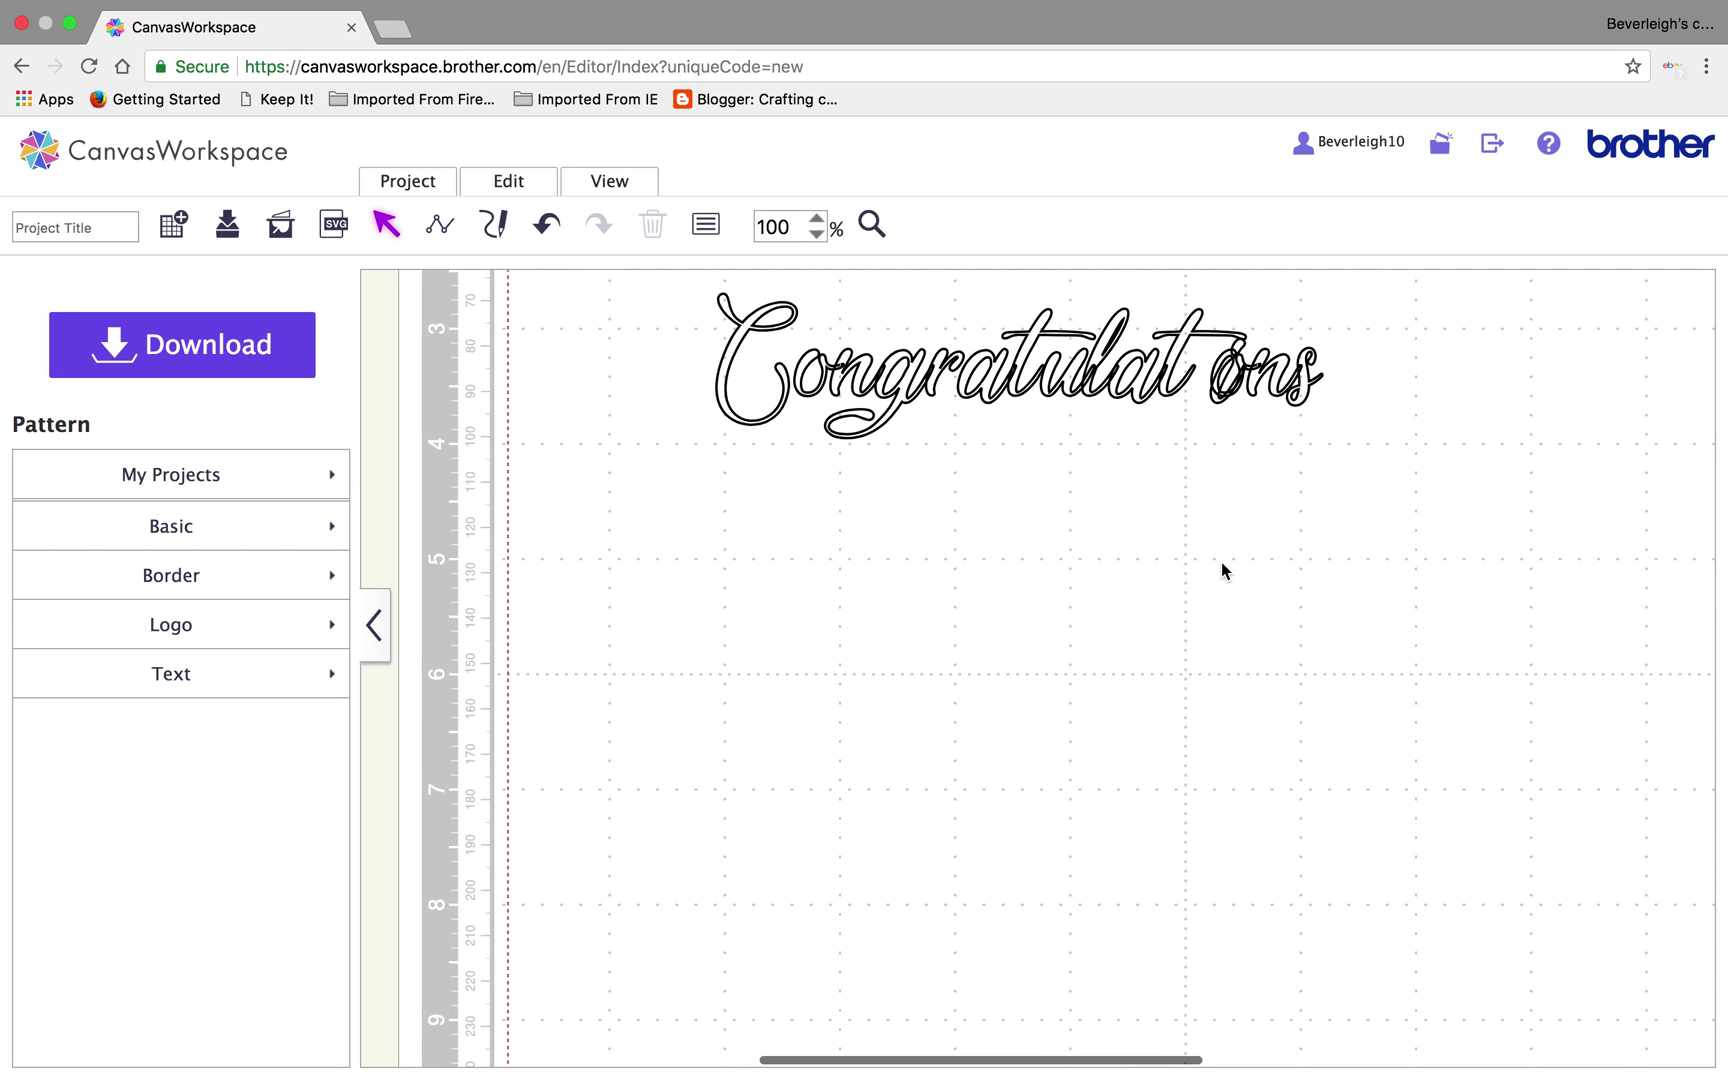
Nudge the loose piece above the 'ons' left and the piece over the 'o' right
left_click(1225, 358)
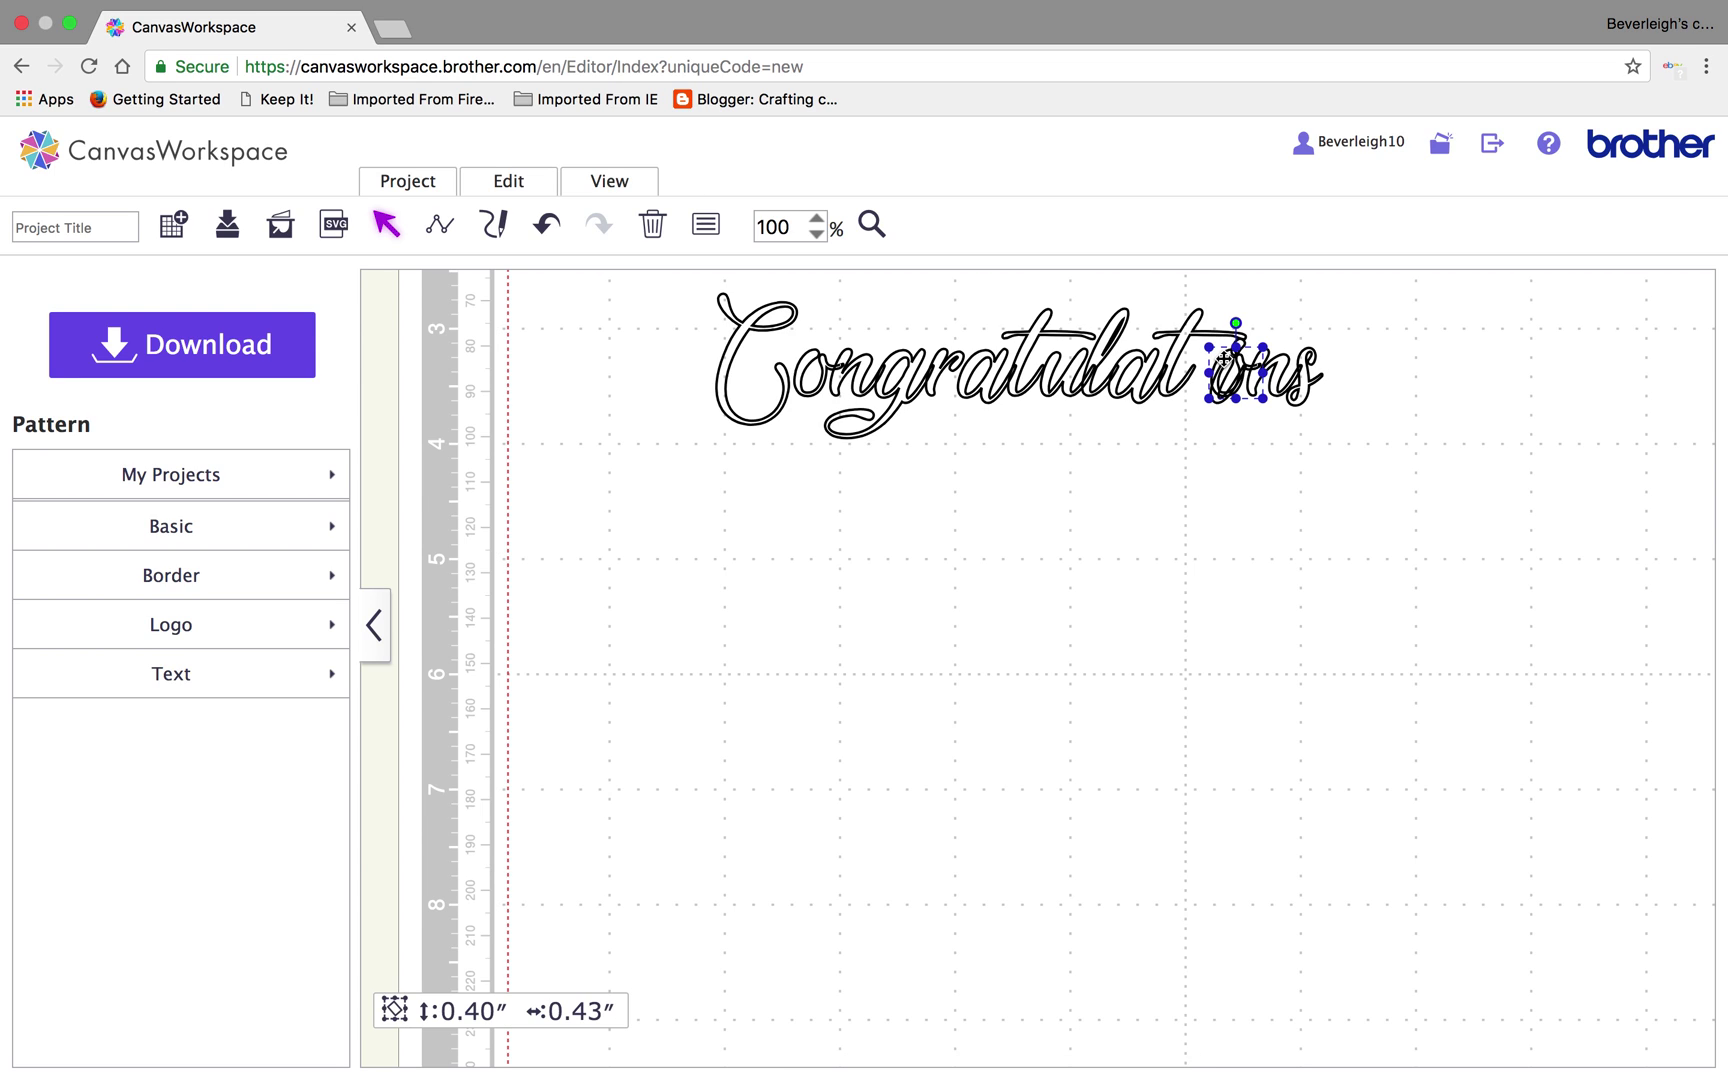
key("Left")
key("Left")
key("Left")
key("Left")
key("Left")
key("Left")
key("Left")
key("Left")
key("Left")
key("Left")
key("Left")
key("Left")
key("Left")
key("Left")
key("Left")
key("Left")
key("Left")
key("Left")
left_click(1130, 558)
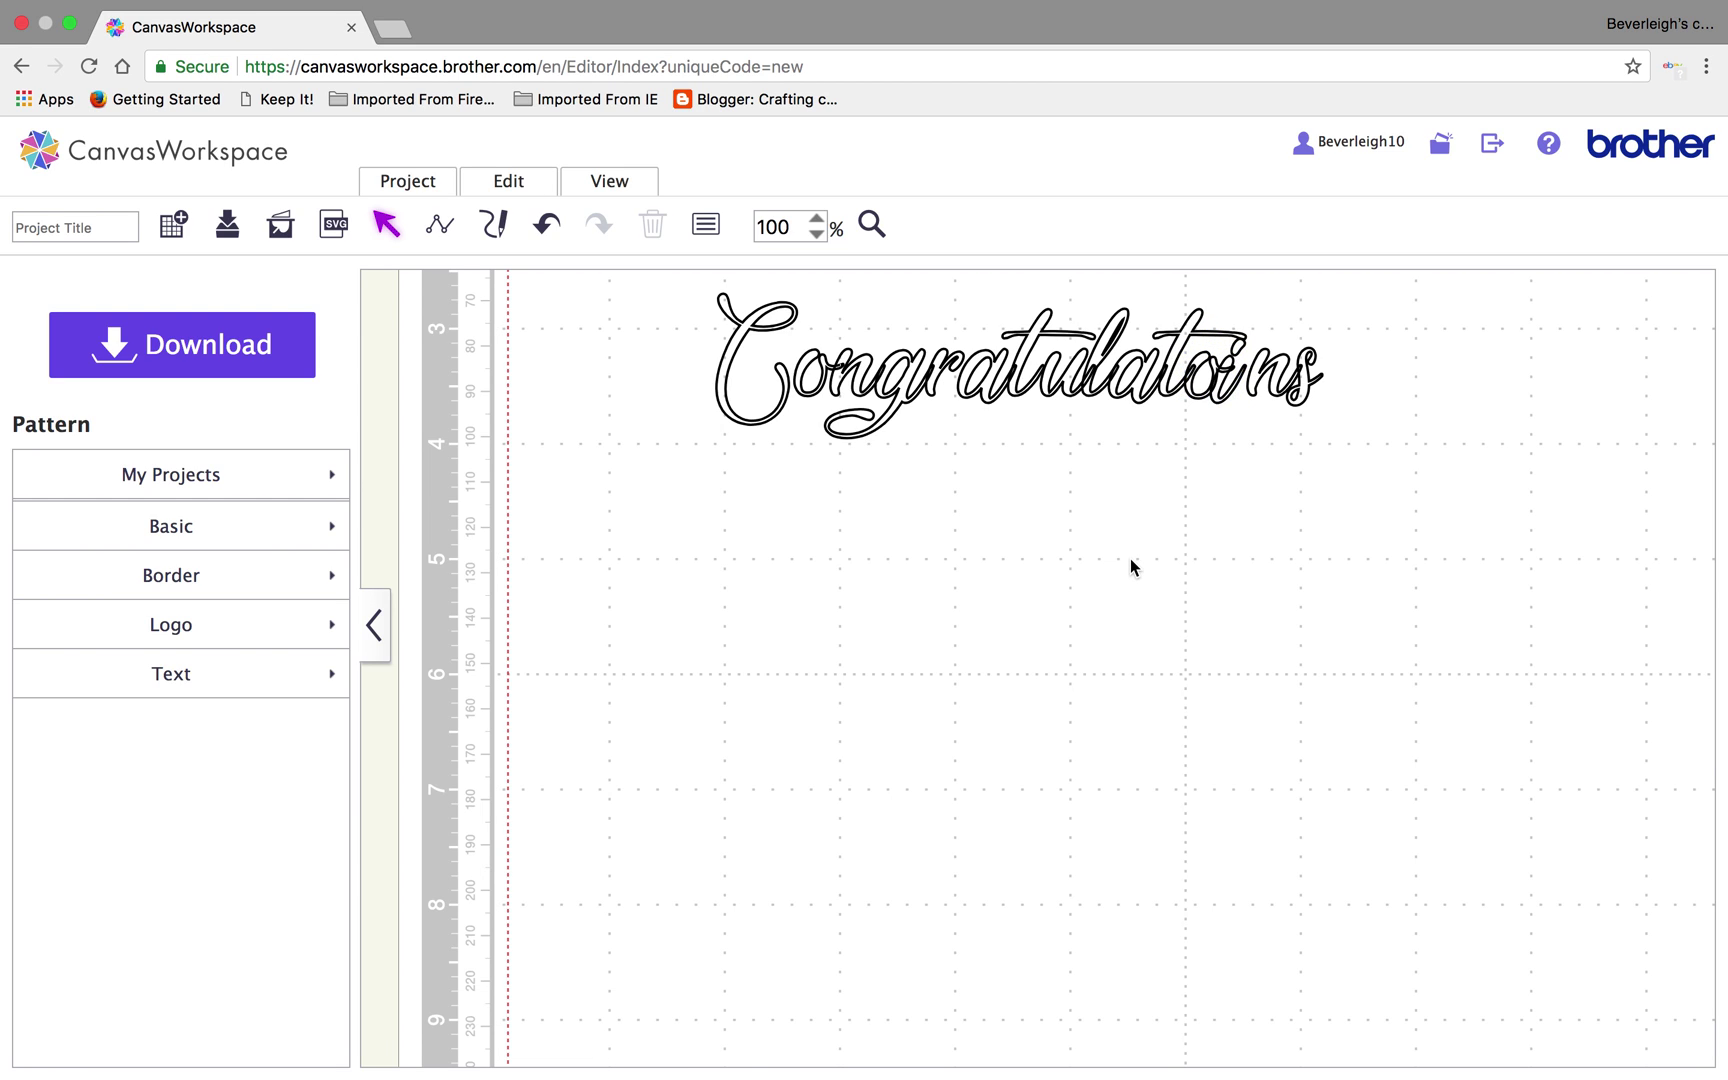
left_click(1209, 394)
key("Right")
key("Right")
key("Right")
key("Right")
key("Right")
key("Right")
key("Right")
key("Right")
key("Right")
key("Right")
key("Right")
key("Right")
key("Right")
key("Right")
key("Right")
key("Right")
key("Right")
key("Right")
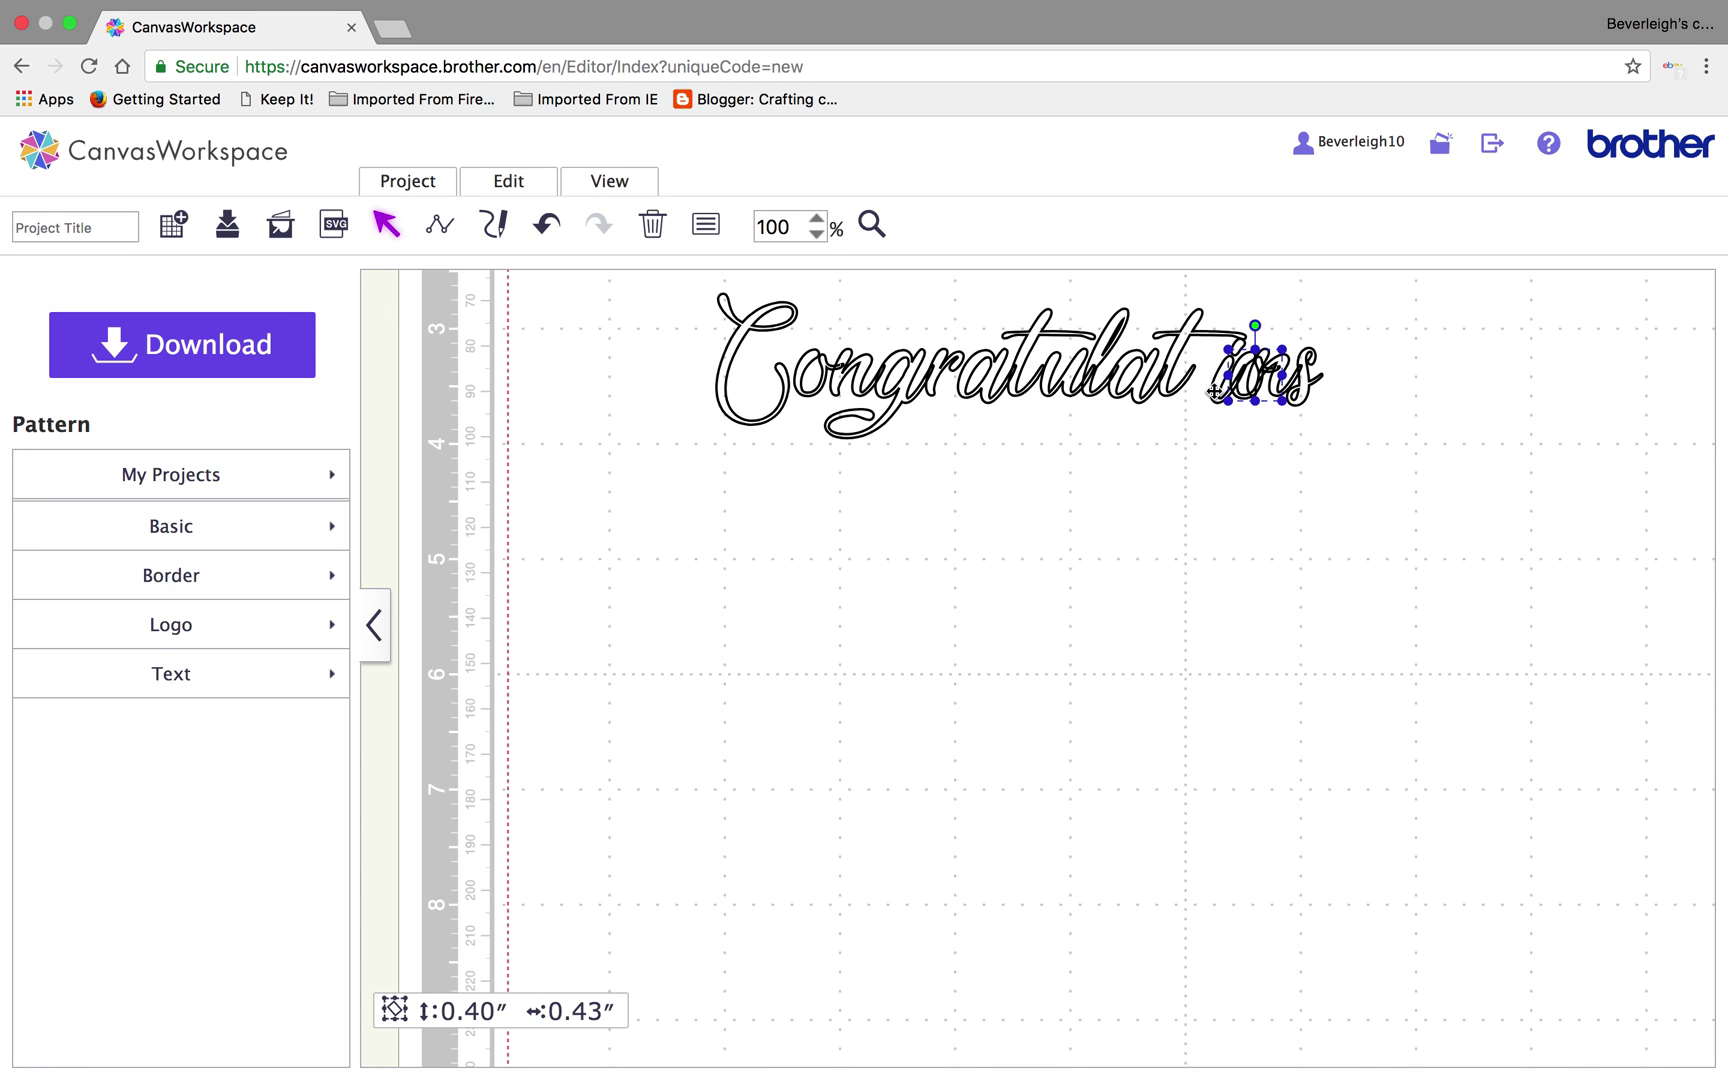
Nudge the 'i' piece left and up, then shift the 'o' piece near the end left
left_click(1214, 391)
key("Left")
key("Left")
key("Left")
key("Left")
key("Left")
key("Left")
key("Left")
key("Left")
key("Left")
key("Left")
key("Left")
key("Left")
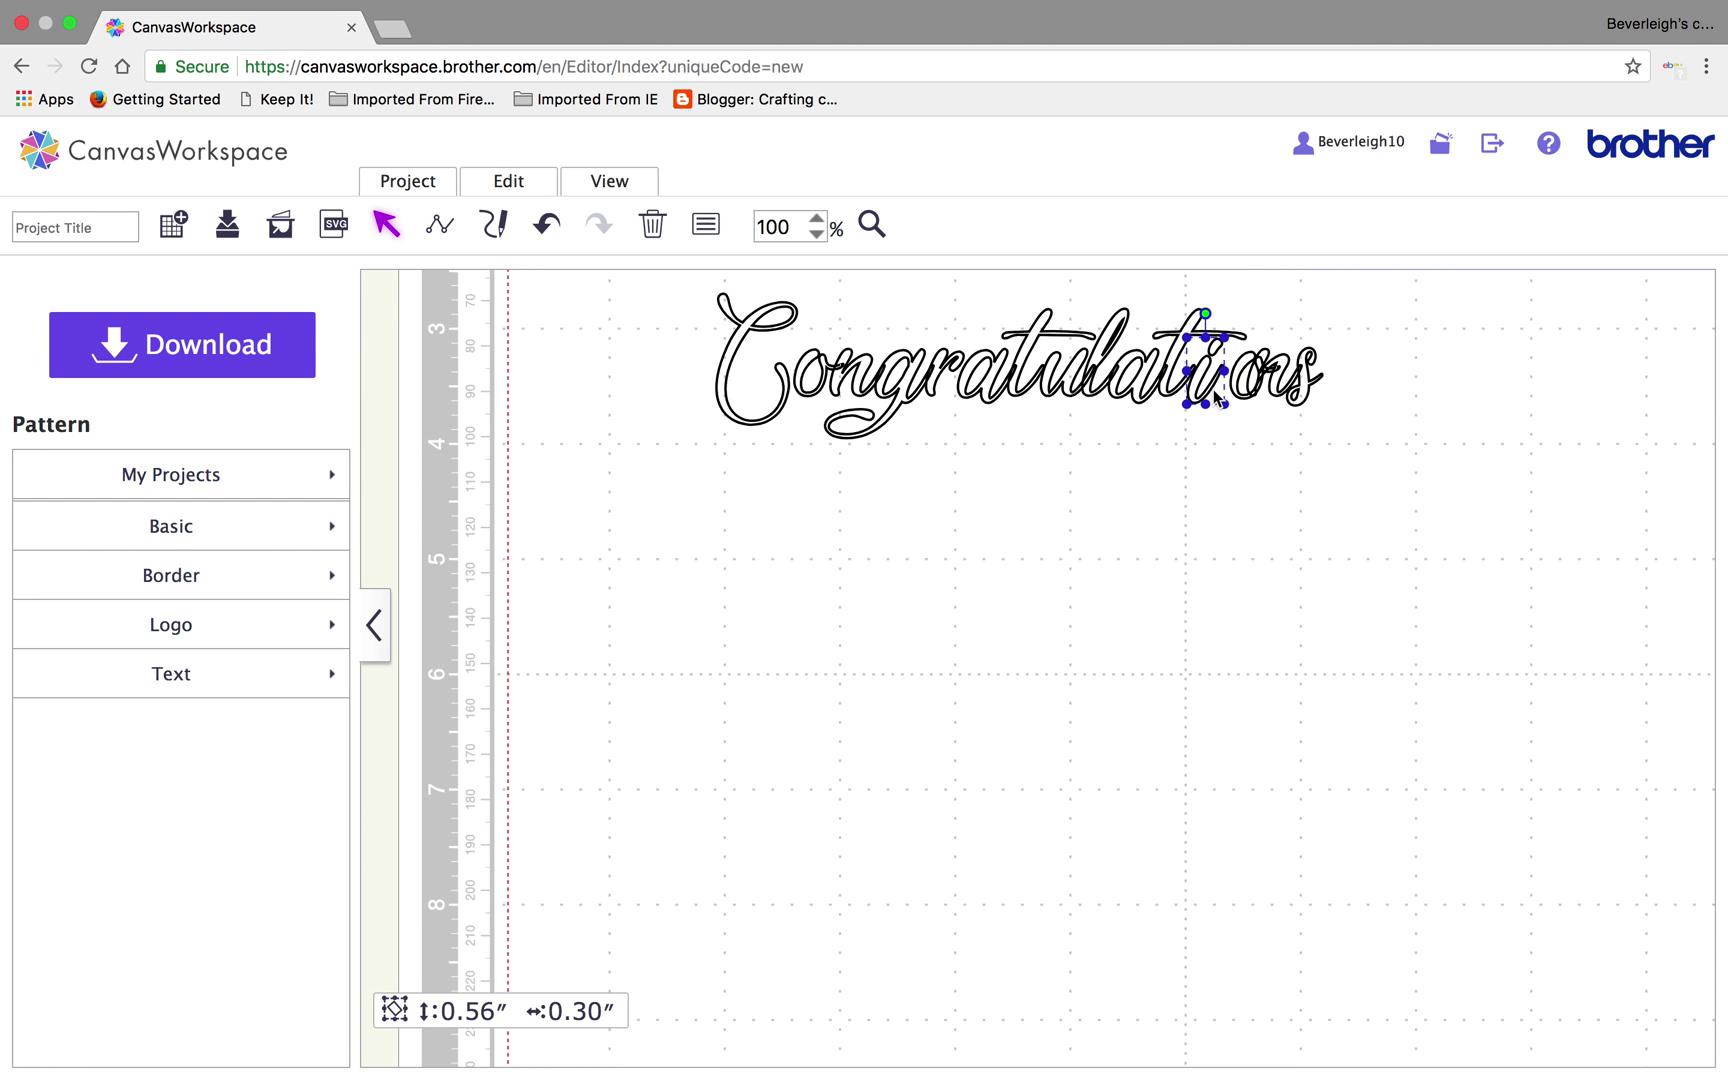
key("Left")
key("Up")
key("Up")
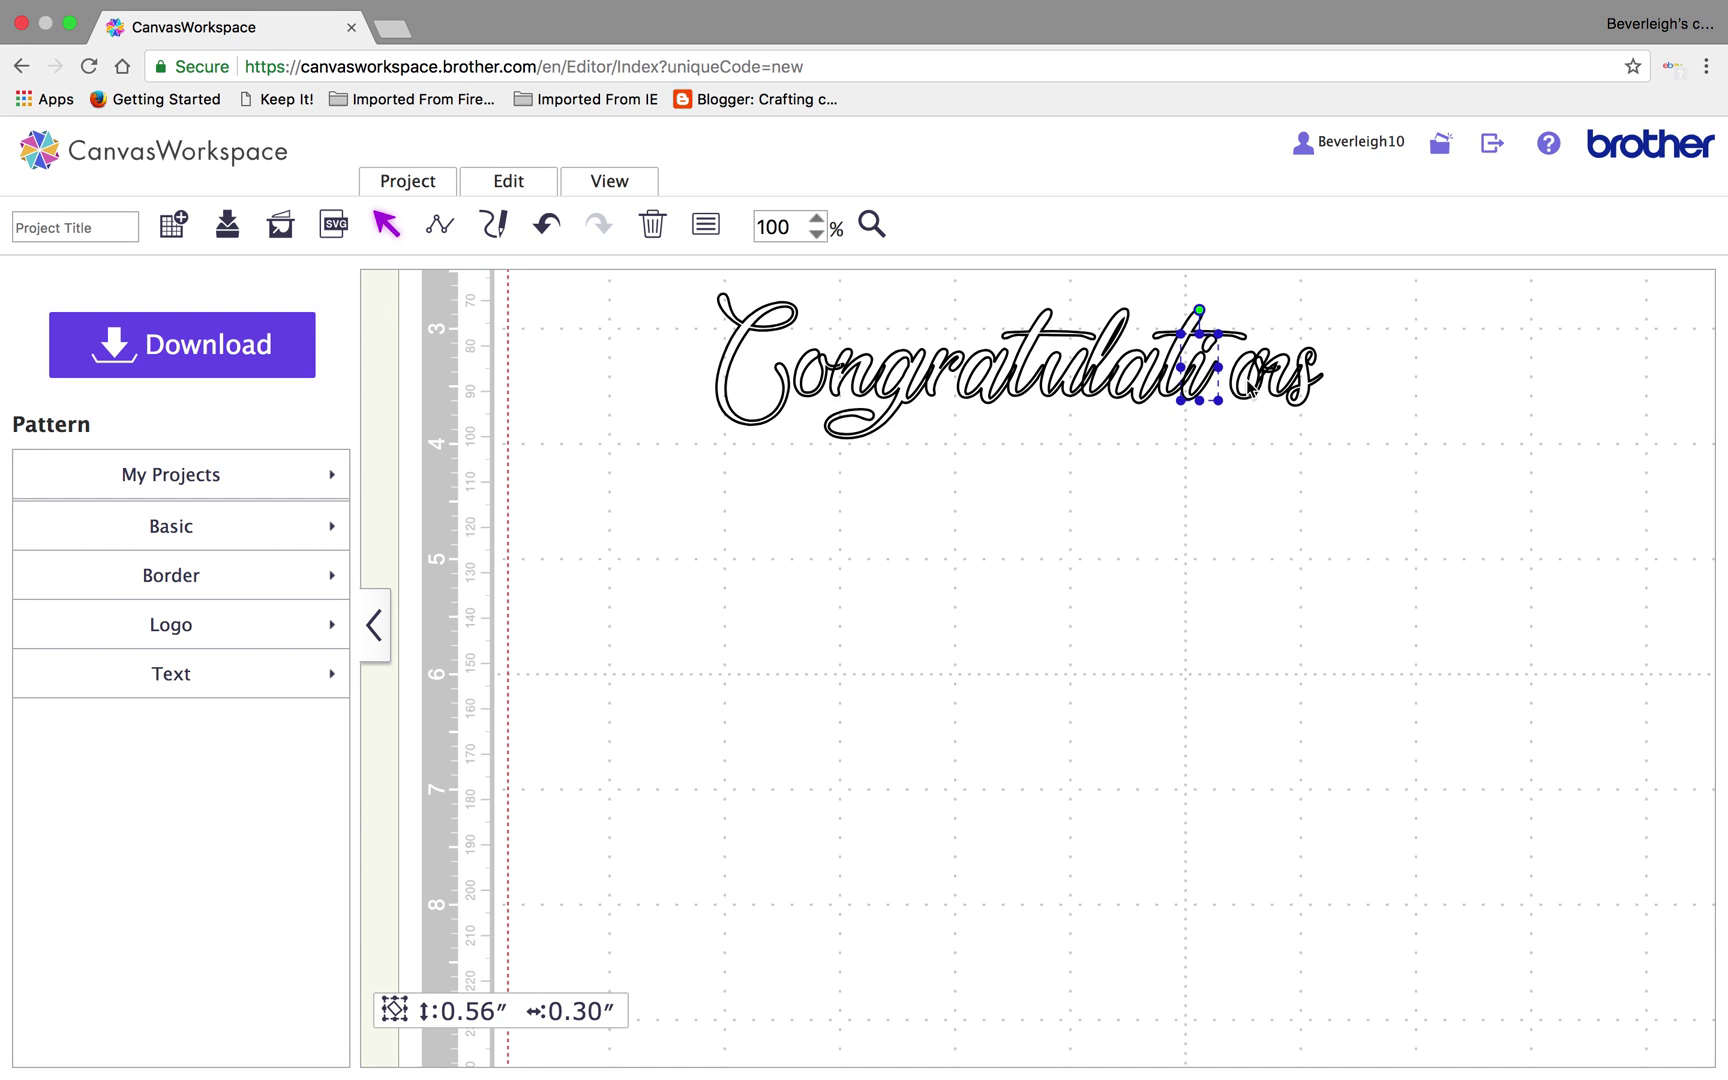
left_click(1250, 390)
left_click(1245, 366)
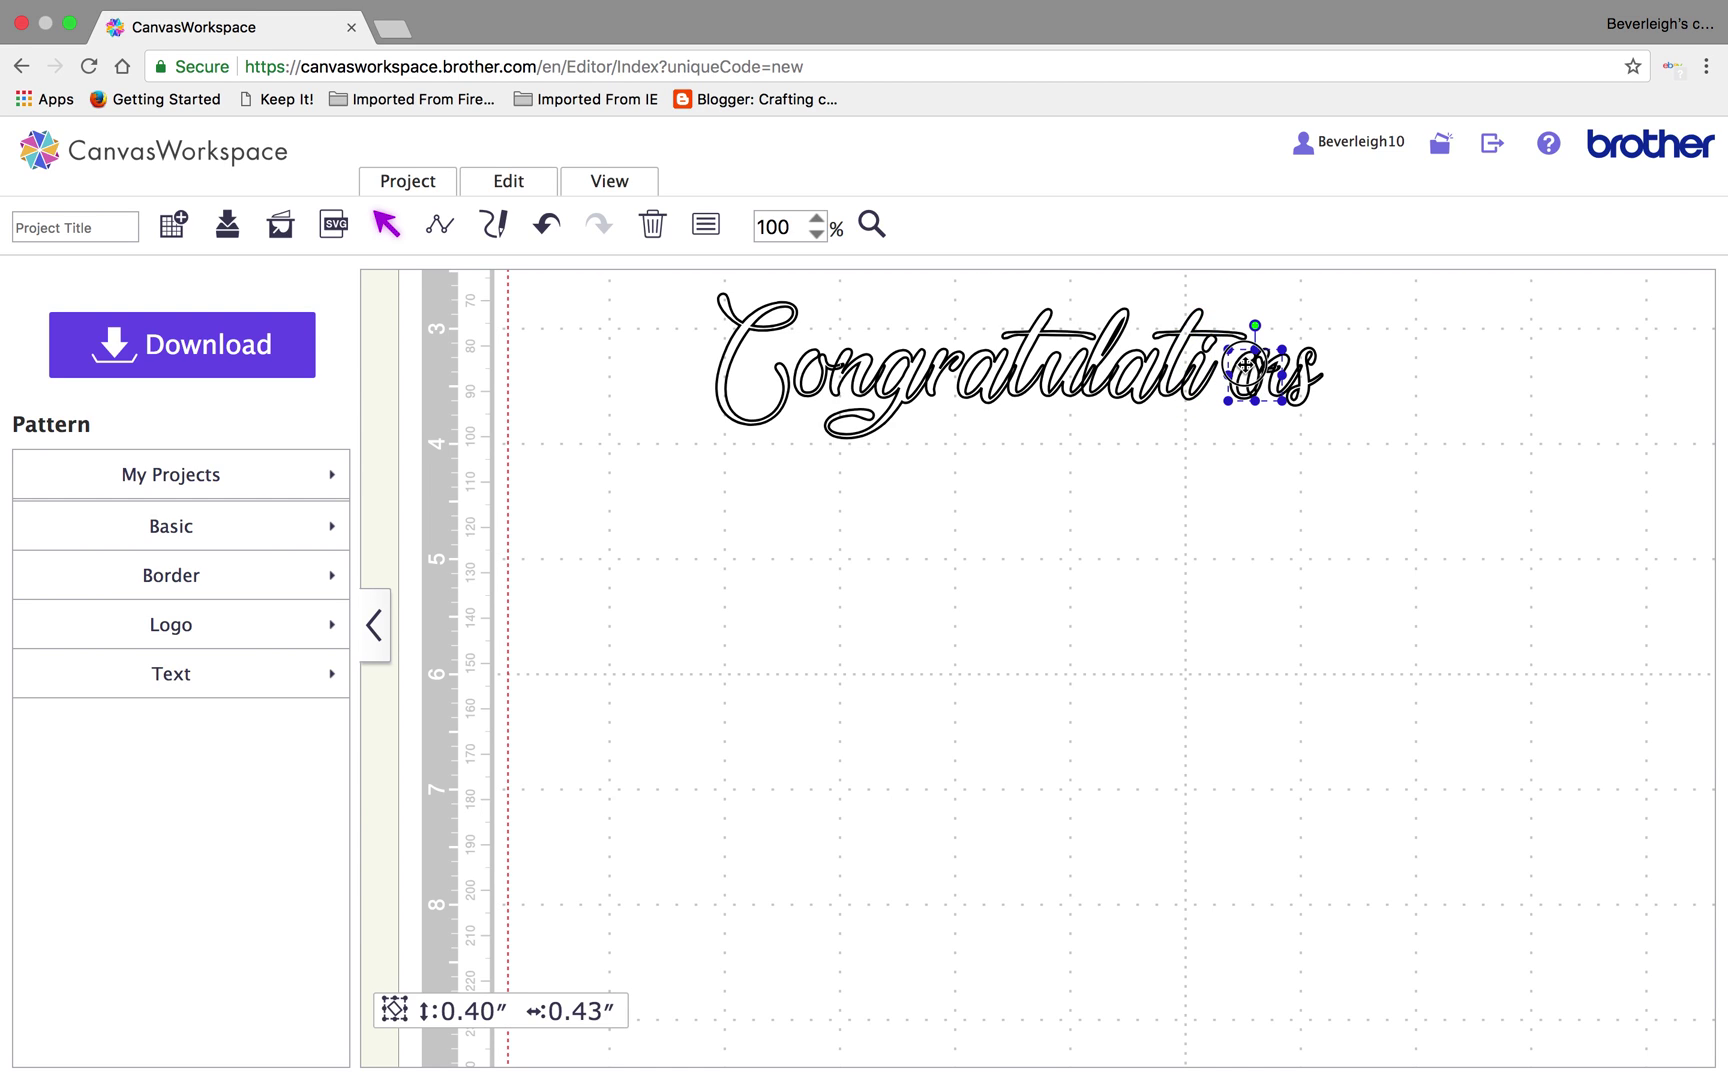
key("Left")
key("Left")
key("Left")
key("Left")
key("Left")
key("Left")
key("Left")
Zoom in on the lettering and nudge the 'ongr' letters into place
left_click(870, 224)
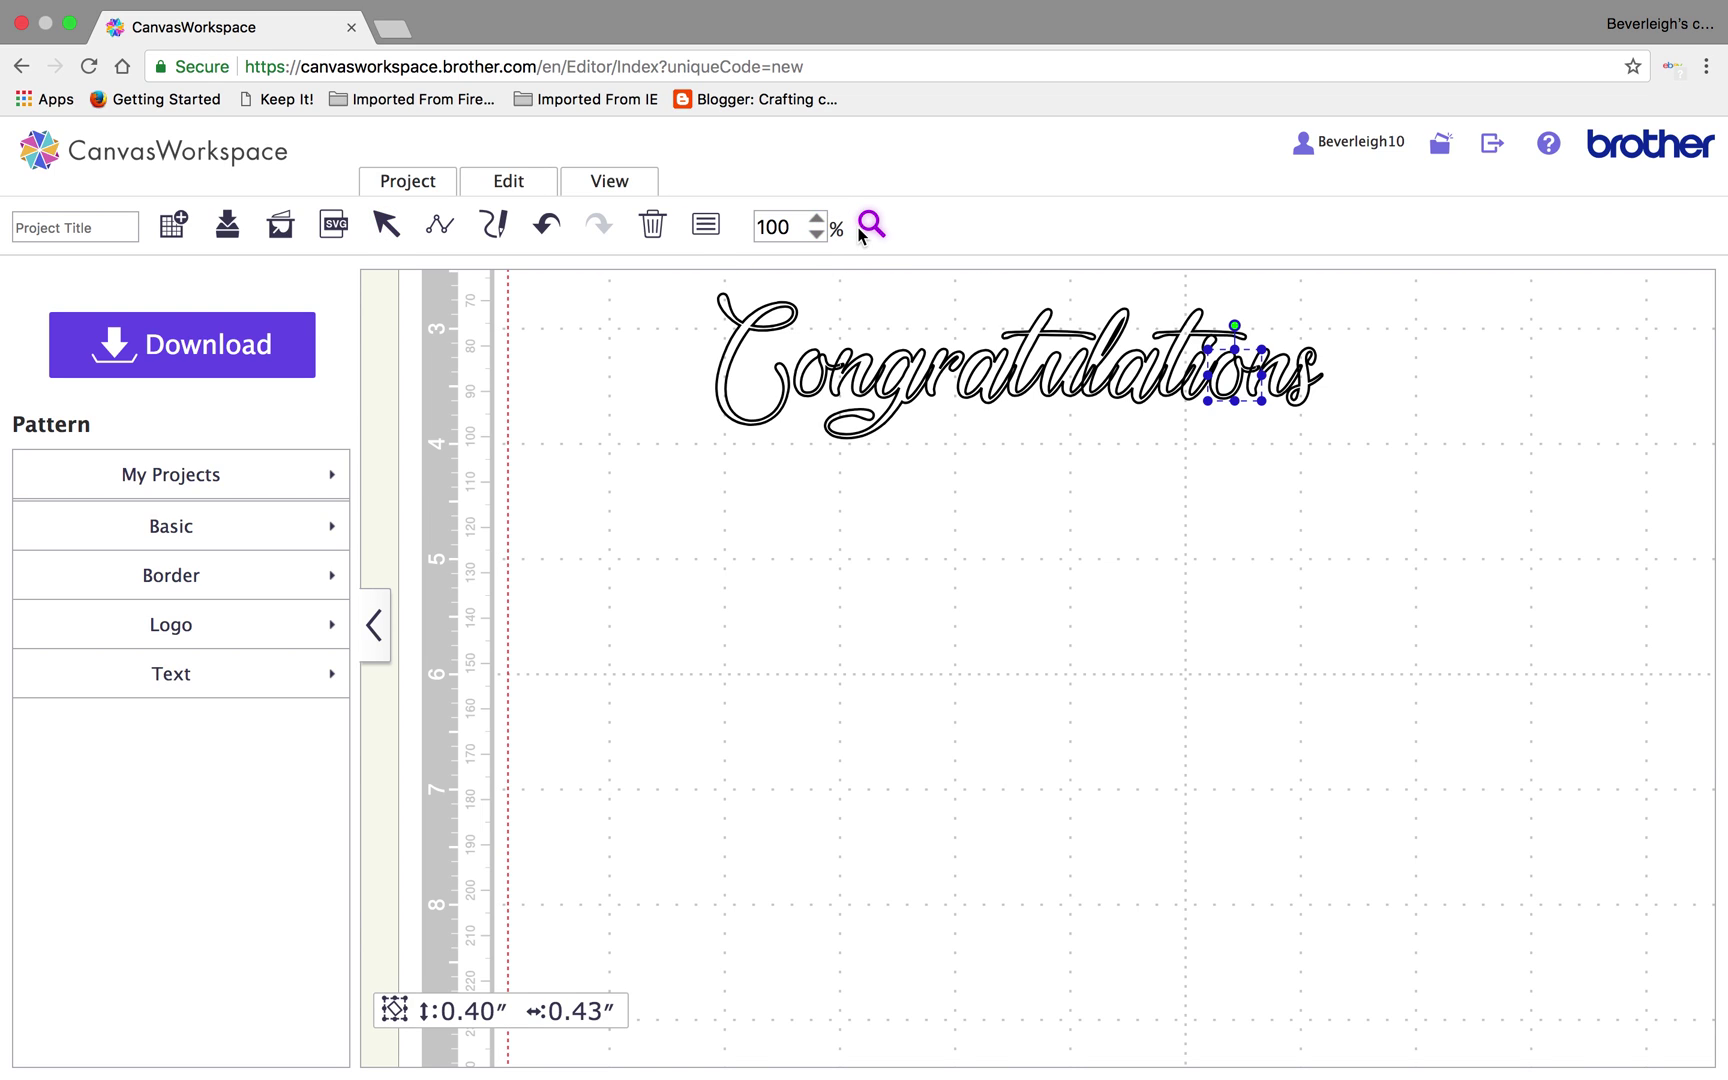
left_click(873, 224)
left_click_drag(654, 273, 1531, 516)
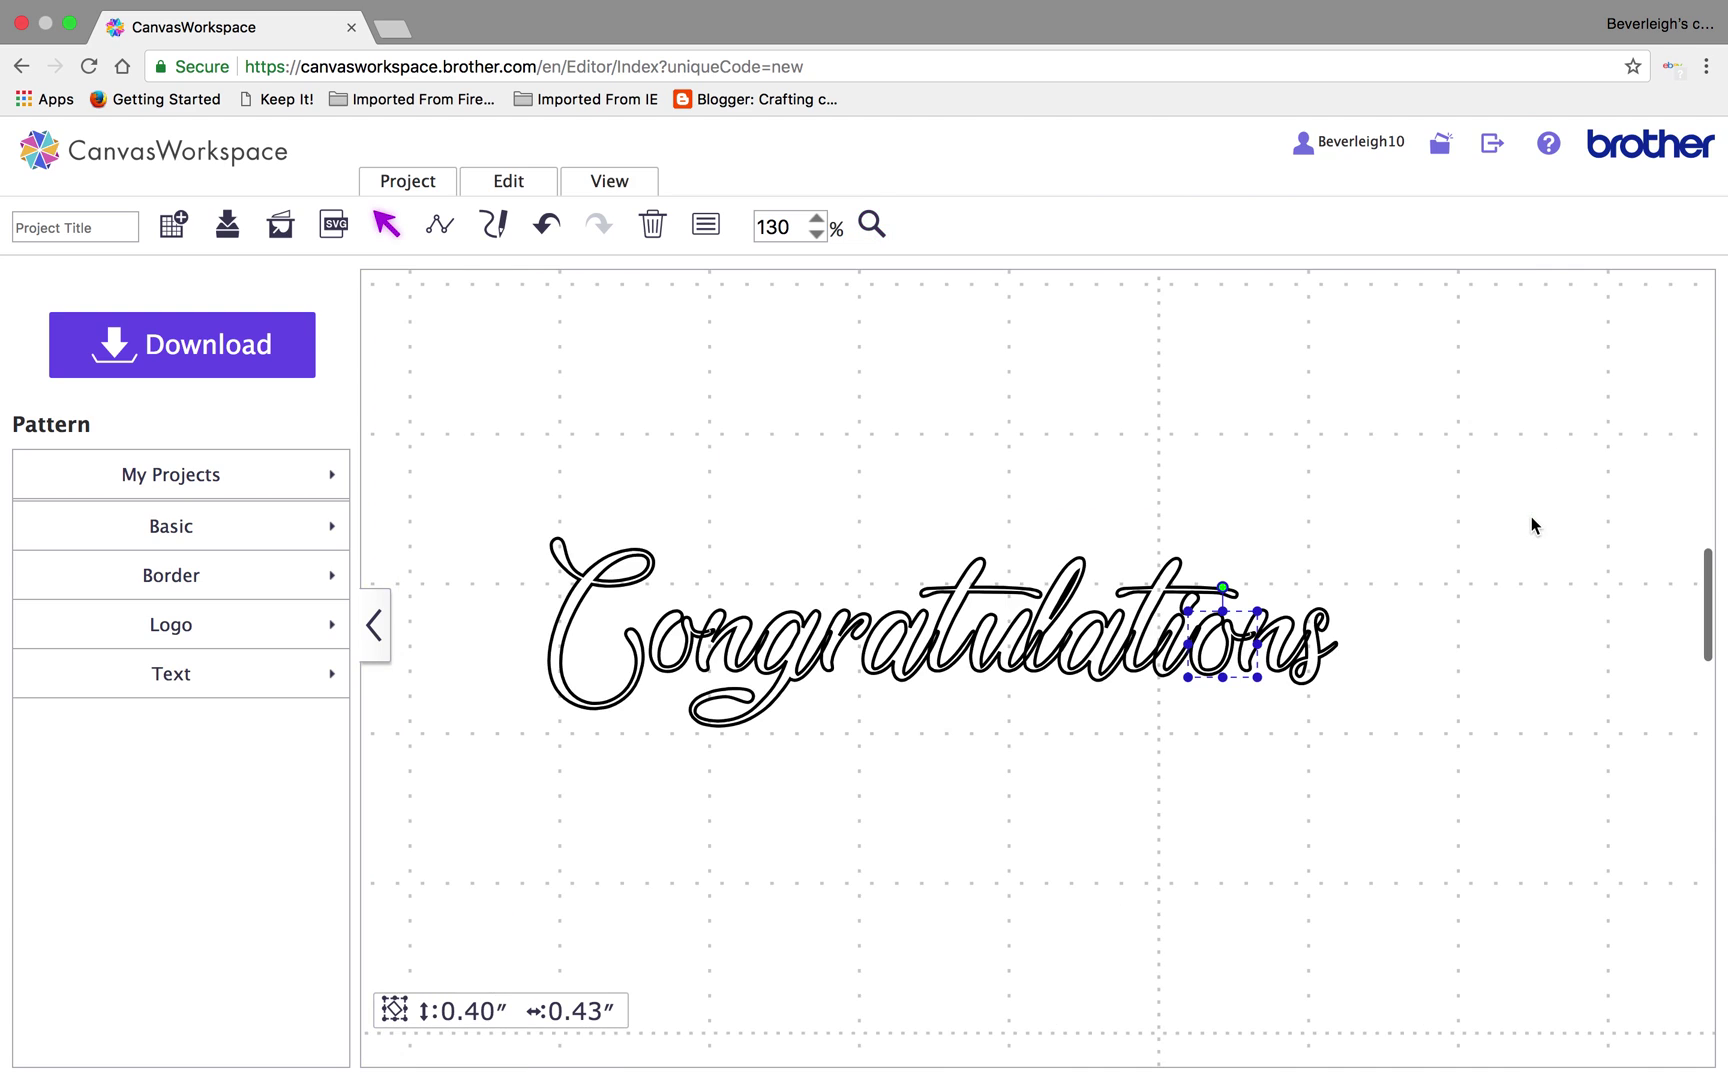
left_click(846, 630)
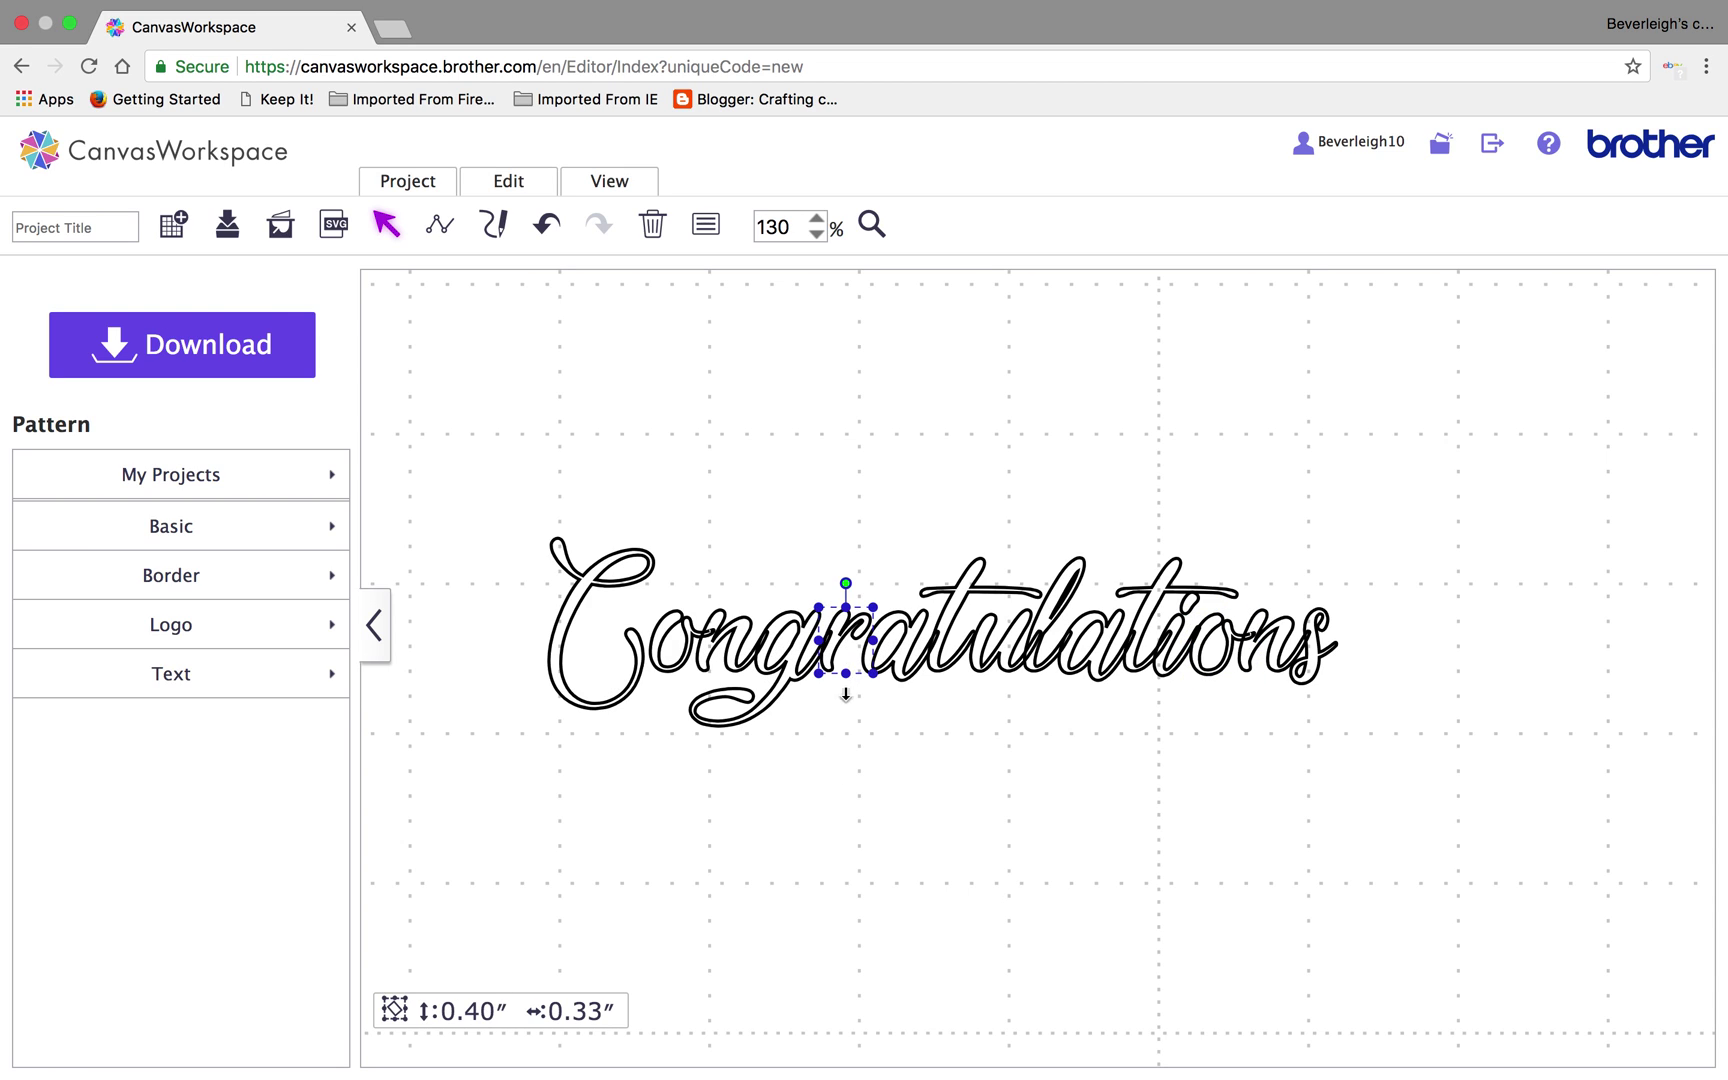
left_click(650, 638)
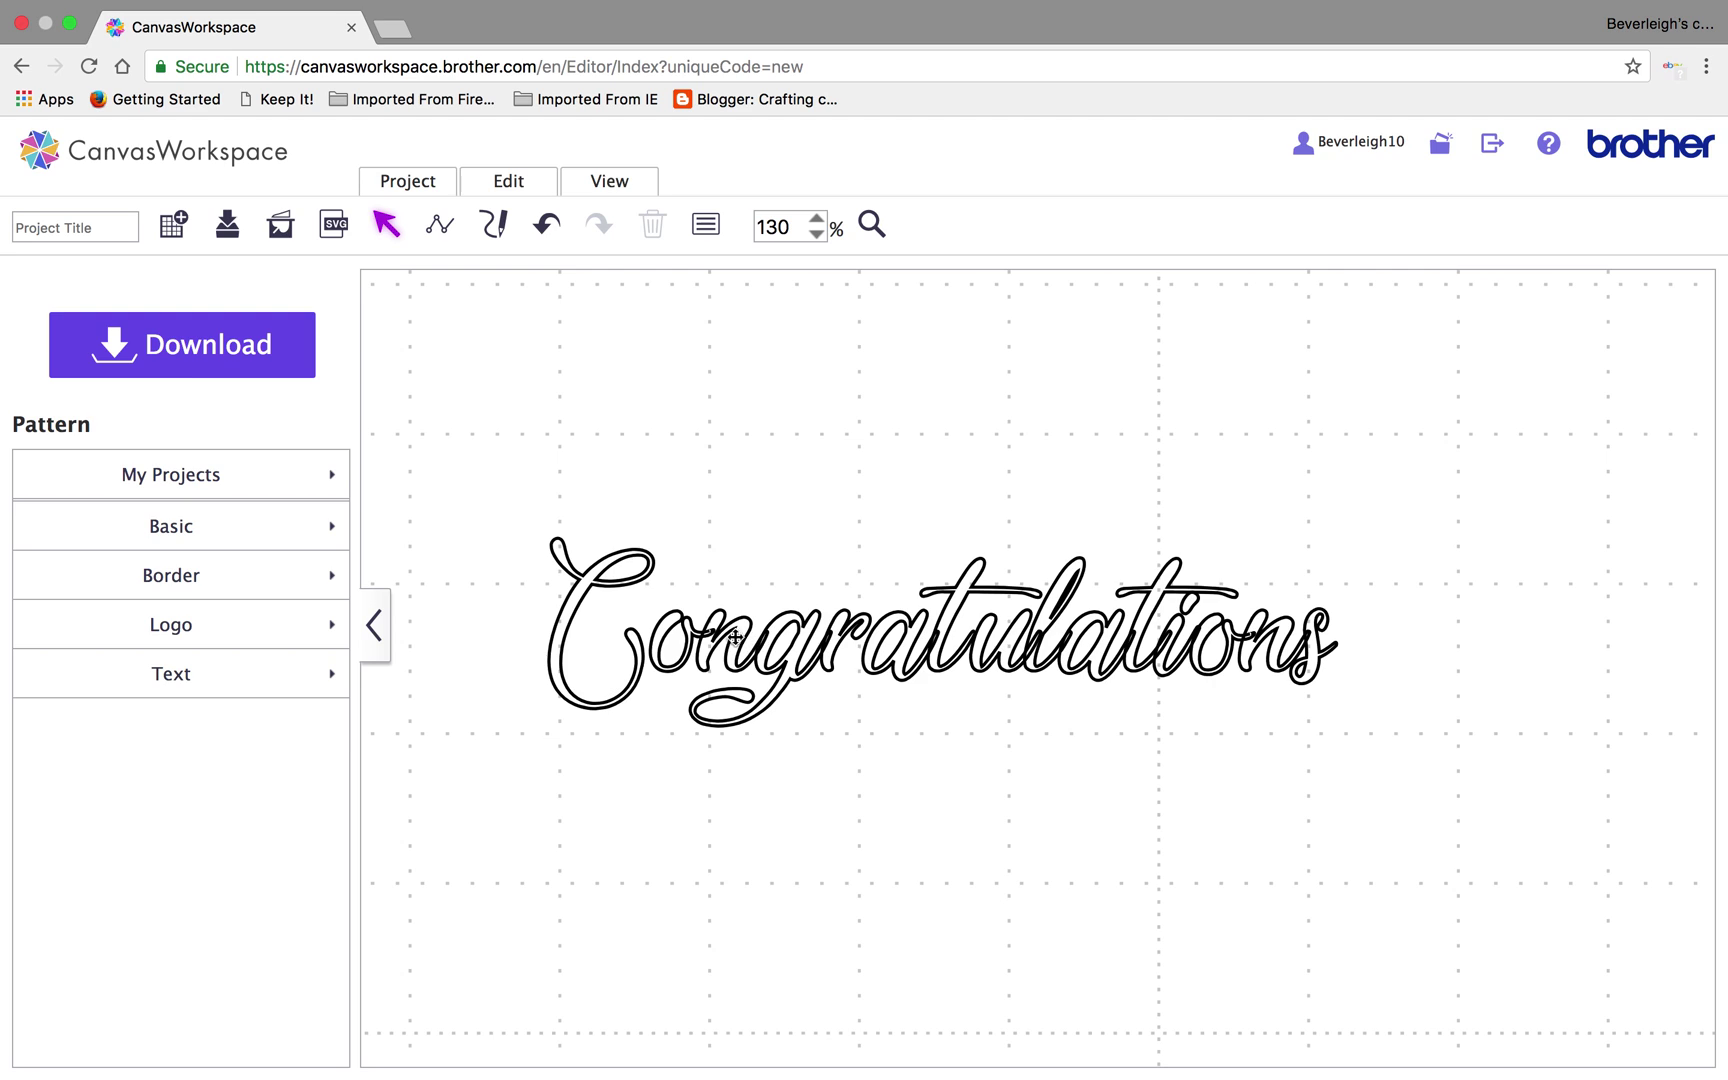
left_click_drag(668, 597, 851, 670)
key("Right")
key("Right")
key("Right")
key("Right")
key("Right")
key("Right")
key("Right")
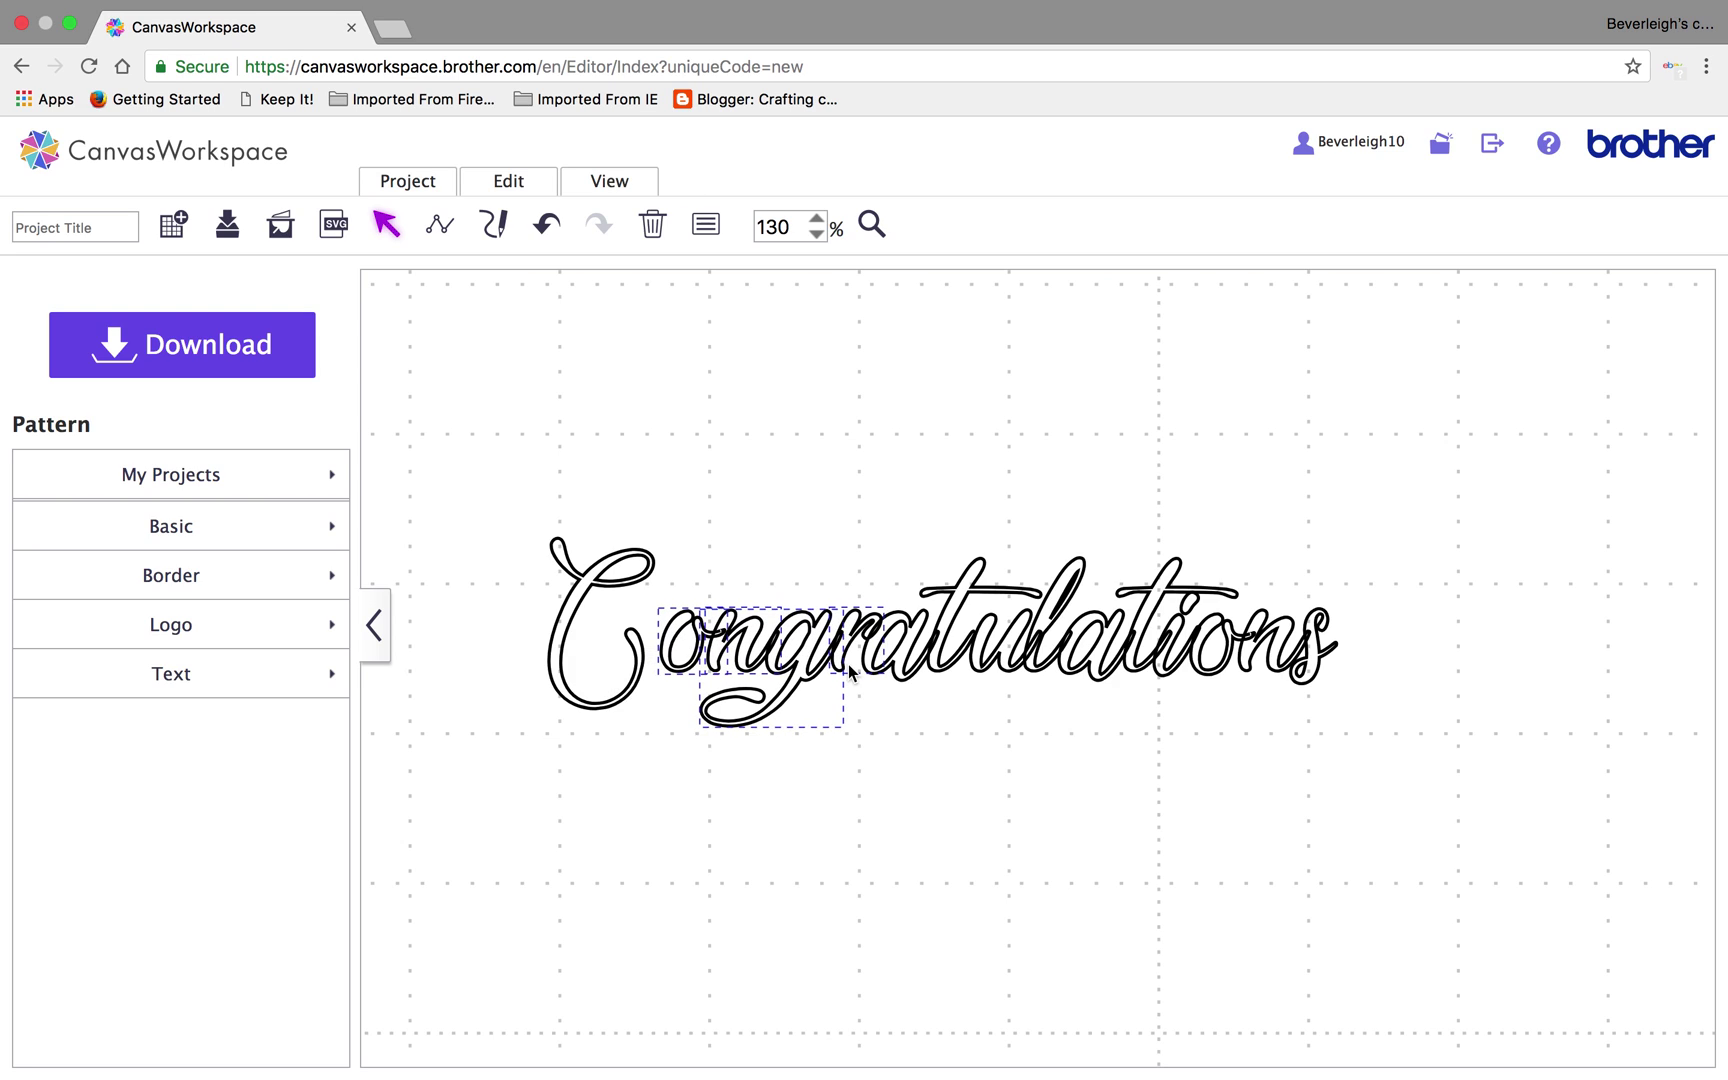
key("Right")
key("Right")
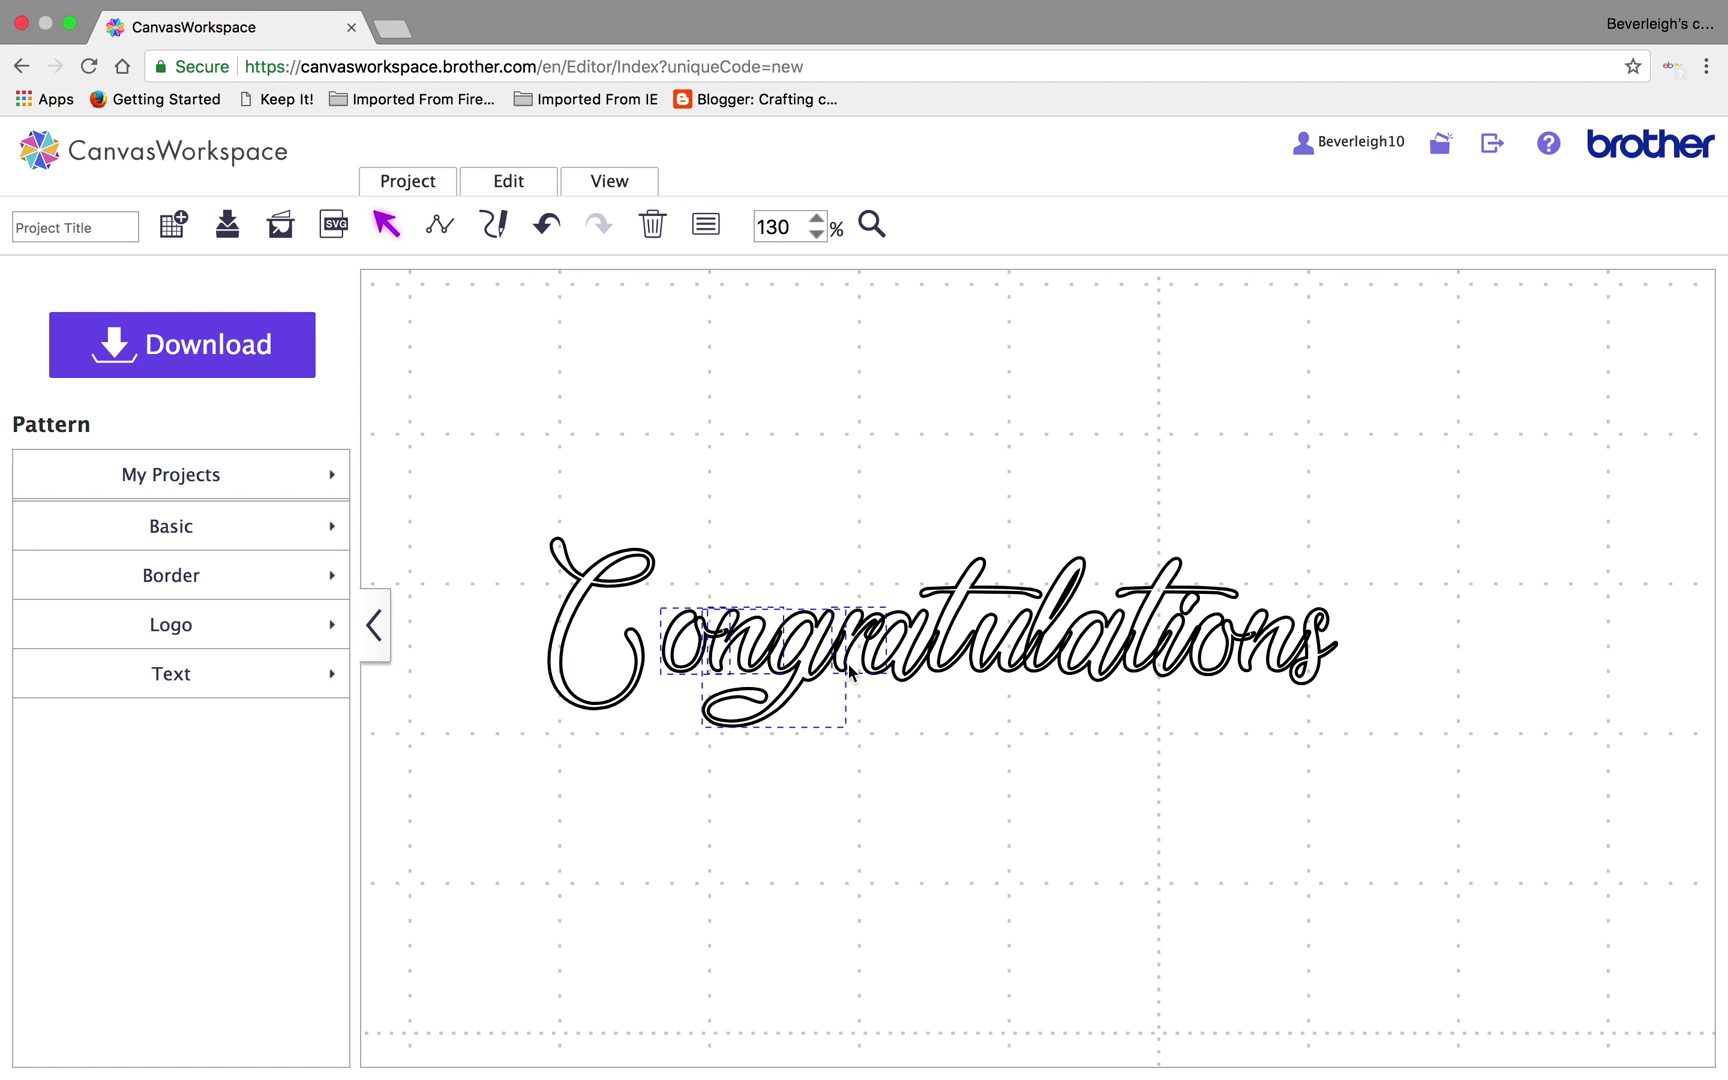
key("Left")
key("Left")
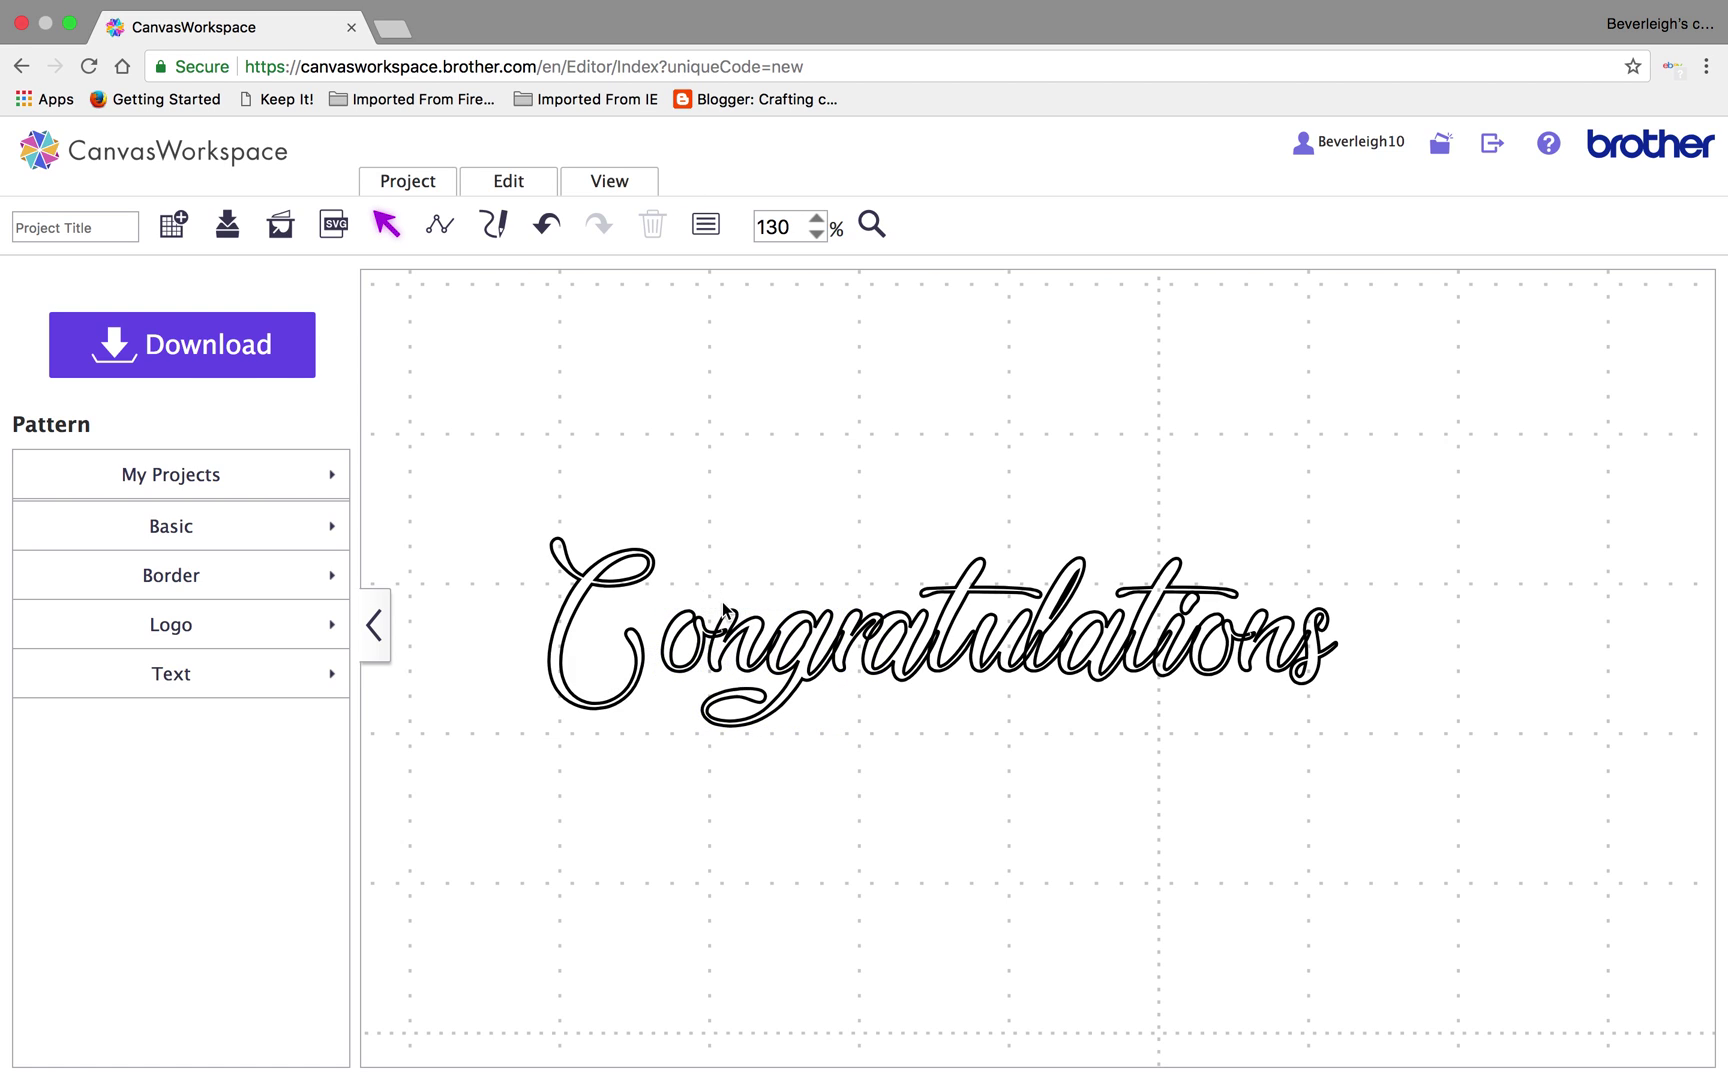
Shift the capital C slightly right so it meets the 'o'
left_click_drag(654, 585, 843, 664)
left_click(896, 796)
left_click_drag(641, 649, 651, 647)
left_click(745, 846)
left_click(806, 822)
left_click(811, 813)
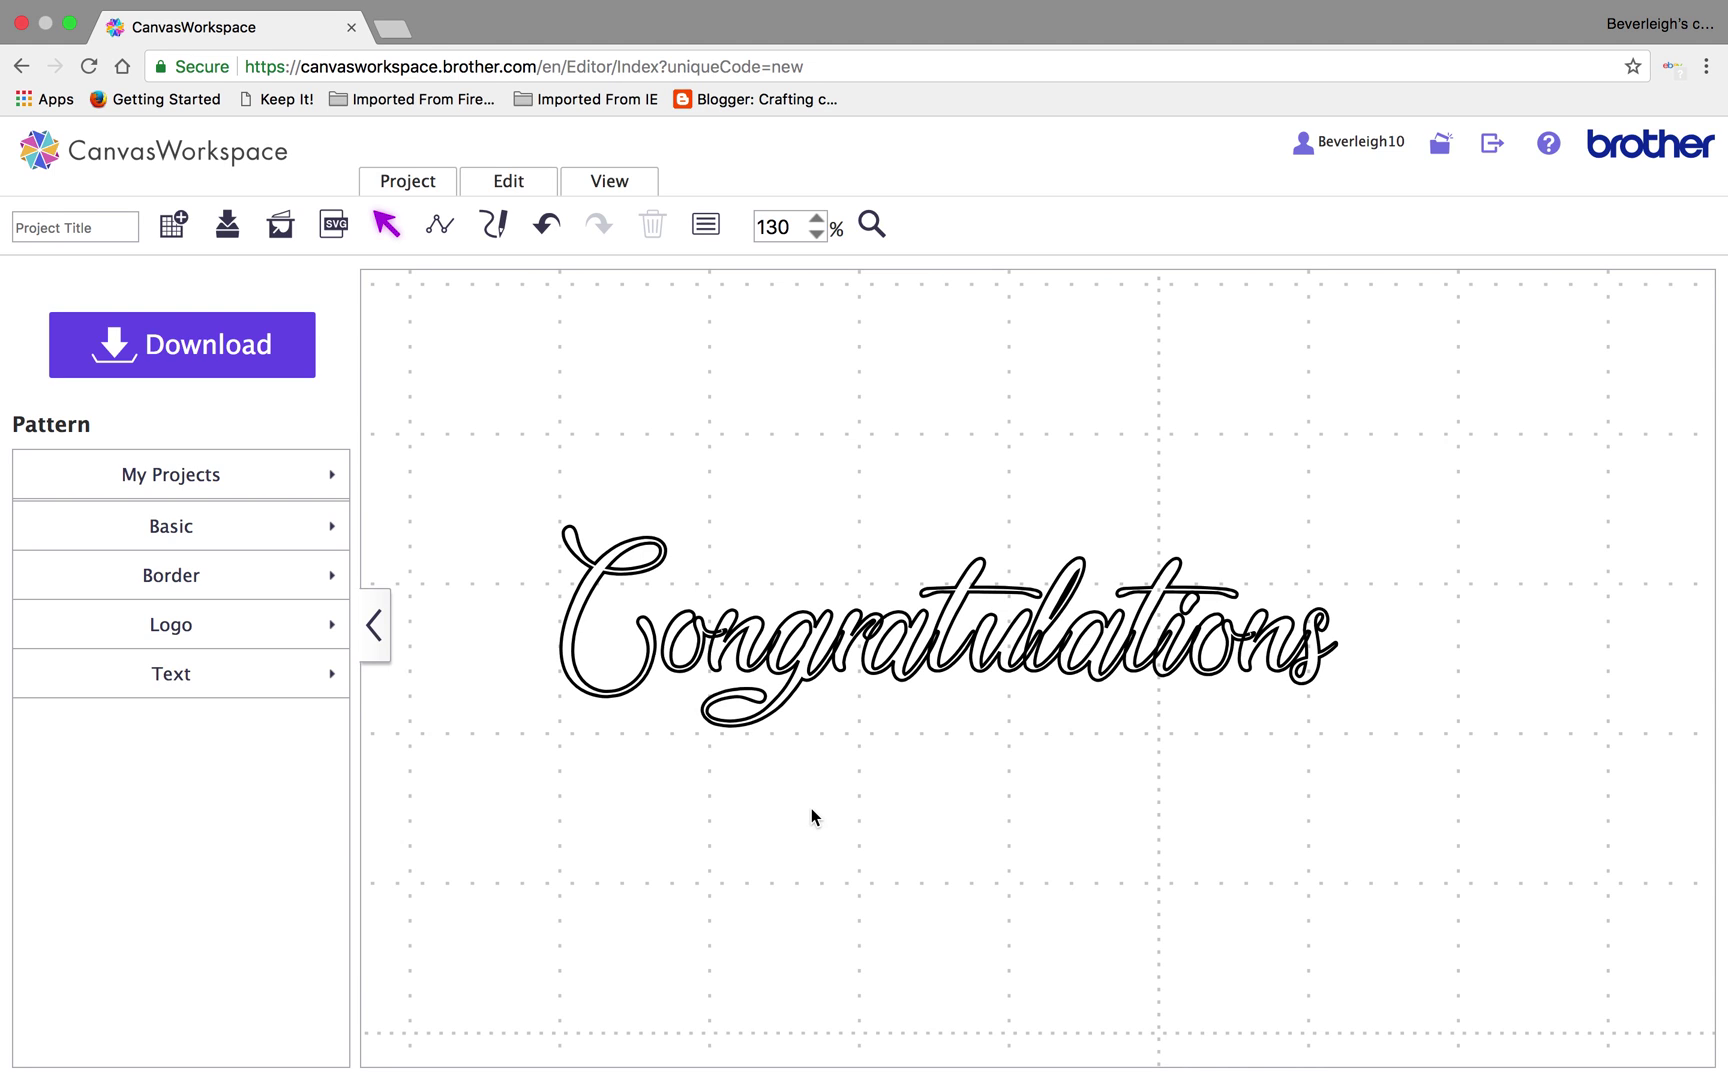
Show the Properties panel, select every letter and set their fill colour to red
left_click(617, 182)
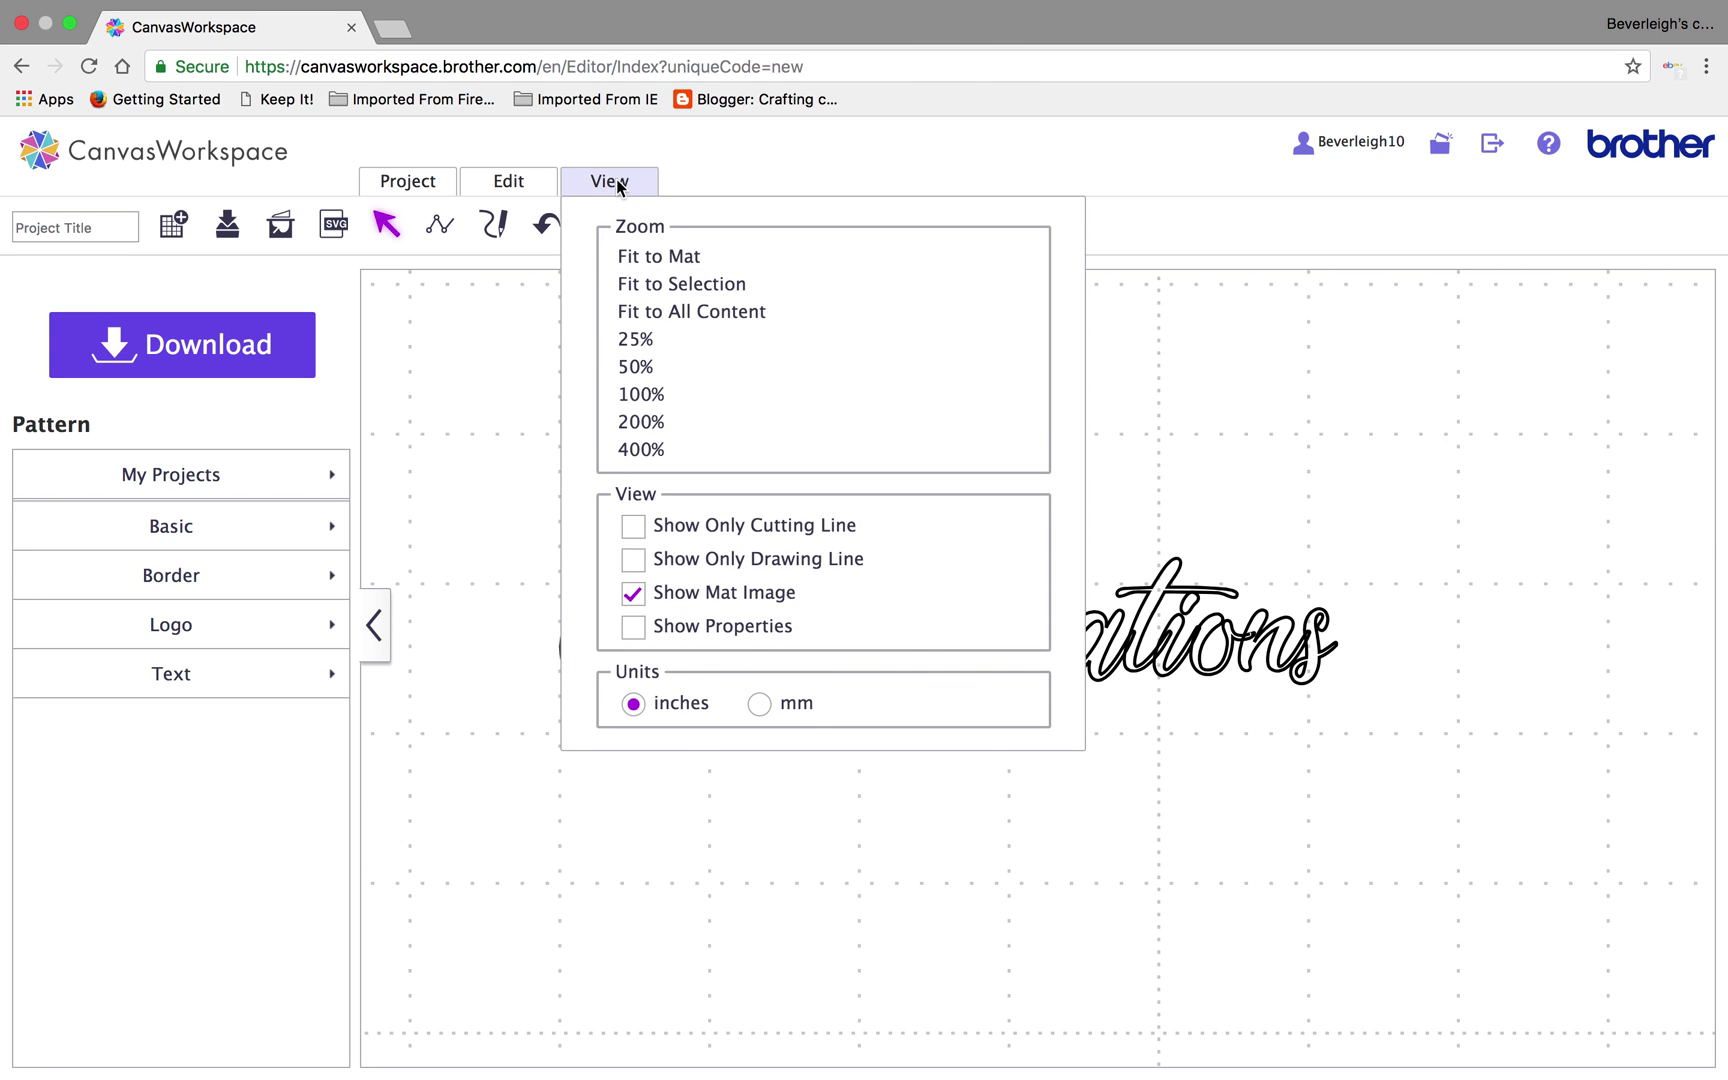
left_click(749, 628)
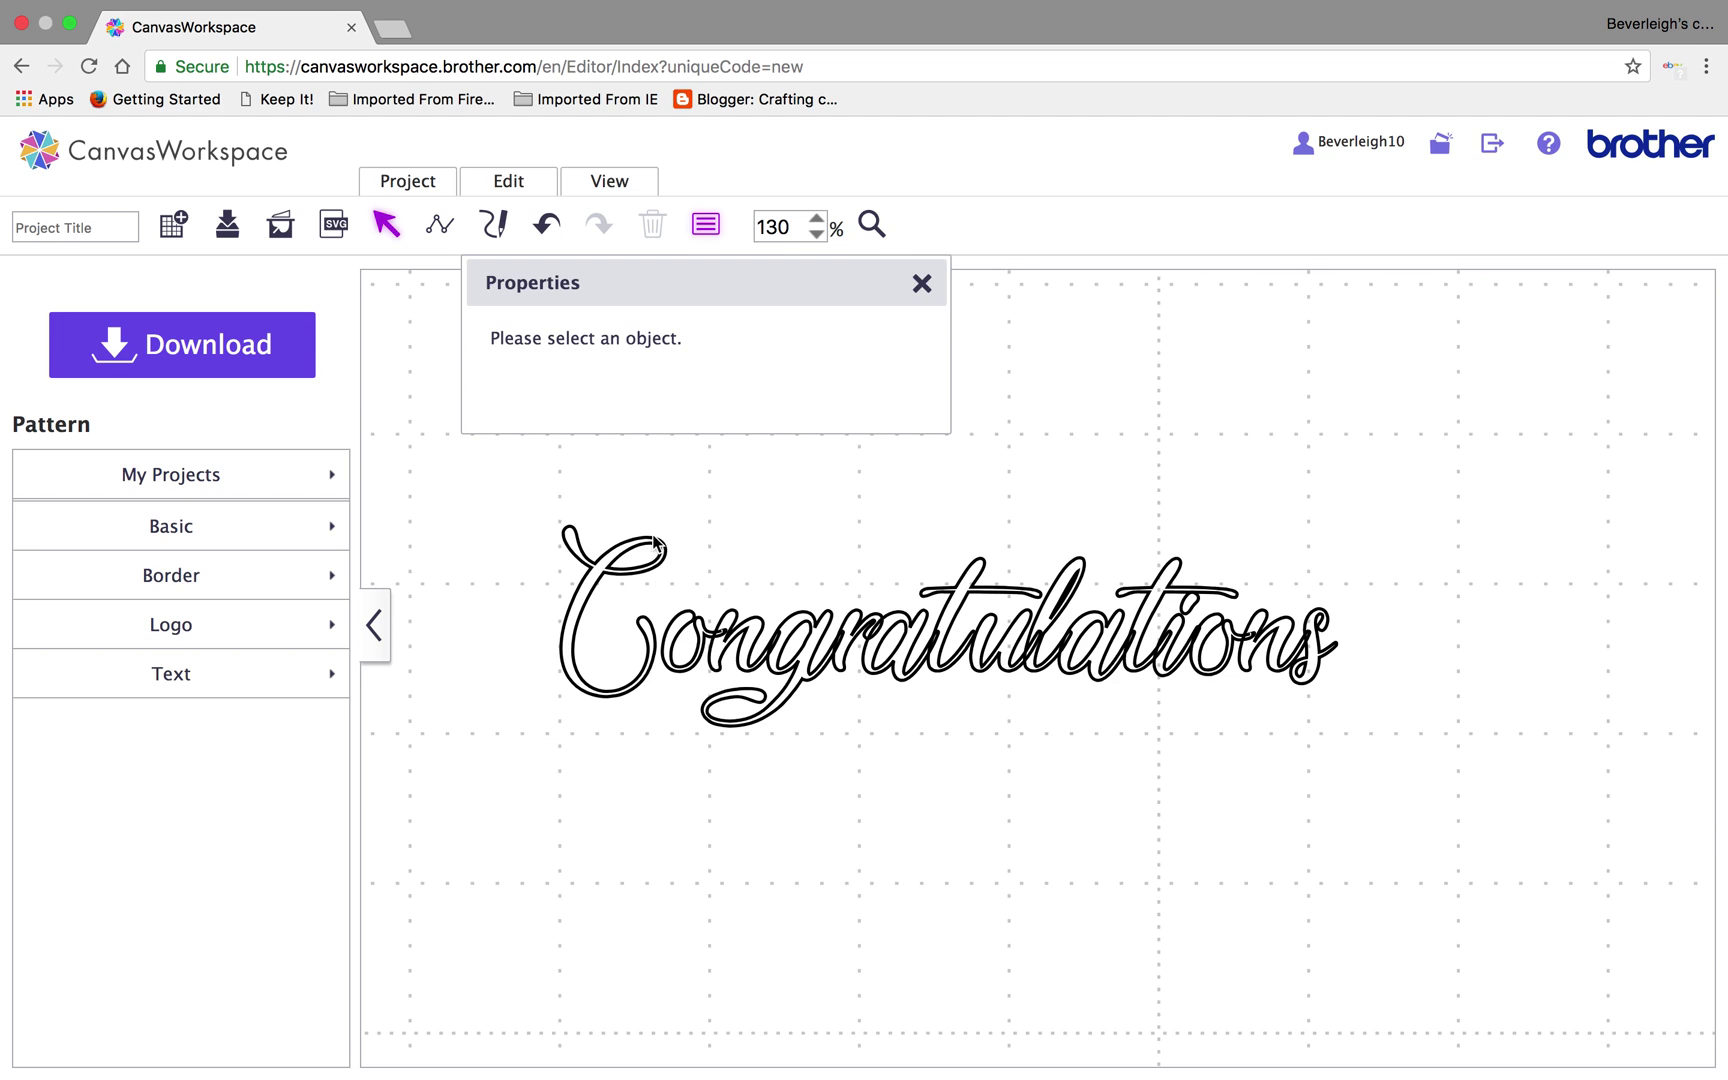
left_click_drag(526, 494, 1336, 747)
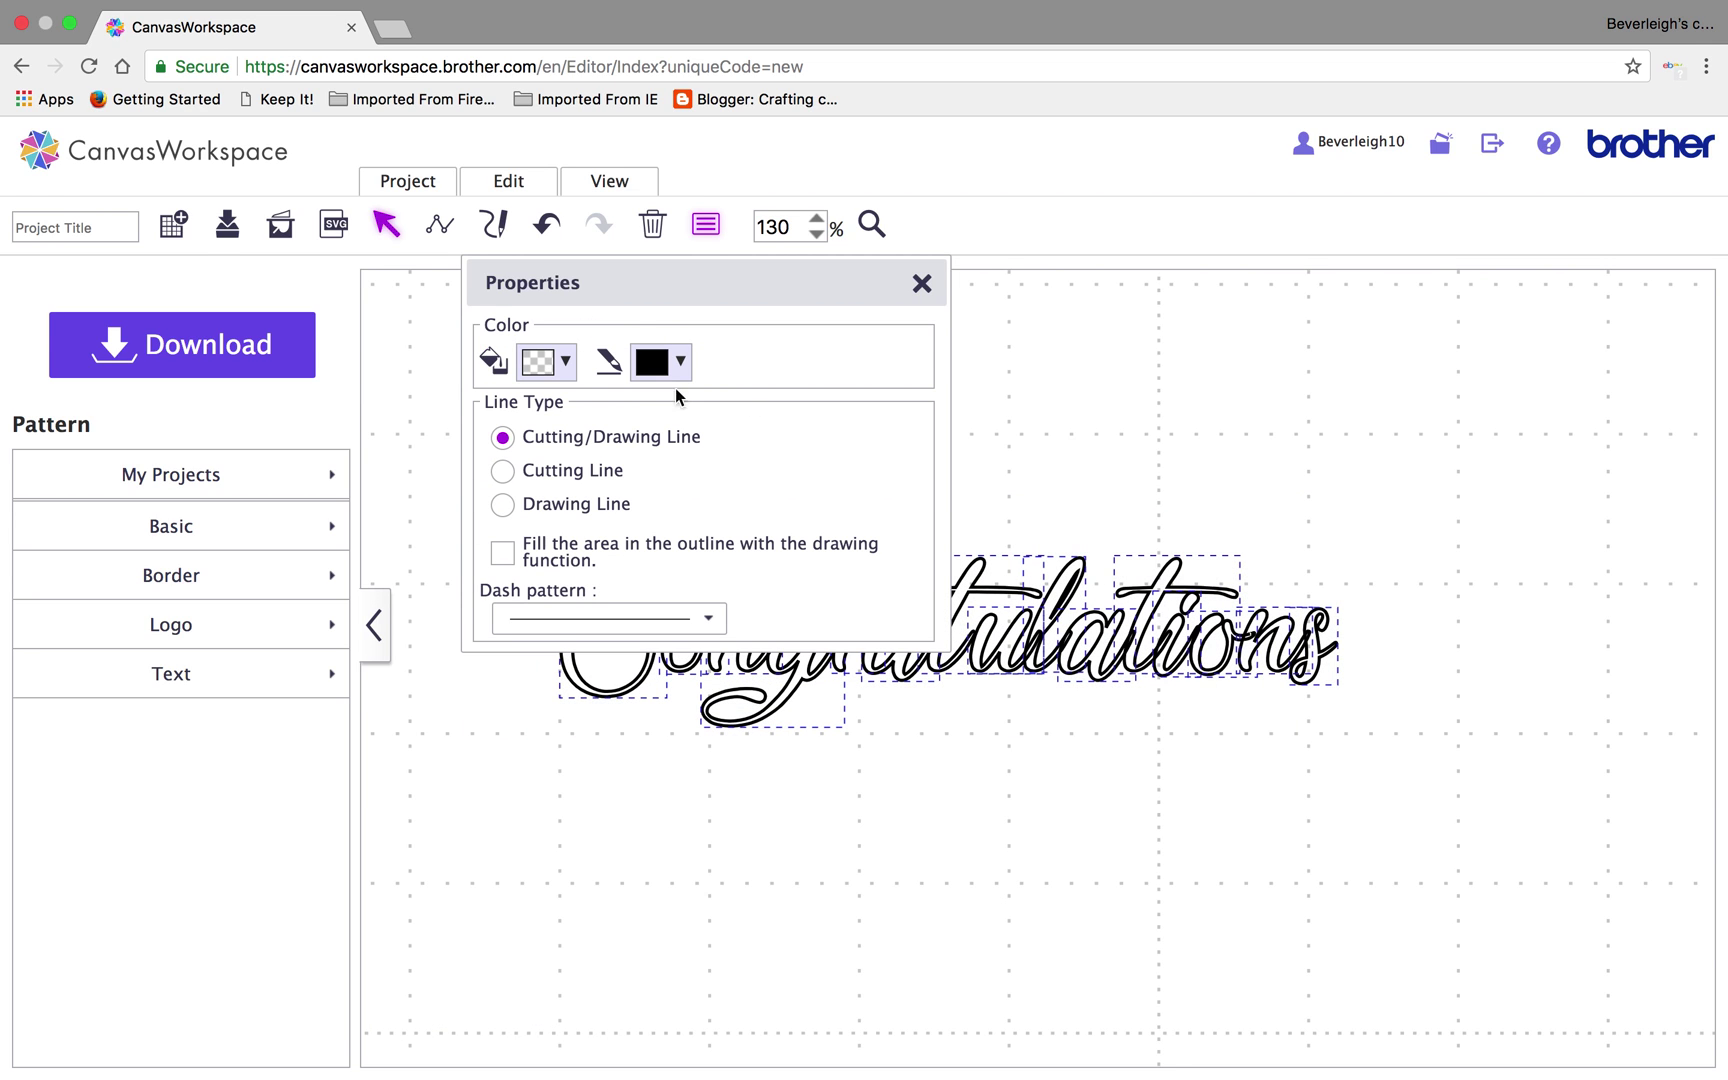
left_click_drag(816, 273, 1300, 193)
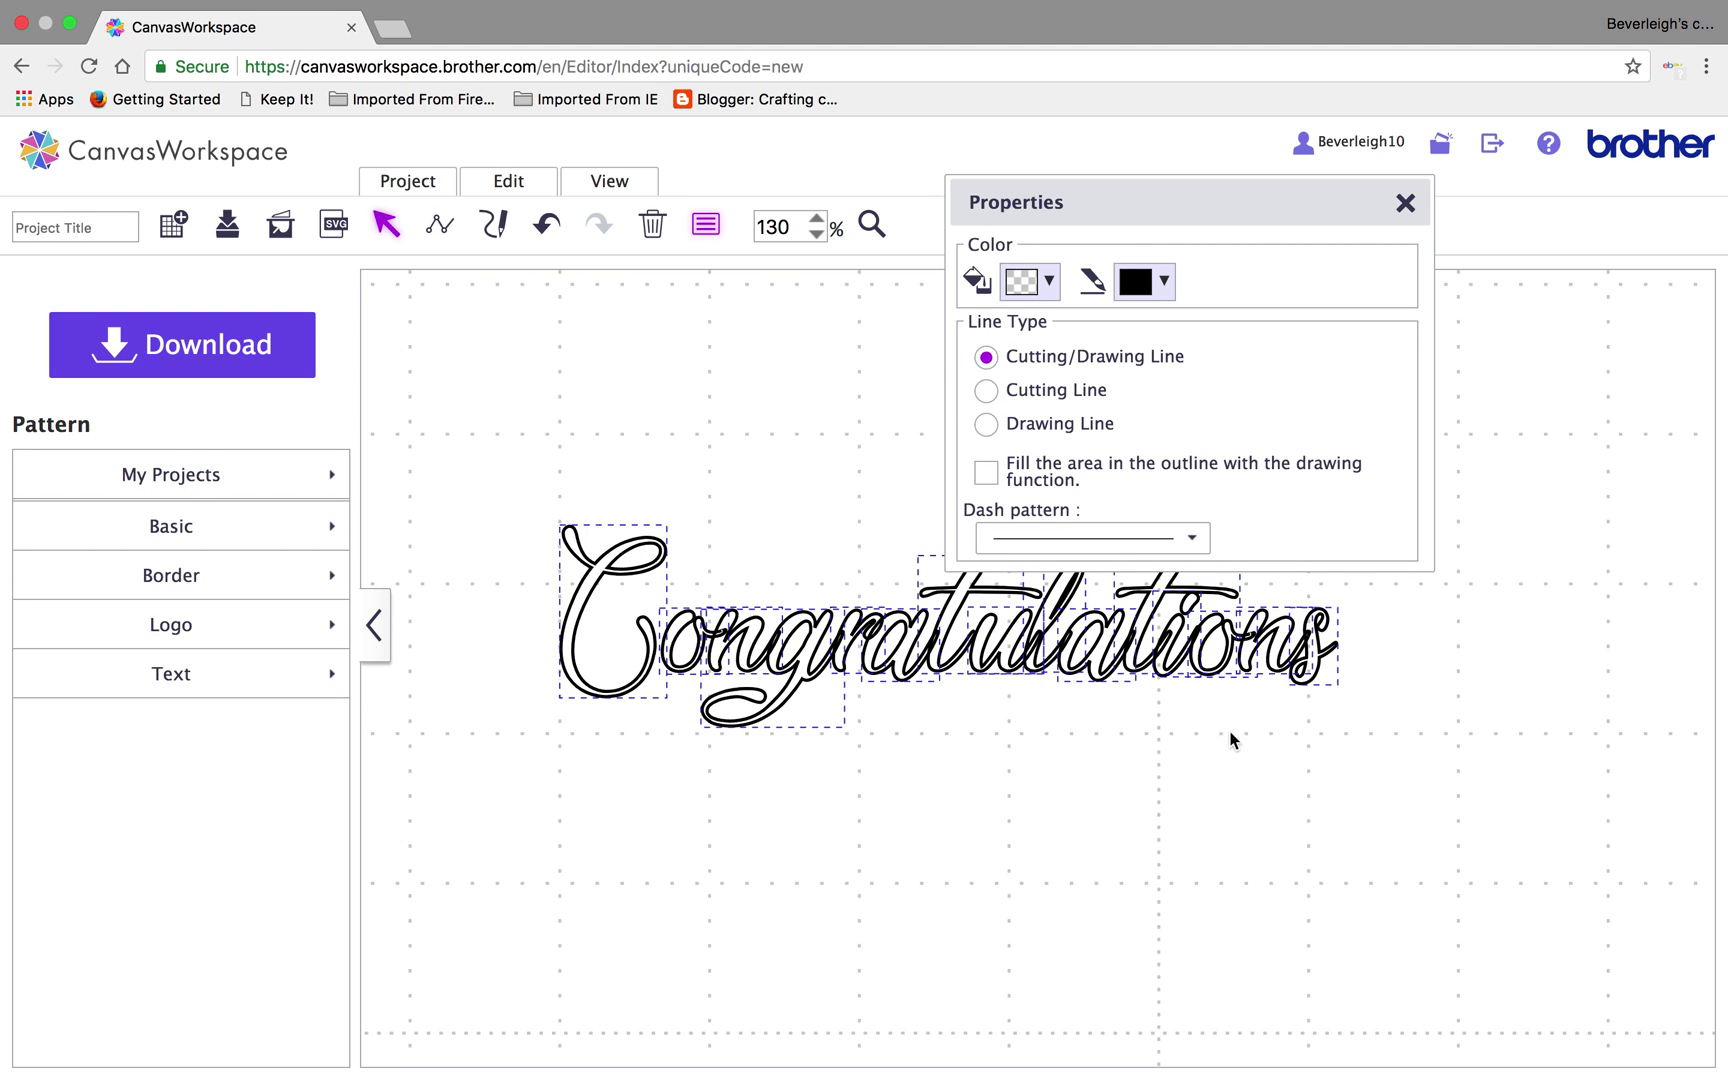
left_click(1053, 284)
left_click(1166, 333)
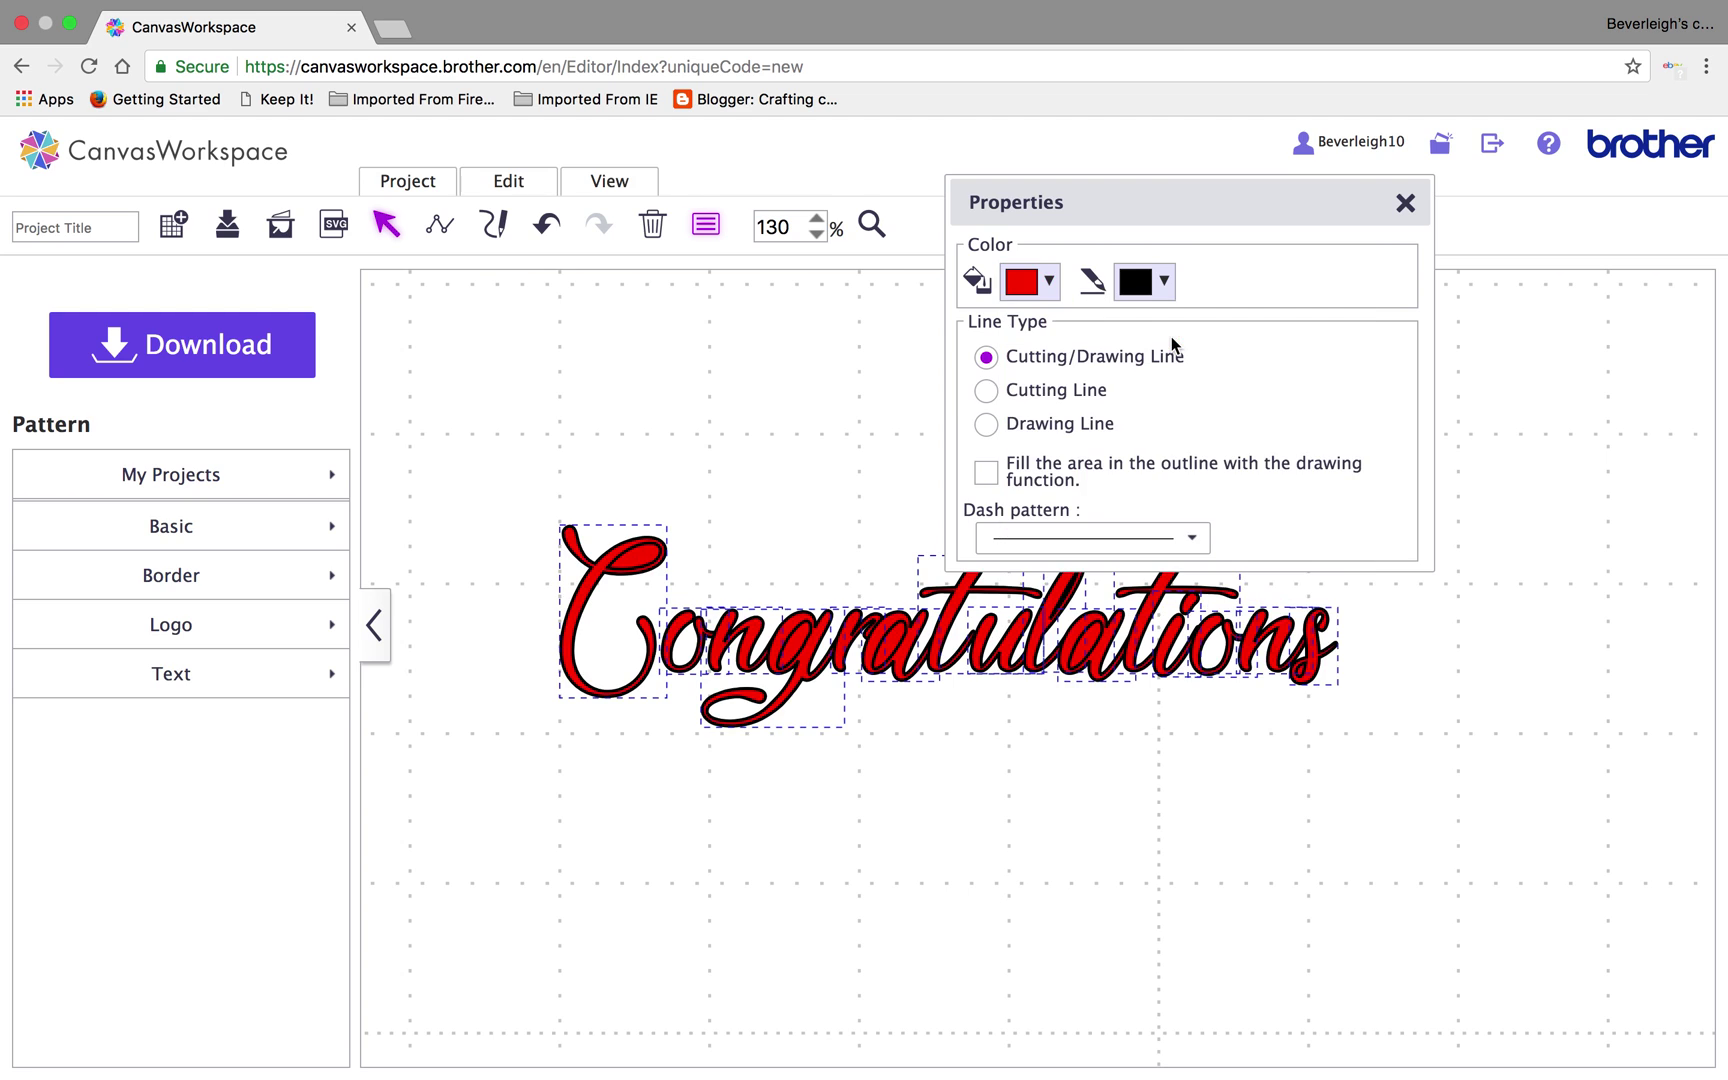
left_click(1406, 205)
left_click(740, 850)
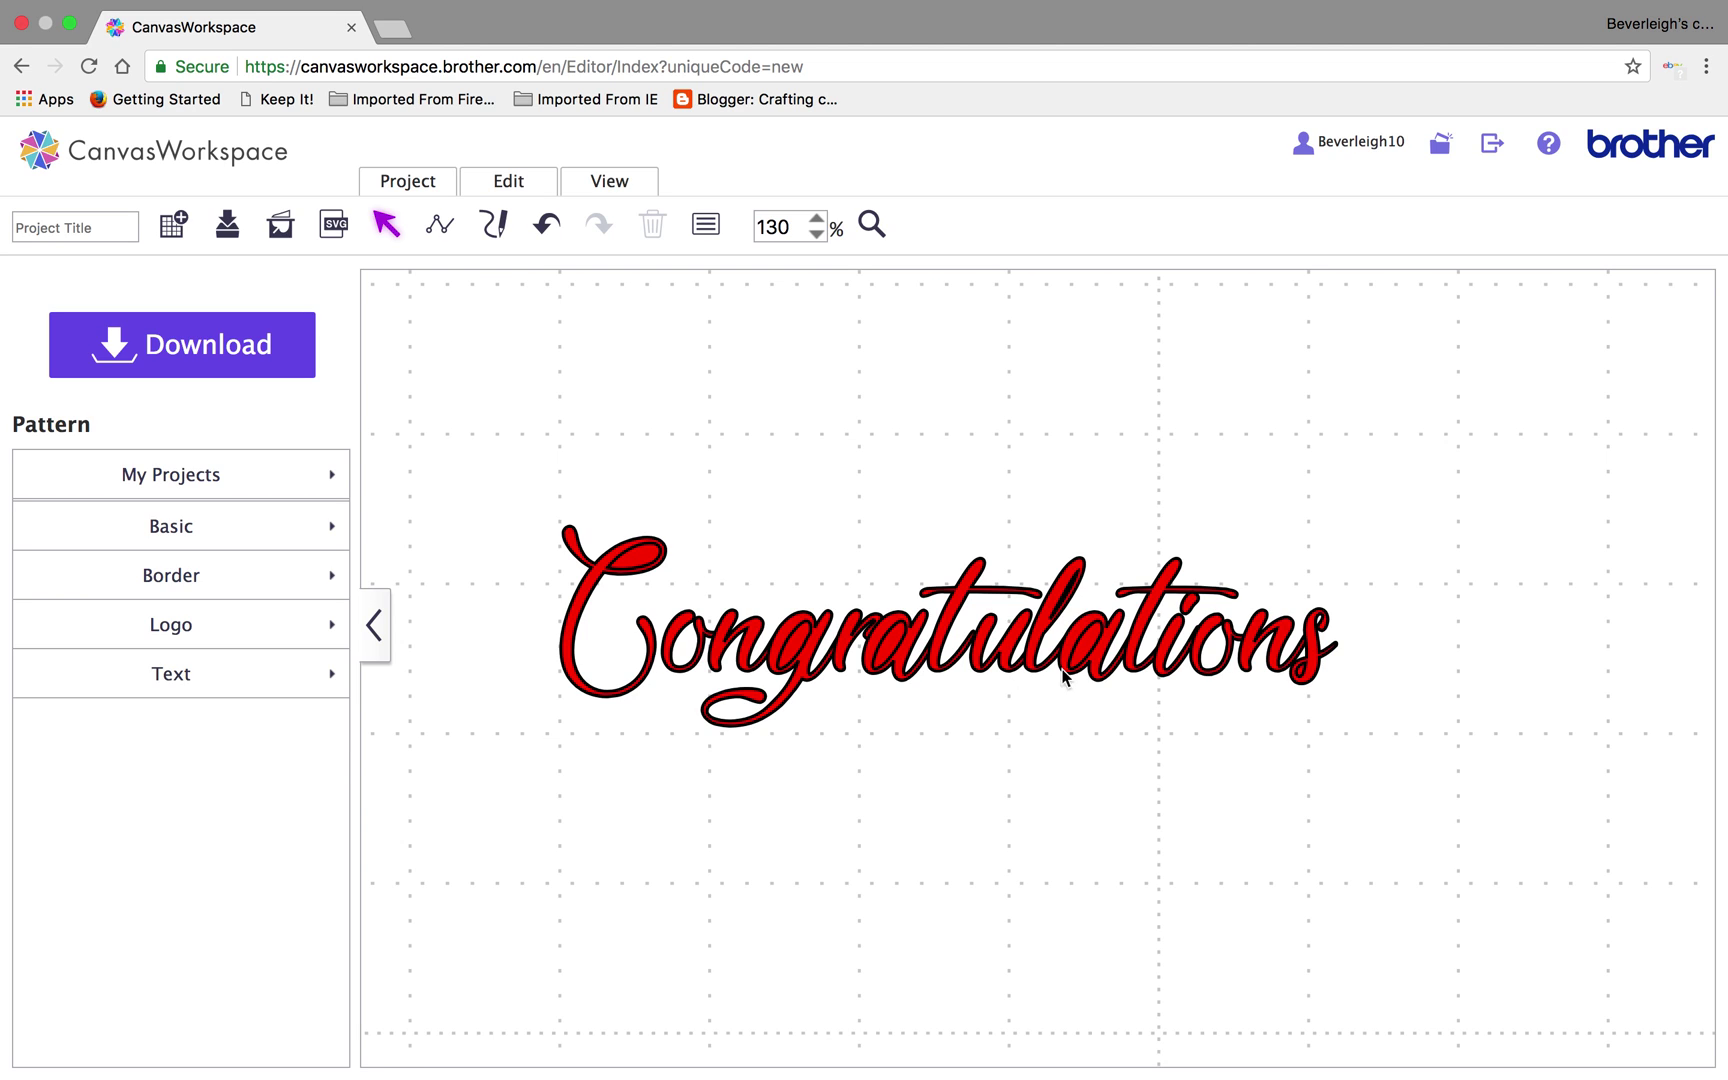
left_click_drag(1363, 720, 452, 528)
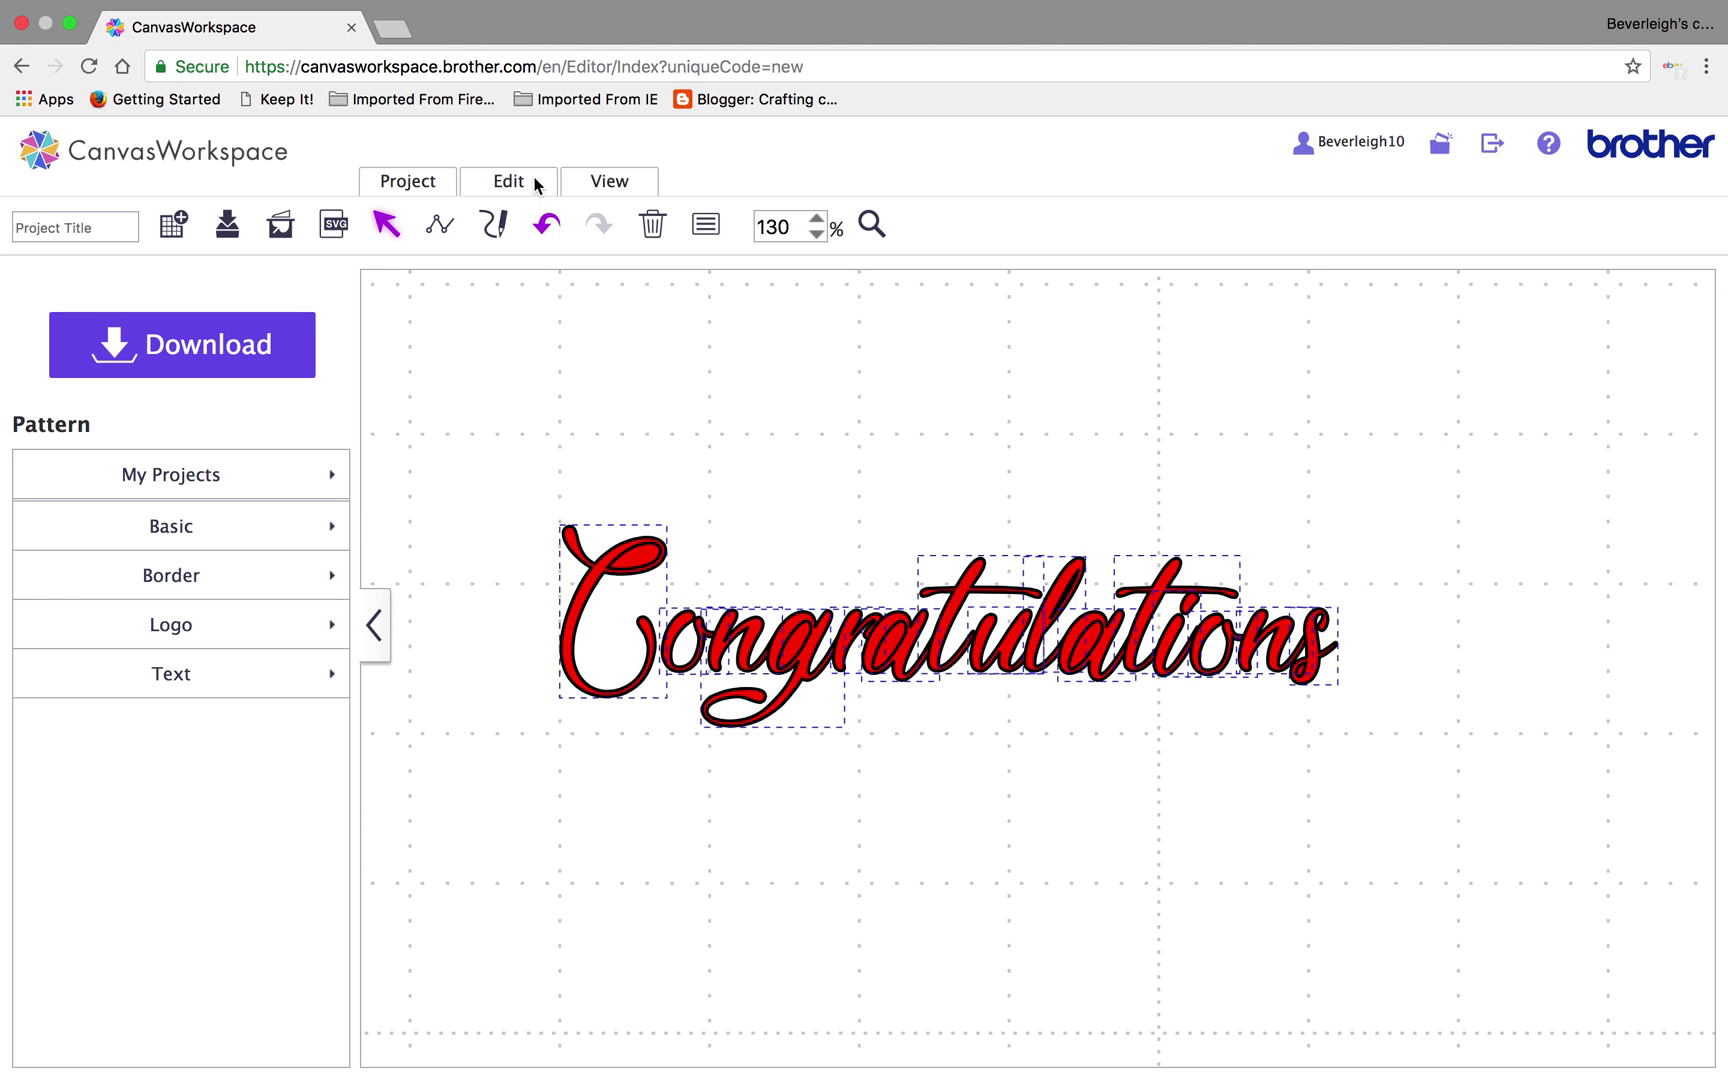
left_click(522, 184)
left_click(536, 628)
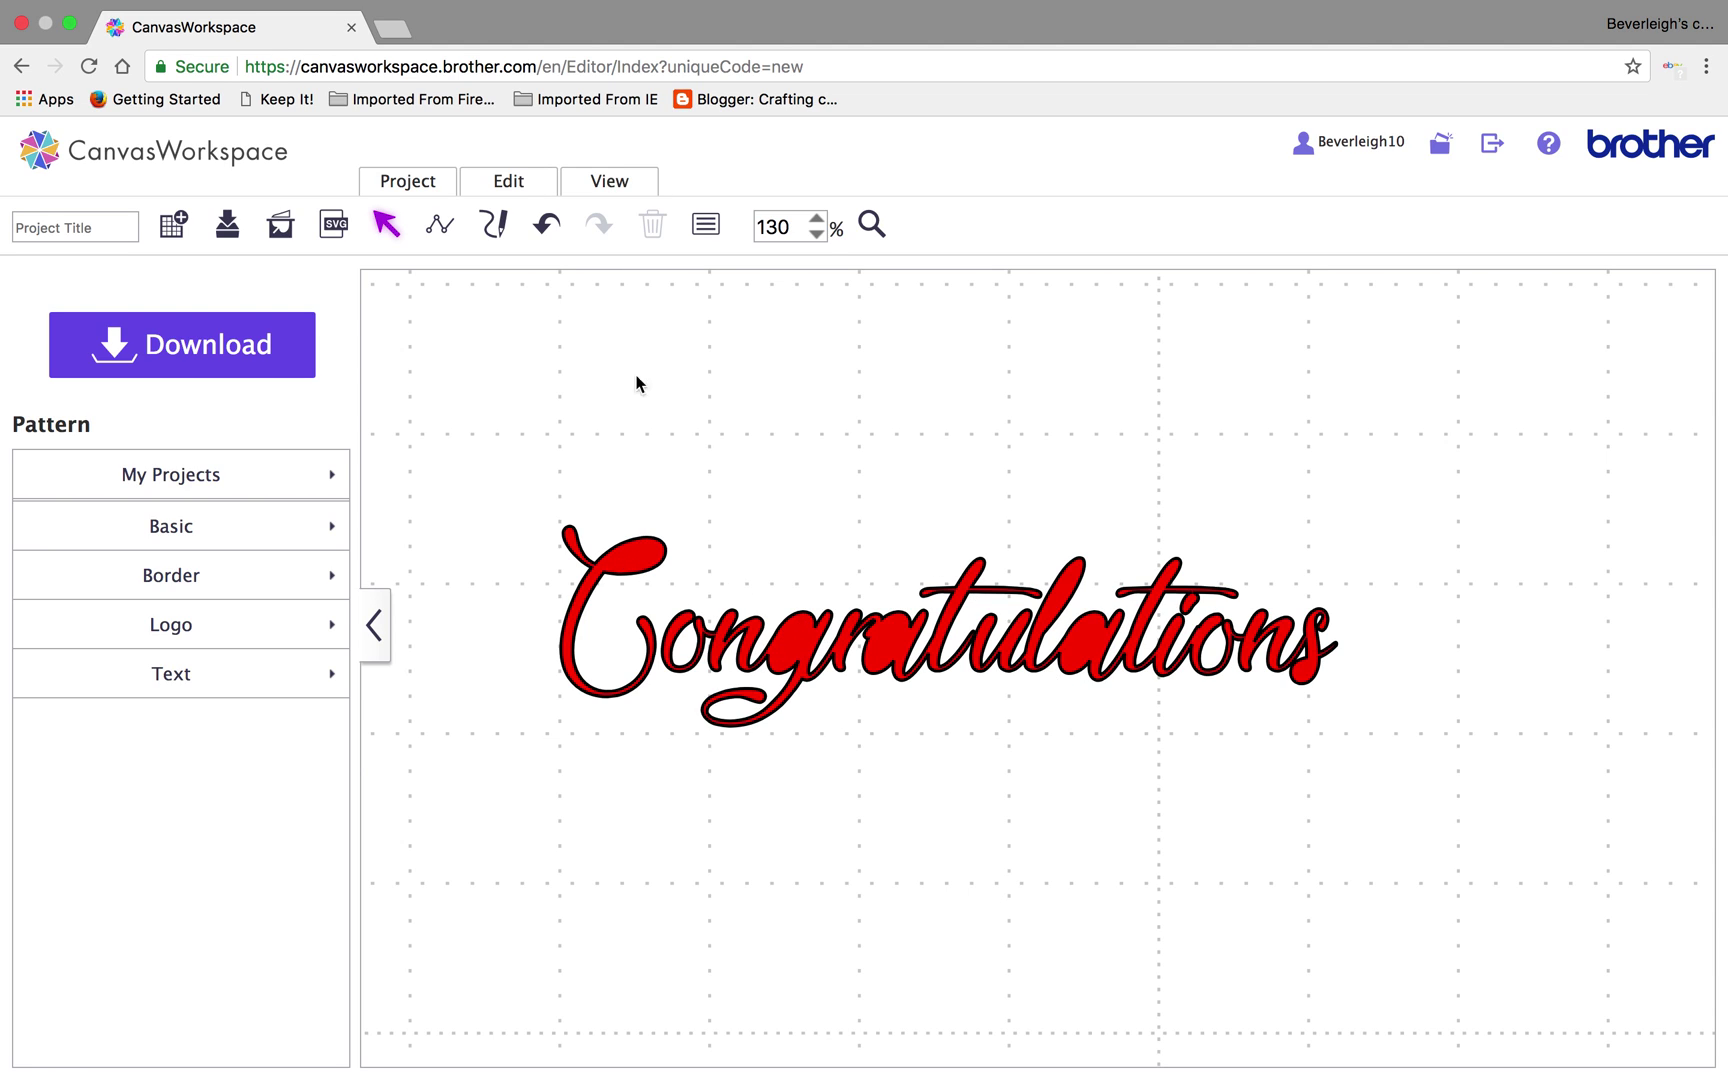
left_click(545, 232)
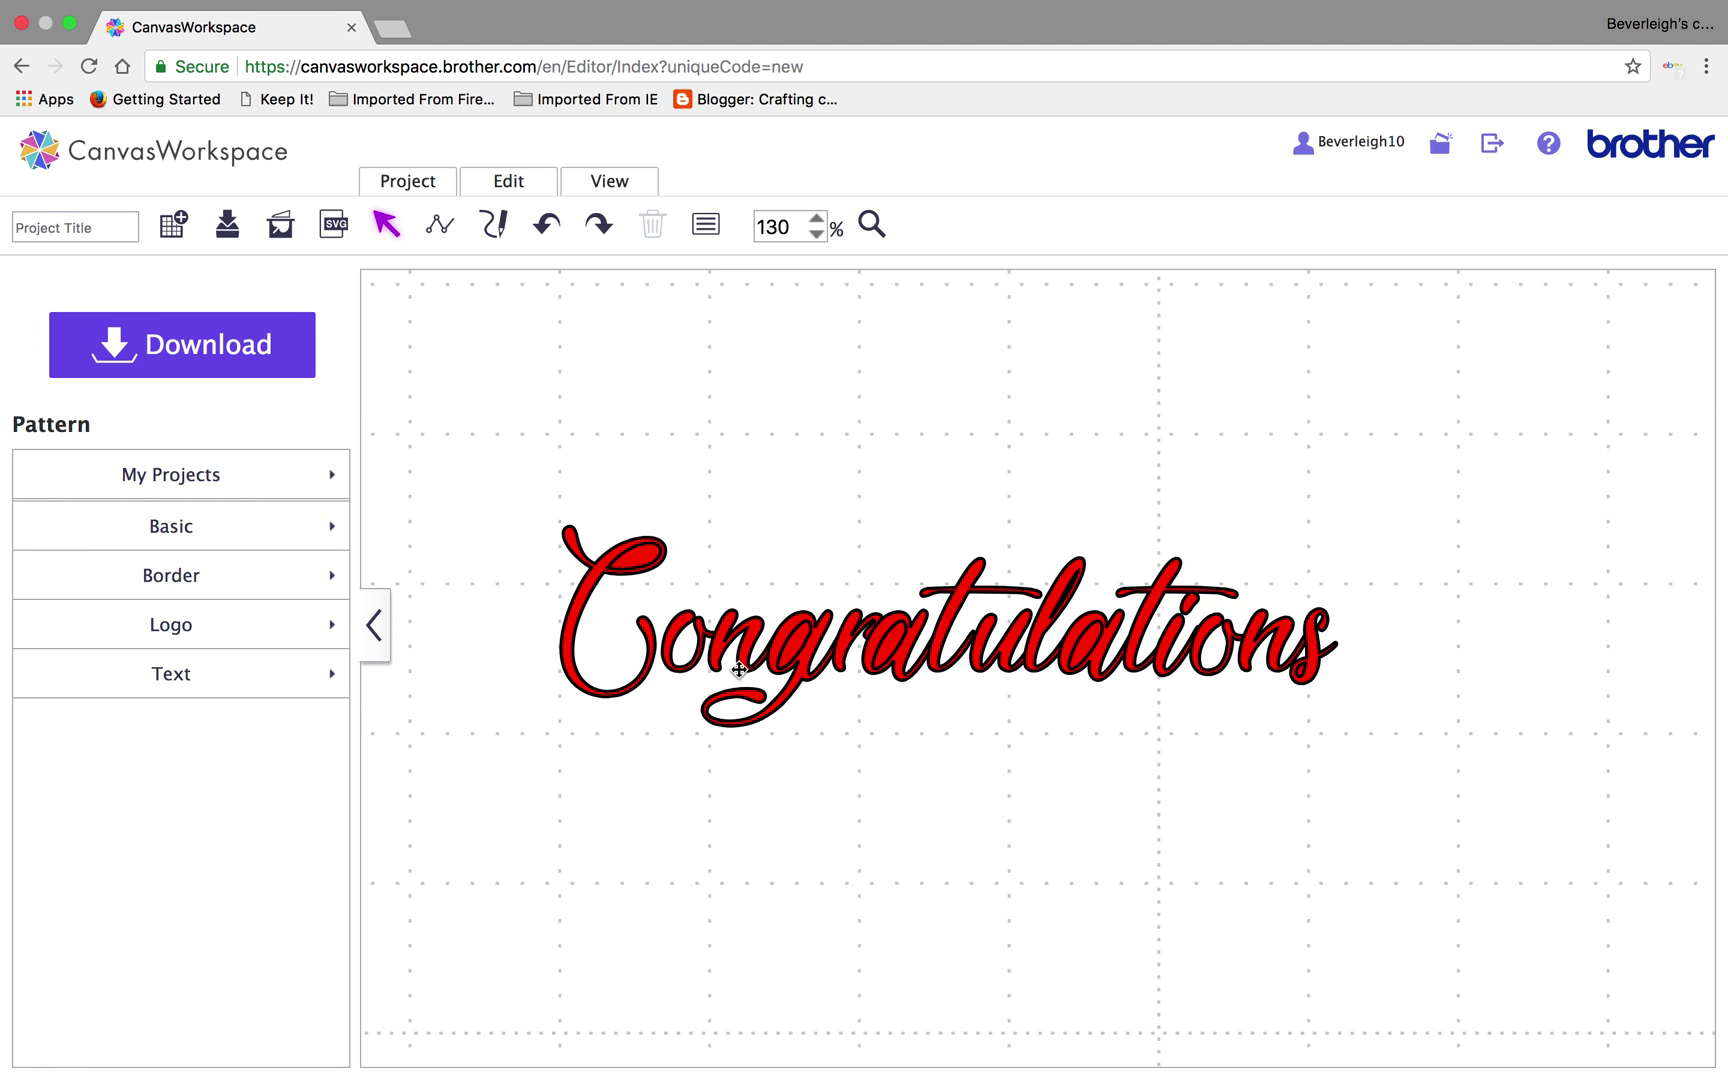
Apply overlap processing to the capital C, the 'g' and the 'a'
left_click(647, 564)
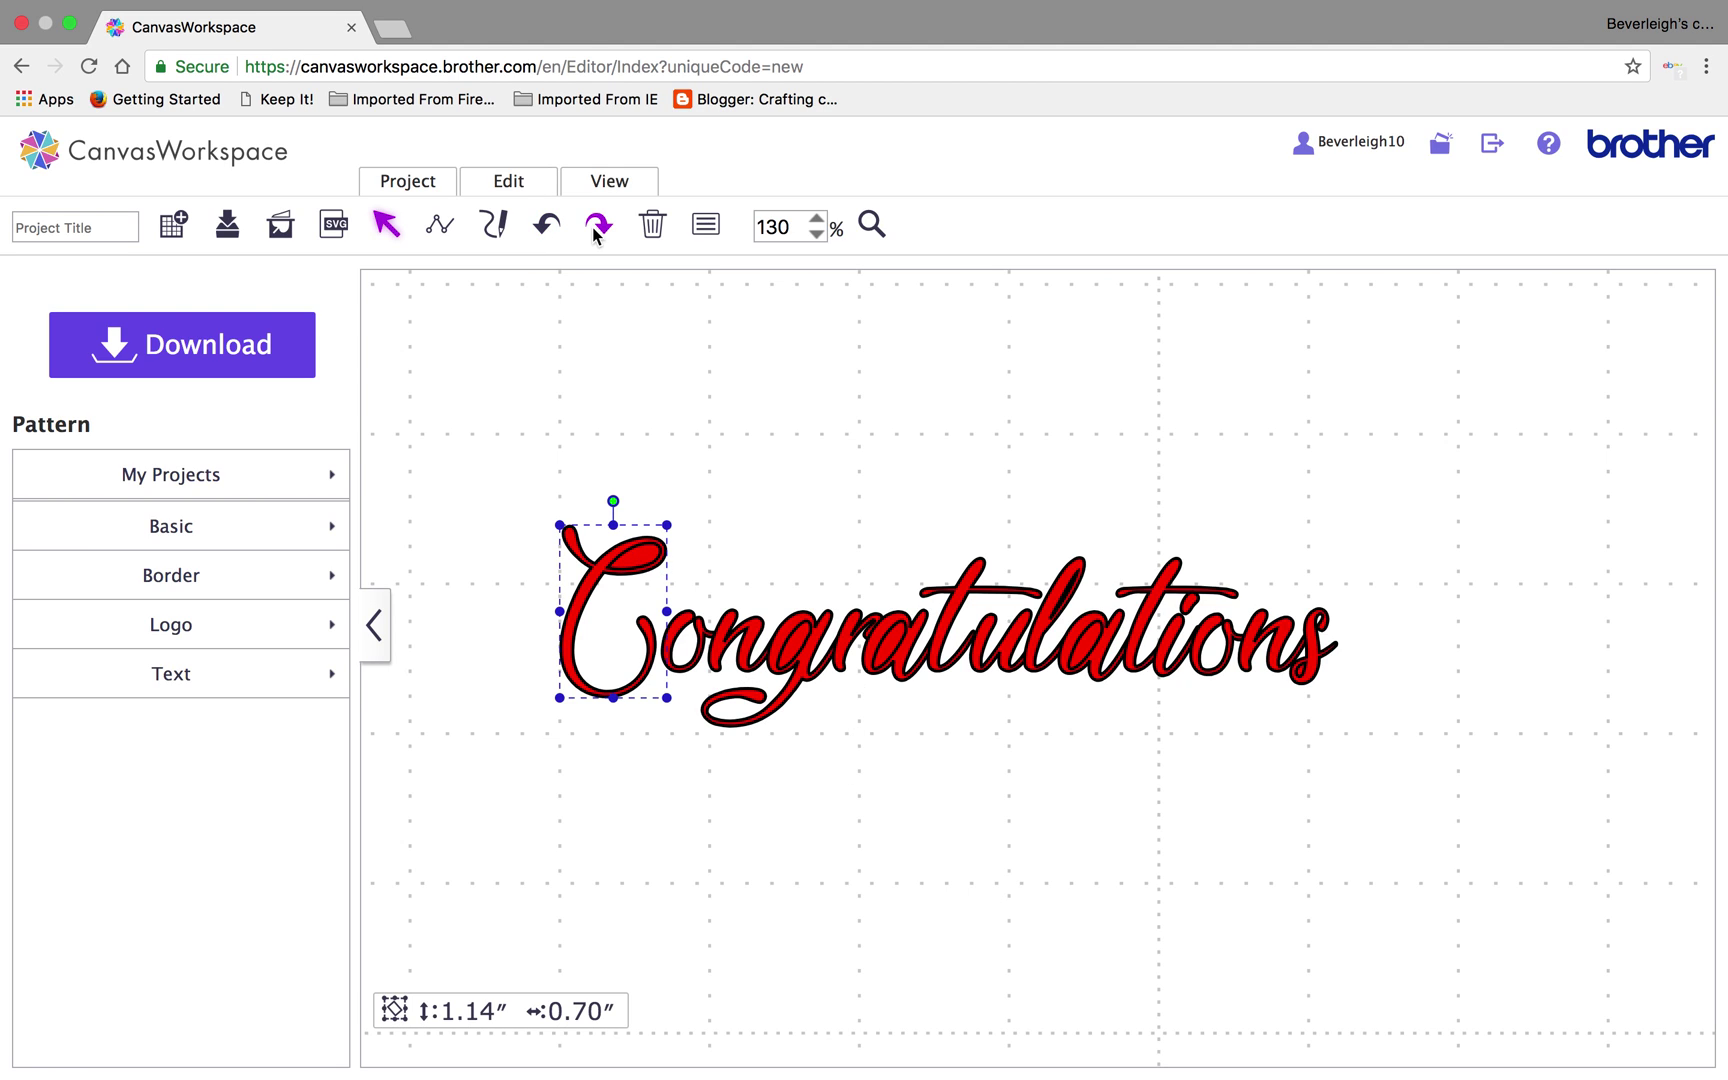
left_click(507, 183)
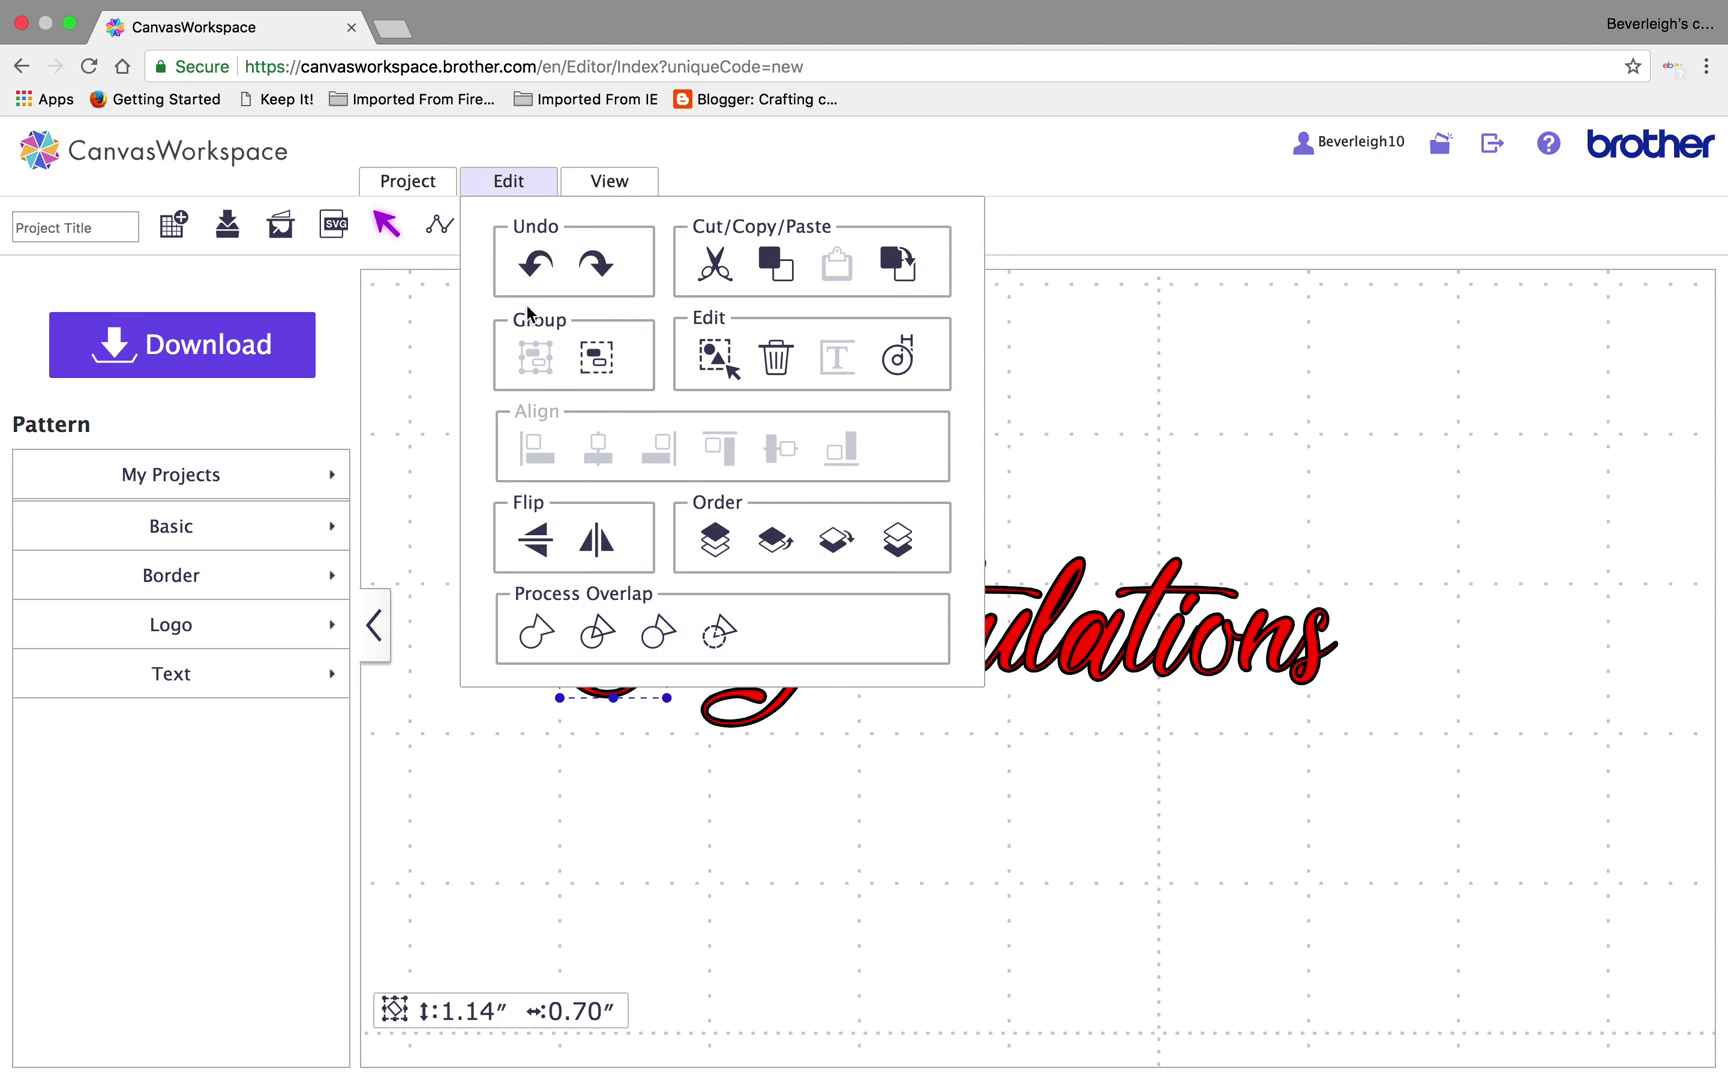
left_click(719, 635)
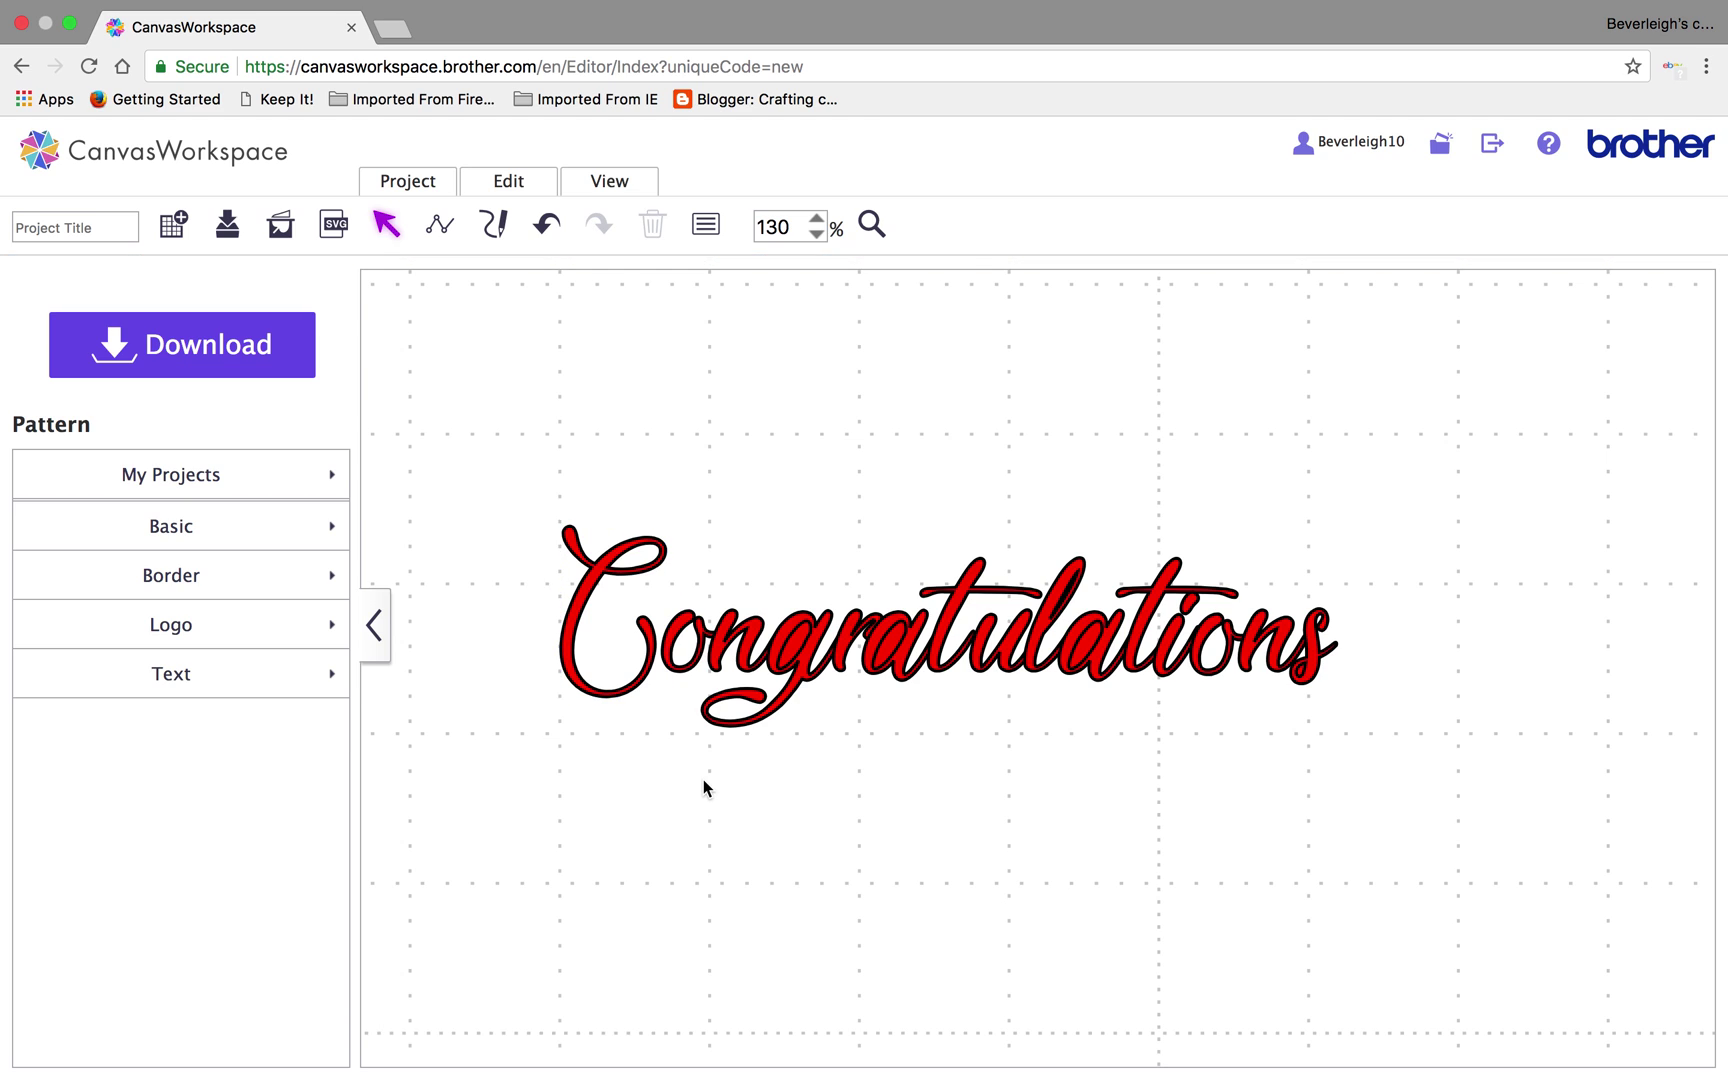
left_click(792, 663)
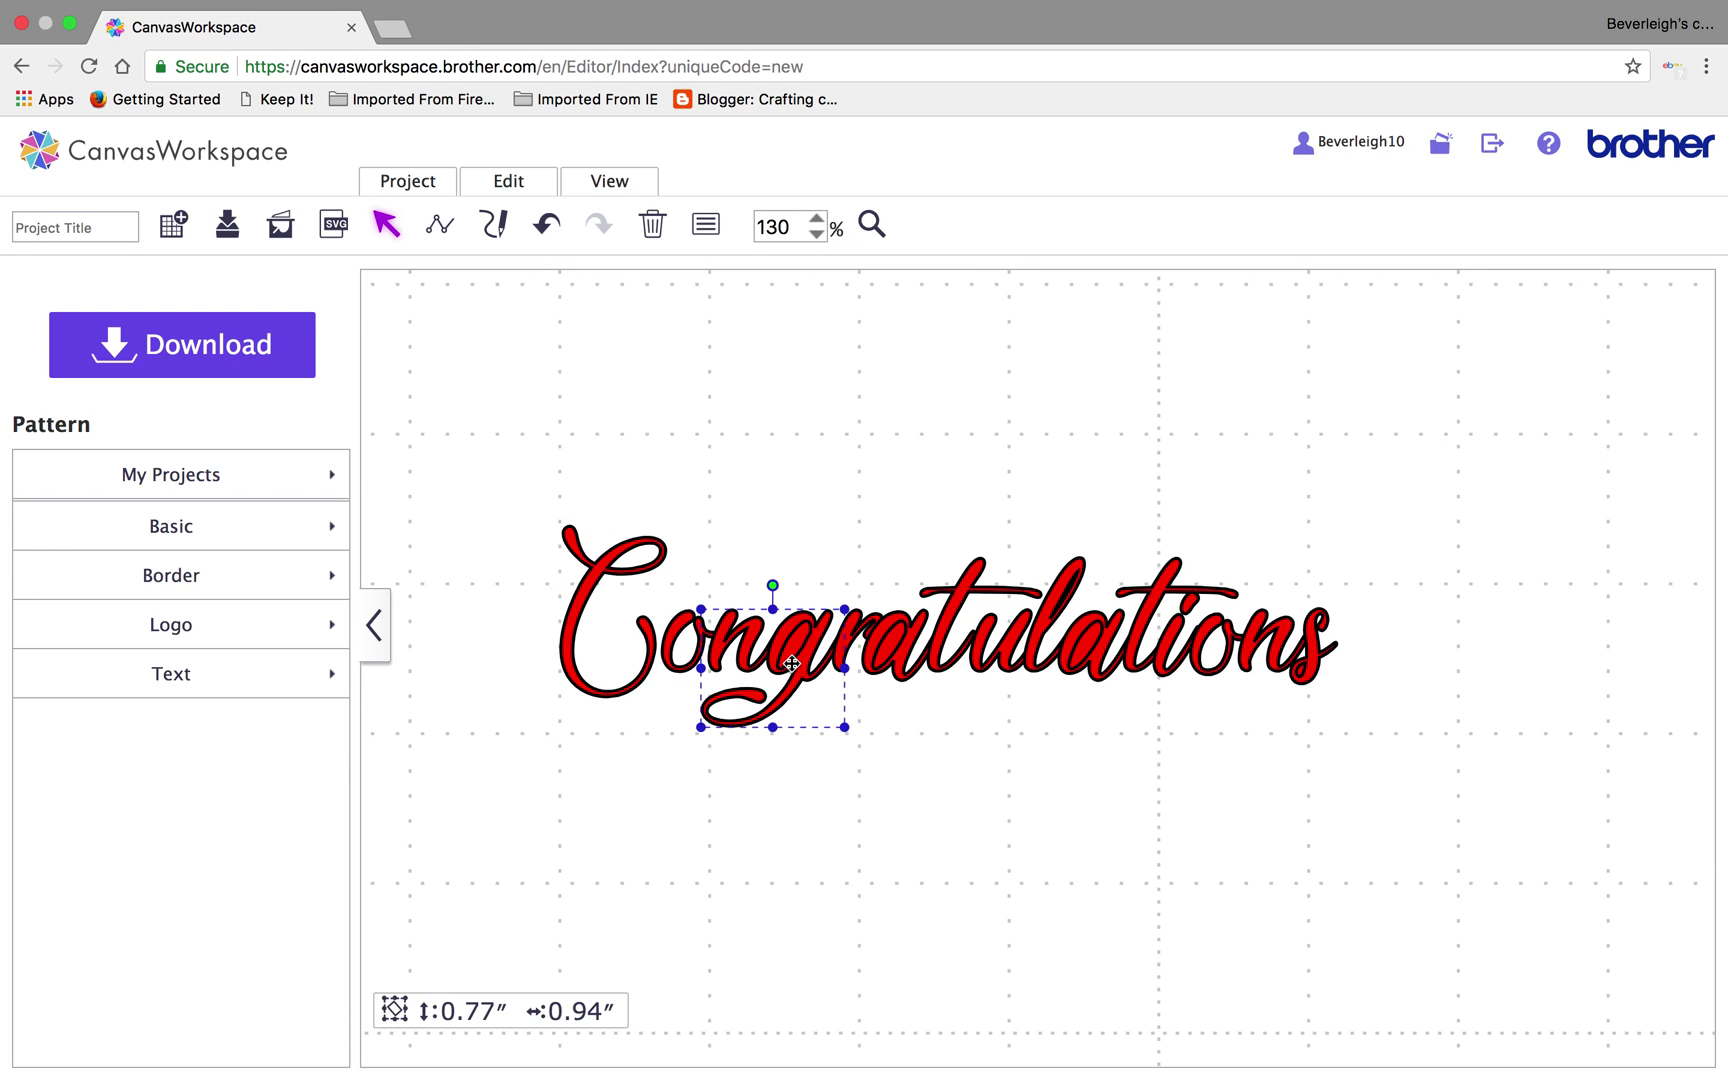
left_click(513, 181)
left_click(721, 632)
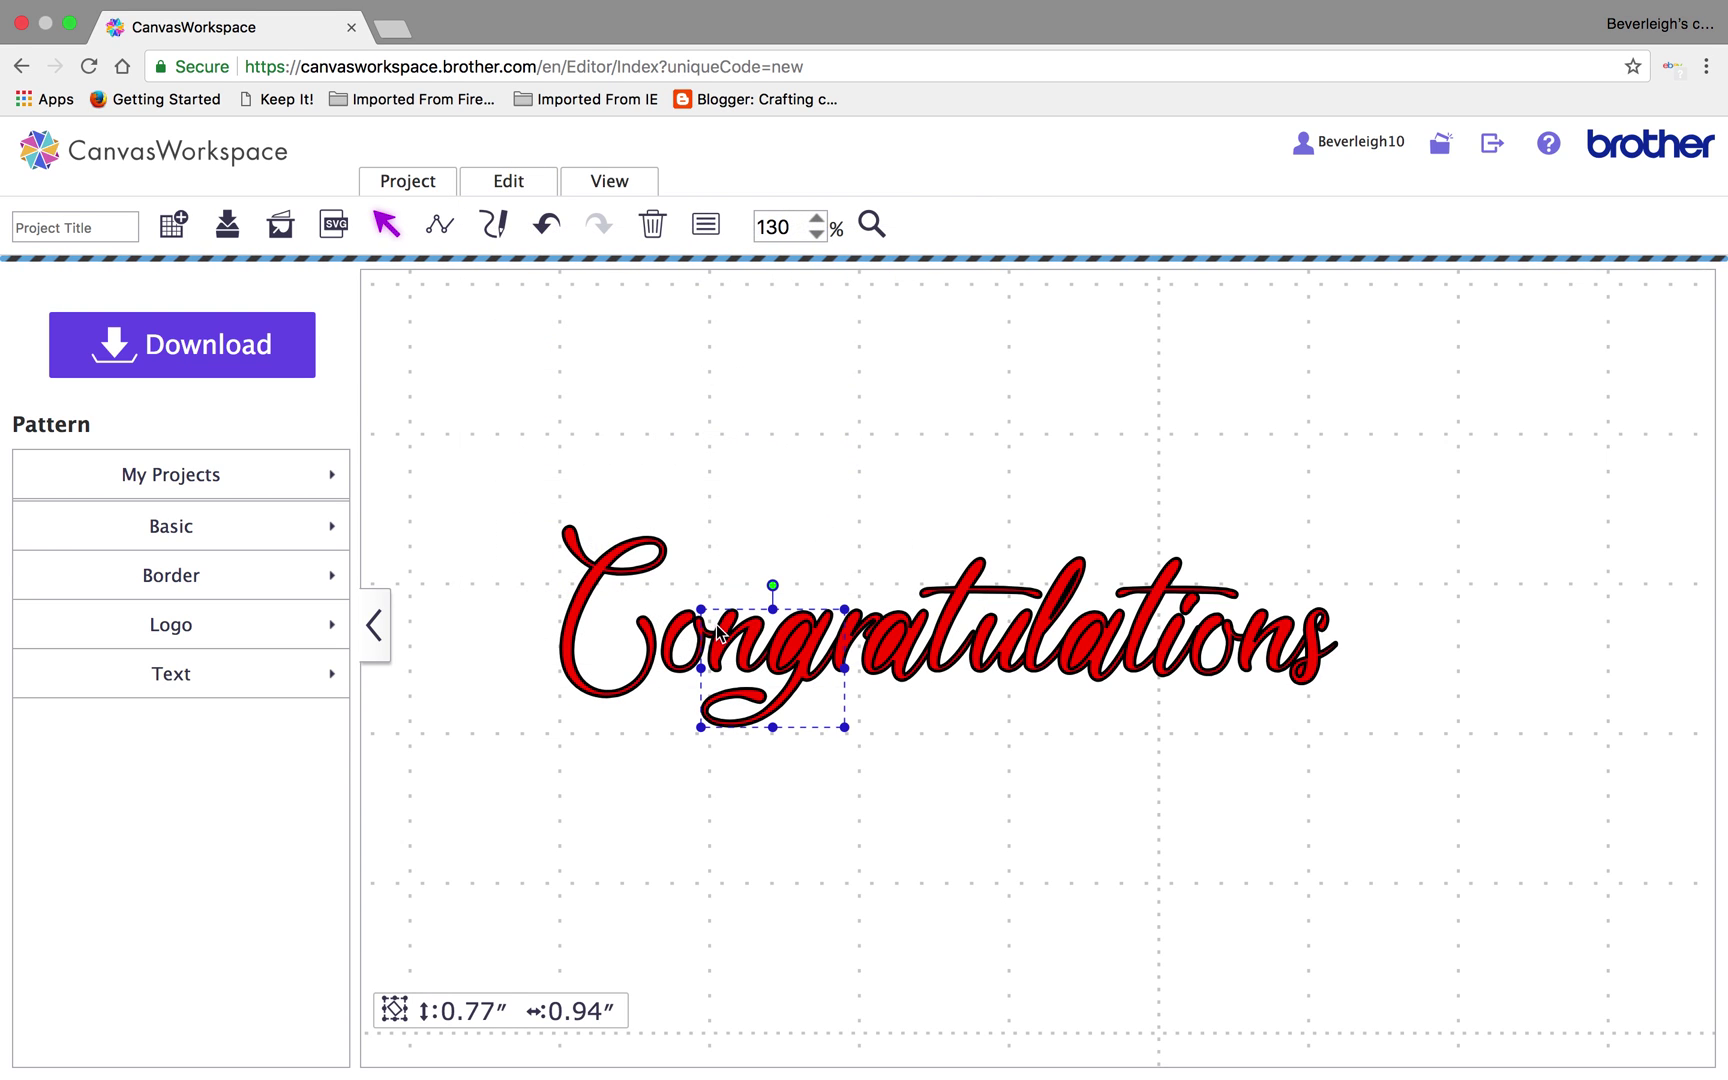
left_click(893, 641)
left_click(538, 182)
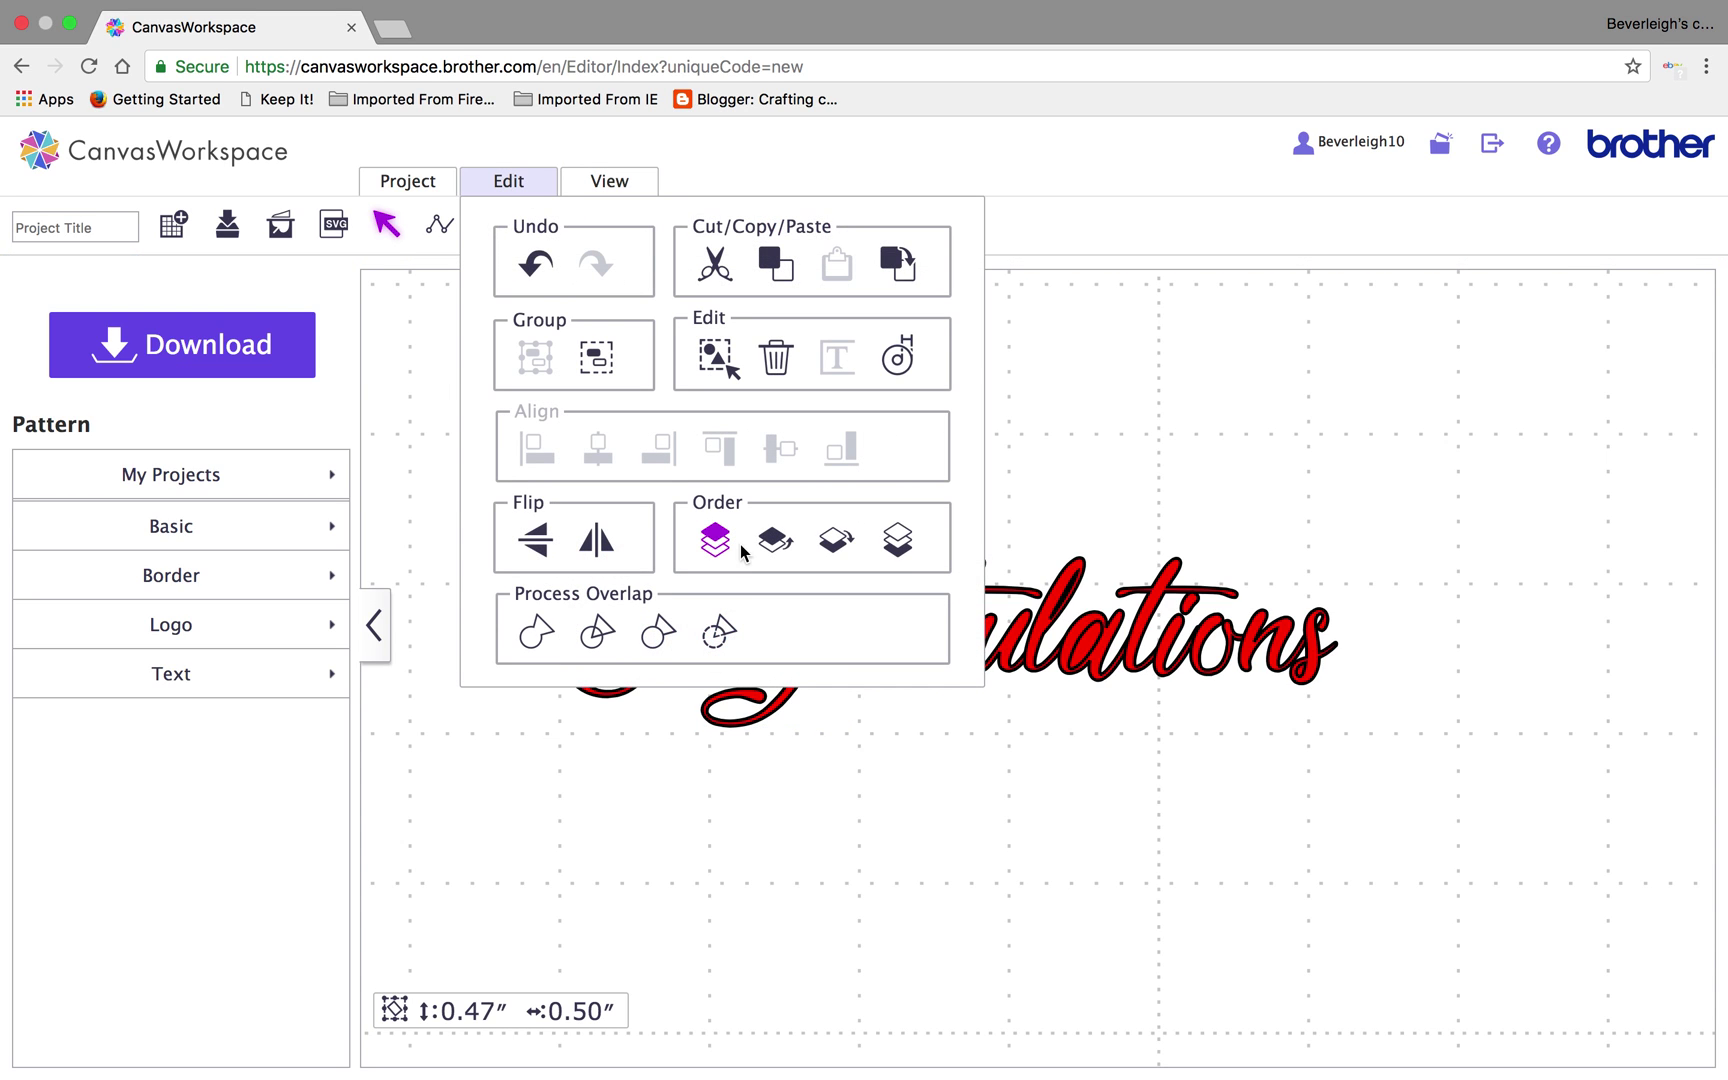
left_click(720, 632)
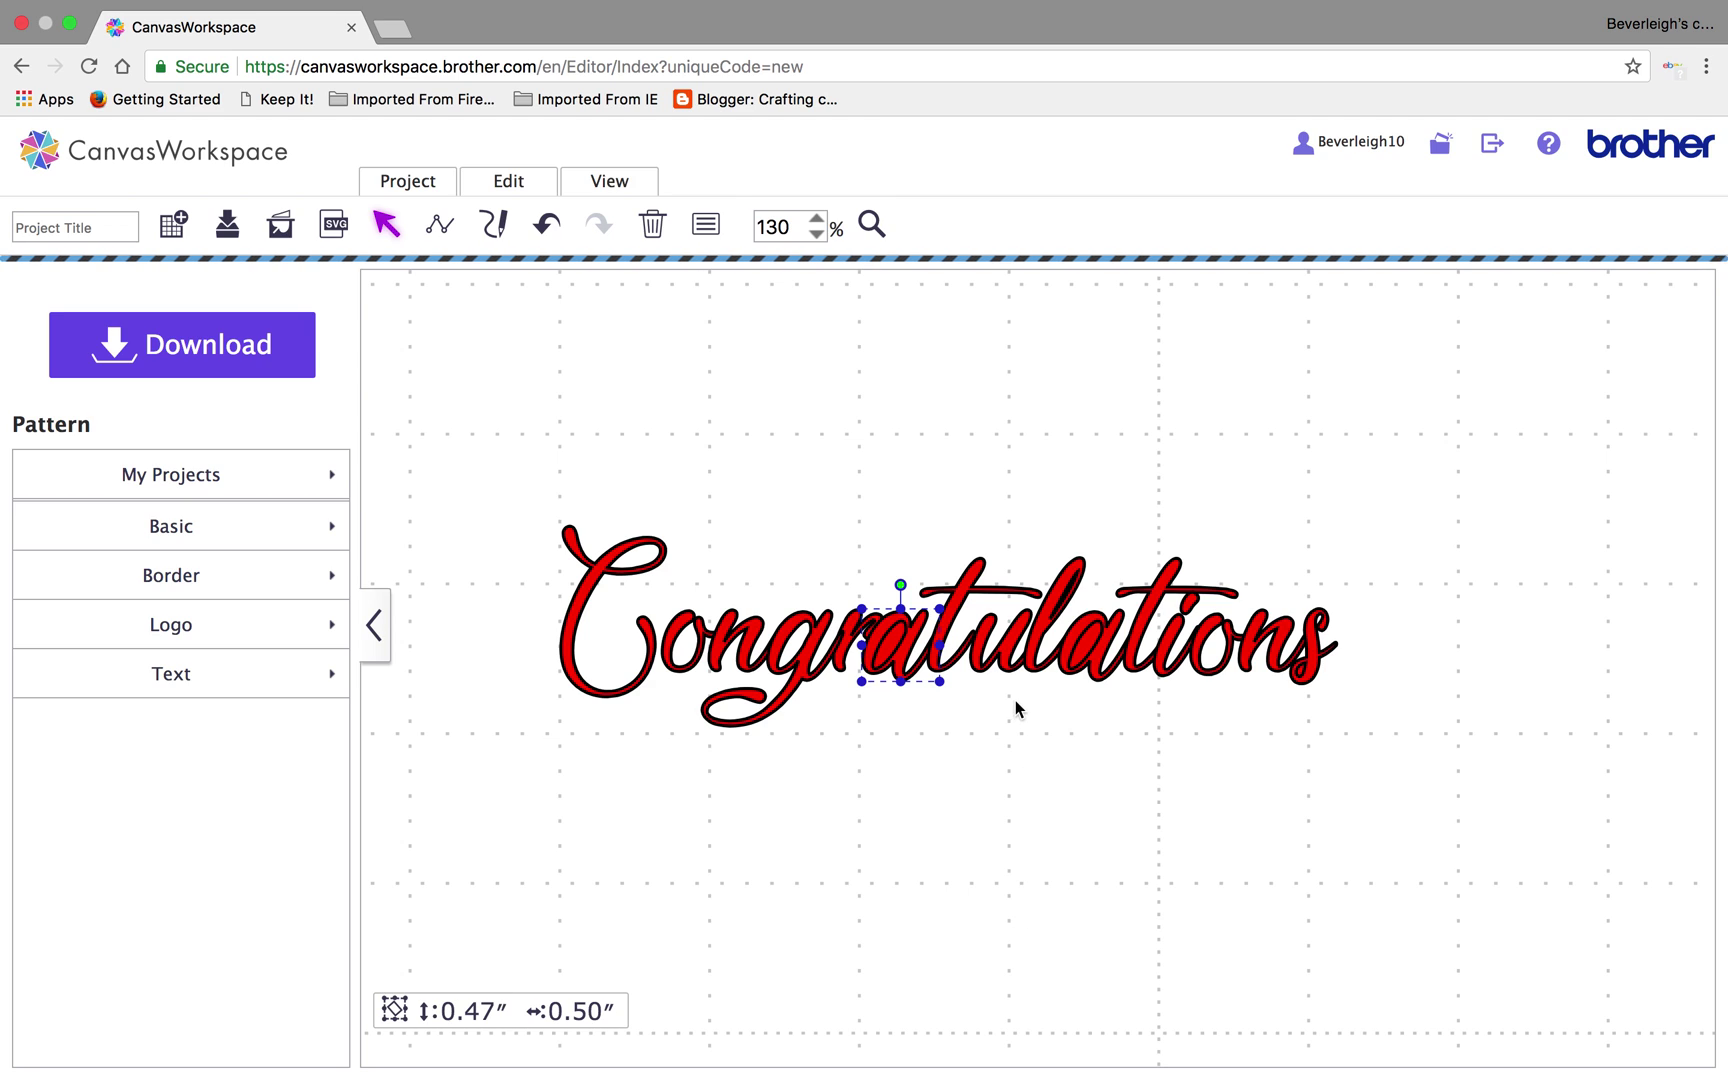
Divide the overlapping shapes at the 'a' and delete the loose fragment
left_click(1080, 650)
left_click(513, 180)
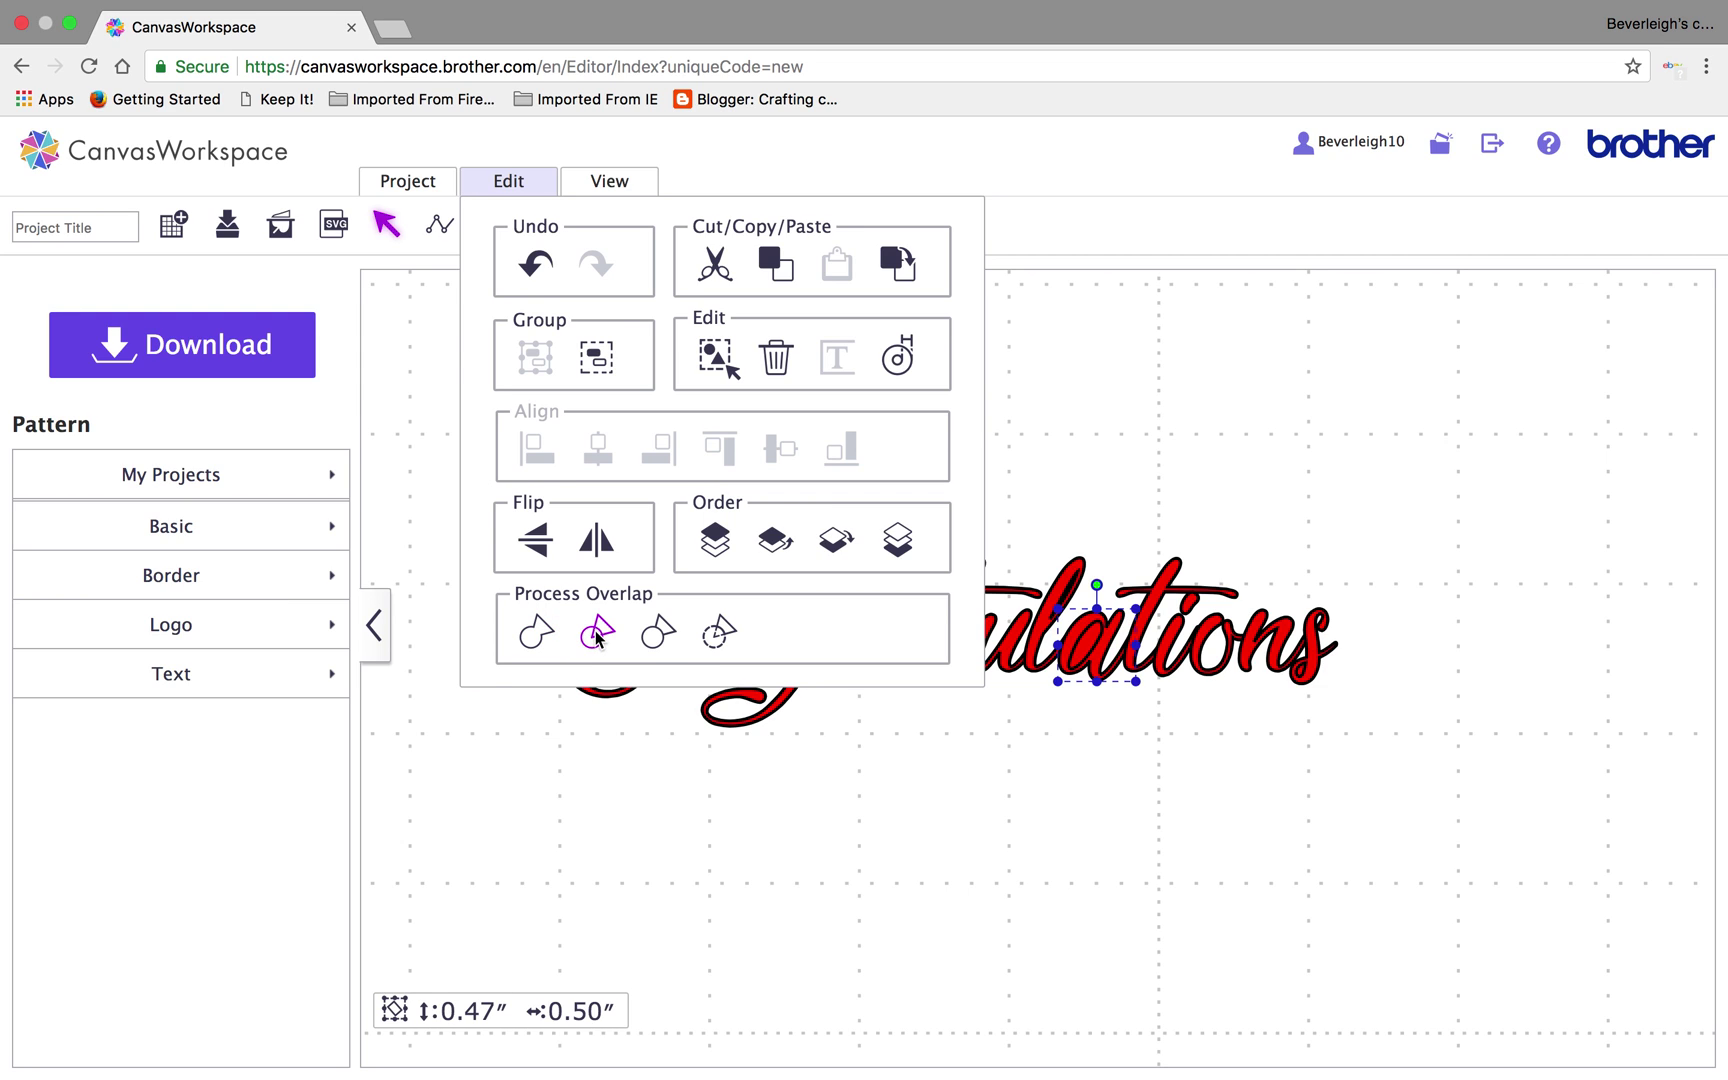
left_click(597, 633)
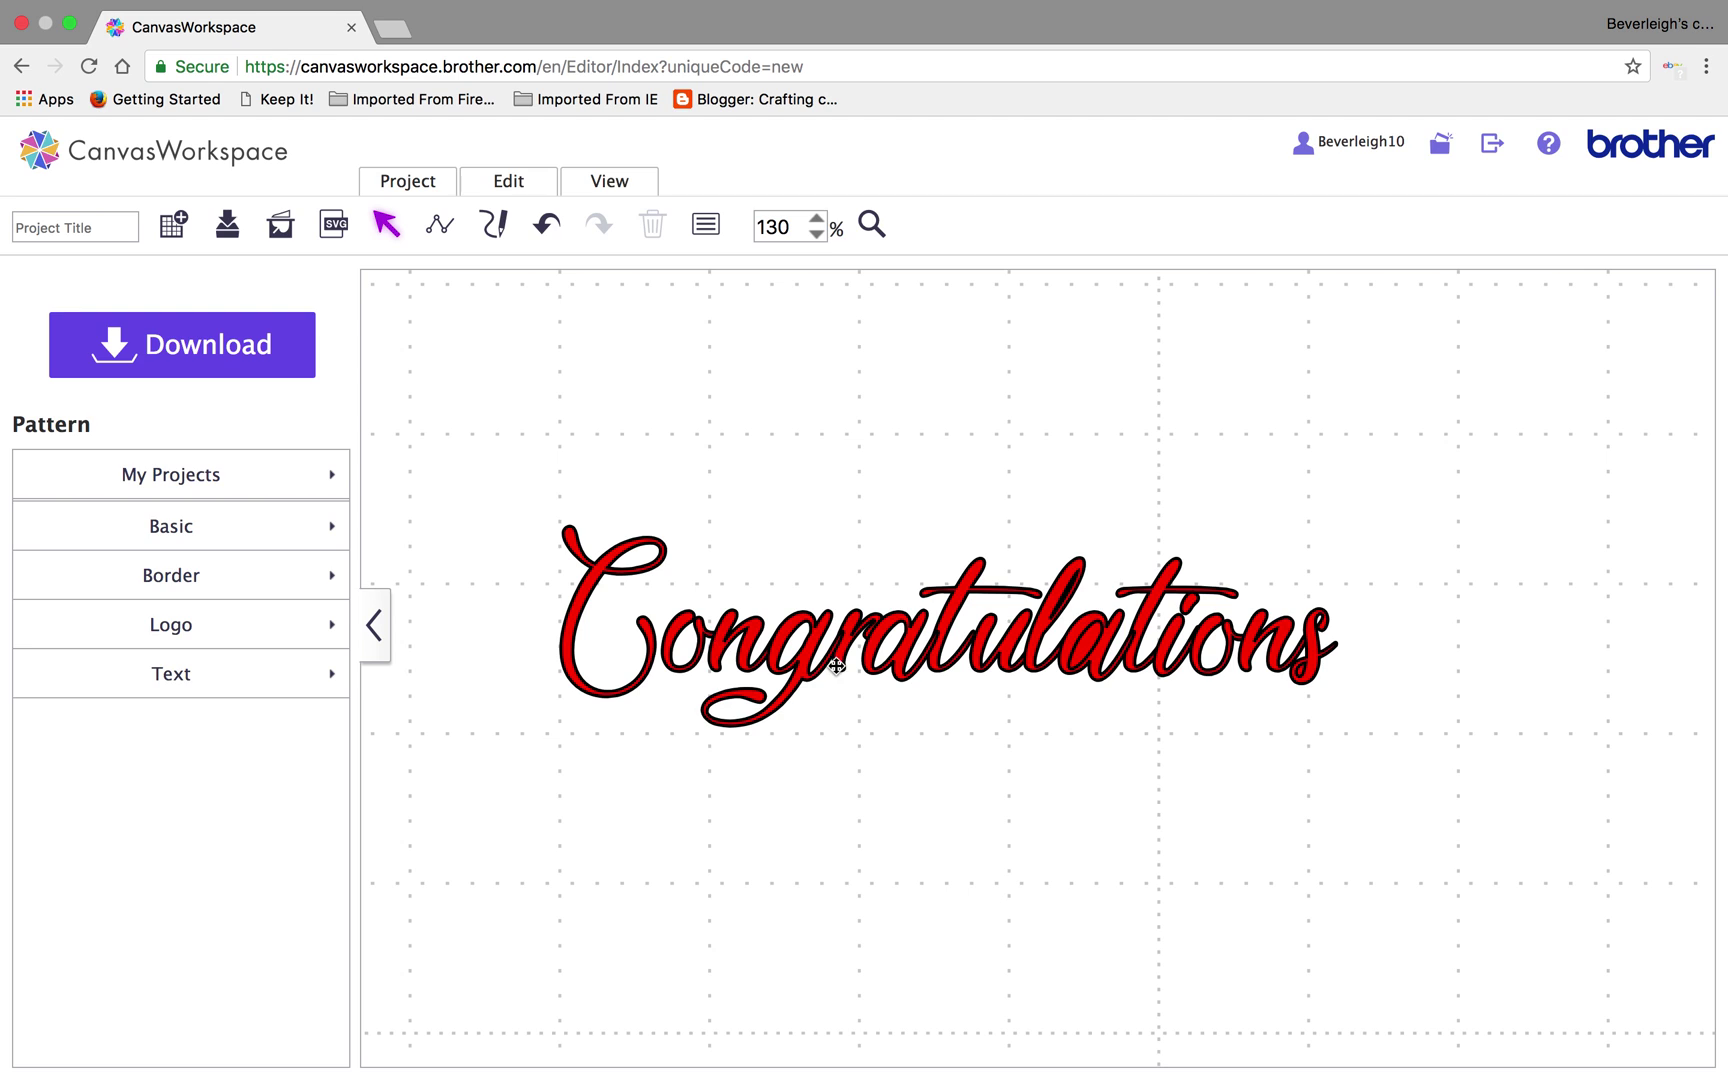
left_click_drag(1085, 640, 1075, 812)
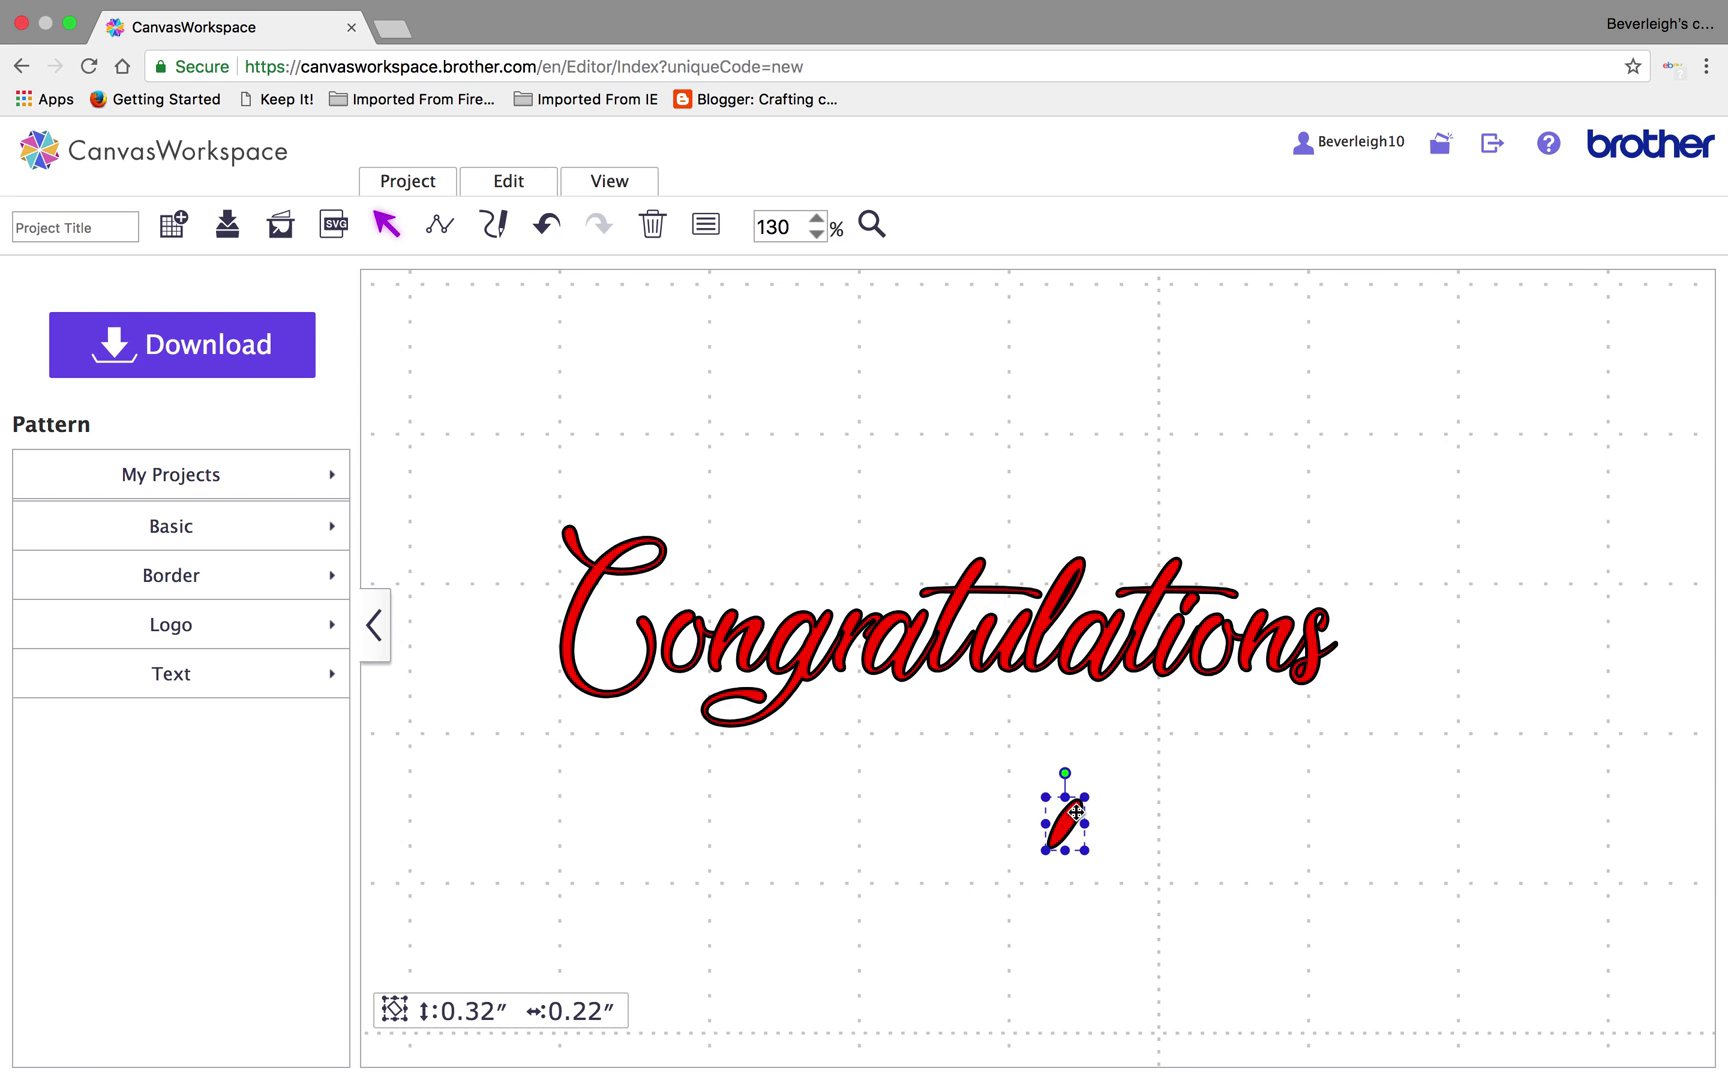
key("Delete")
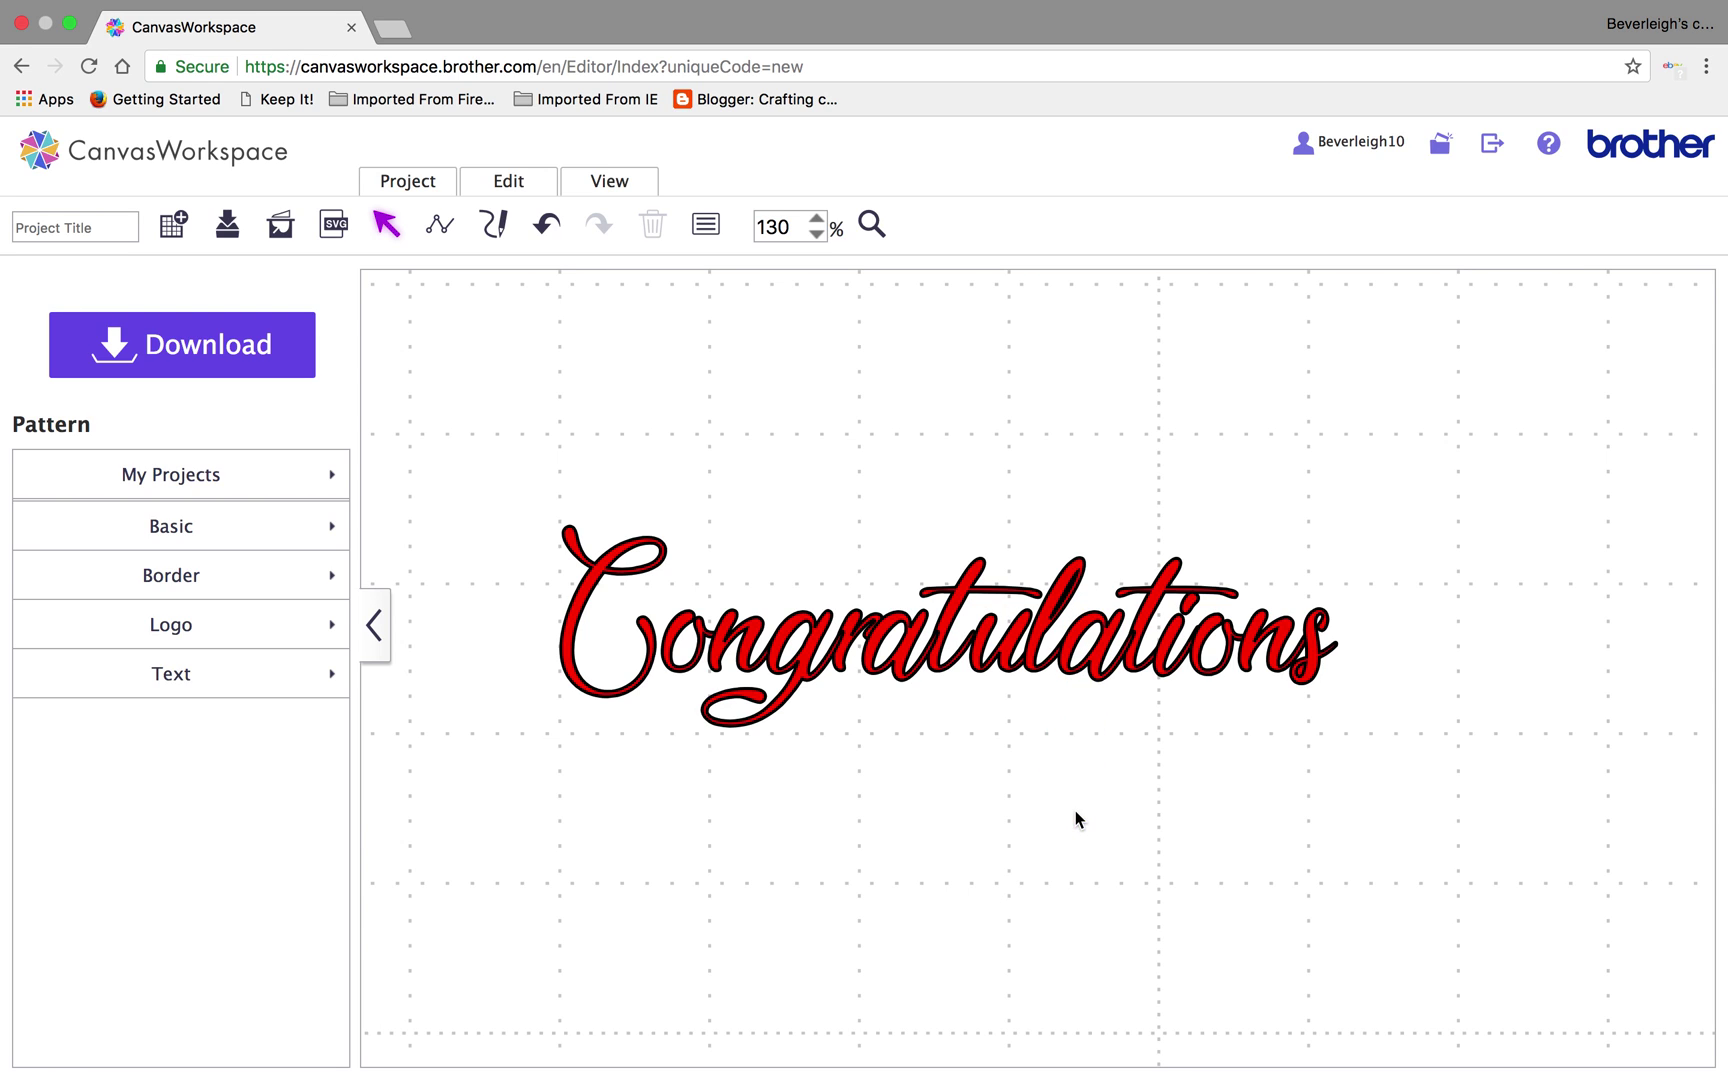
Subtract the overlap from the 'l' stroke so its hole stays open
left_click(1062, 580)
left_click(508, 181)
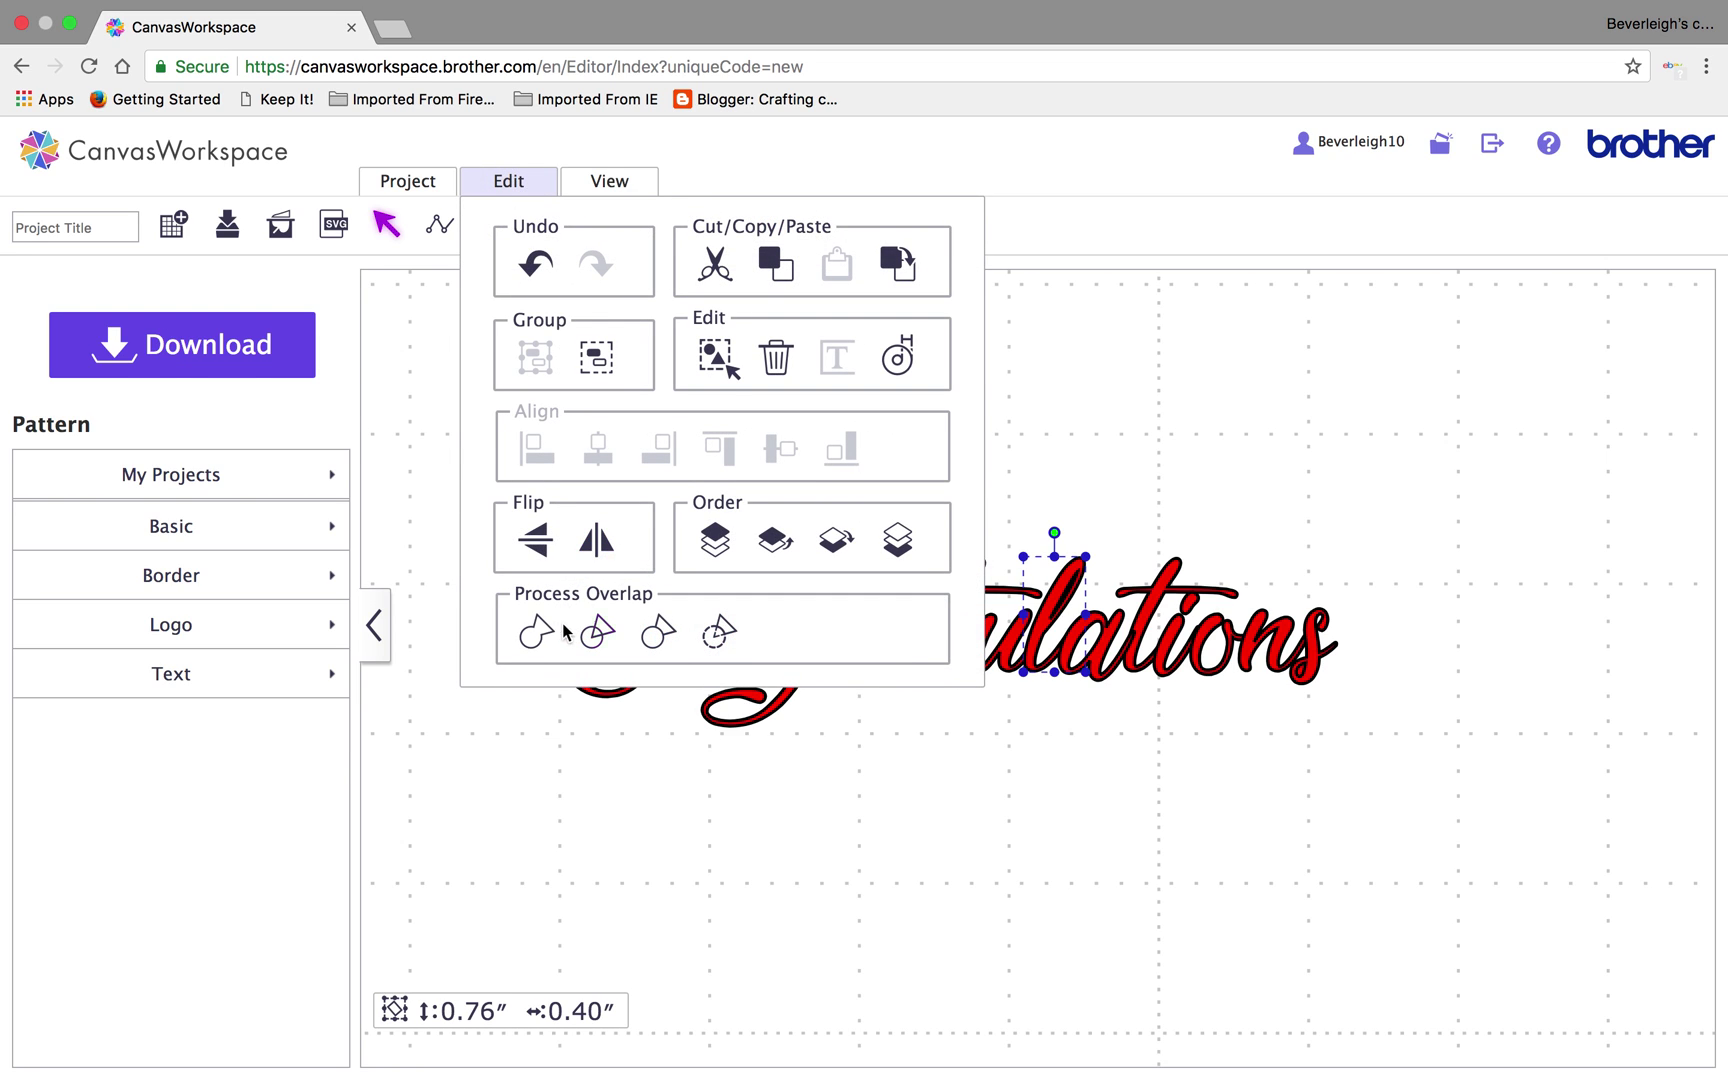
left_click(718, 634)
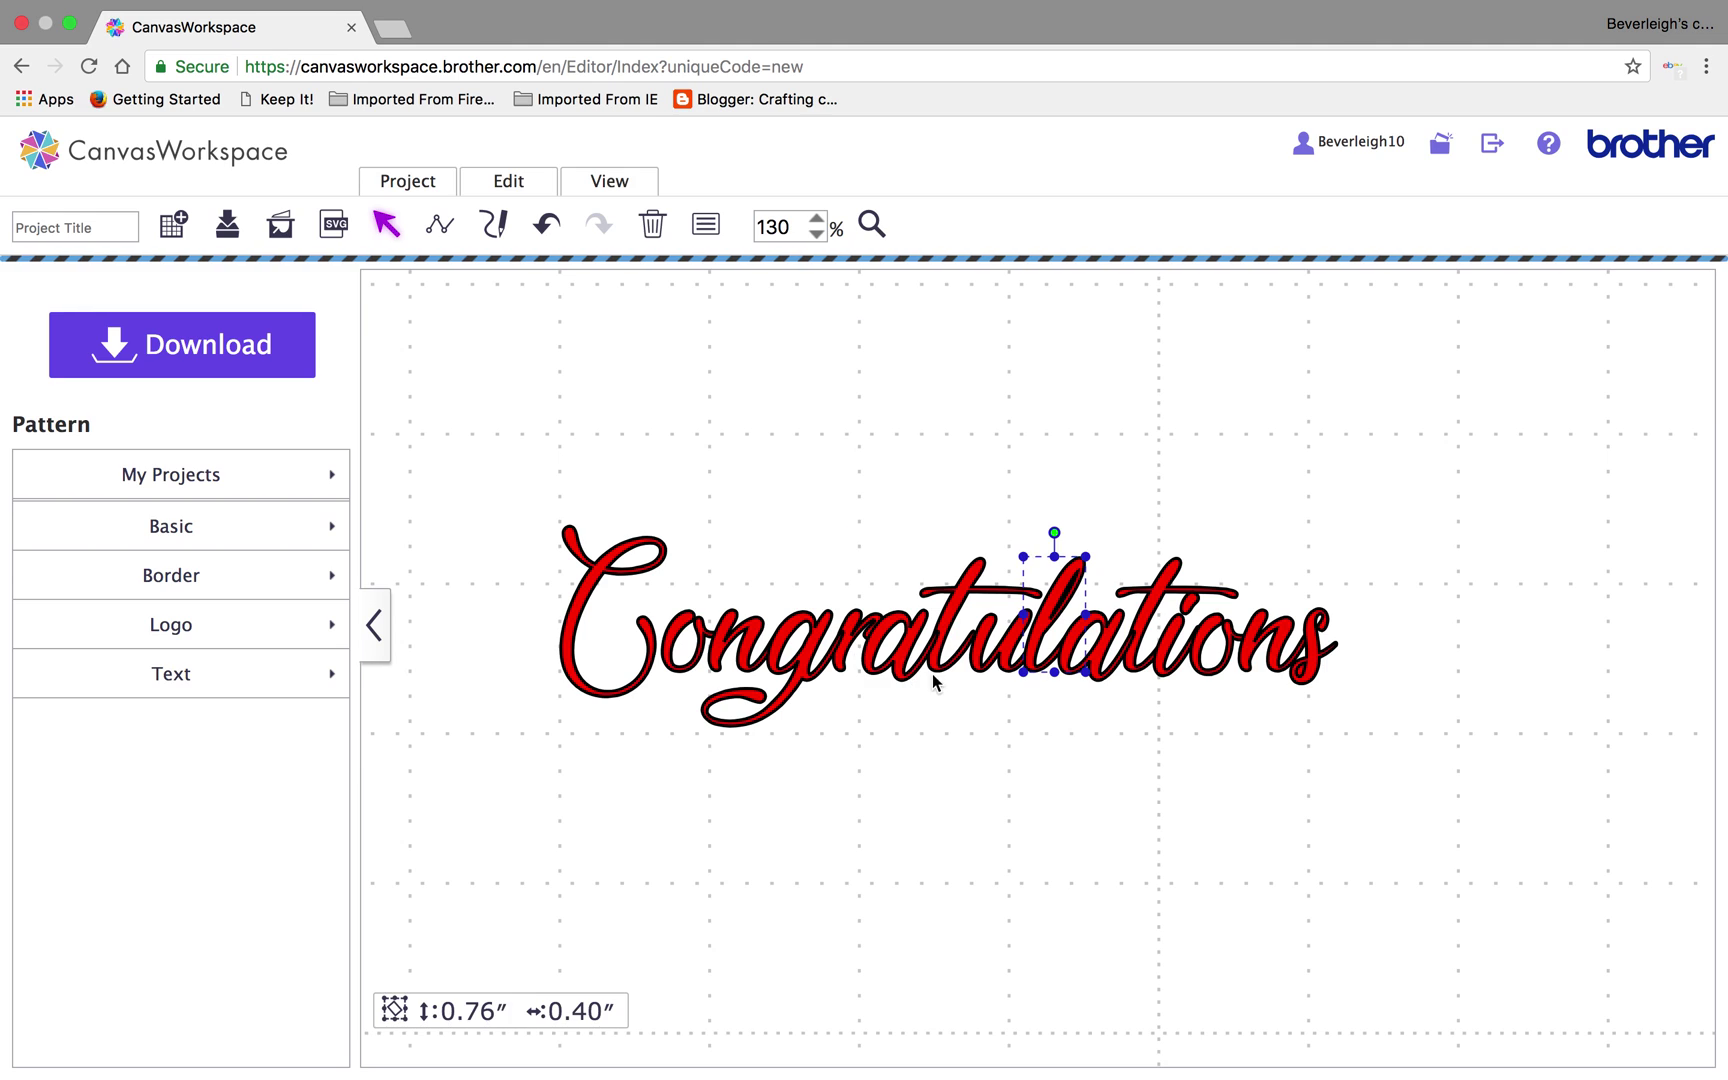
left_click(1062, 575)
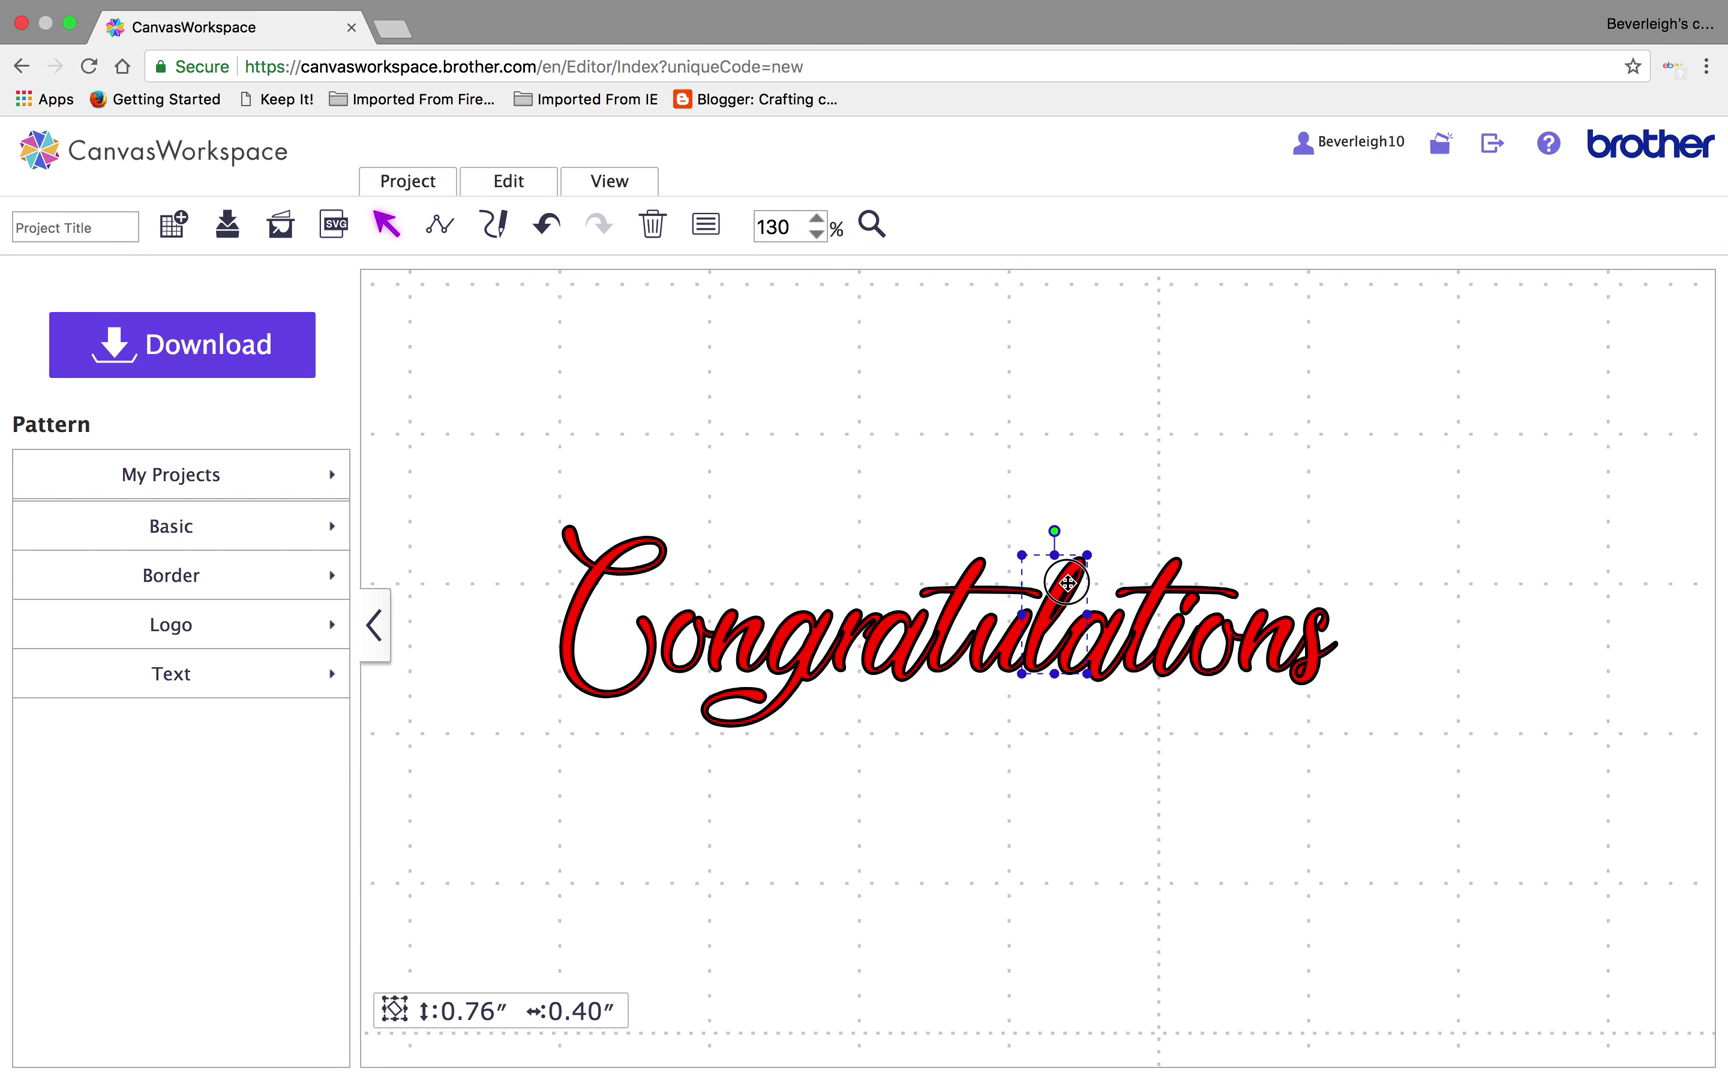
left_click(871, 224)
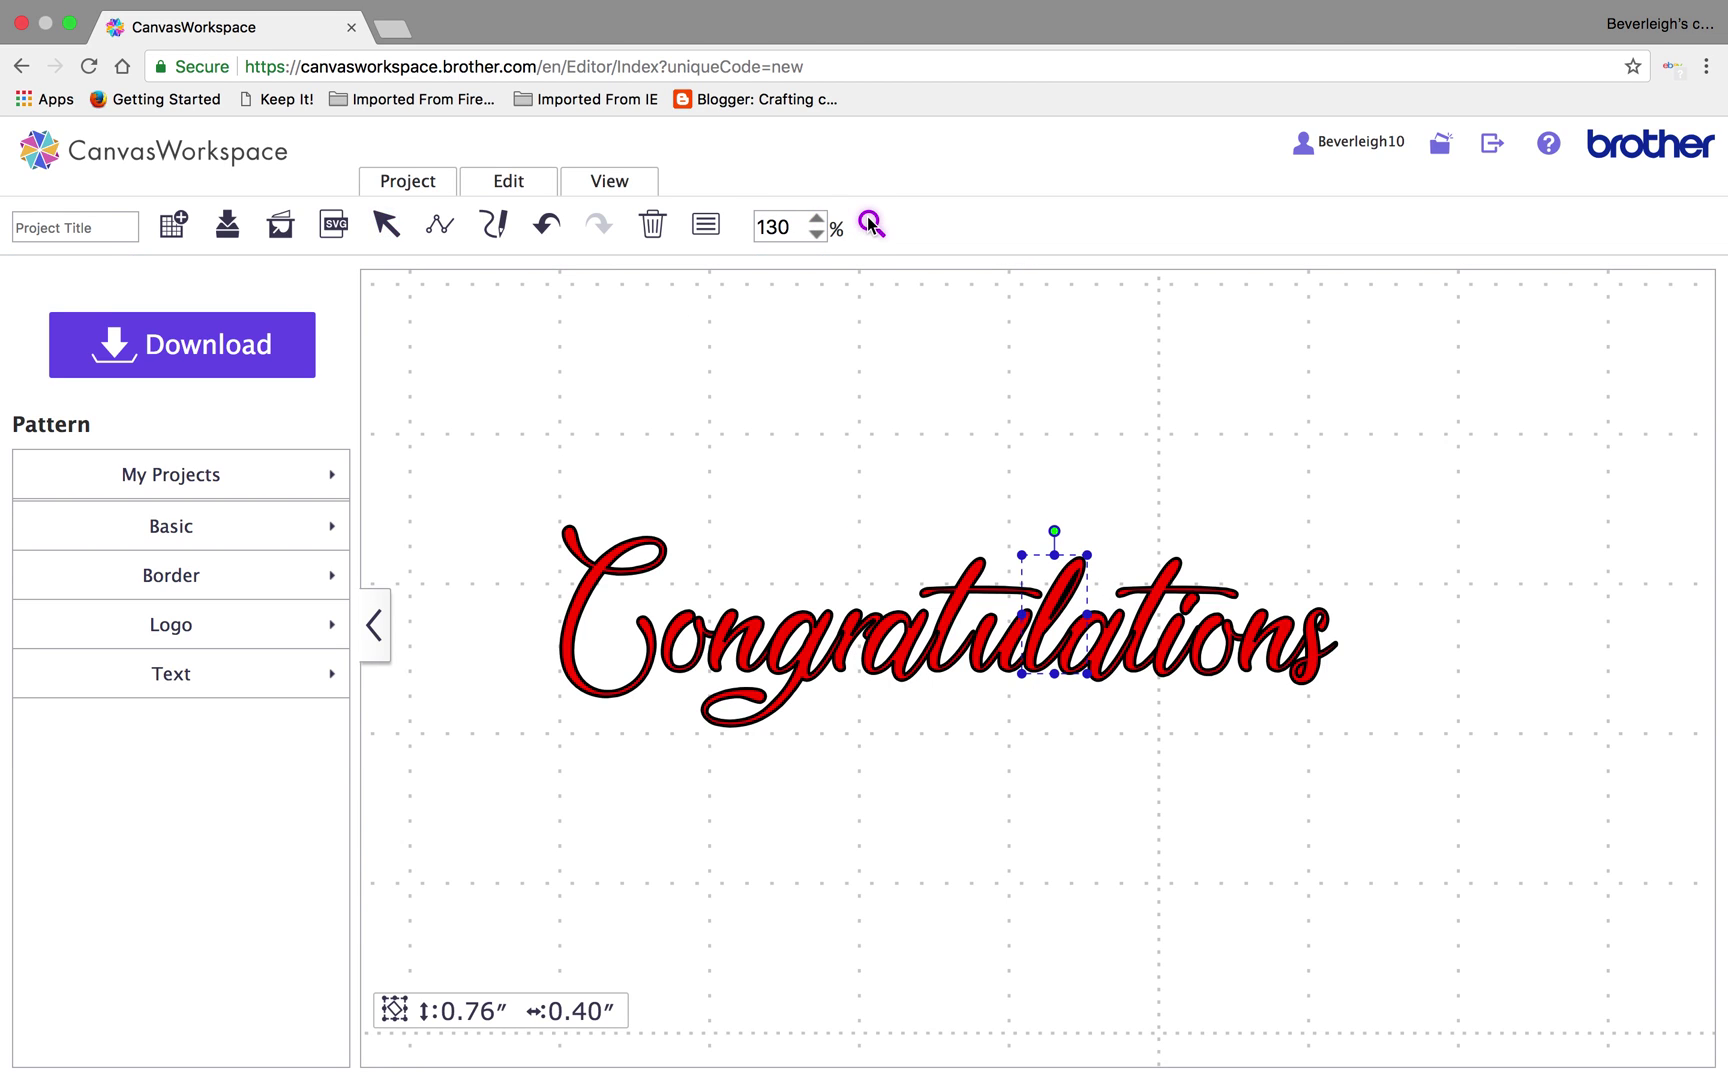
Zoom to 900% to inspect the 'l', then zoom back out to the whole word
left_click(817, 220)
left_click(817, 220)
left_click(817, 220)
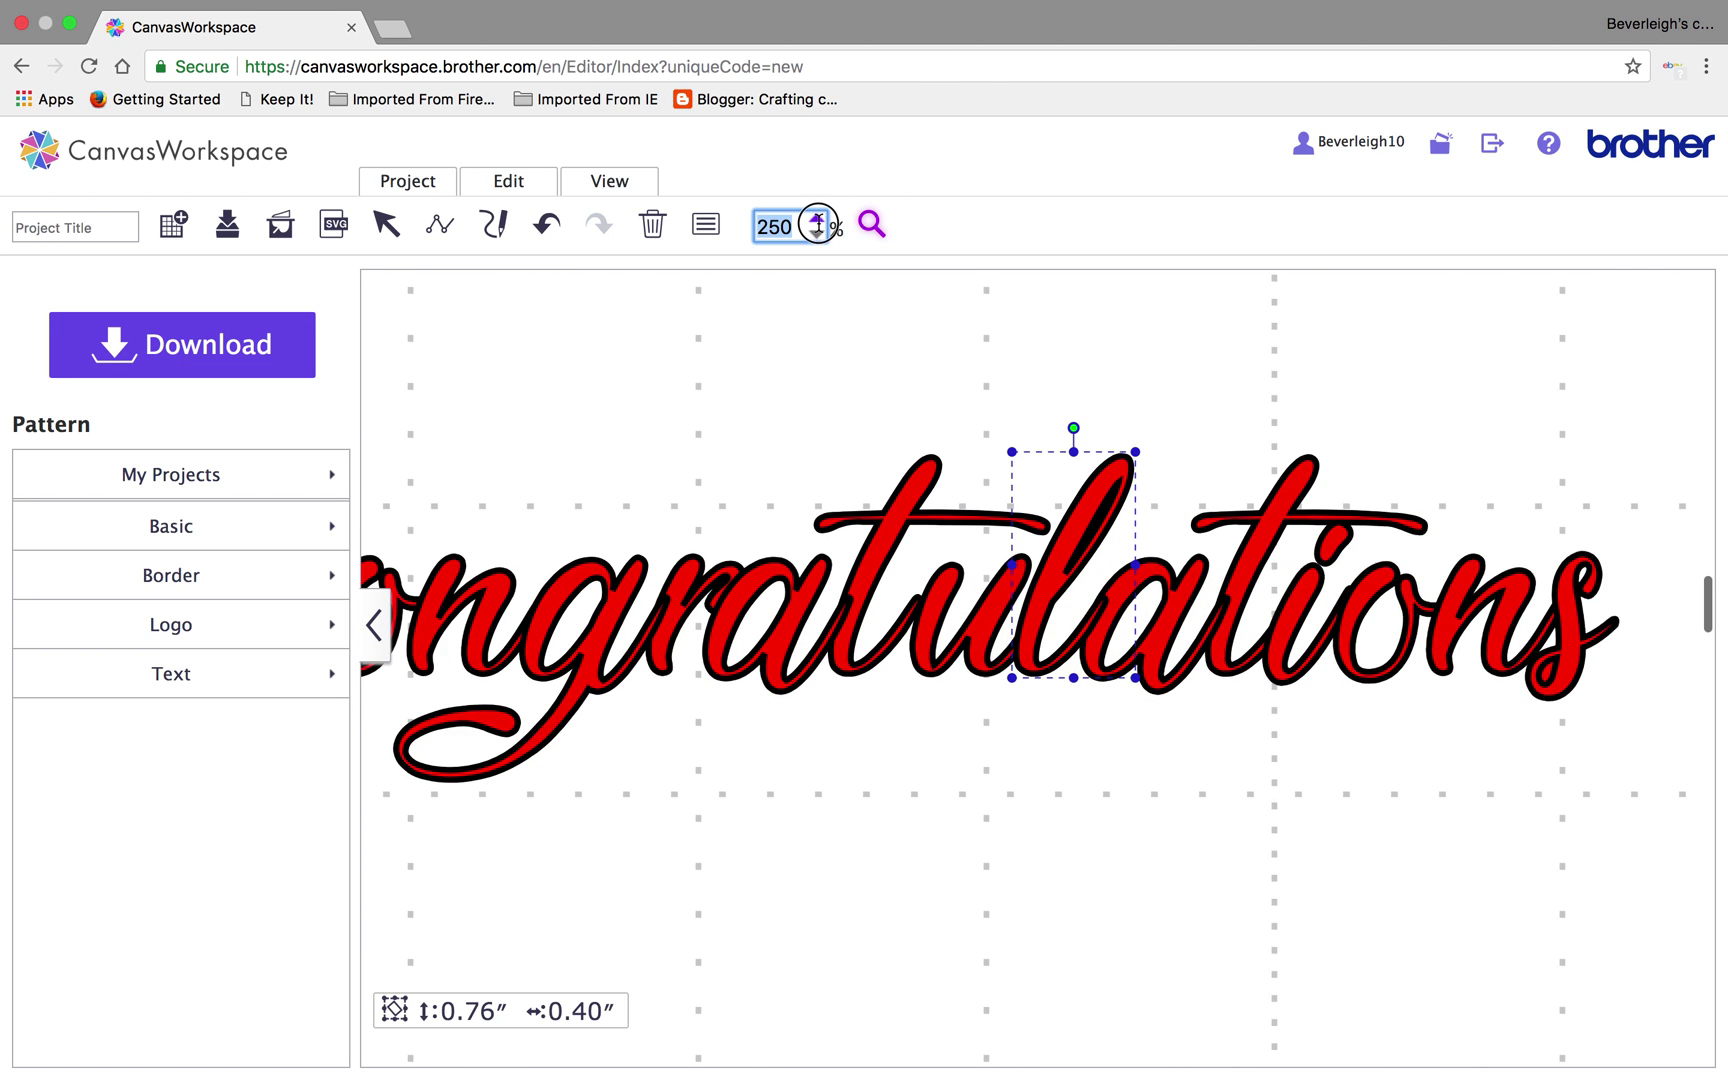
left_click(817, 220)
left_click(817, 220)
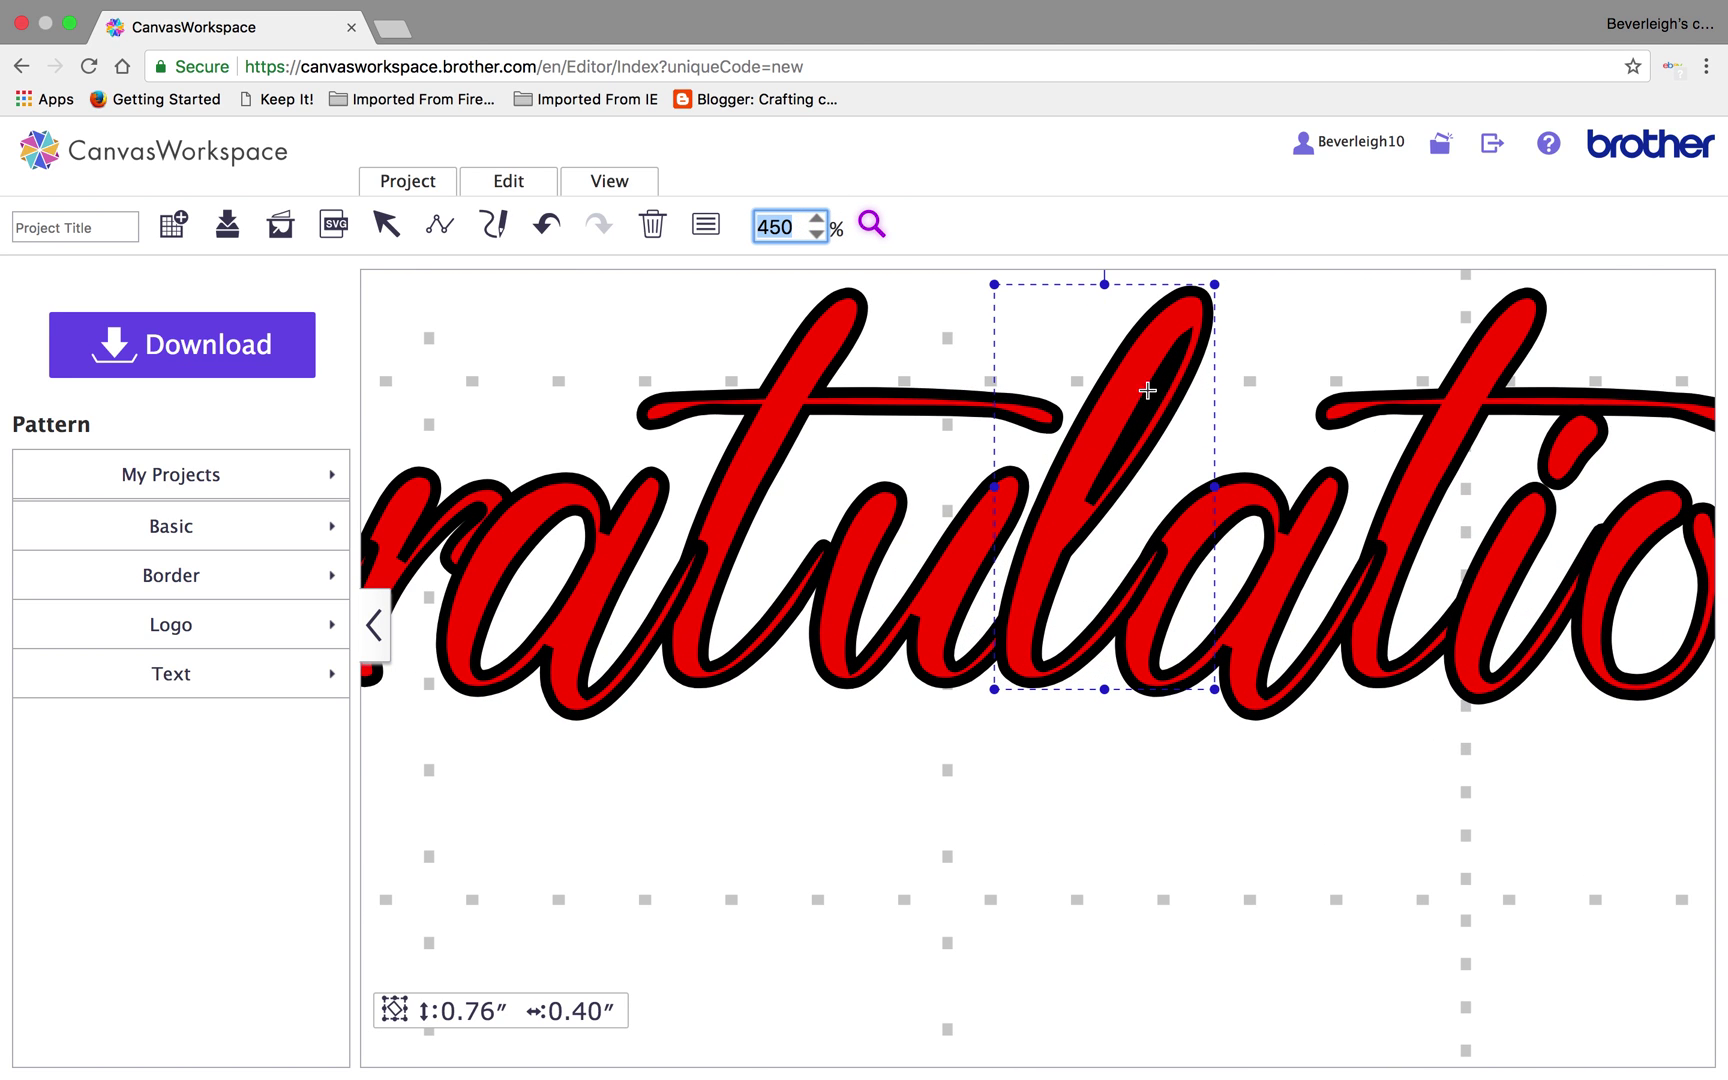
type("900")
key("Return")
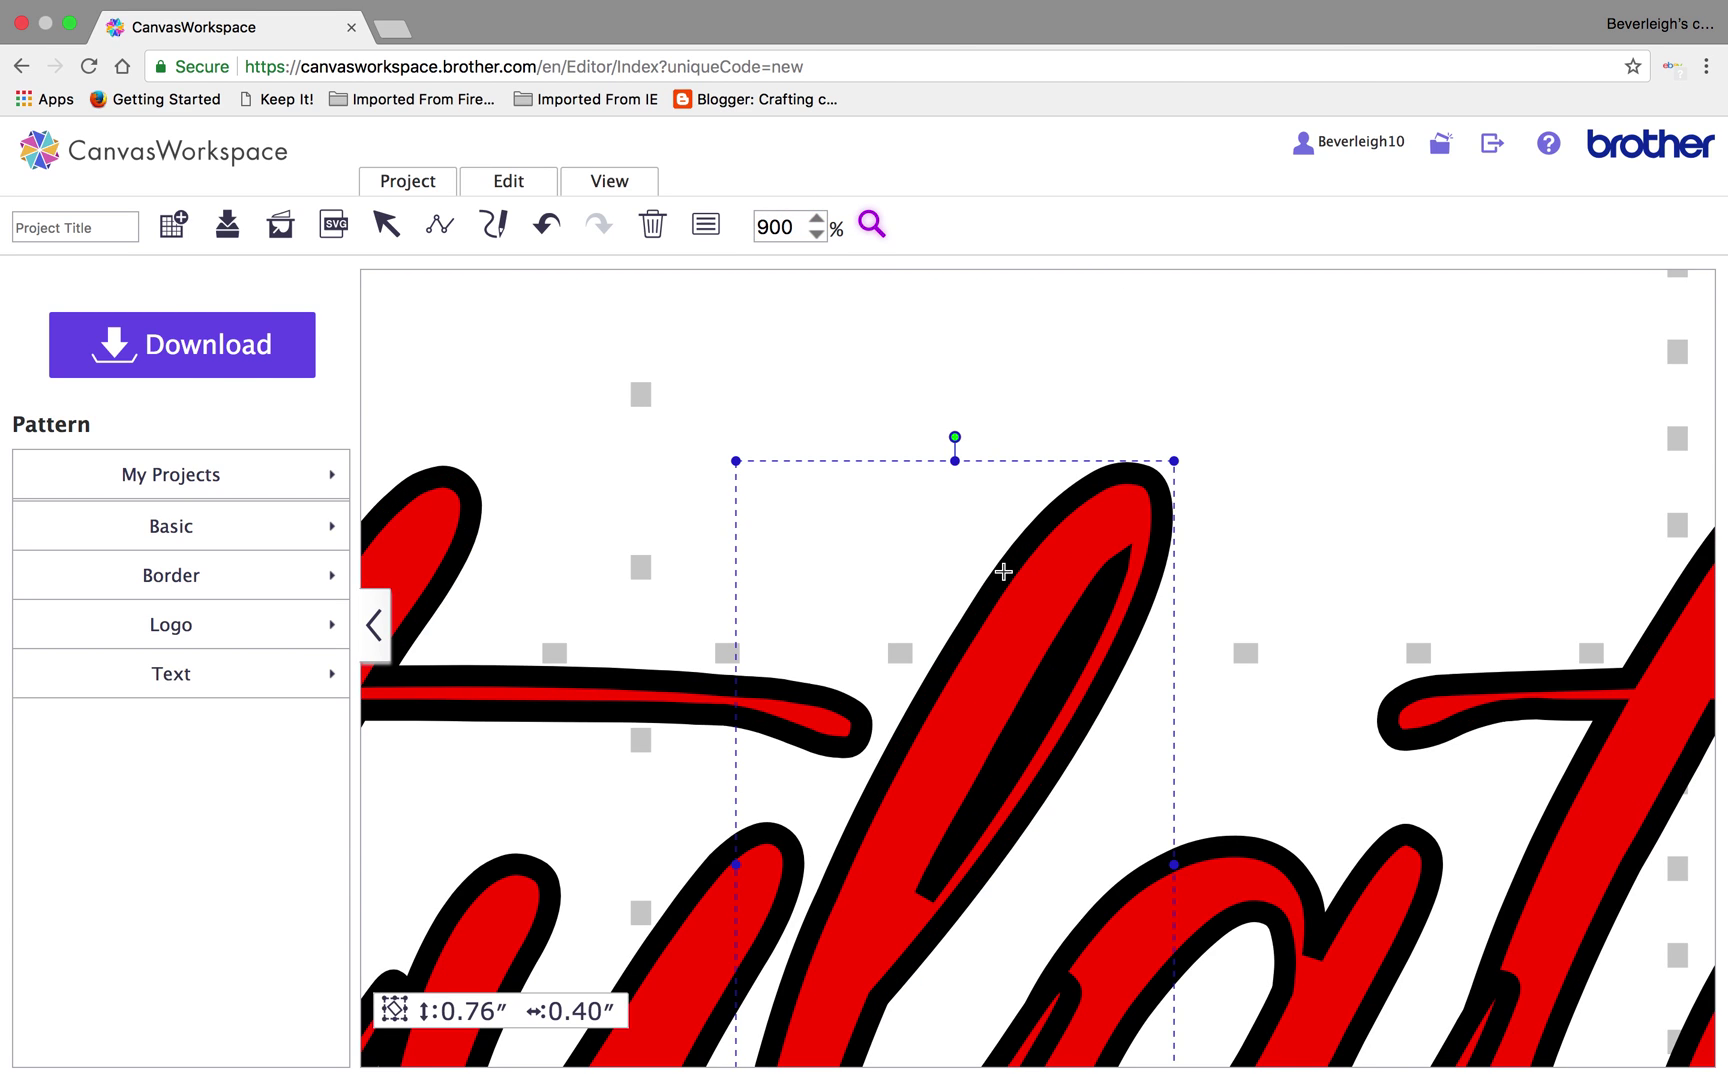
left_click(817, 236)
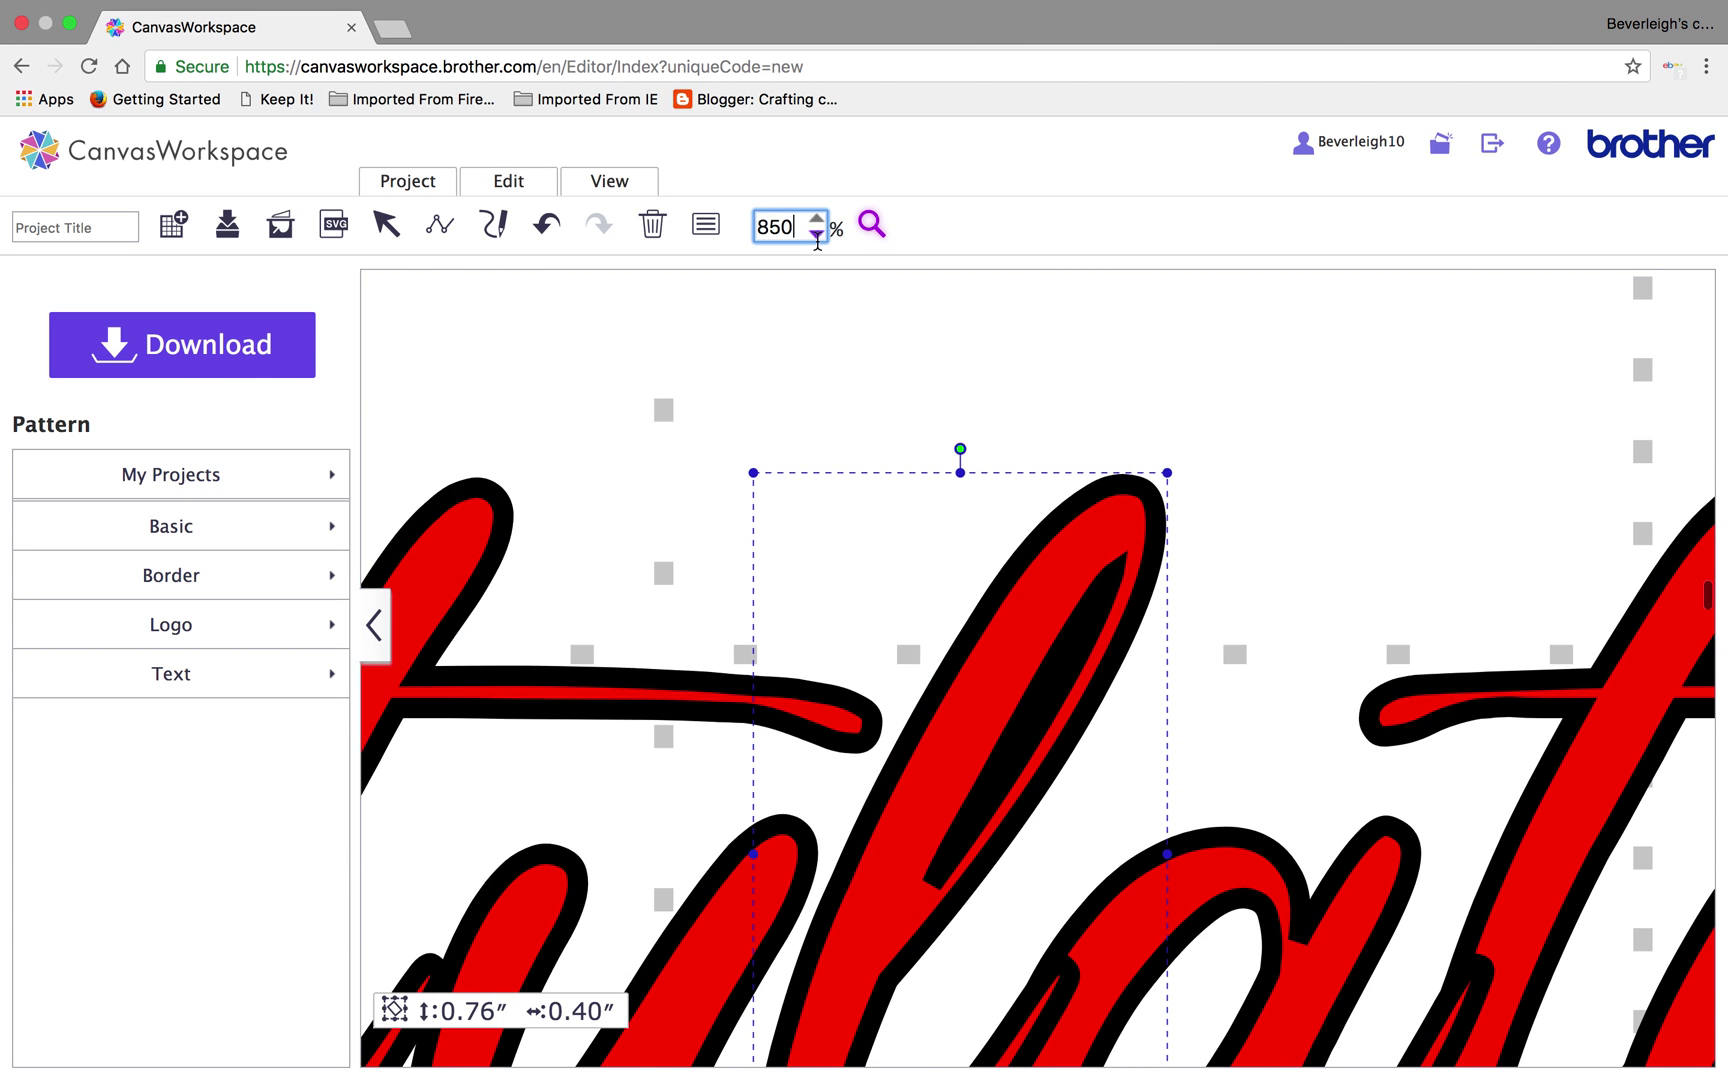
left_click(817, 236)
left_click(817, 236)
left_click(817, 236)
left_click(817, 236)
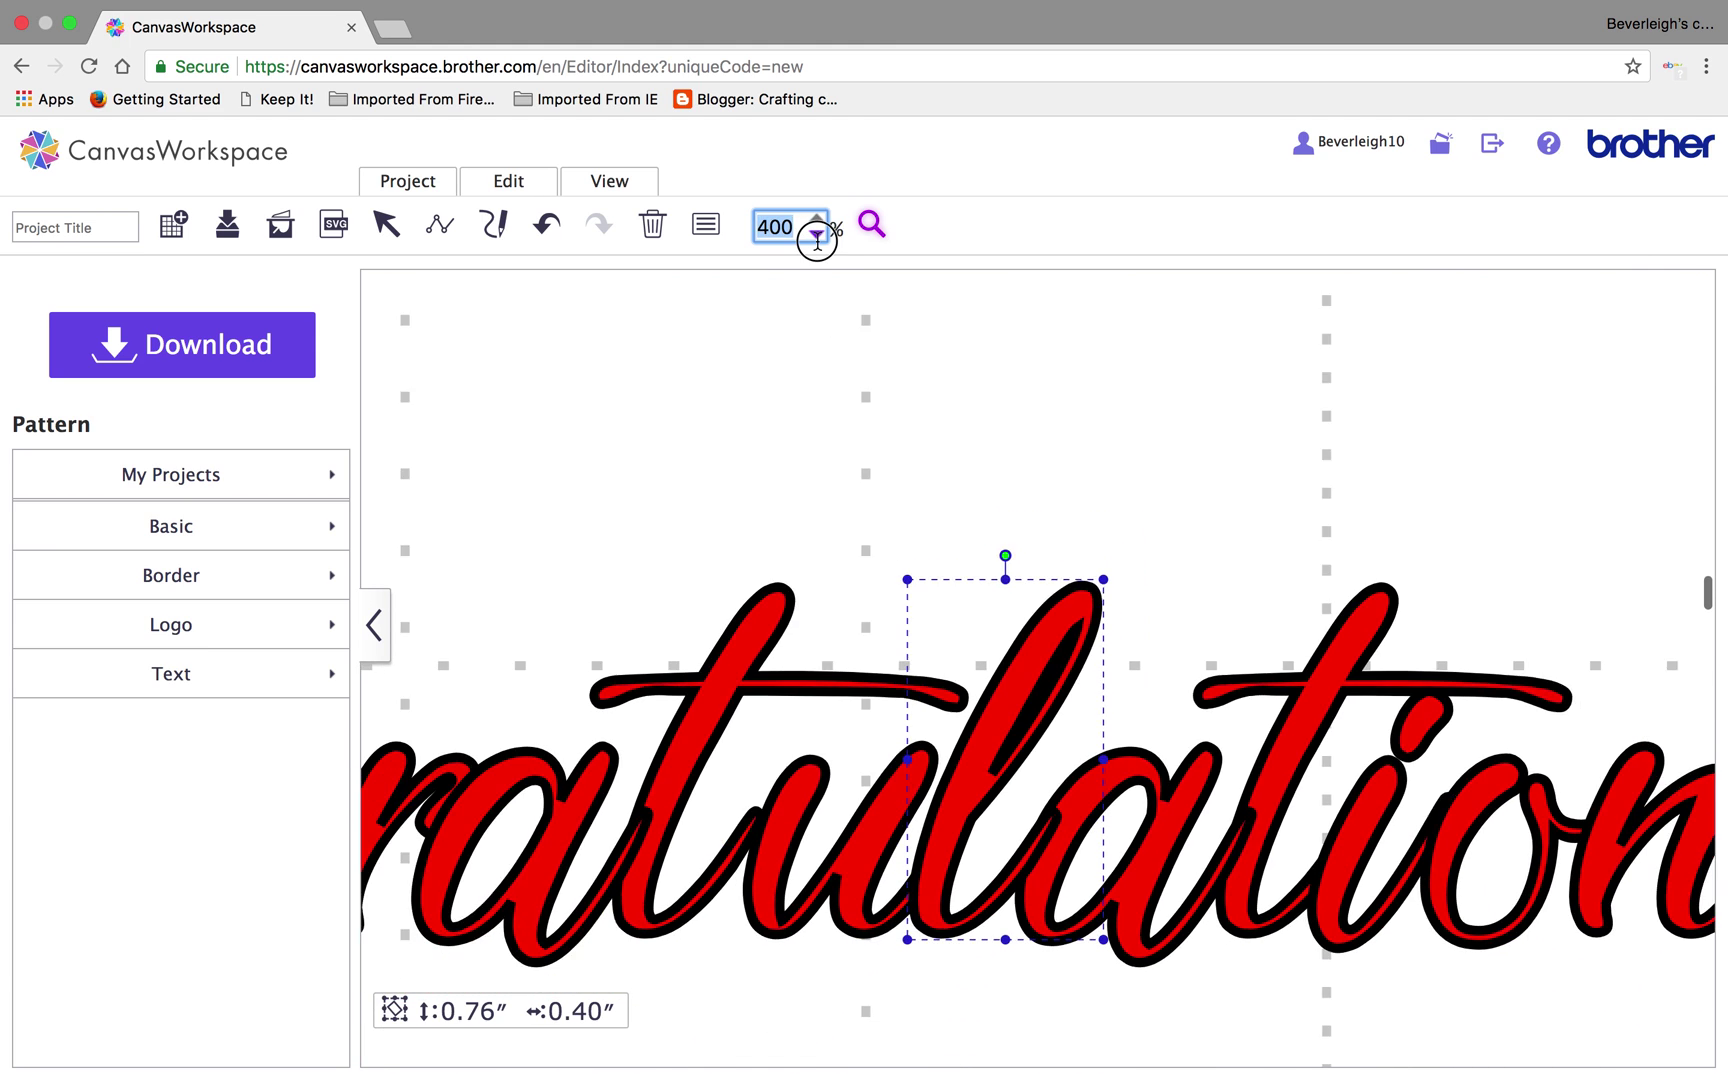
left_click(817, 236)
left_click(817, 236)
left_click(817, 236)
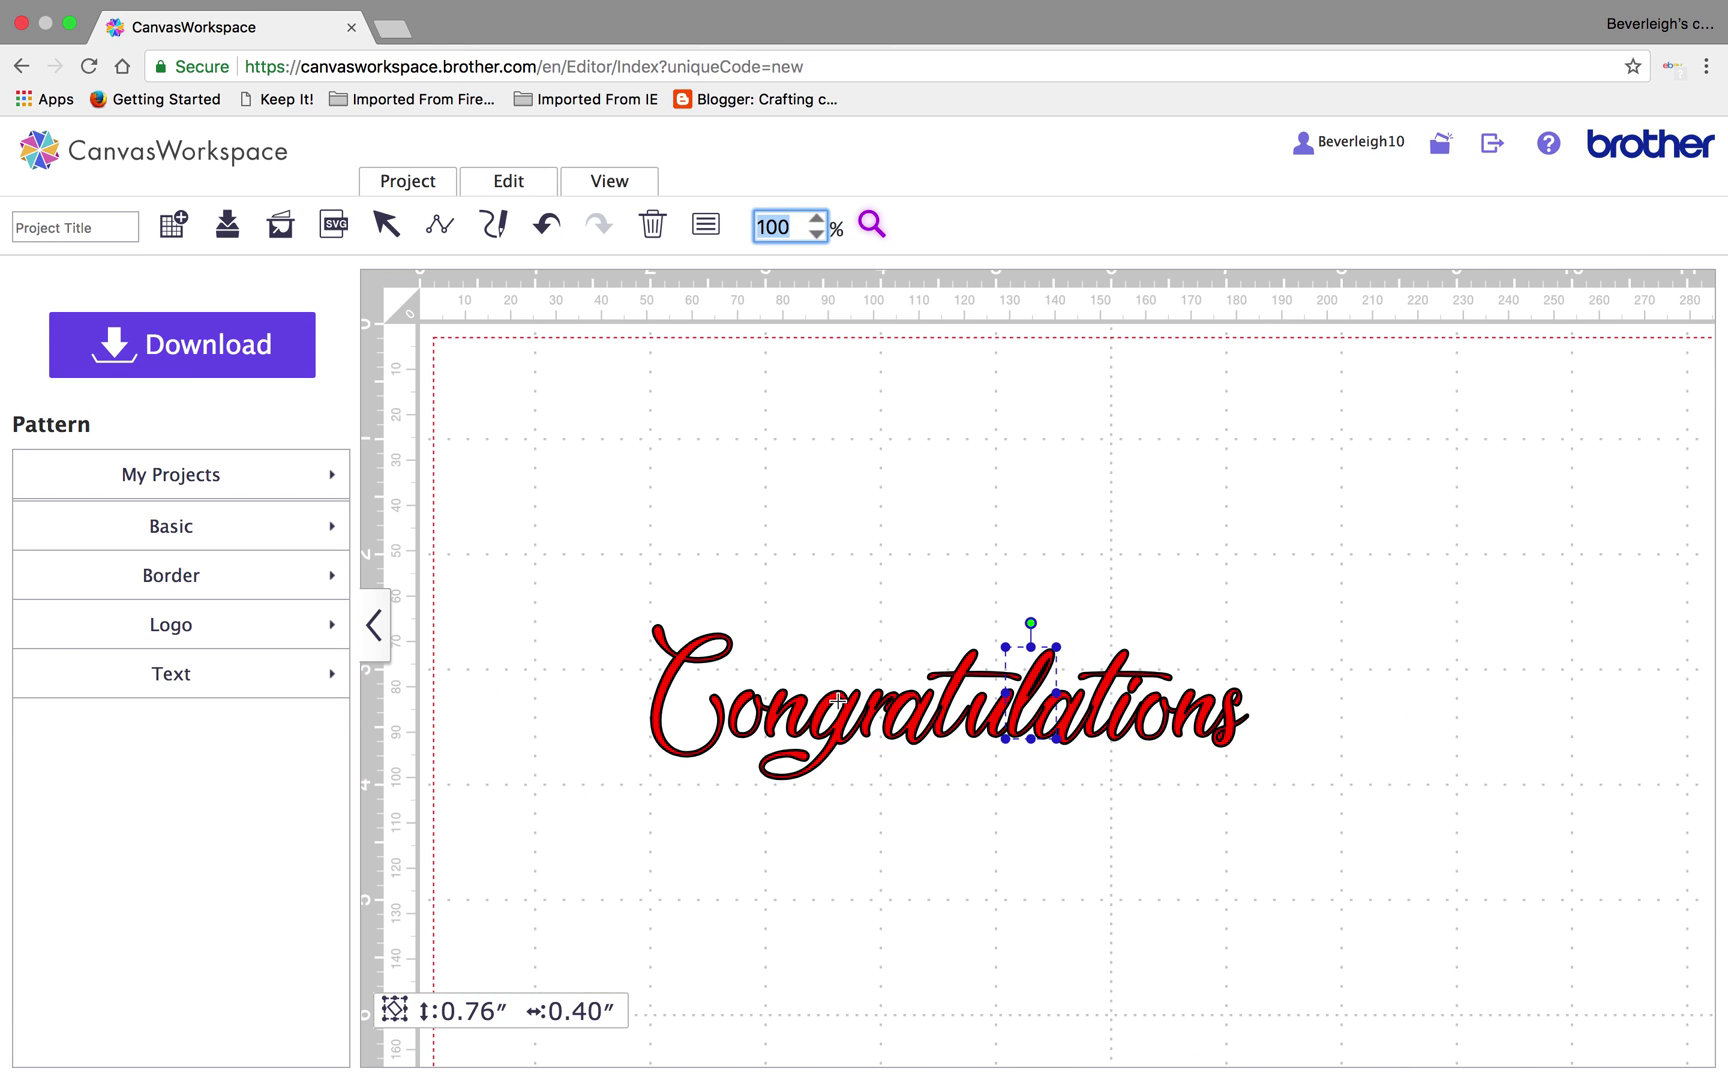
scroll(1115, 852, "up", 2)
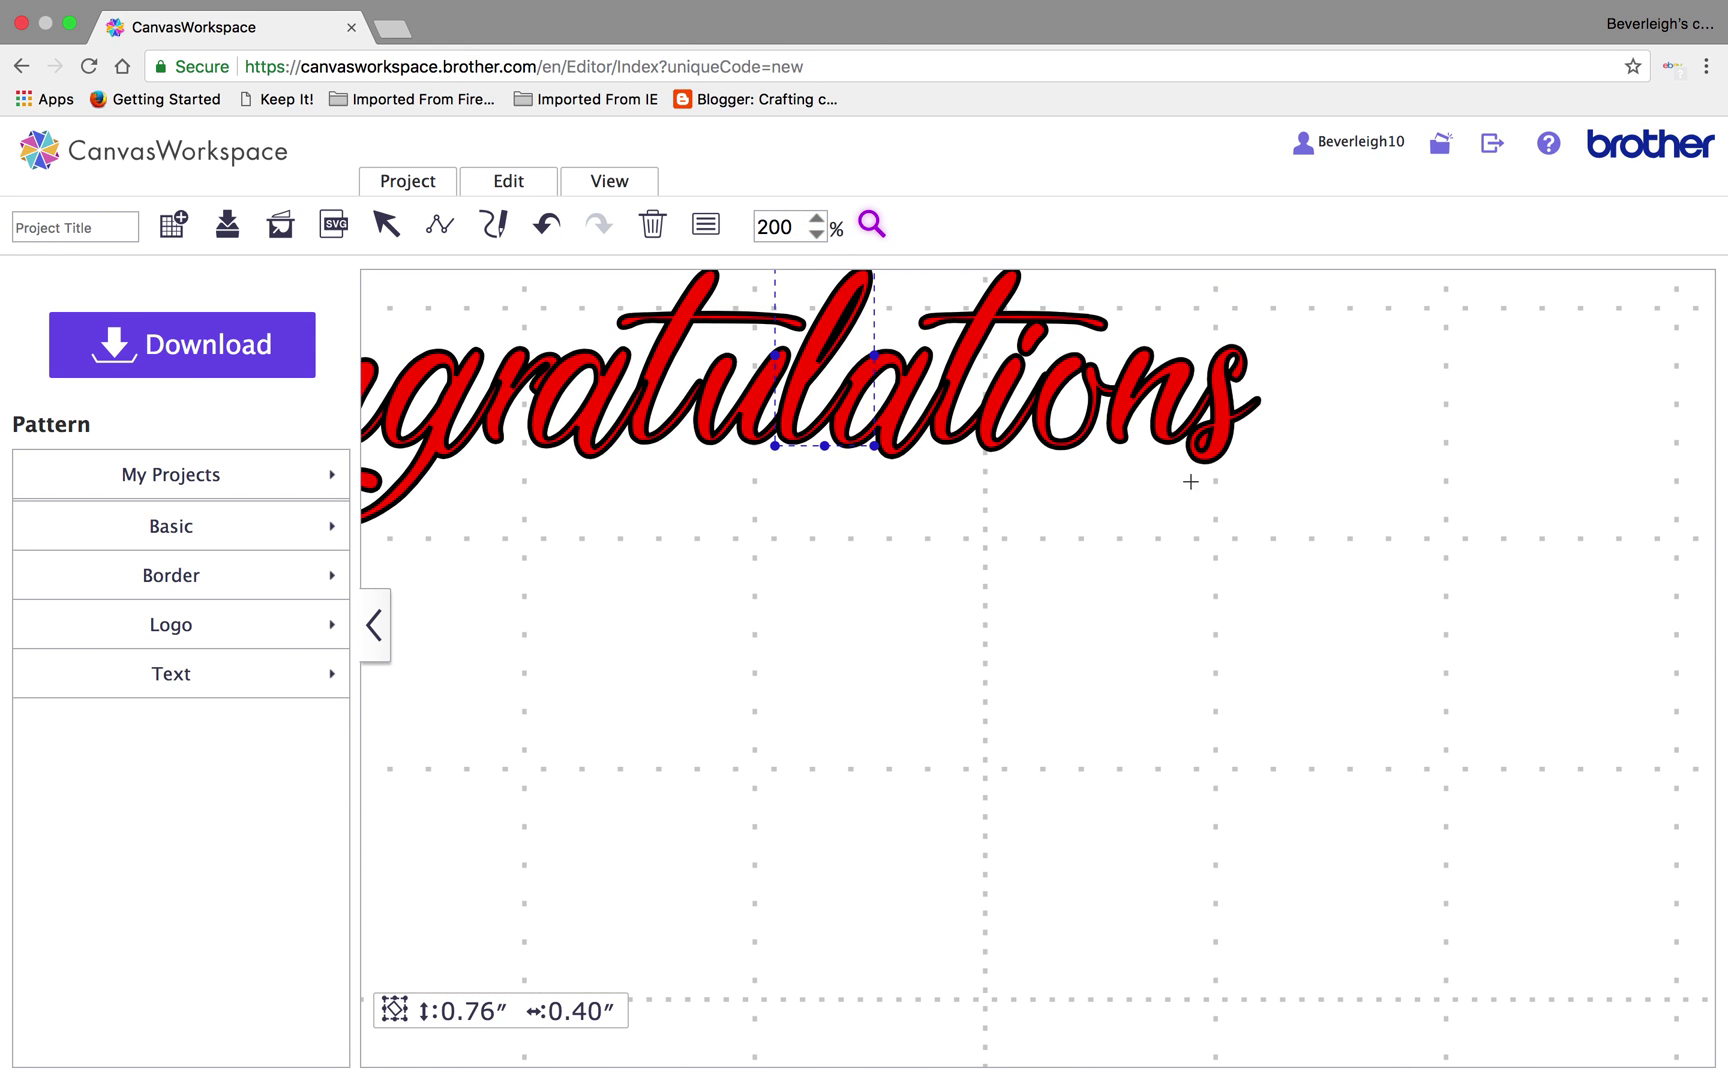
left_click(386, 224)
Subtract the overlap from the final 's' and zoom out to show the whole word
left_click(1204, 444)
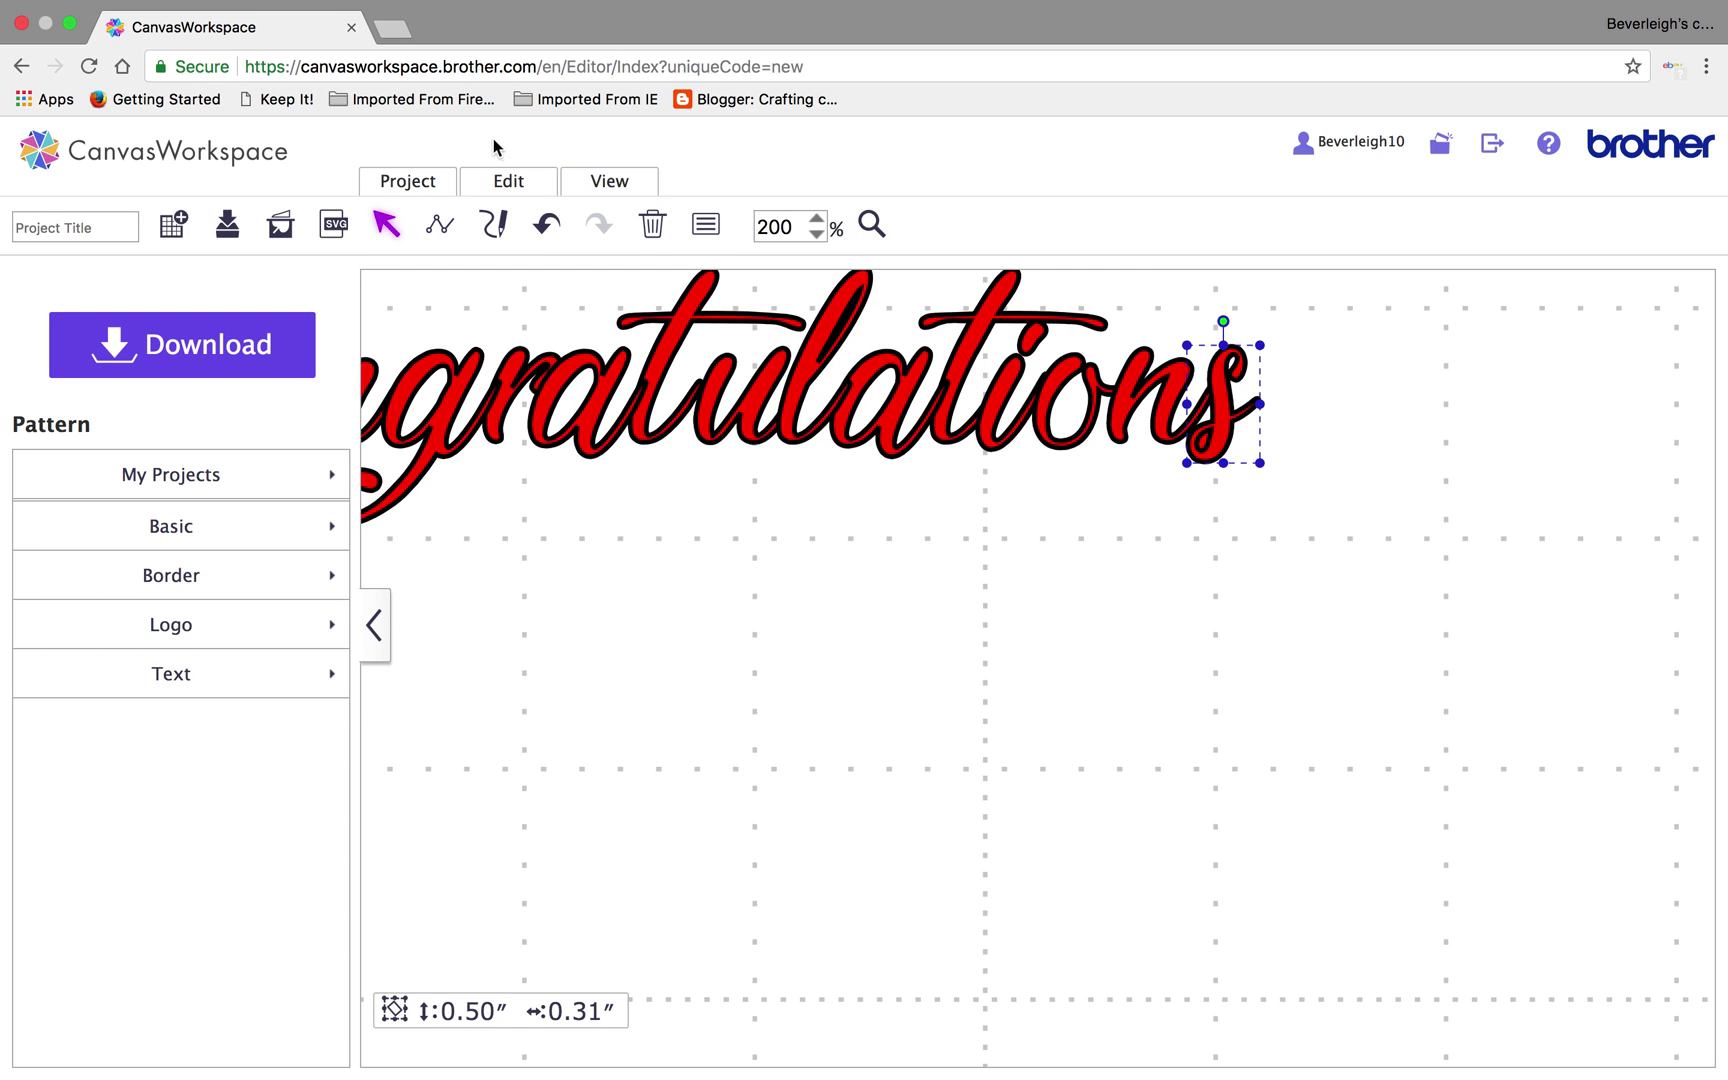
left_click(508, 180)
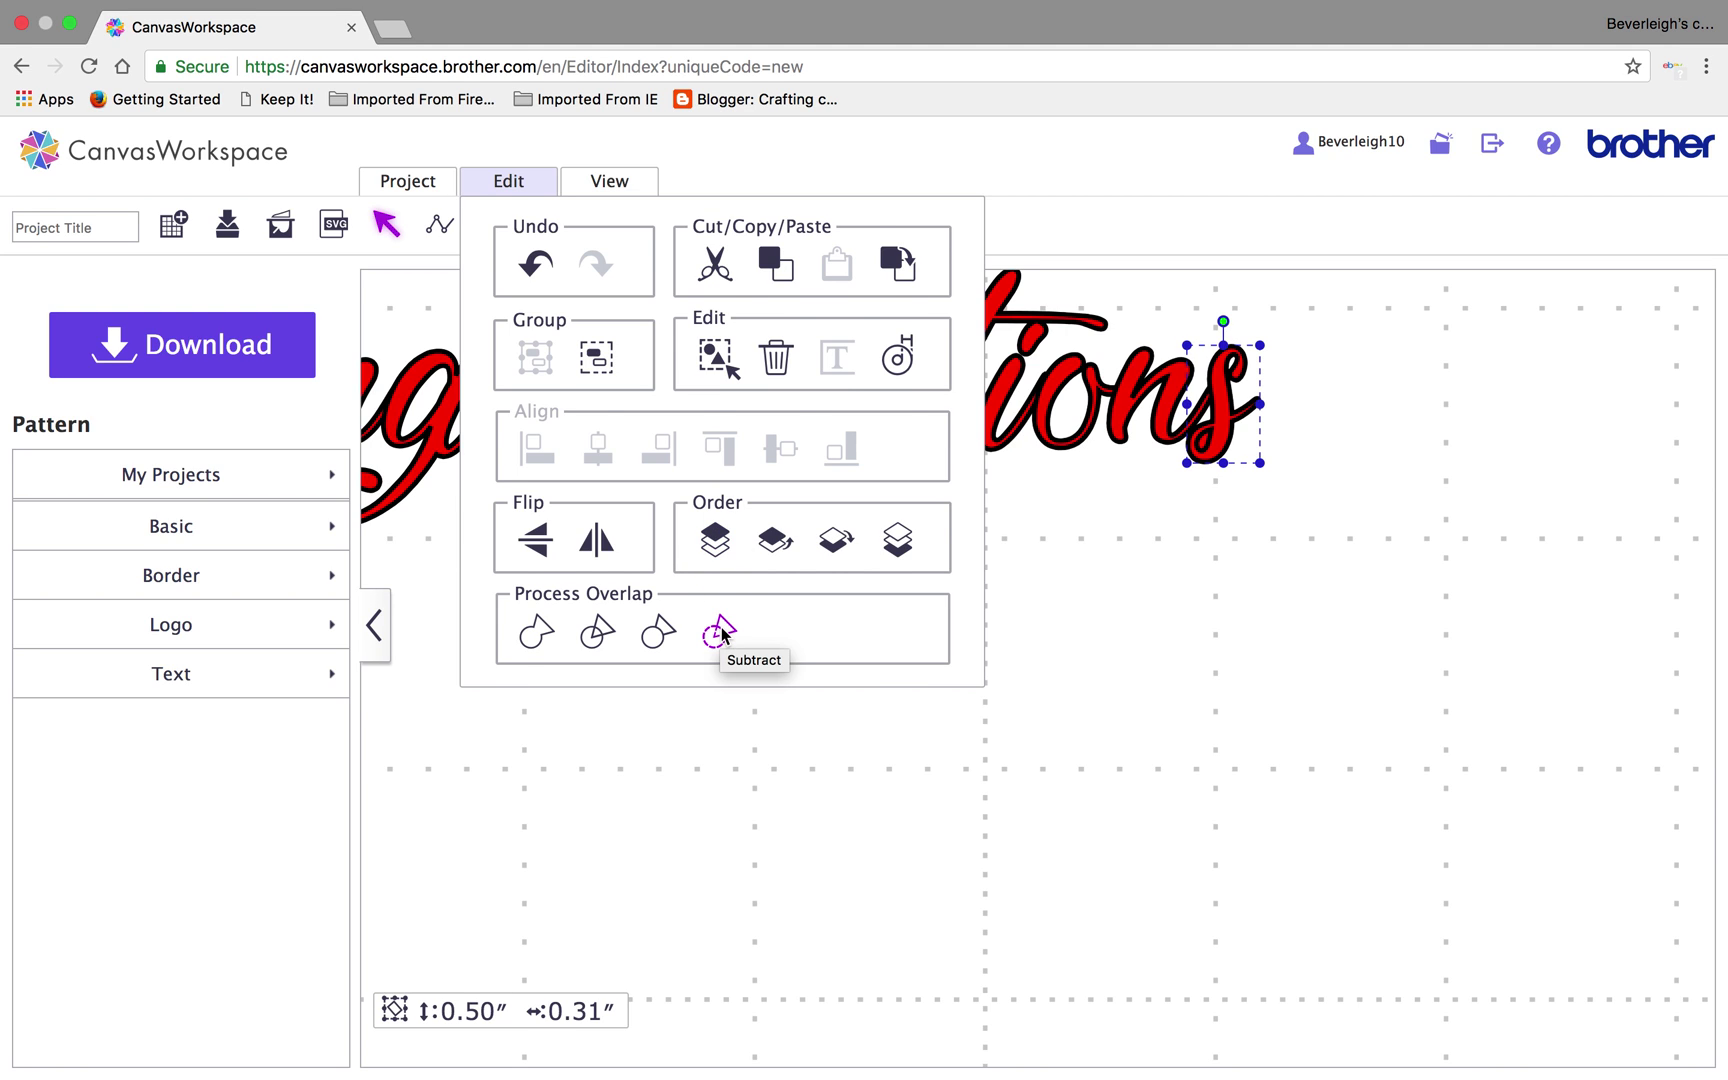
left_click(720, 632)
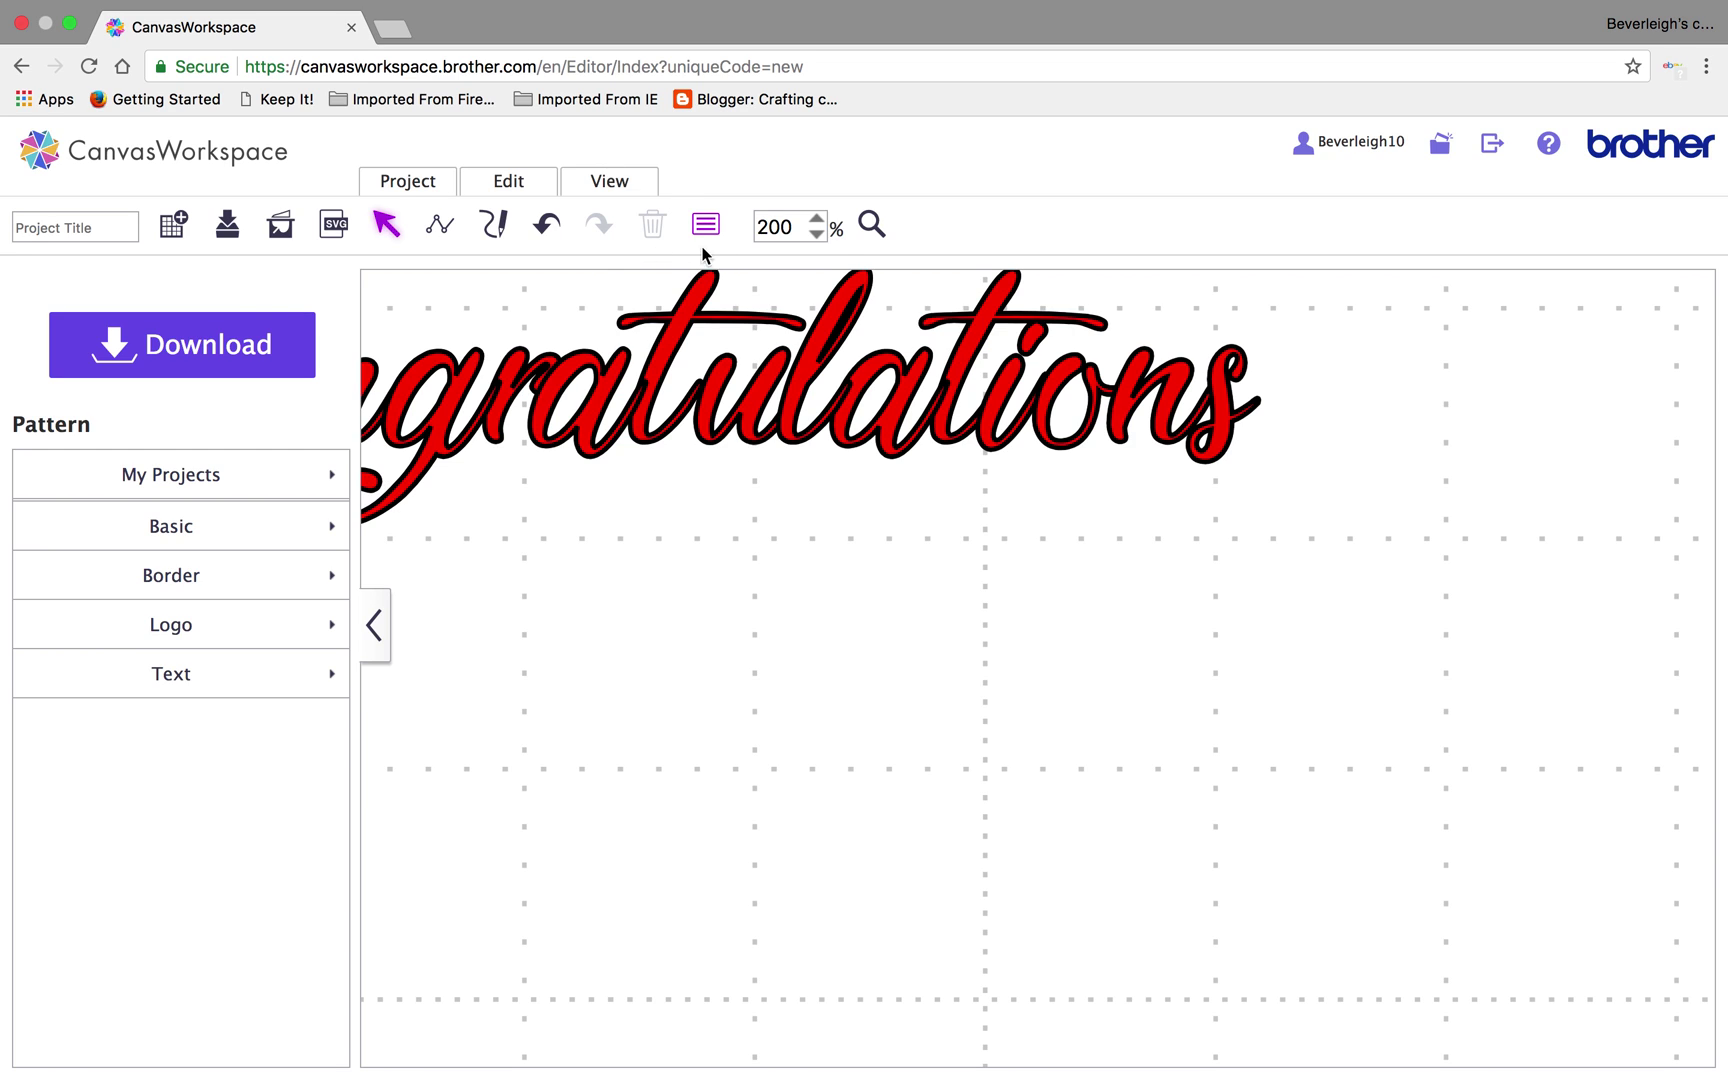
left_click(817, 233)
left_click(817, 233)
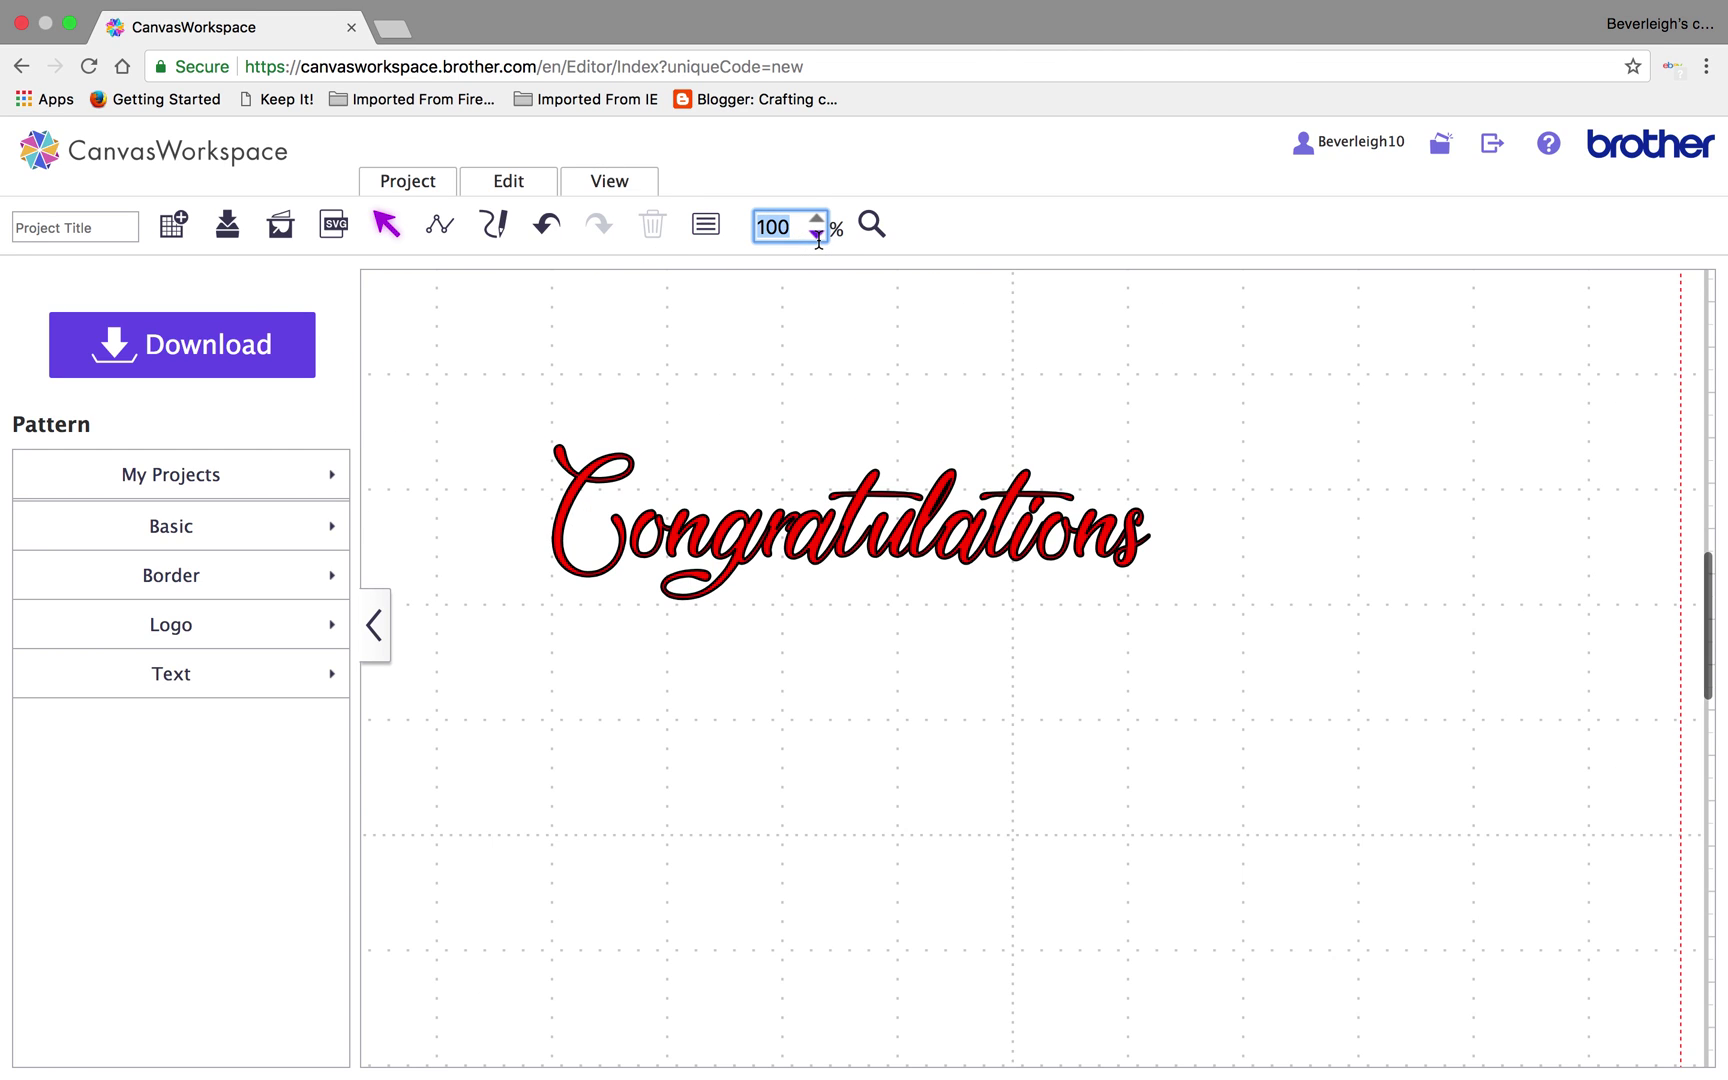
left_click(848, 737)
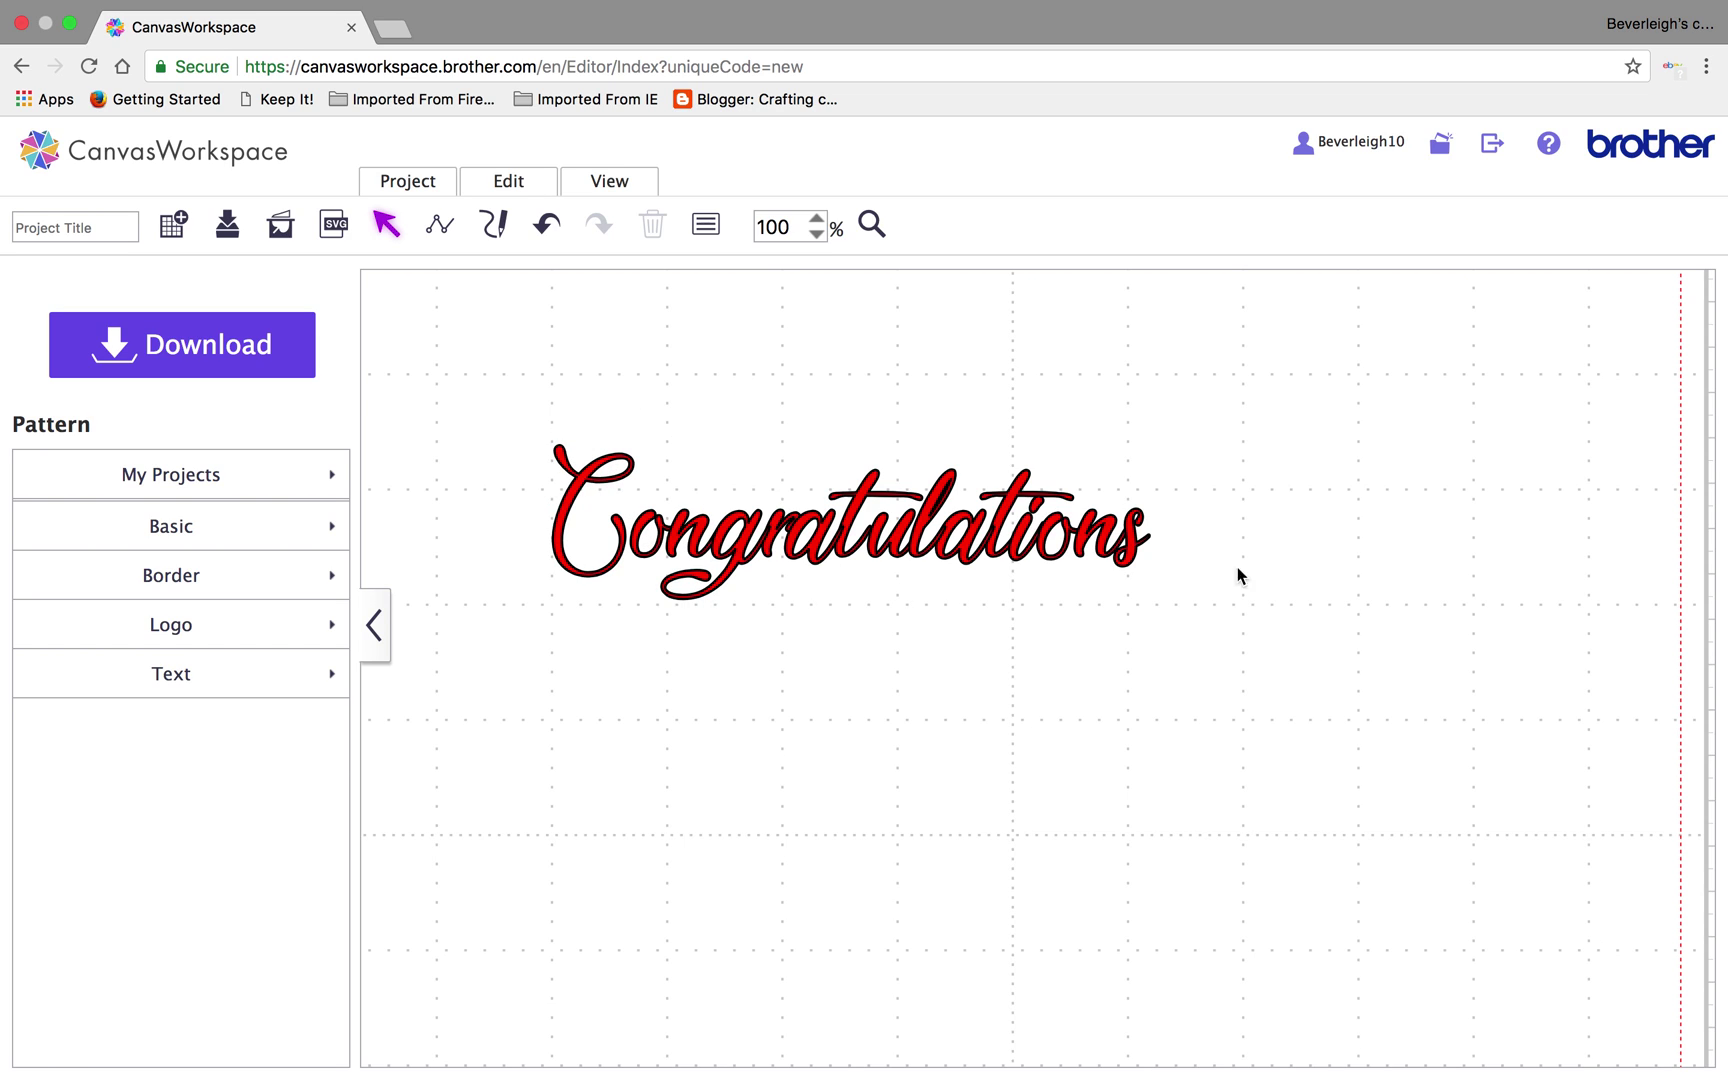
Weld all the letter pieces, inspect the result up close, then undo the weld
left_click_drag(1148, 567, 655, 392)
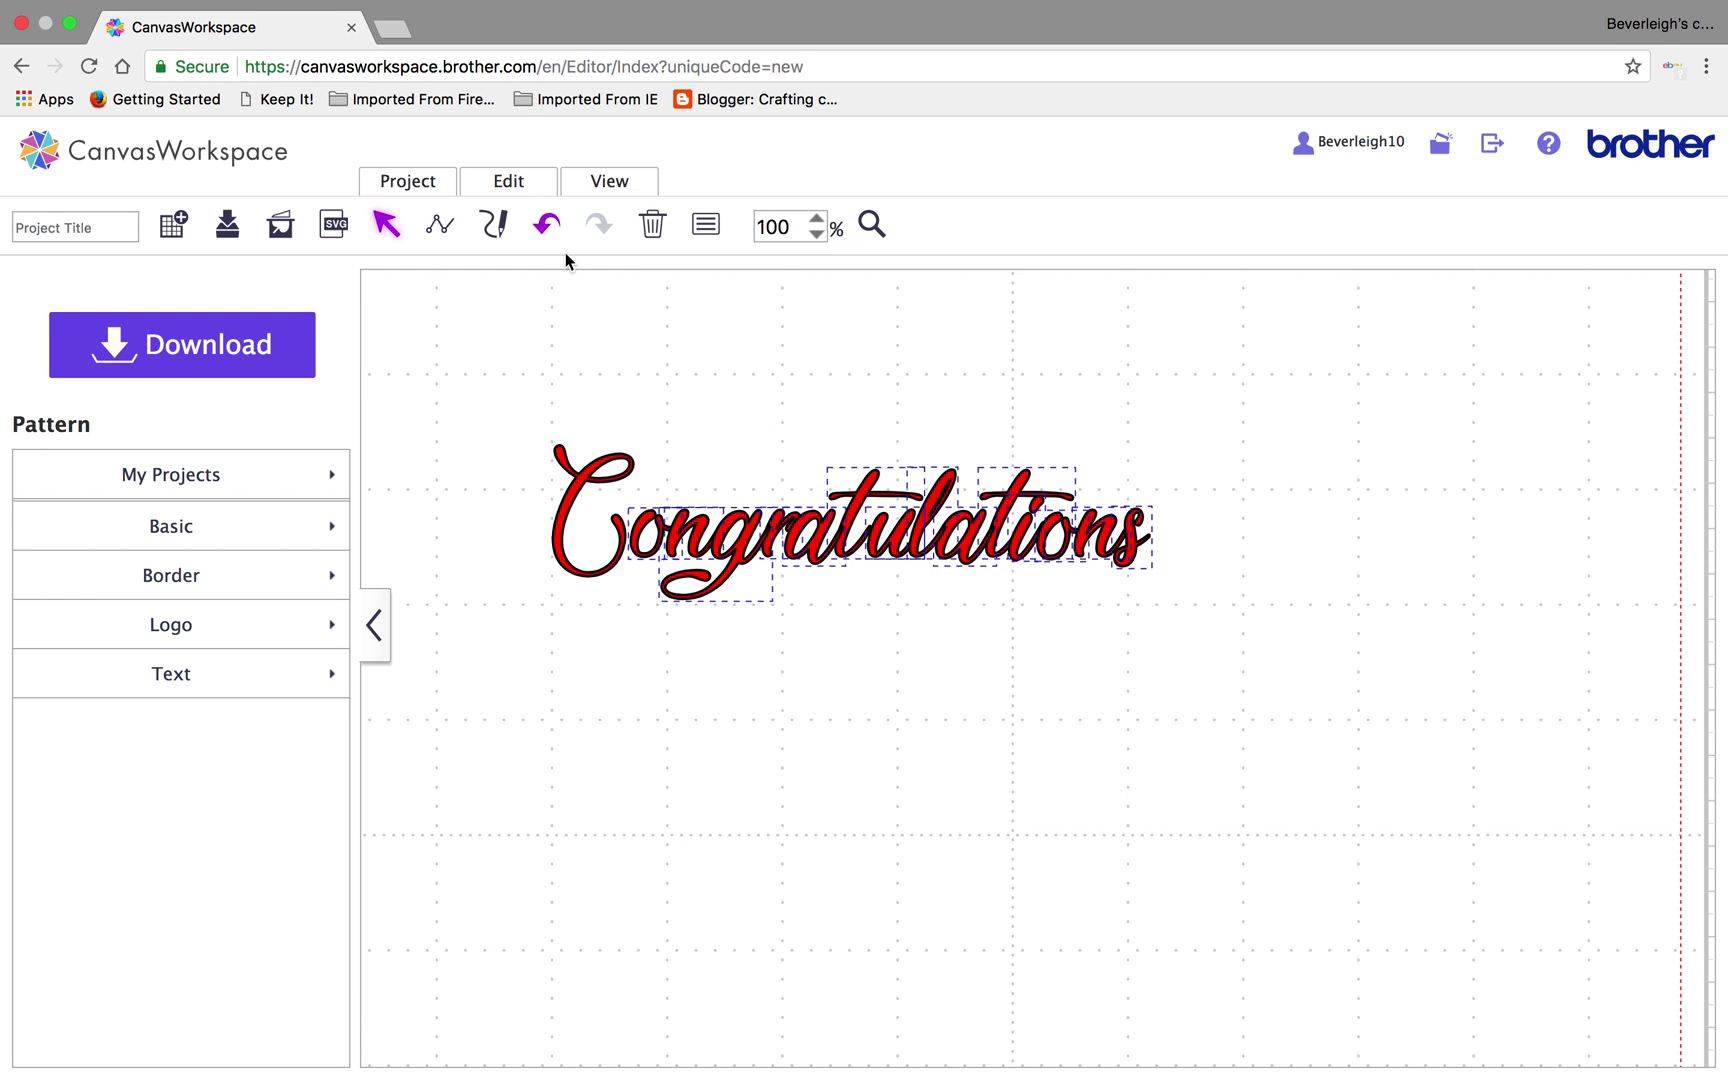
left_click(521, 183)
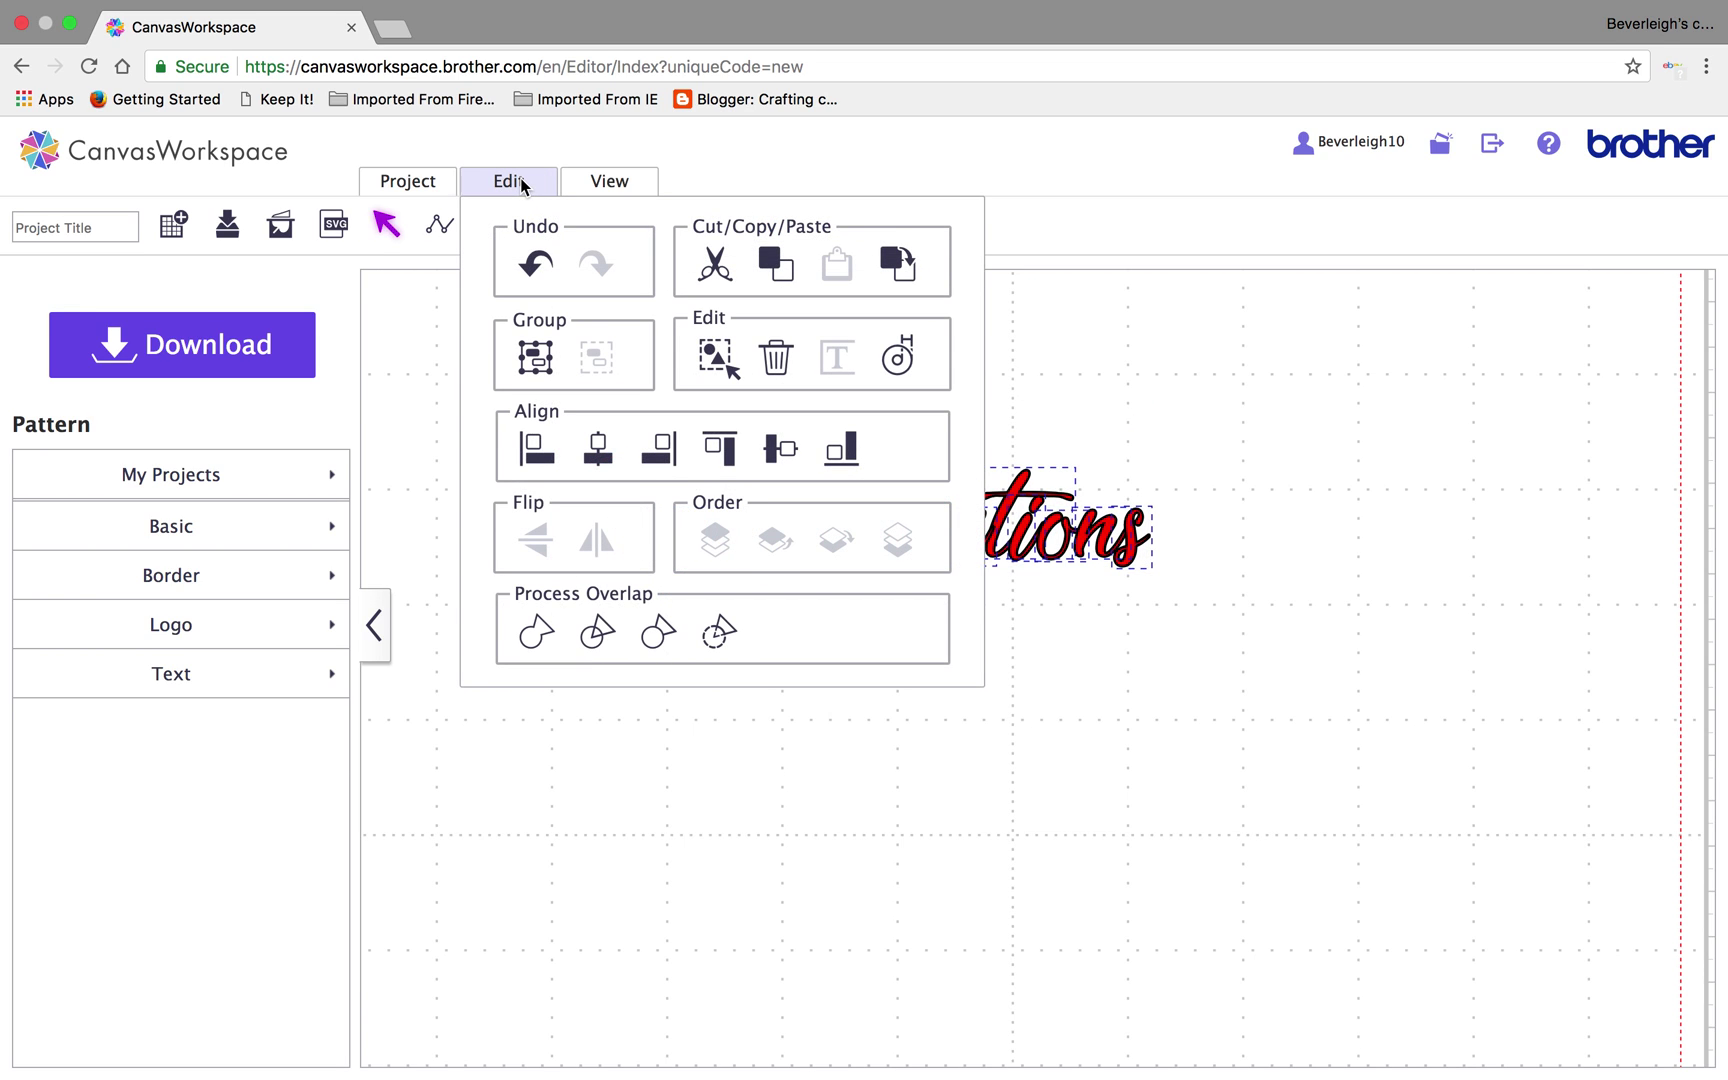
left_click(540, 633)
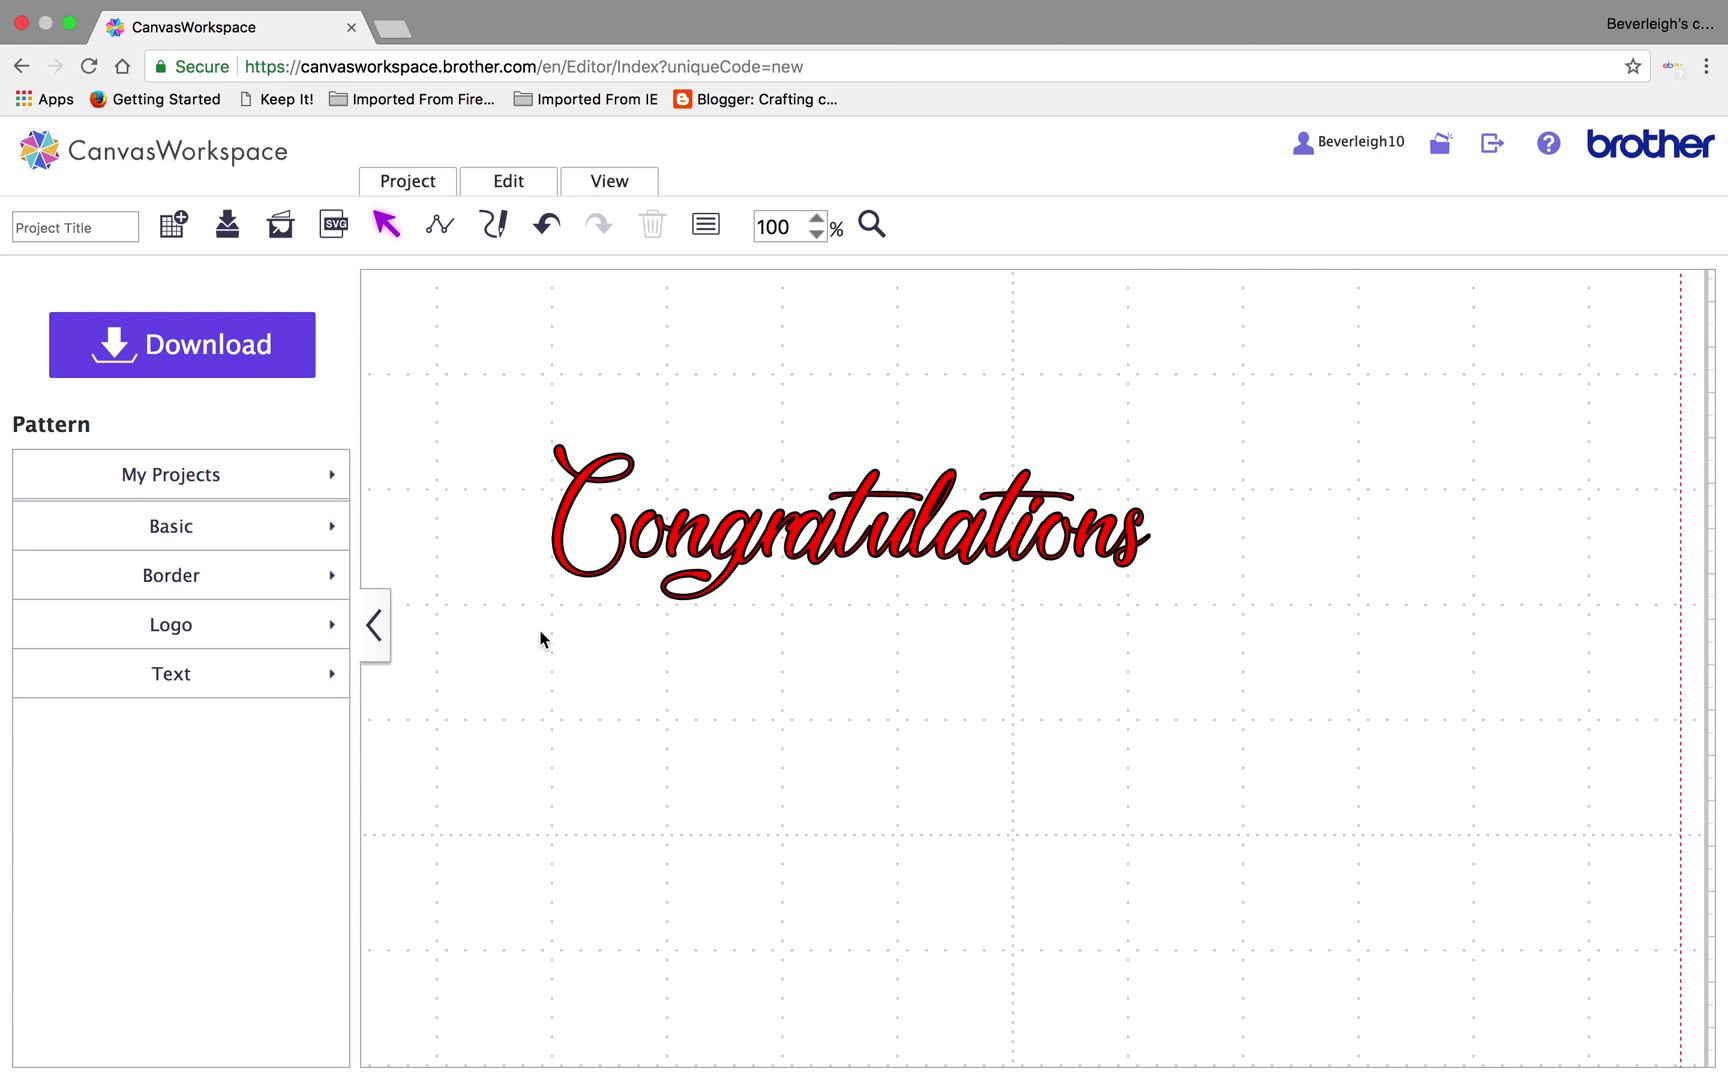
left_click(818, 220)
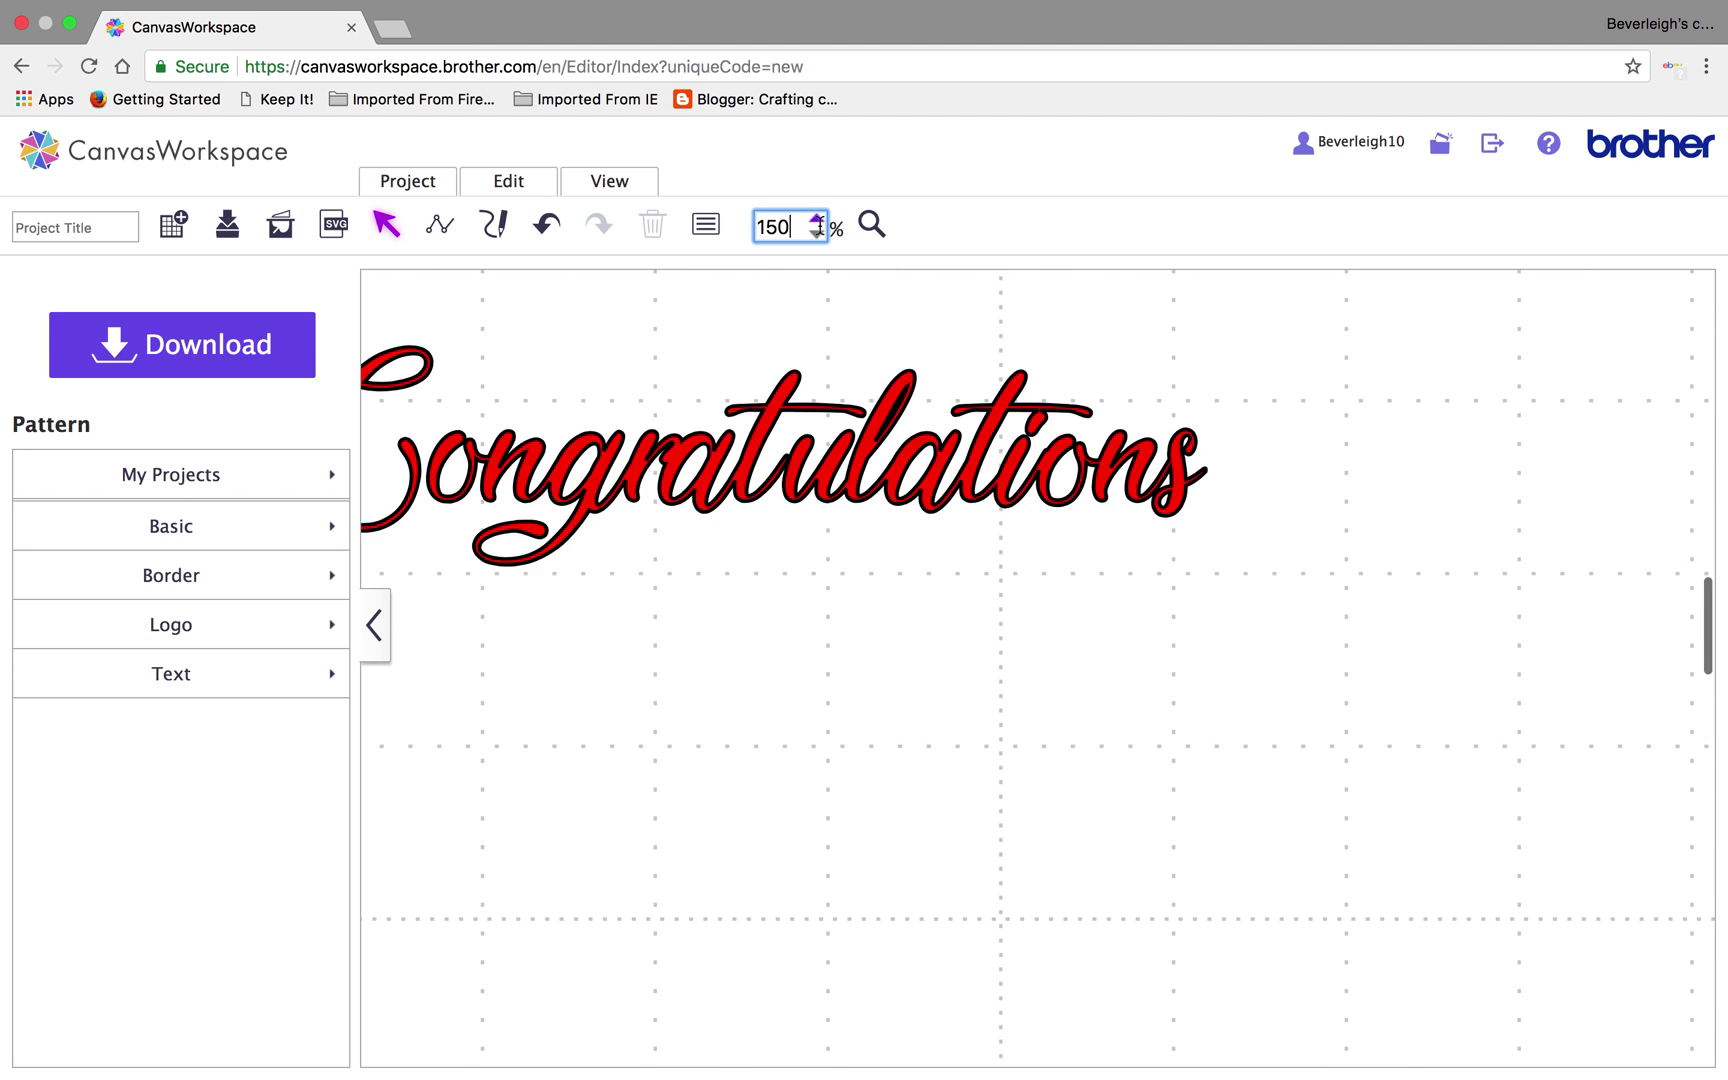
left_click(818, 220)
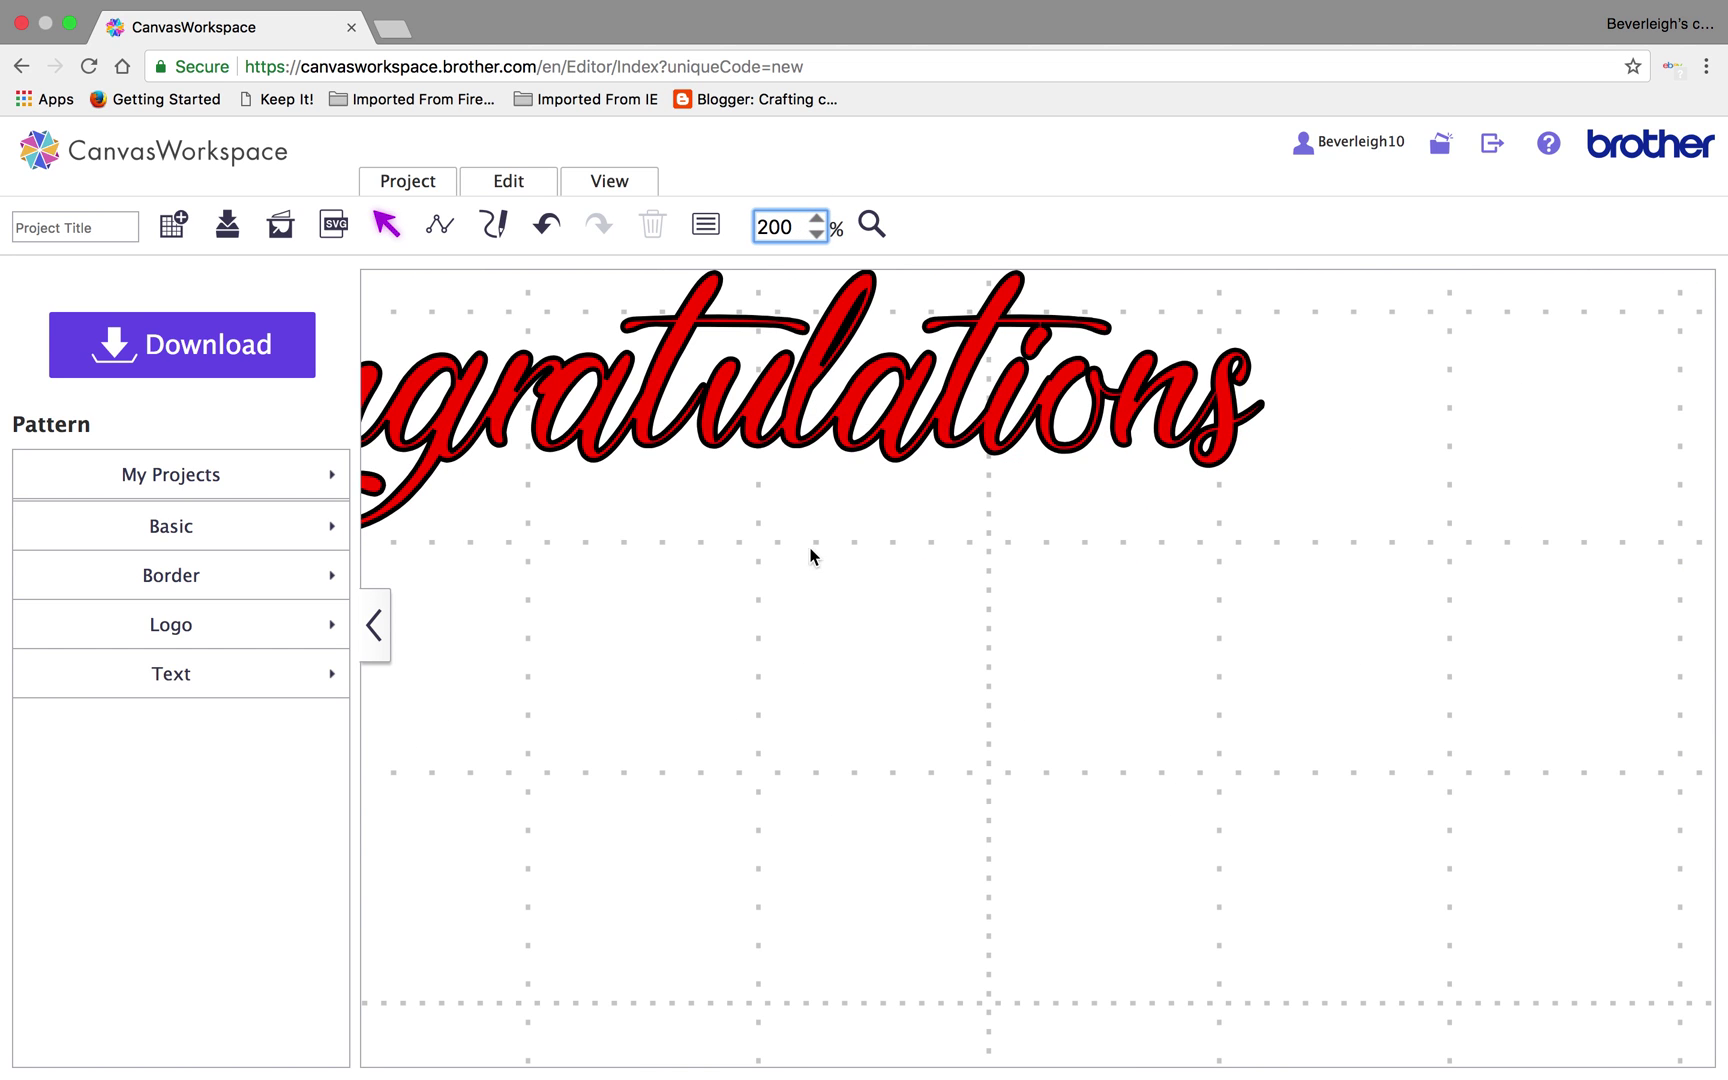
scroll(651, 460, "left", 5)
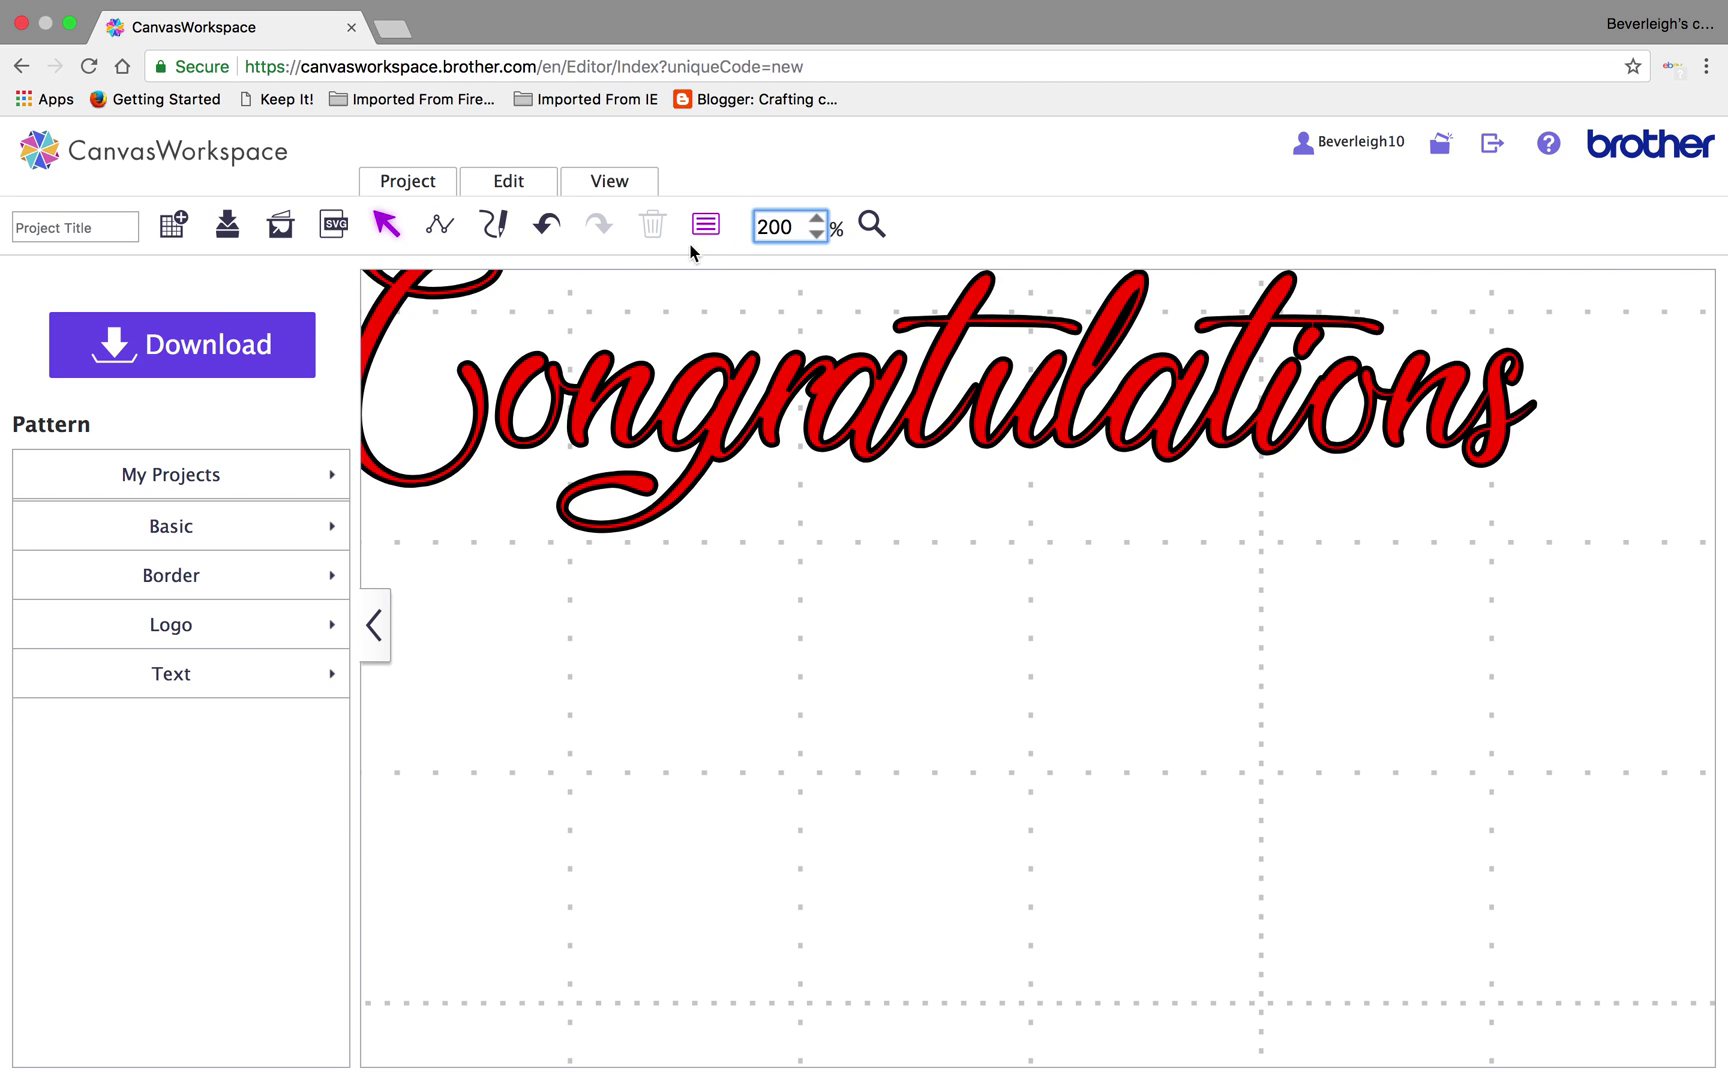
left_click(547, 222)
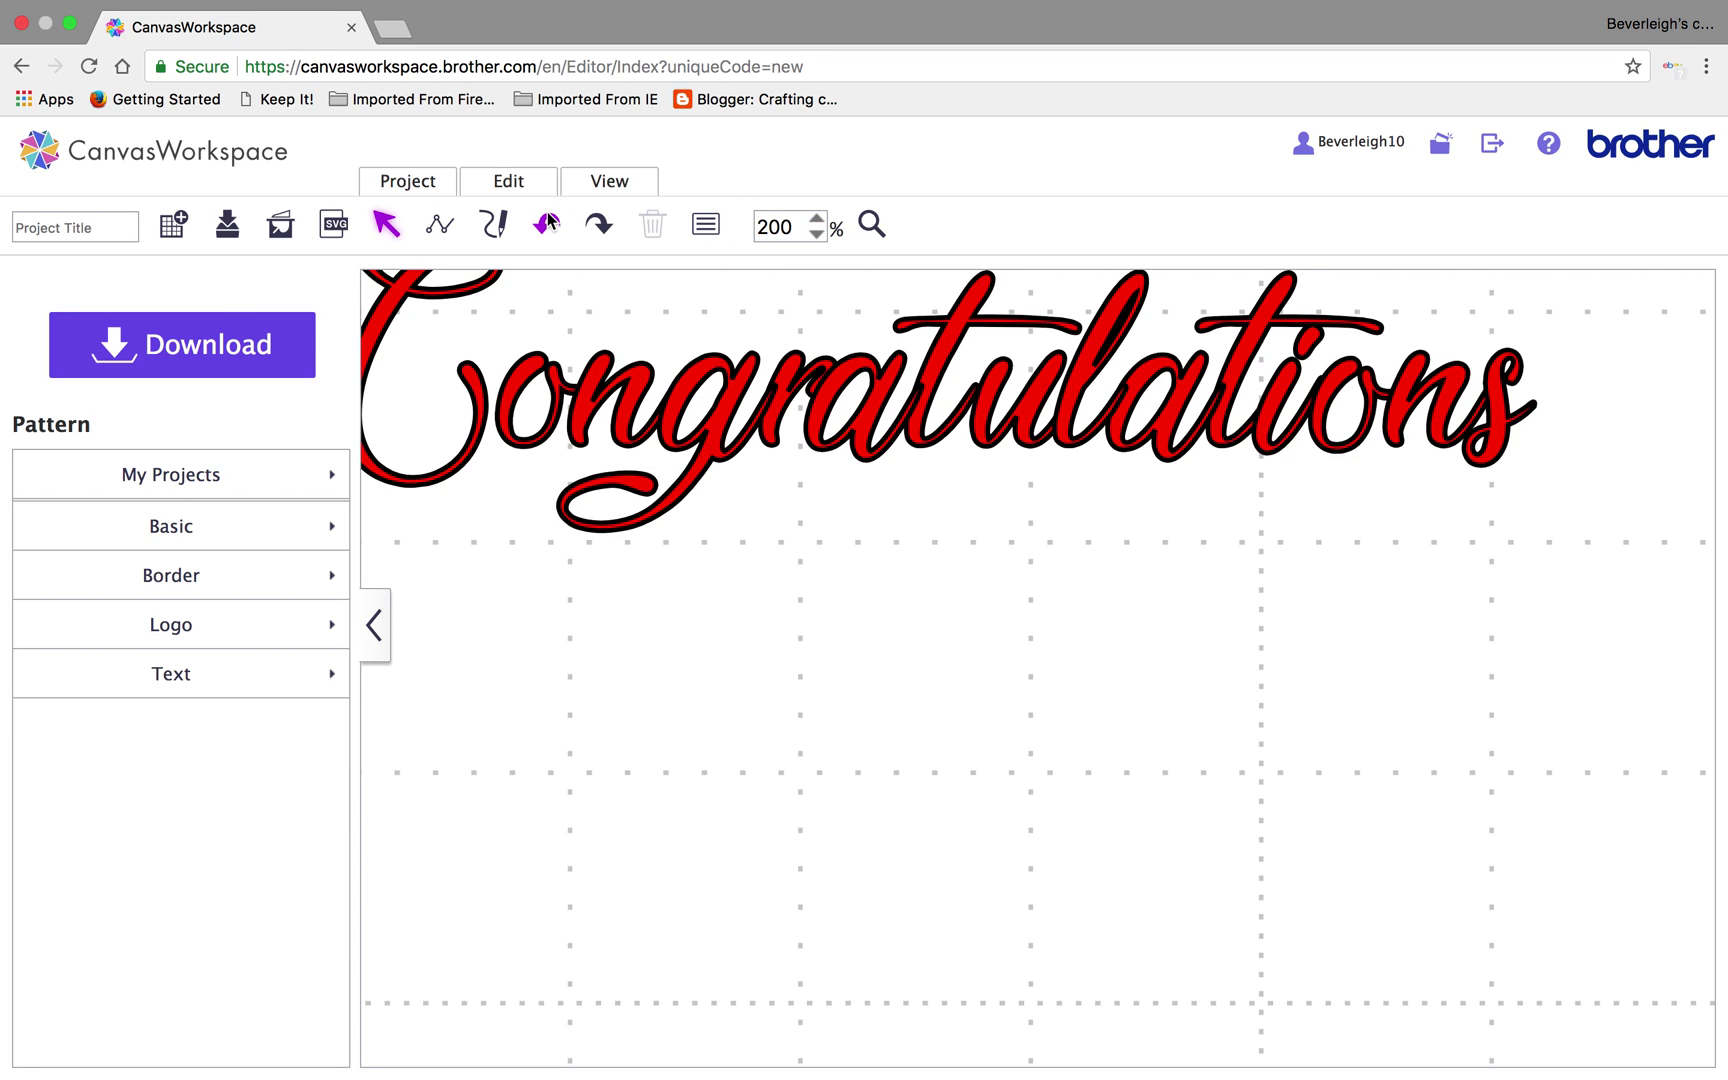
Nudge the 't' slightly right, then select all the letters and weld them into one shape
left_click(932, 361)
left_click_drag(932, 361, 941, 361)
left_click(860, 540)
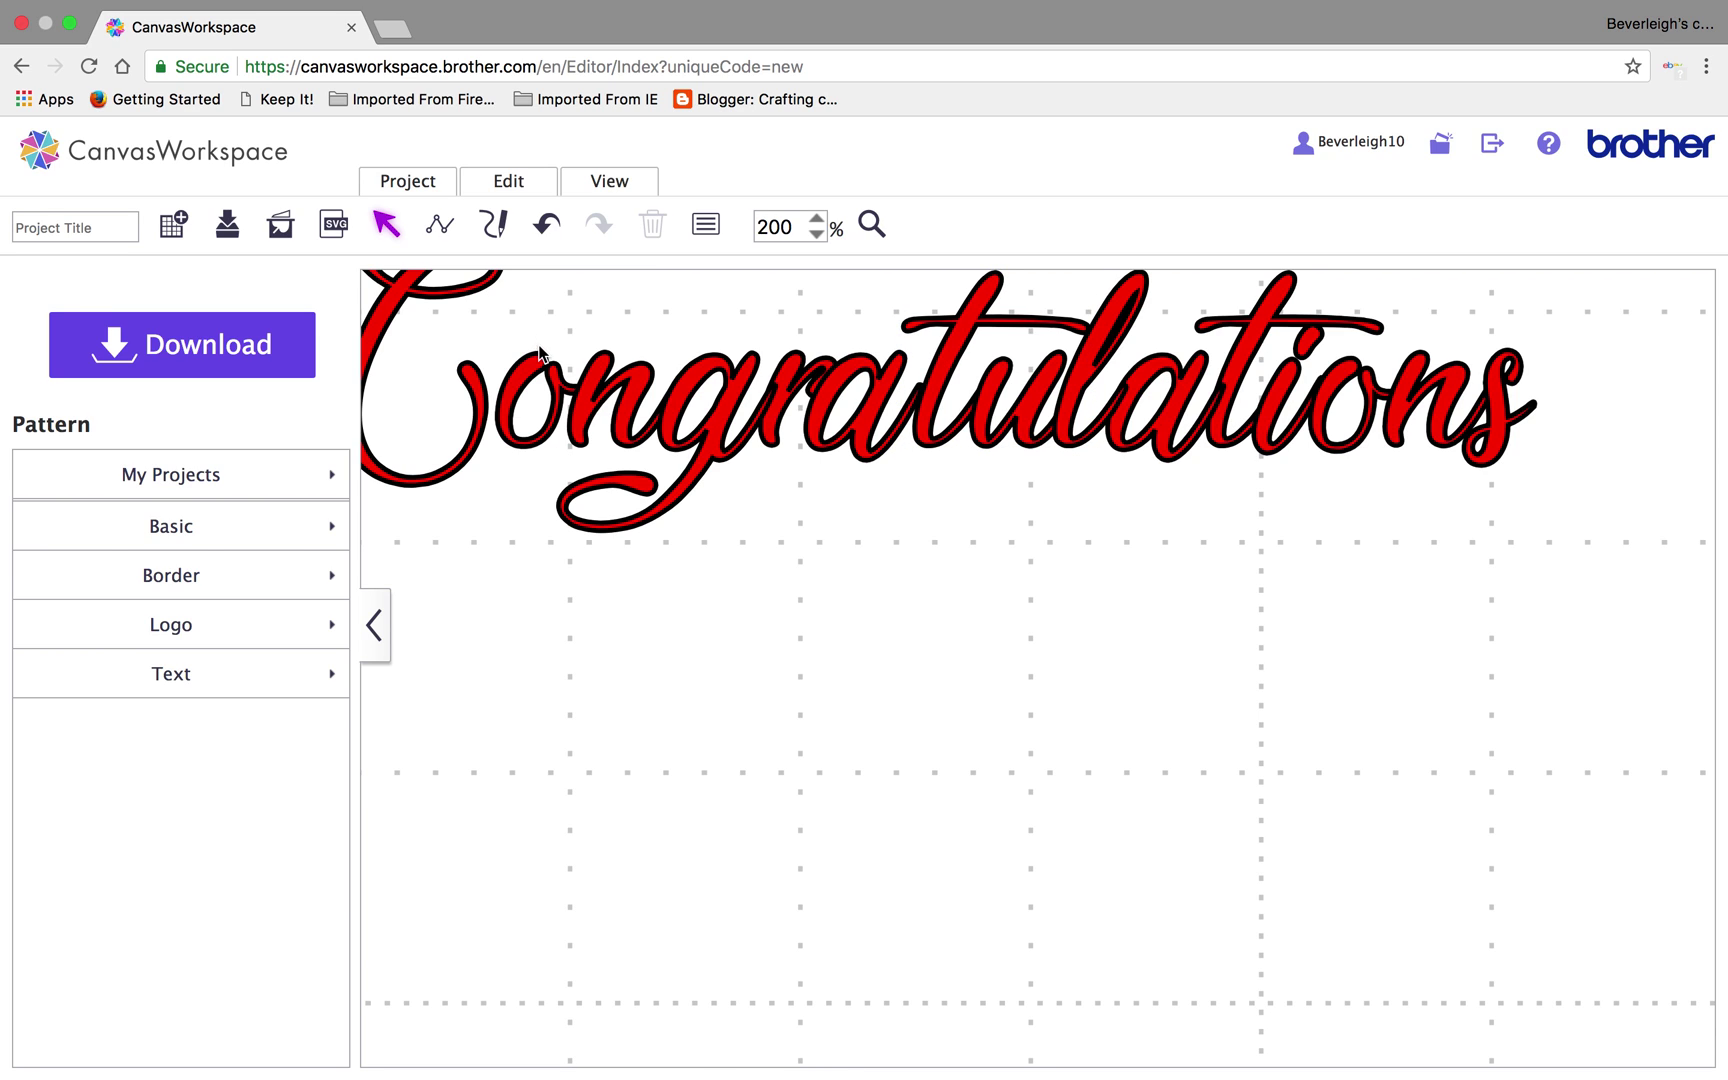
left_click_drag(516, 313, 874, 436)
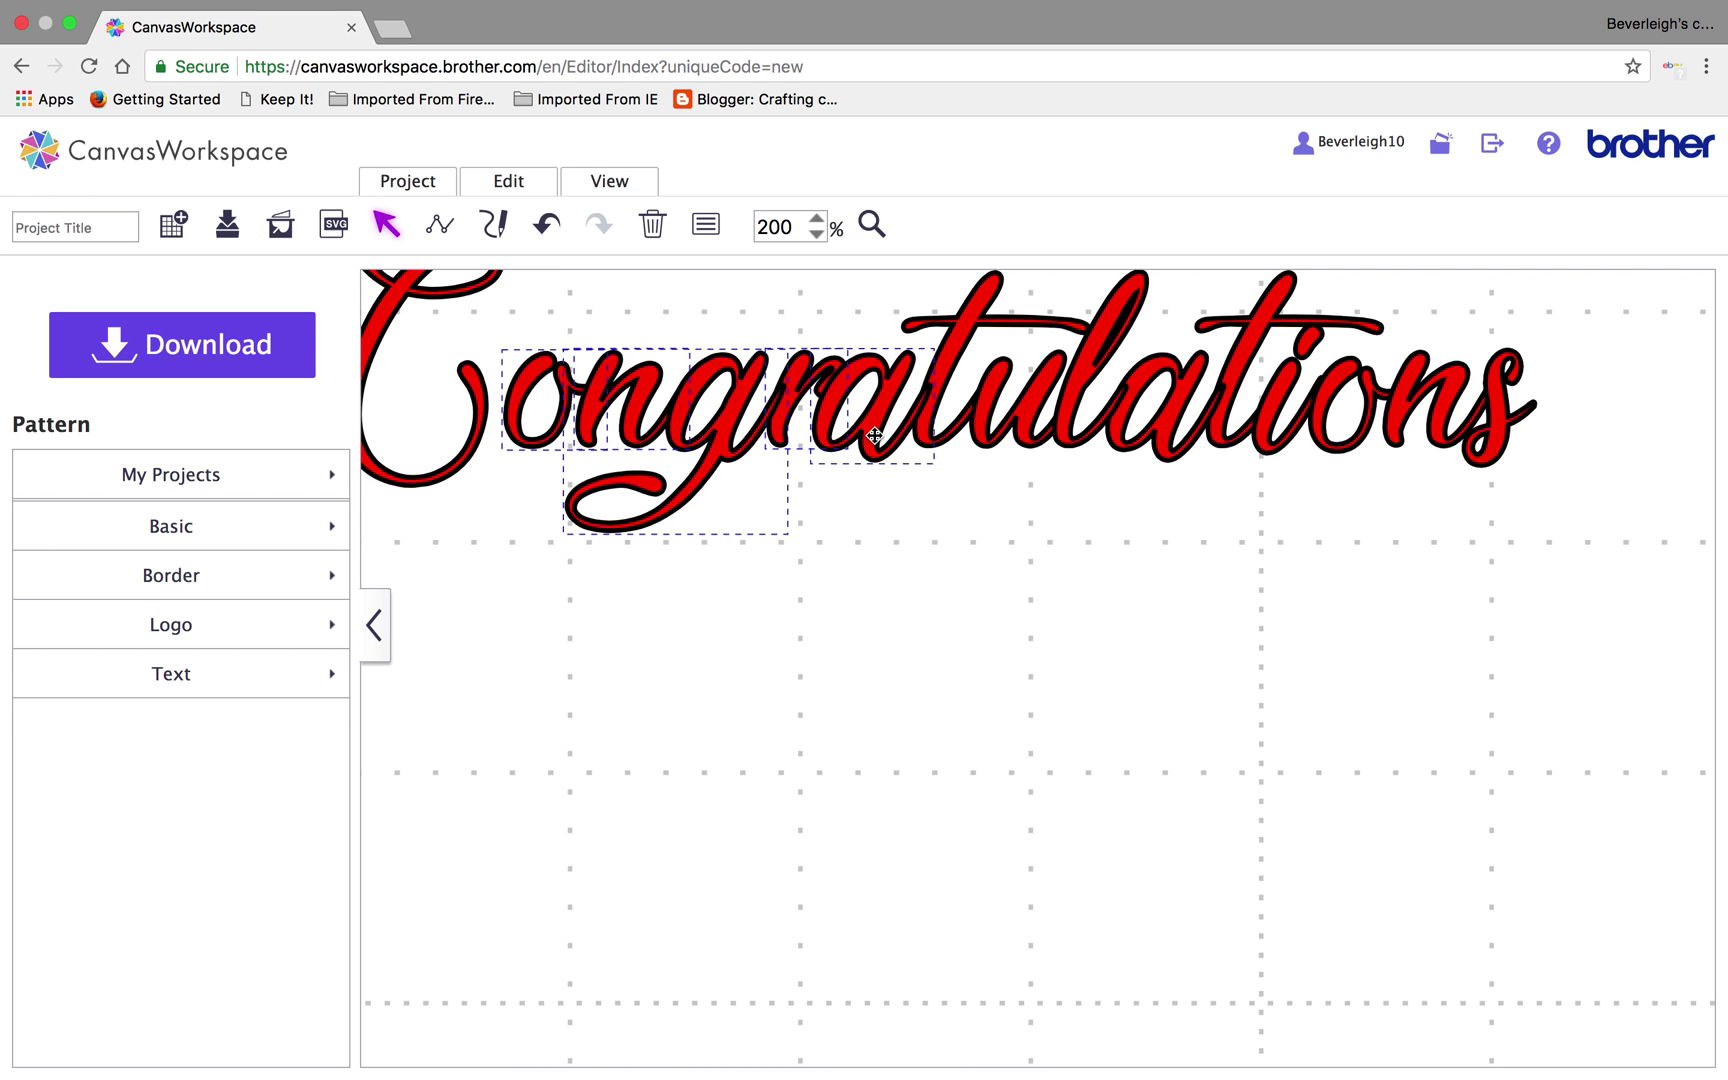
left_click(1107, 558)
scroll(1106, 558, "up", 5)
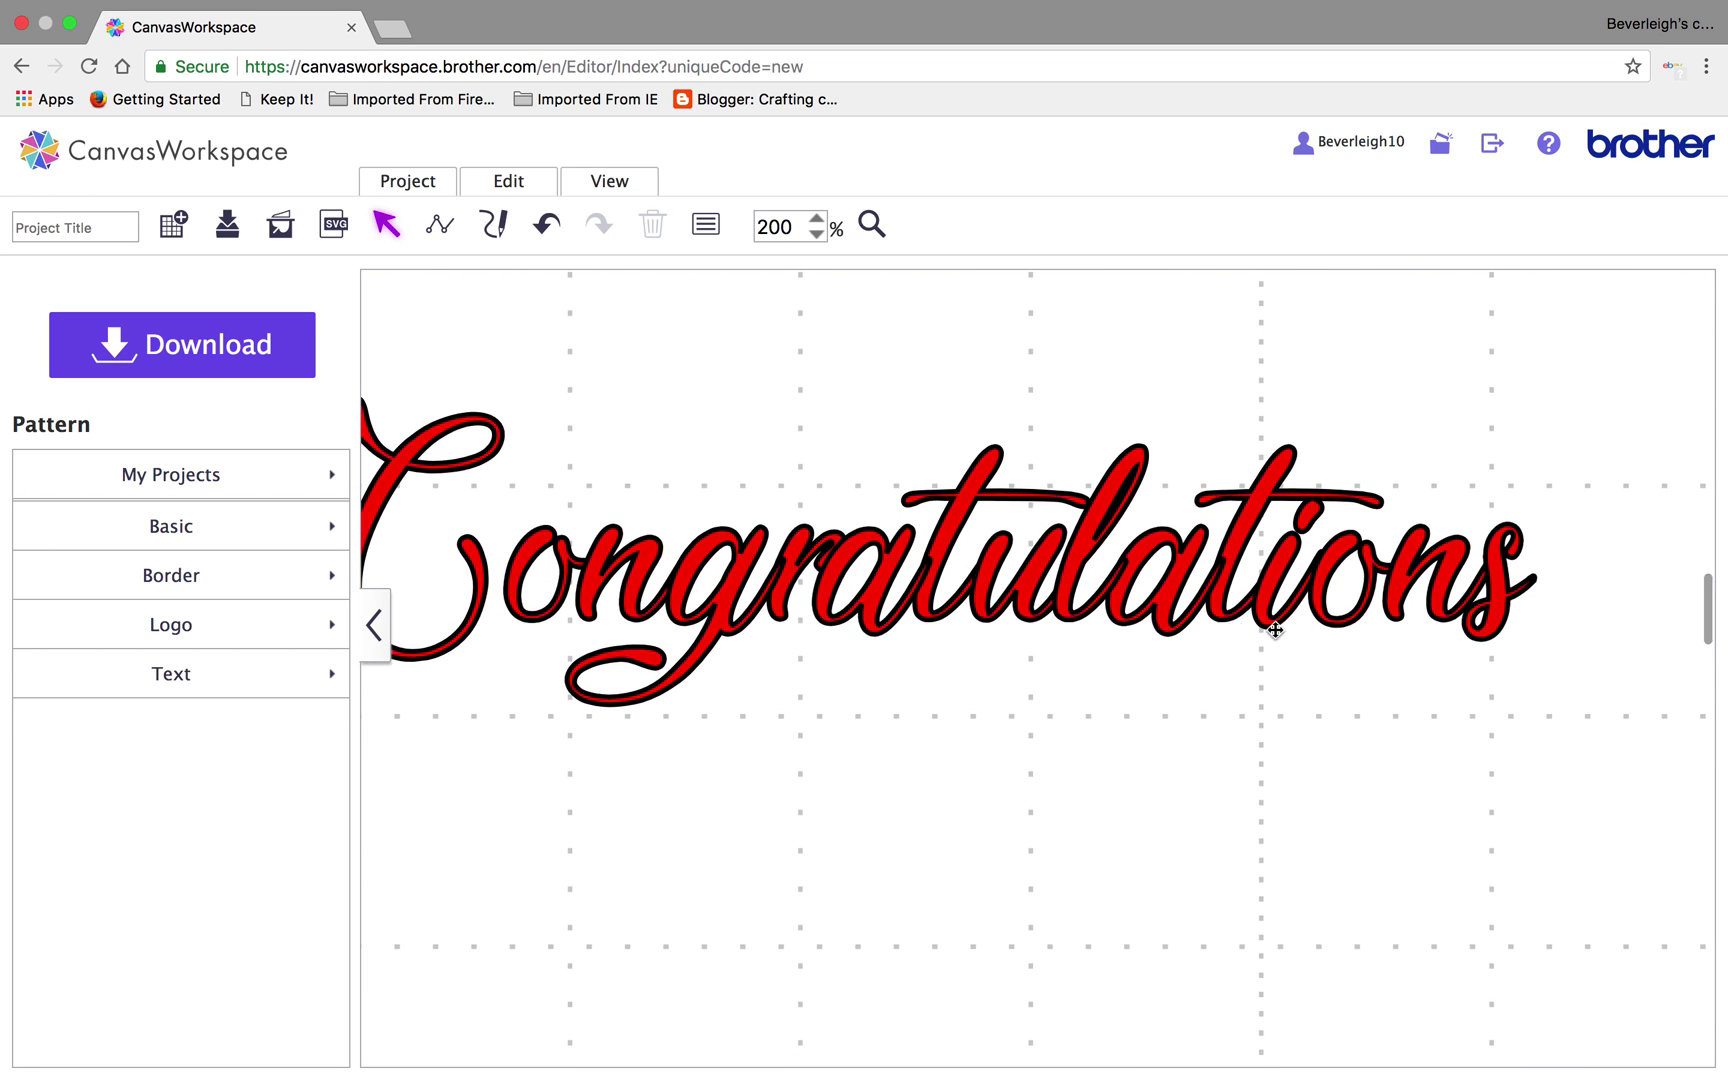
left_click_drag(1628, 655, 530, 440)
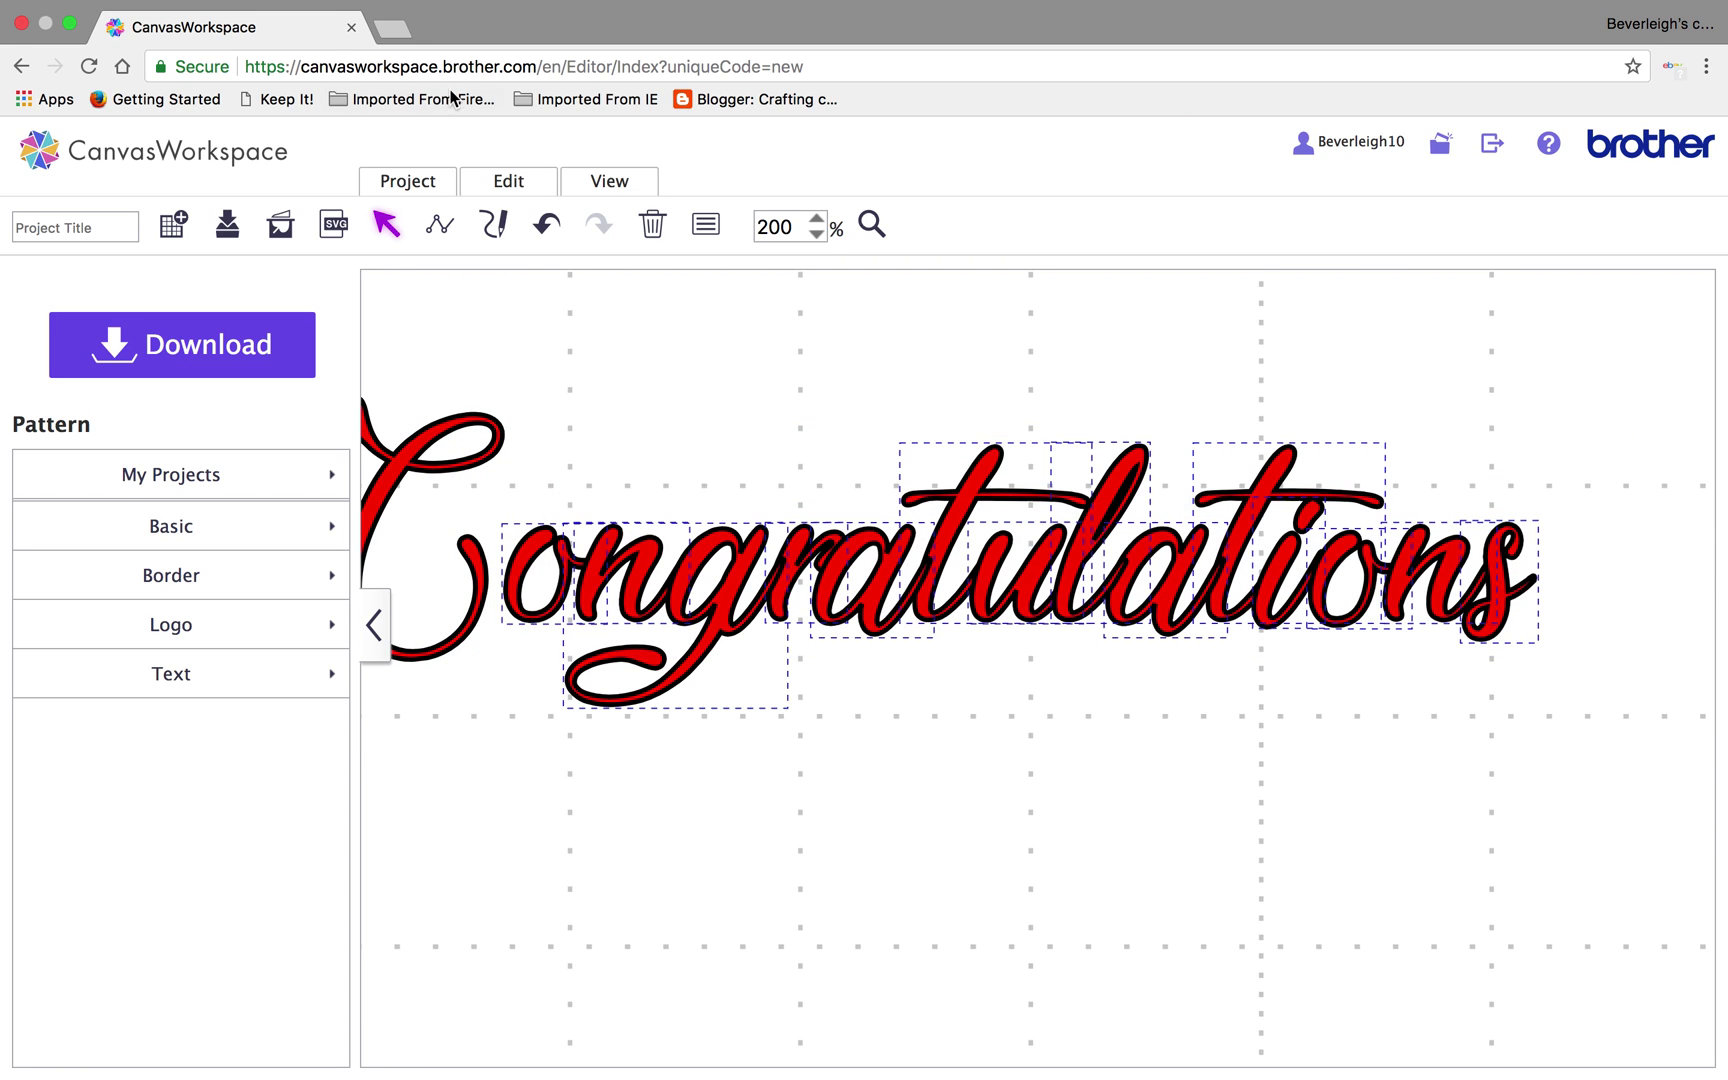
left_click(535, 190)
left_click(537, 630)
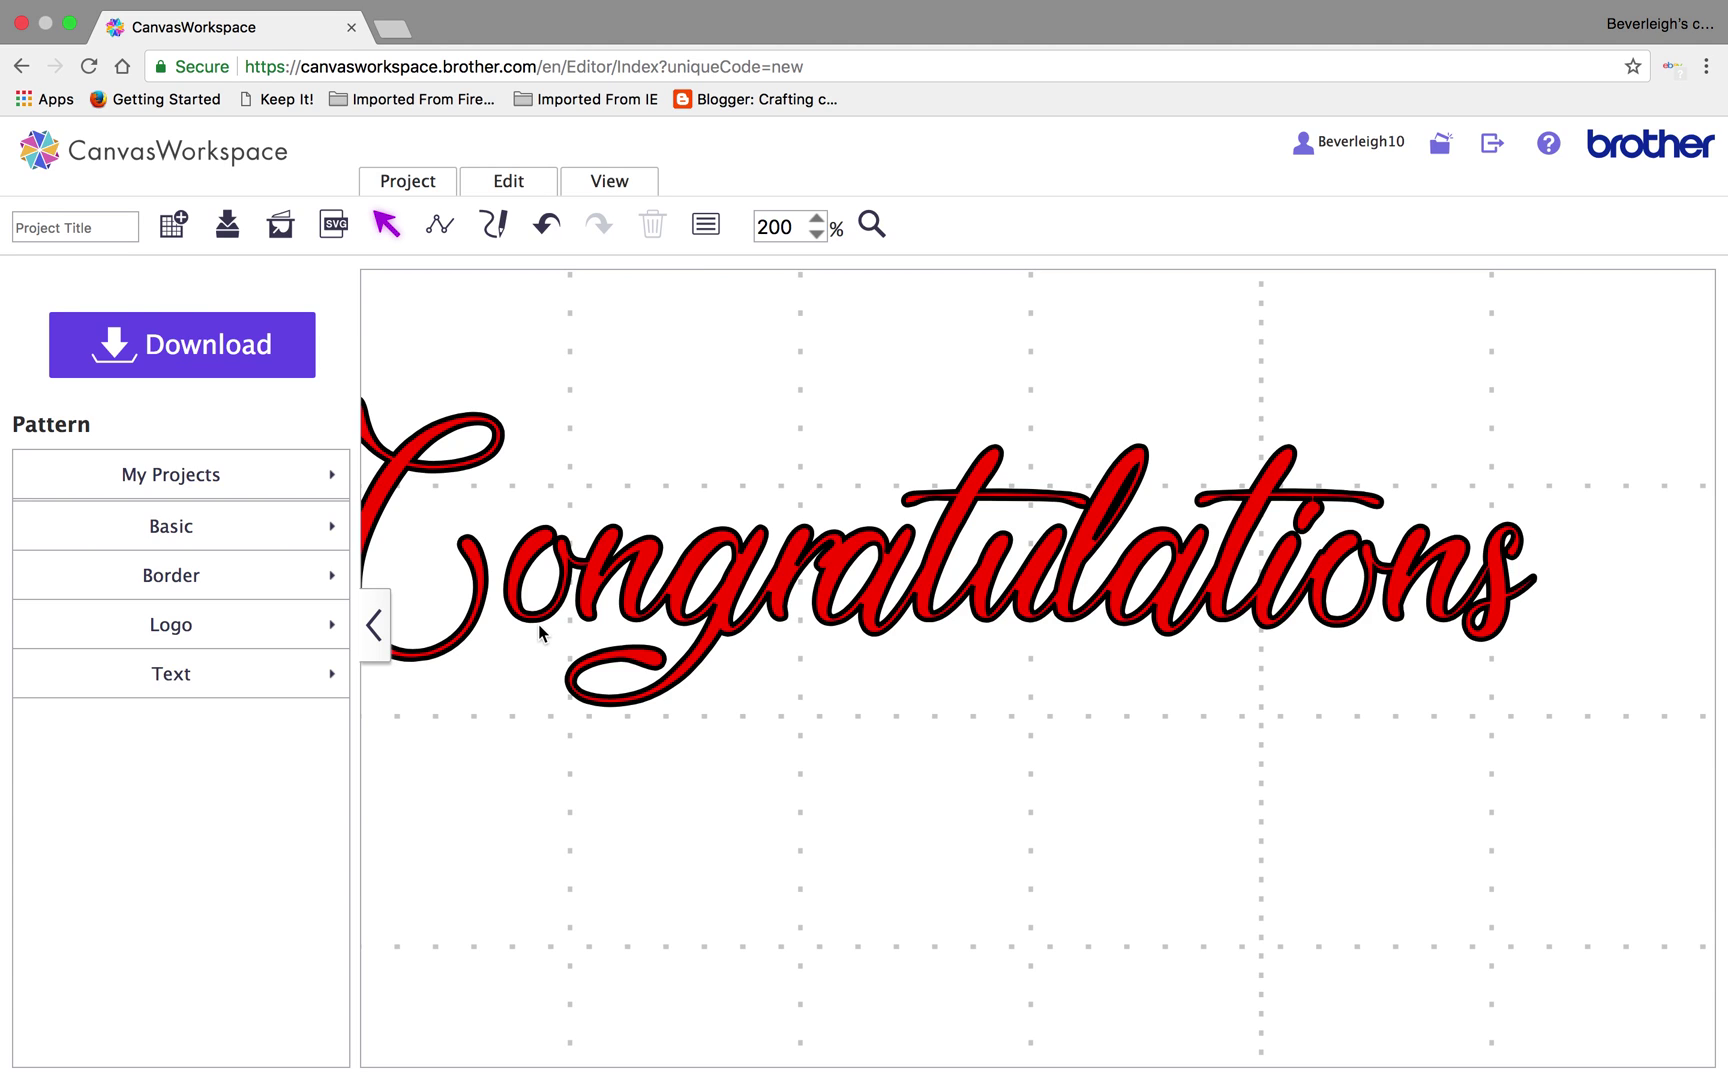
Zoom to 100% and group the C with 'ongratulations' into one 1.33 × 5.18 in shape
left_click(818, 234)
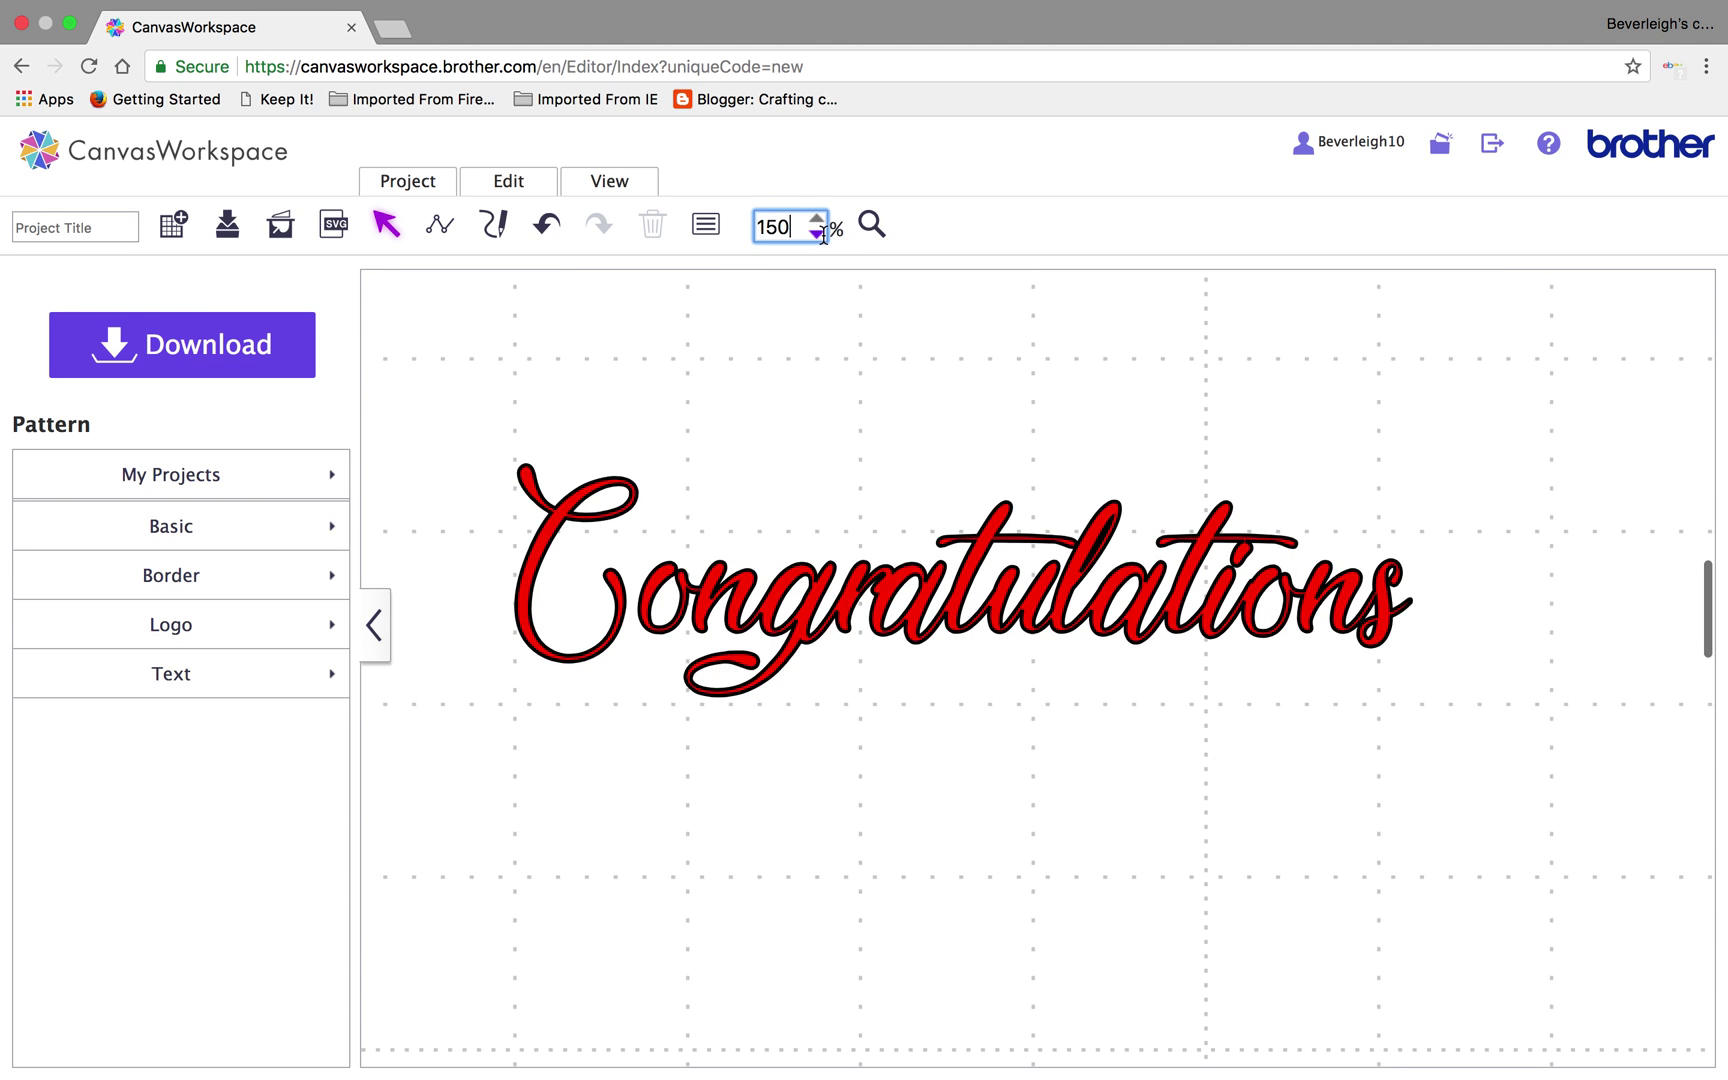
left_click(817, 233)
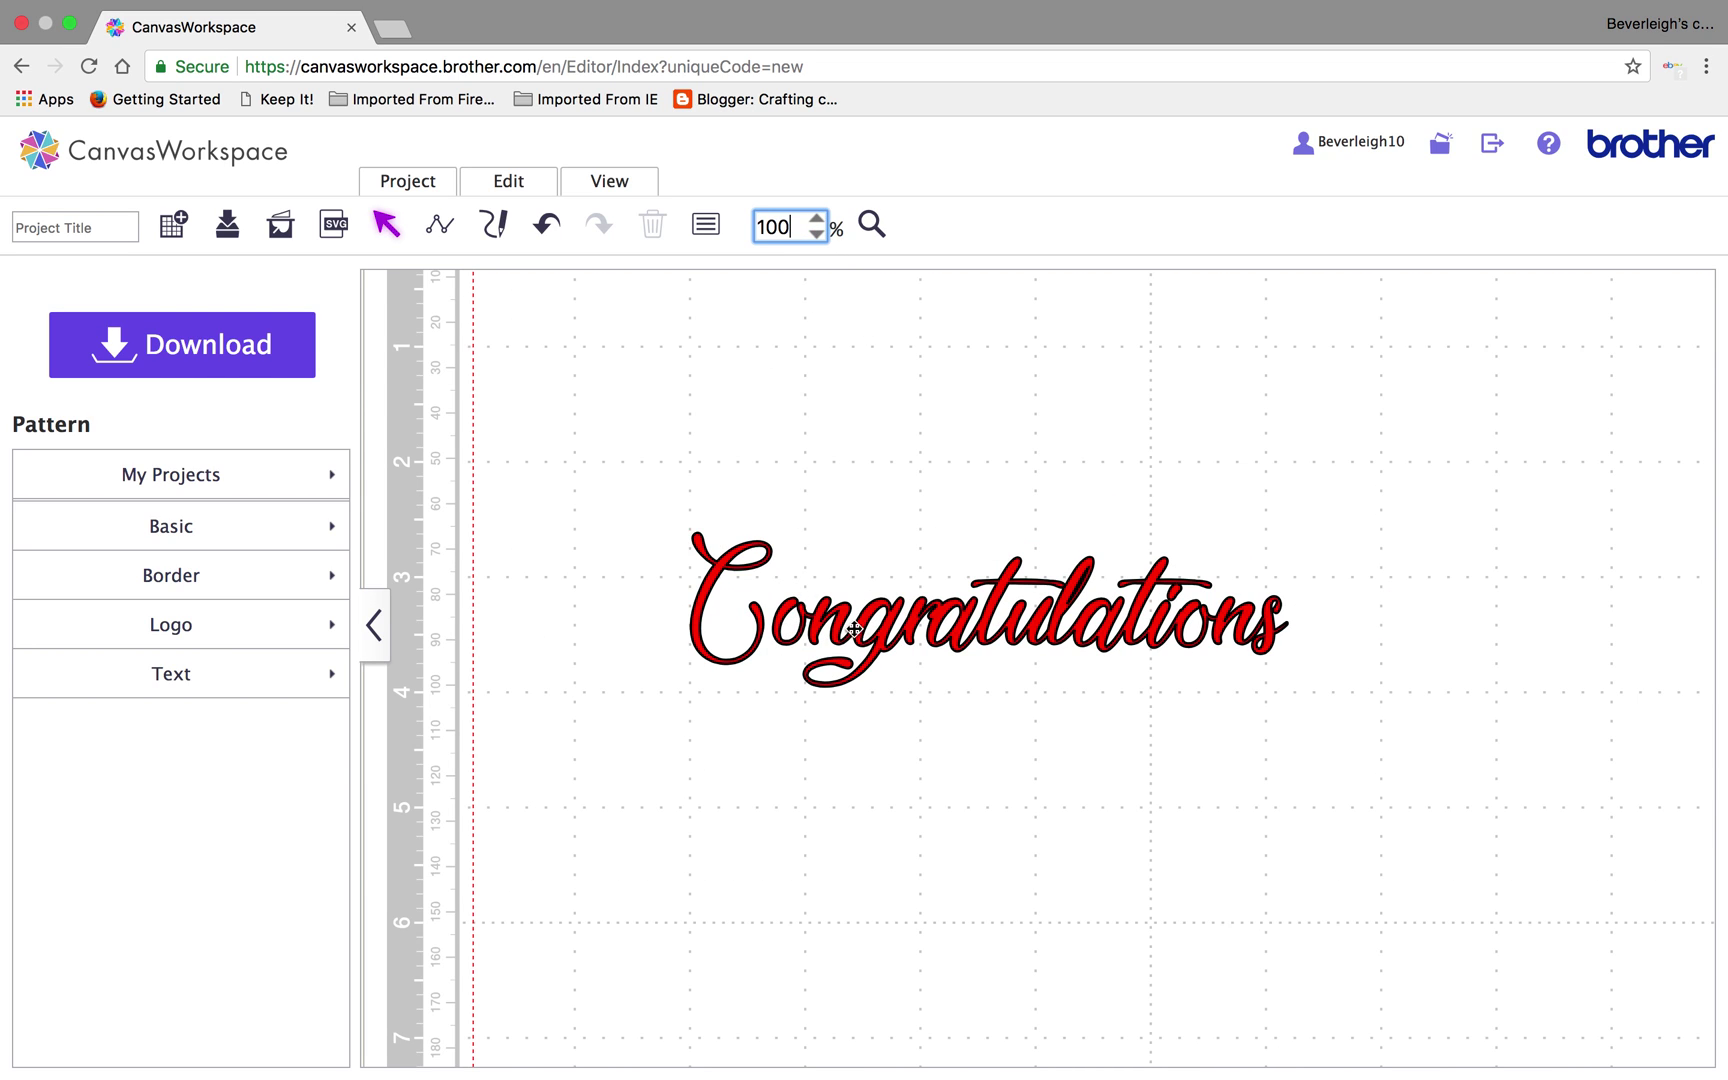
left_click_drag(644, 507, 1399, 740)
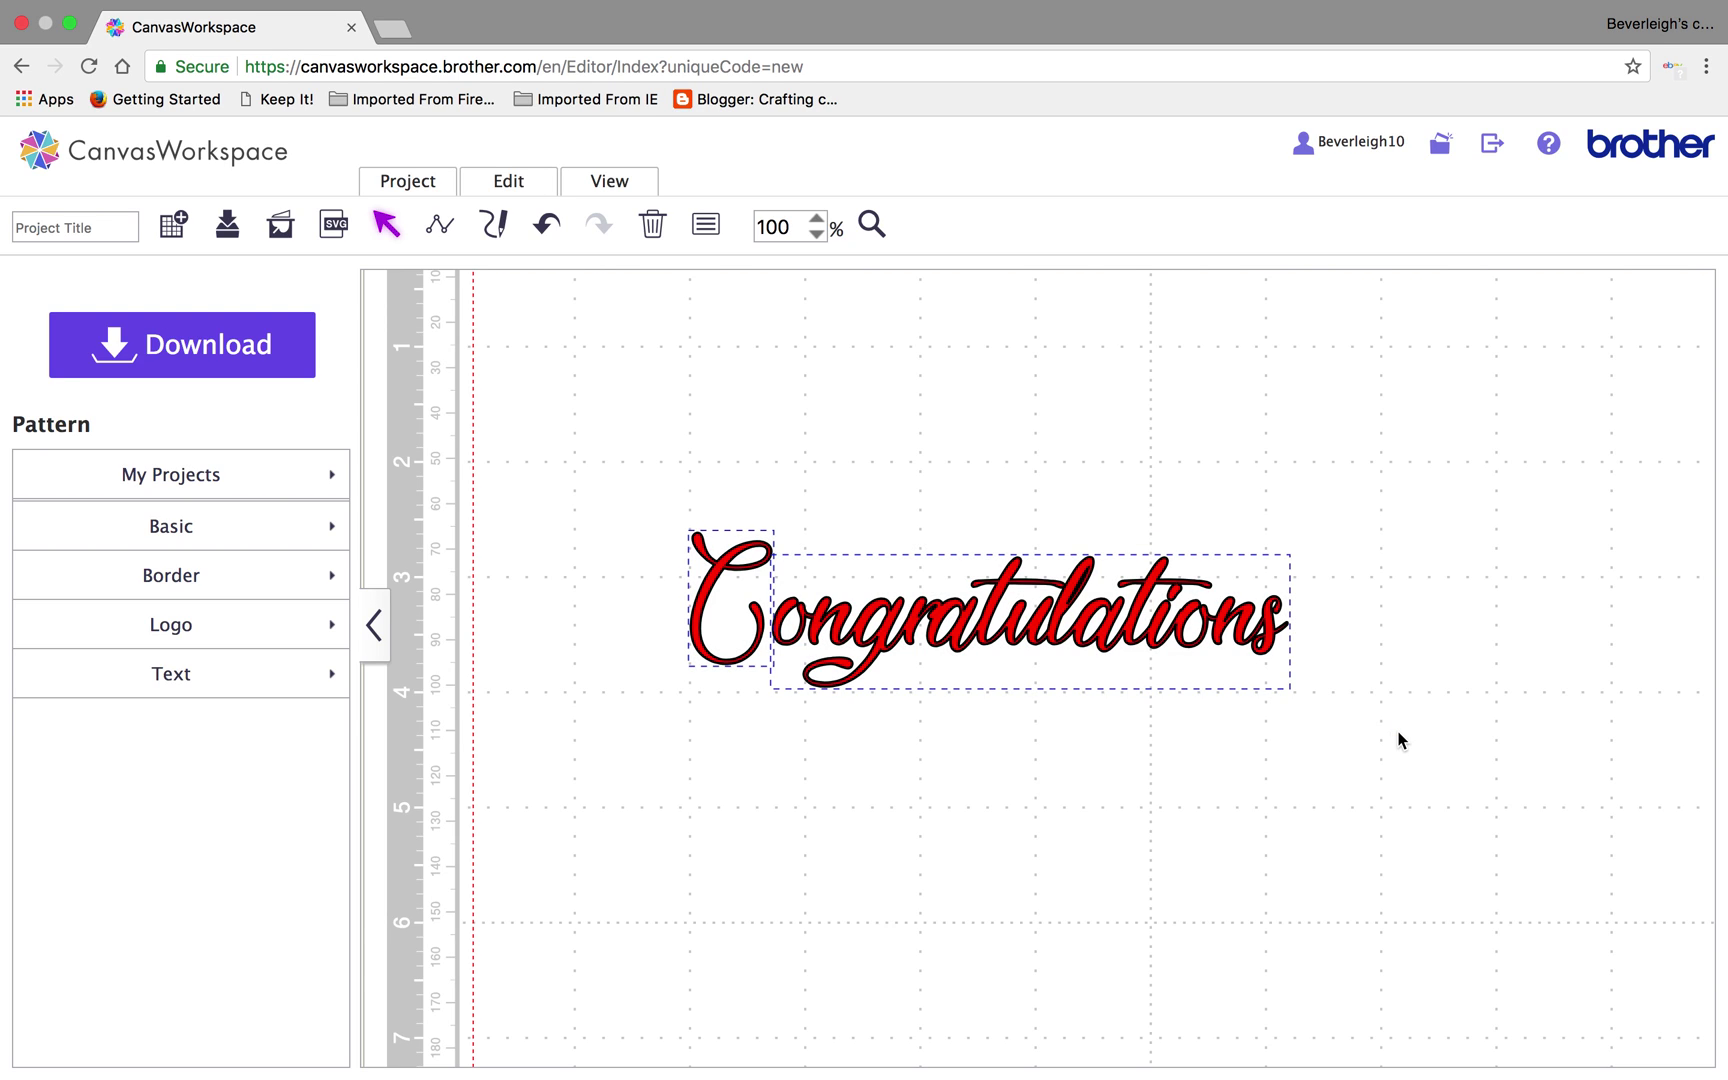
left_click(512, 180)
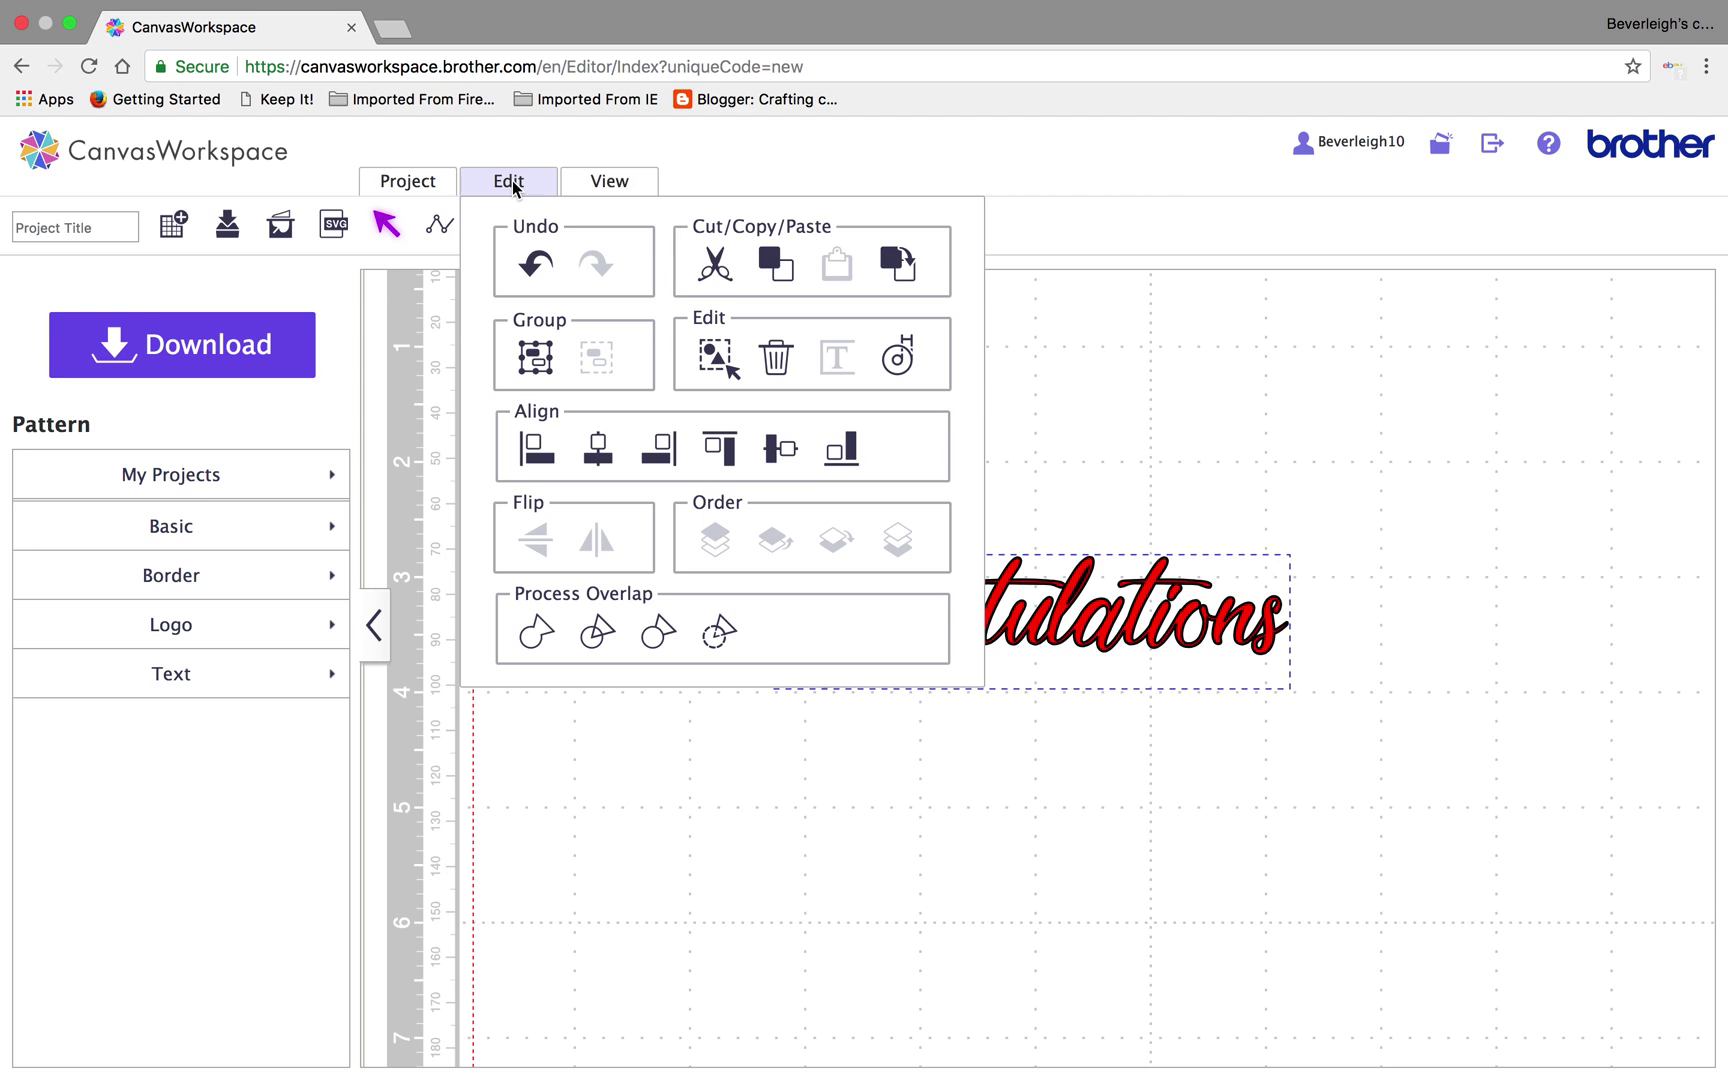
left_click(540, 371)
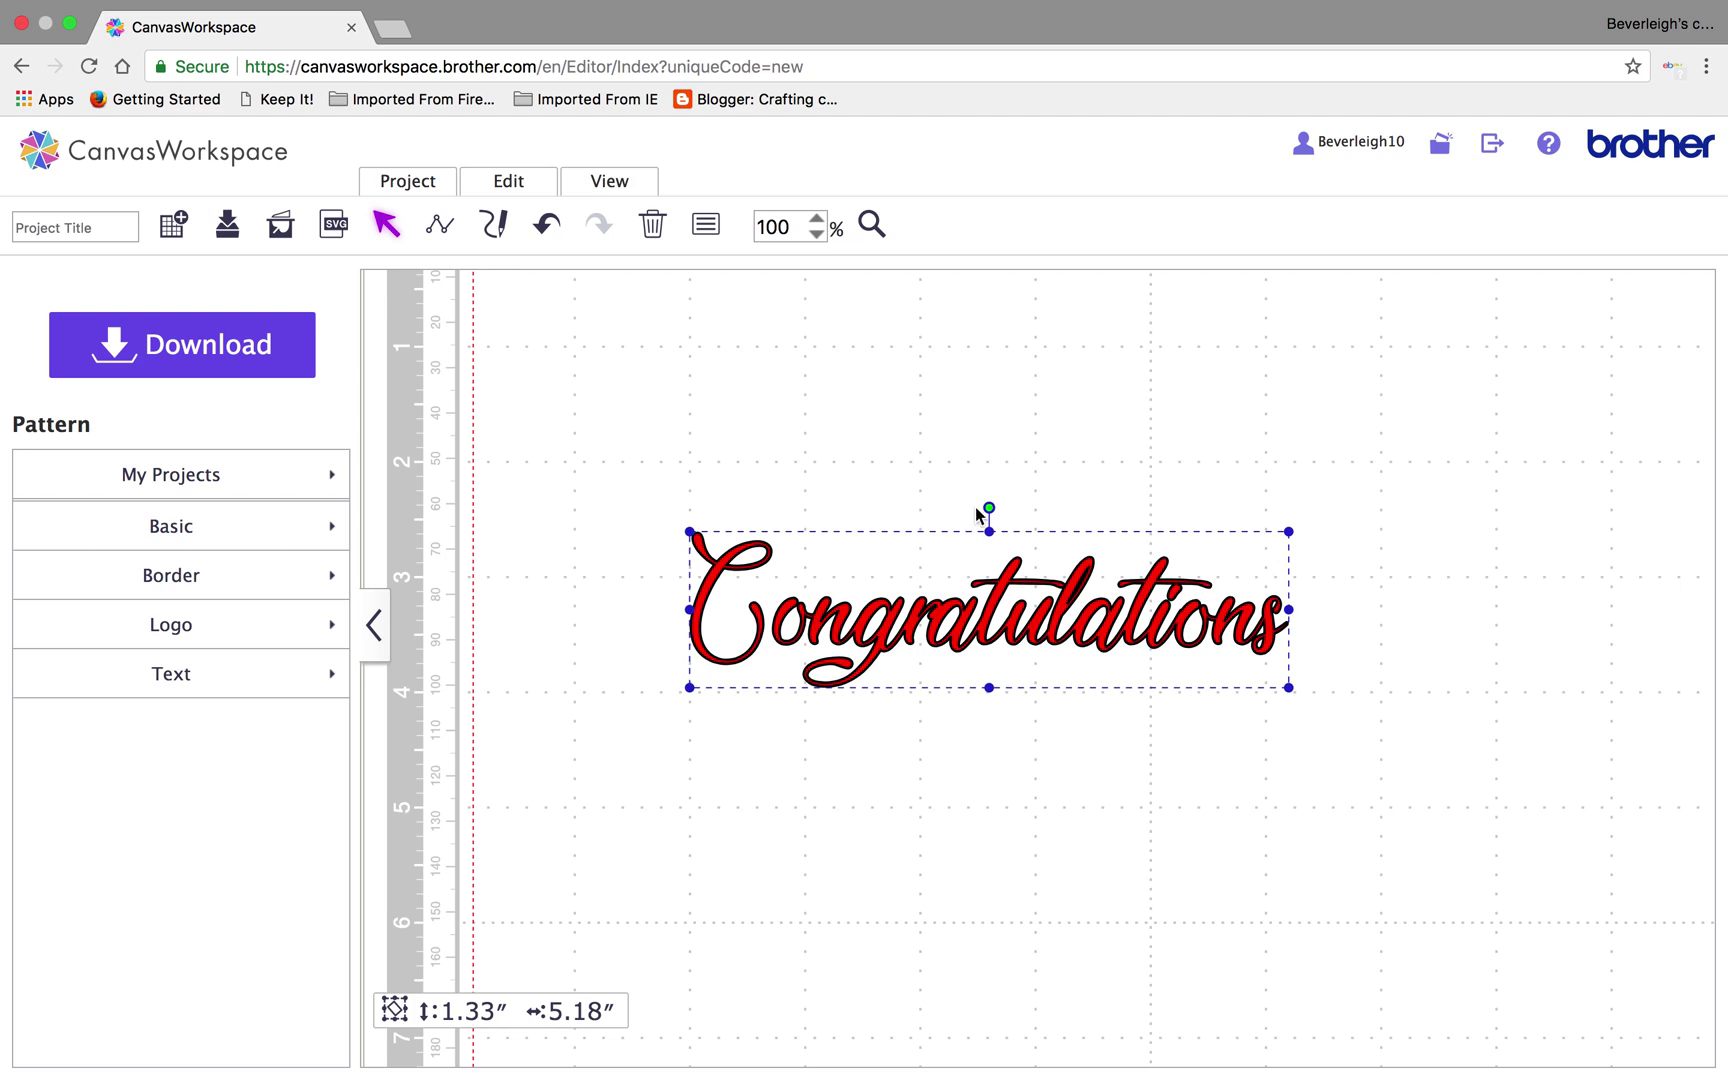
left_click(505, 181)
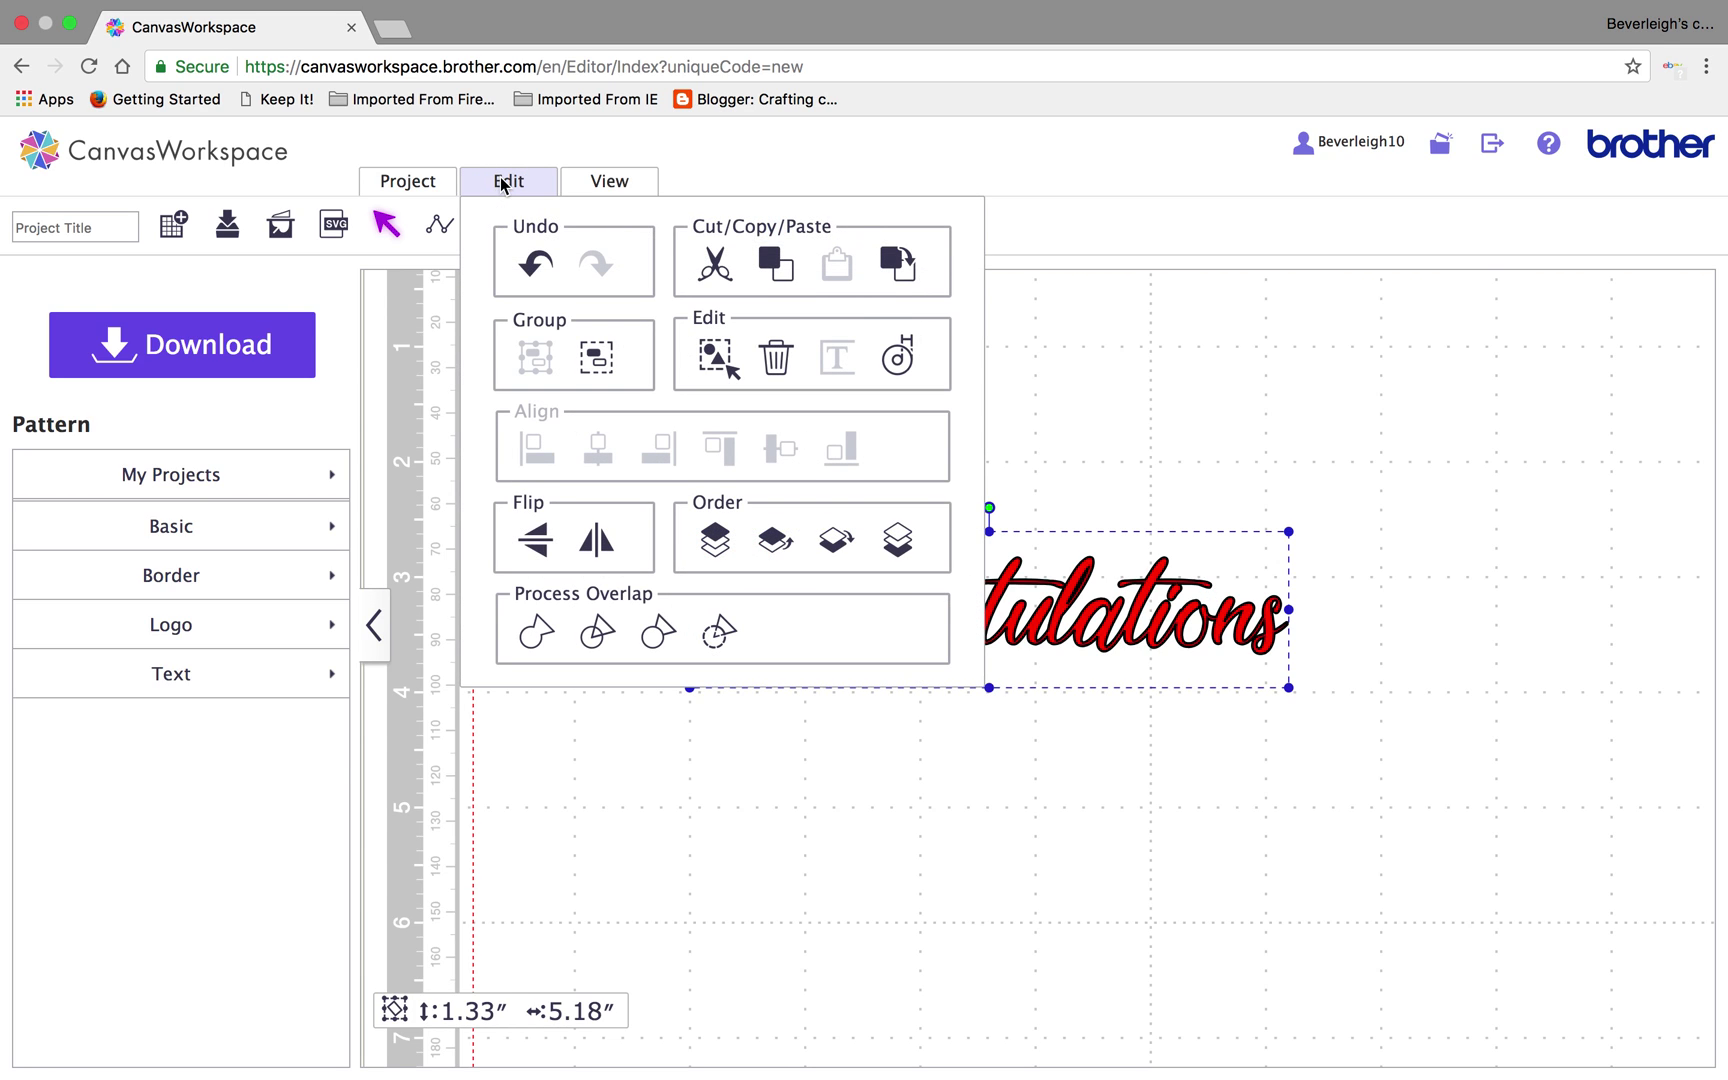
Create a rounded outward offset of 0.08 inches around the word's outer edge only
left_click(899, 362)
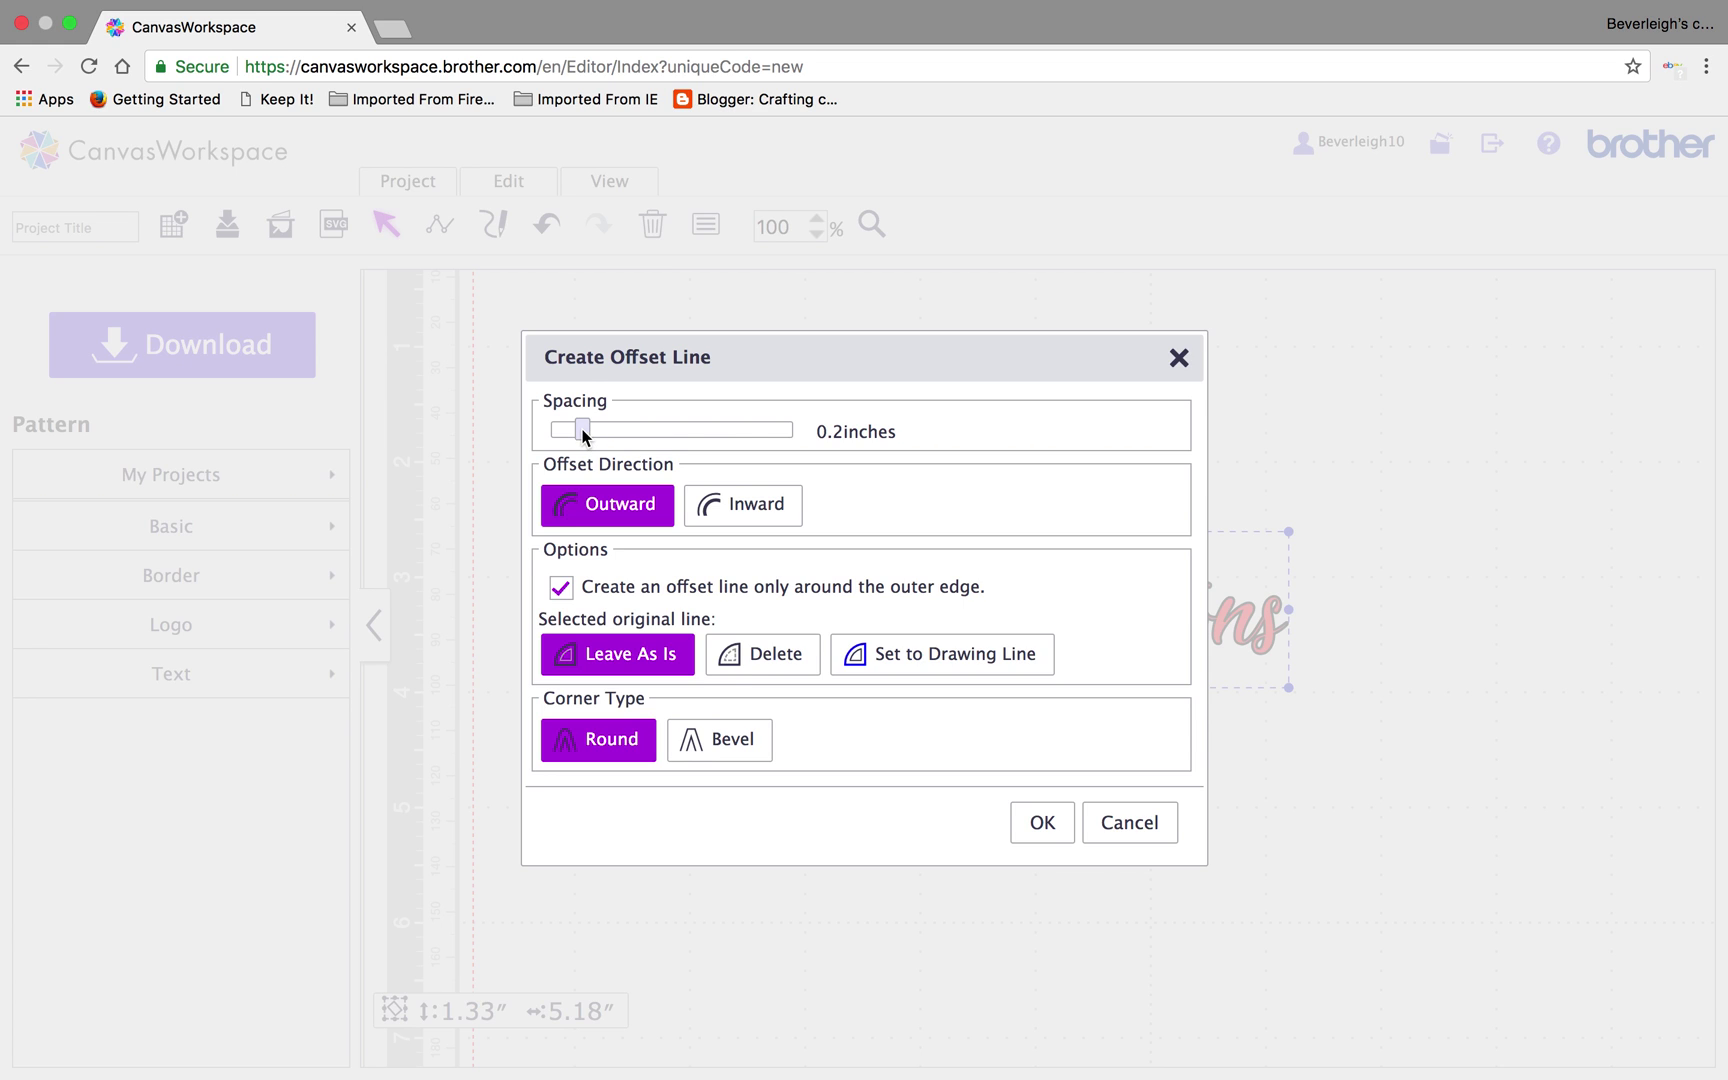
left_click_drag(583, 430, 572, 432)
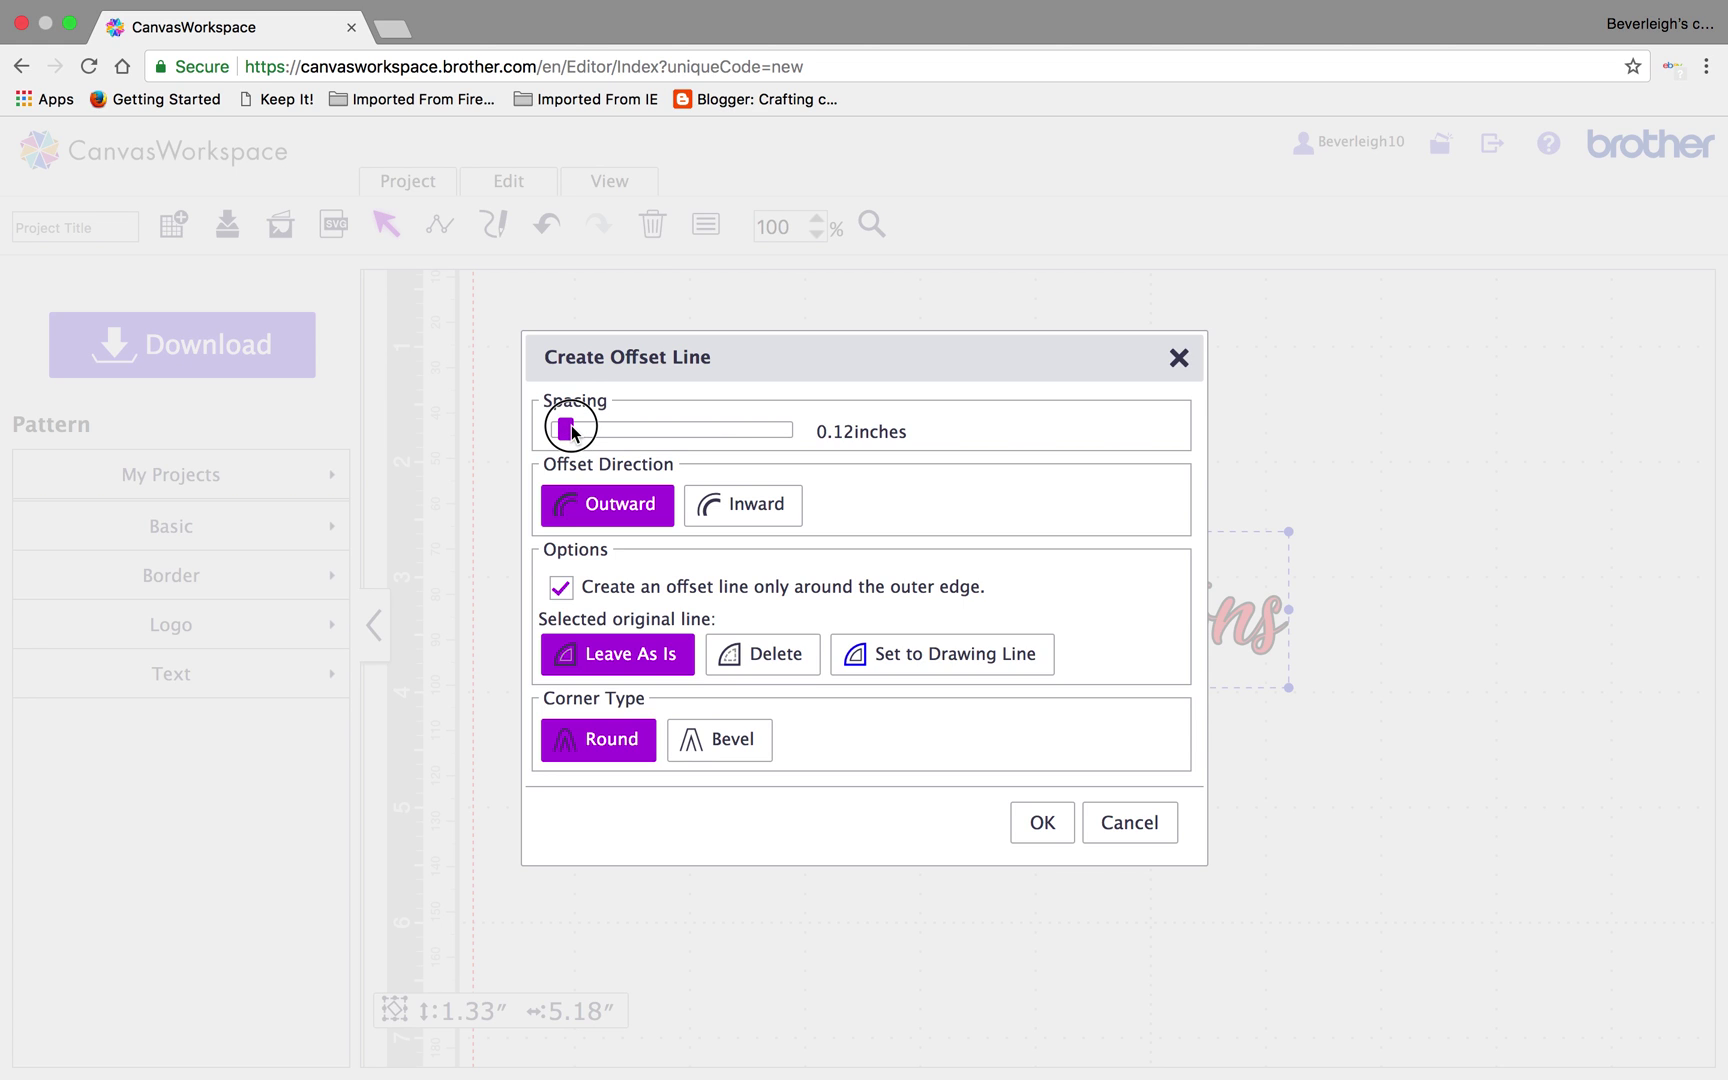
left_click_drag(572, 429, 572, 429)
left_click_drag(566, 430, 556, 429)
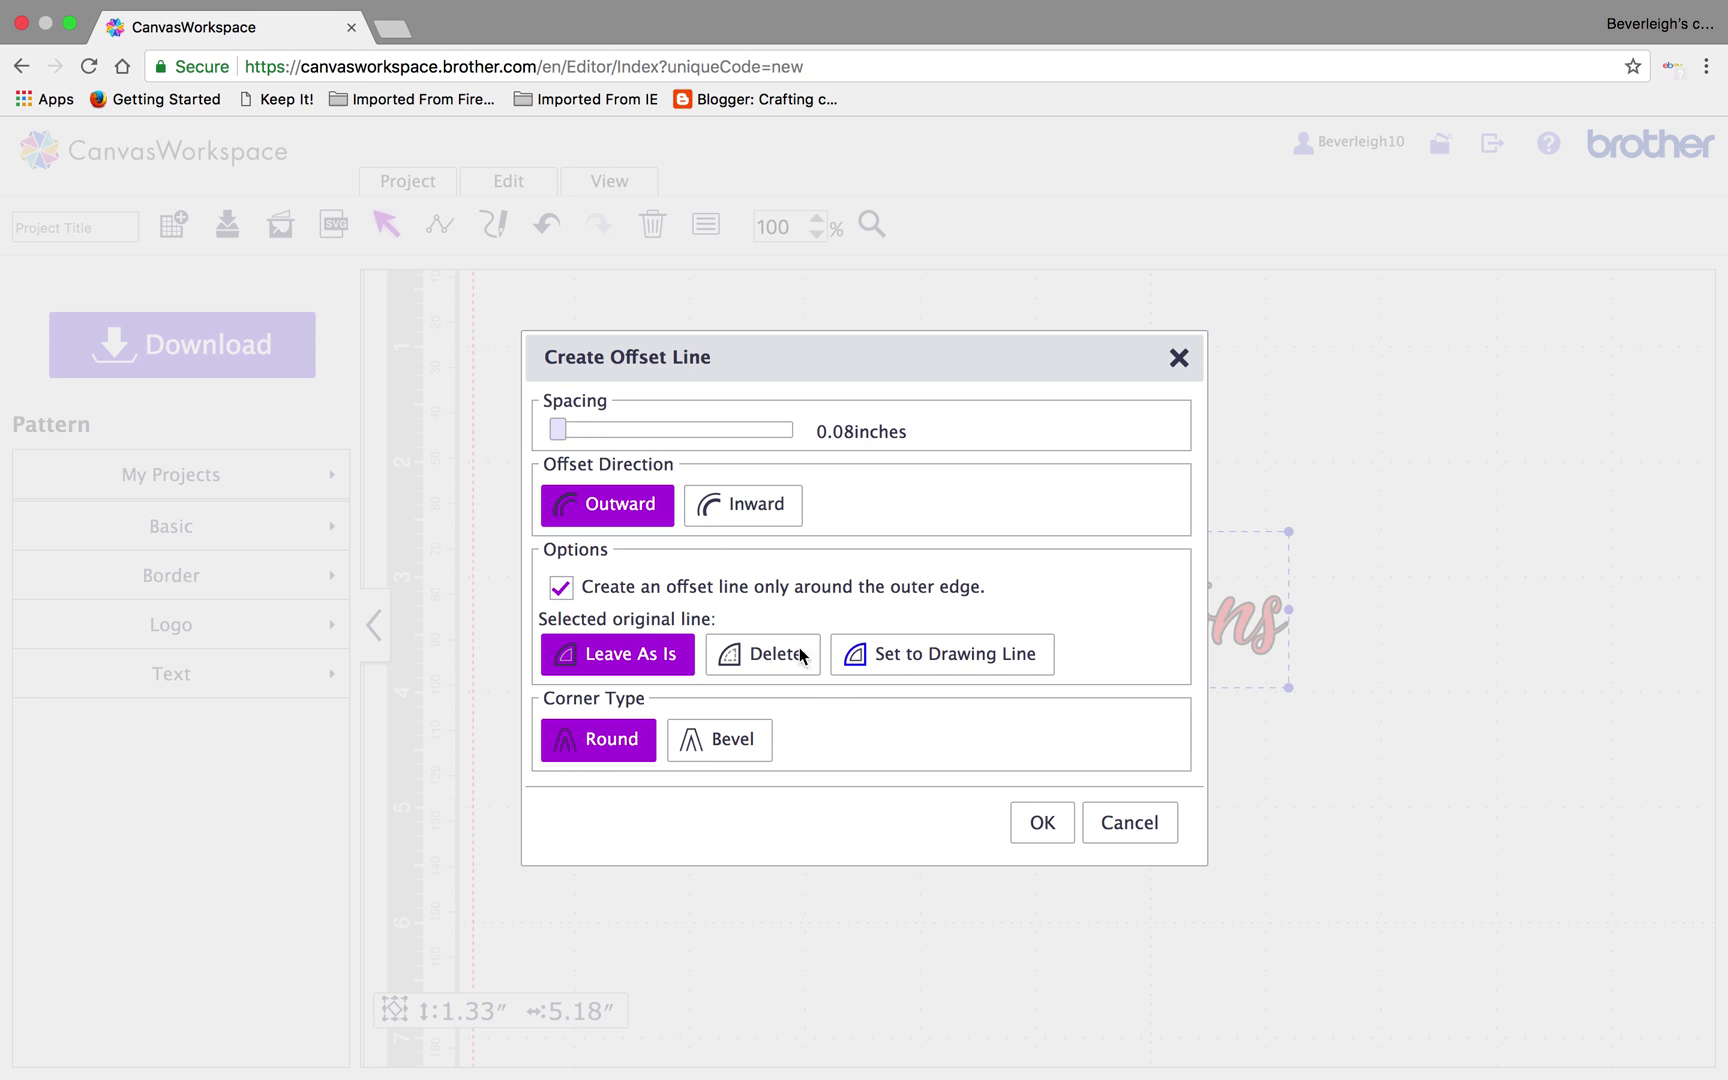
left_click(1046, 824)
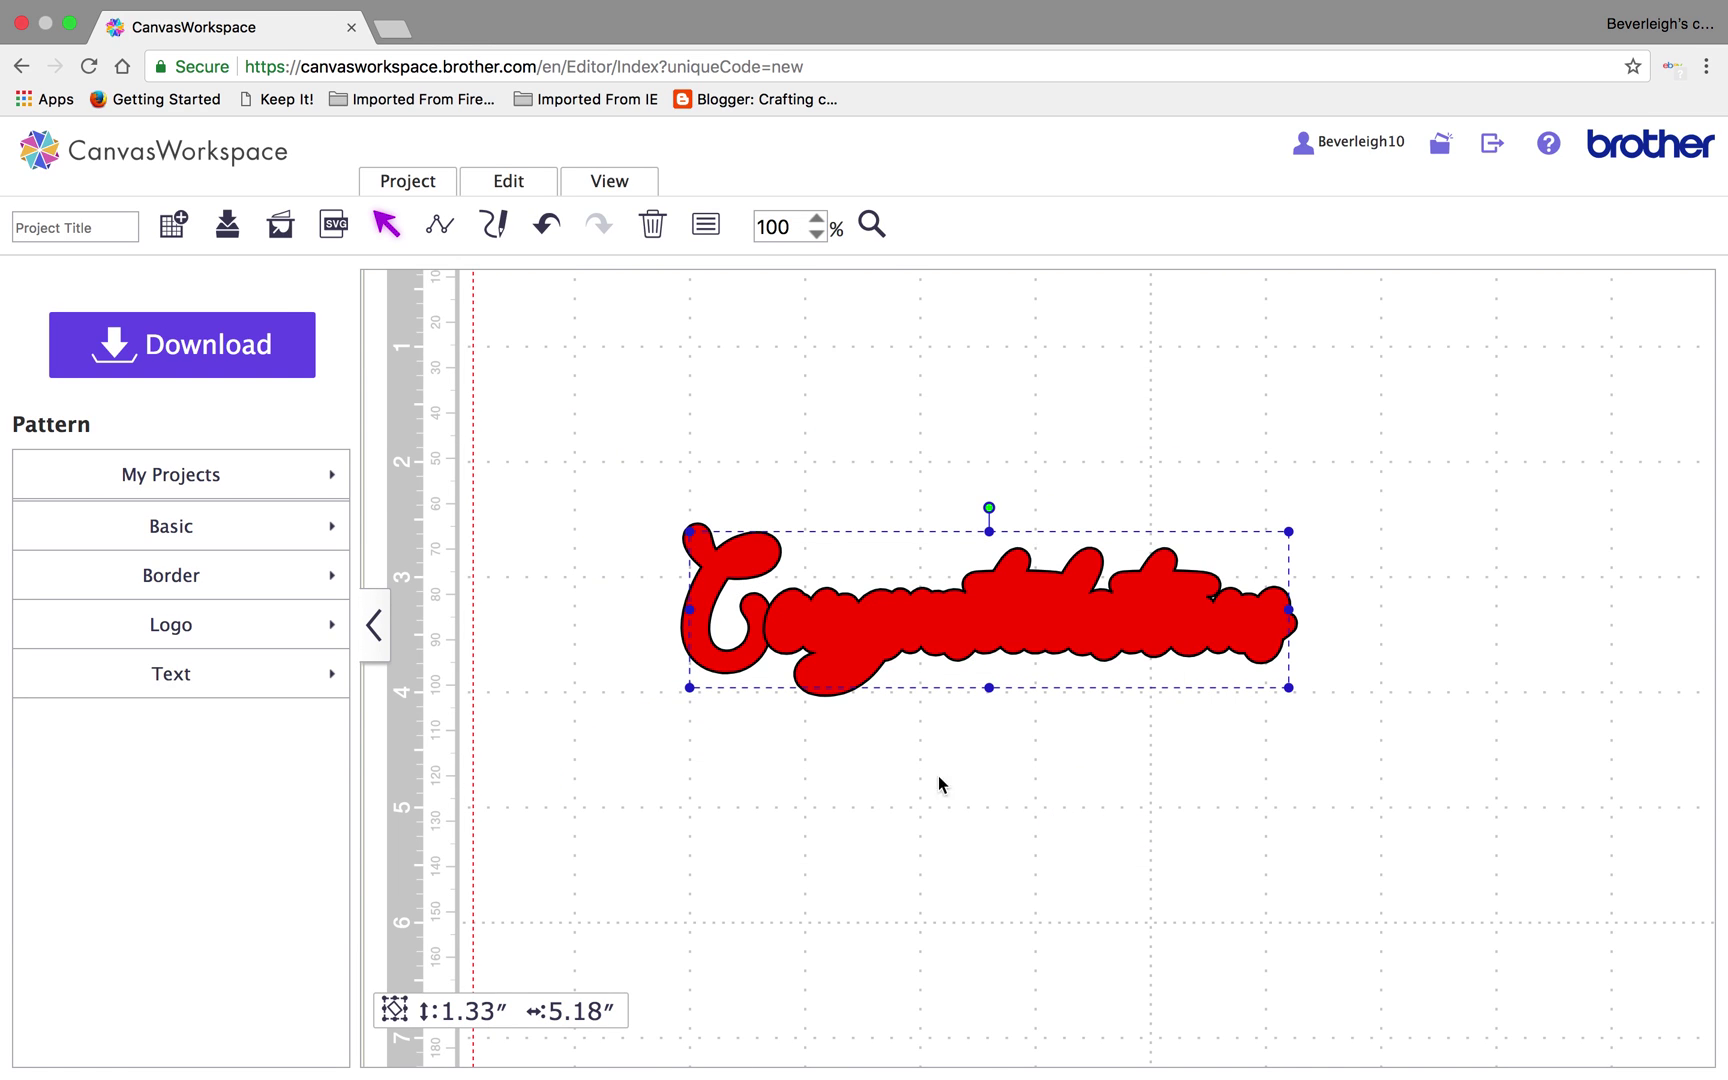
left_click(940, 776)
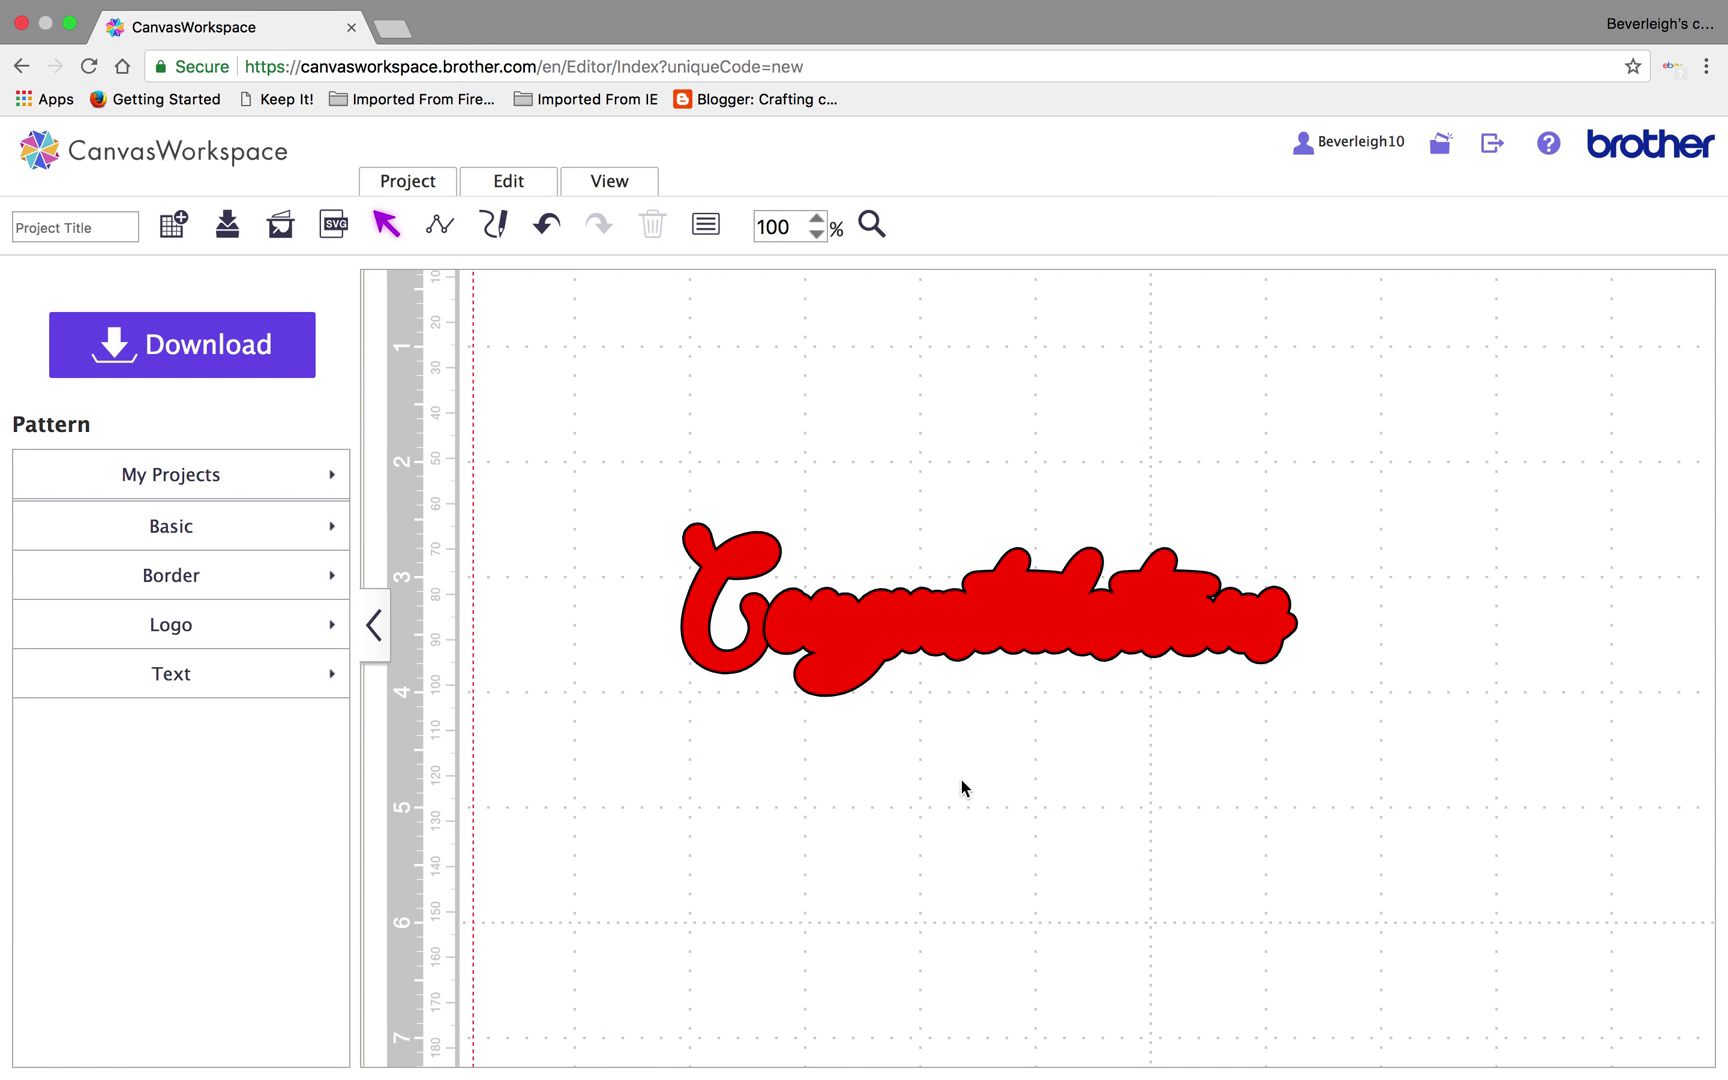
Weld the red C and long red offset shape, then move the 1.49 × 5.35 in backing to the top
left_click(783, 616)
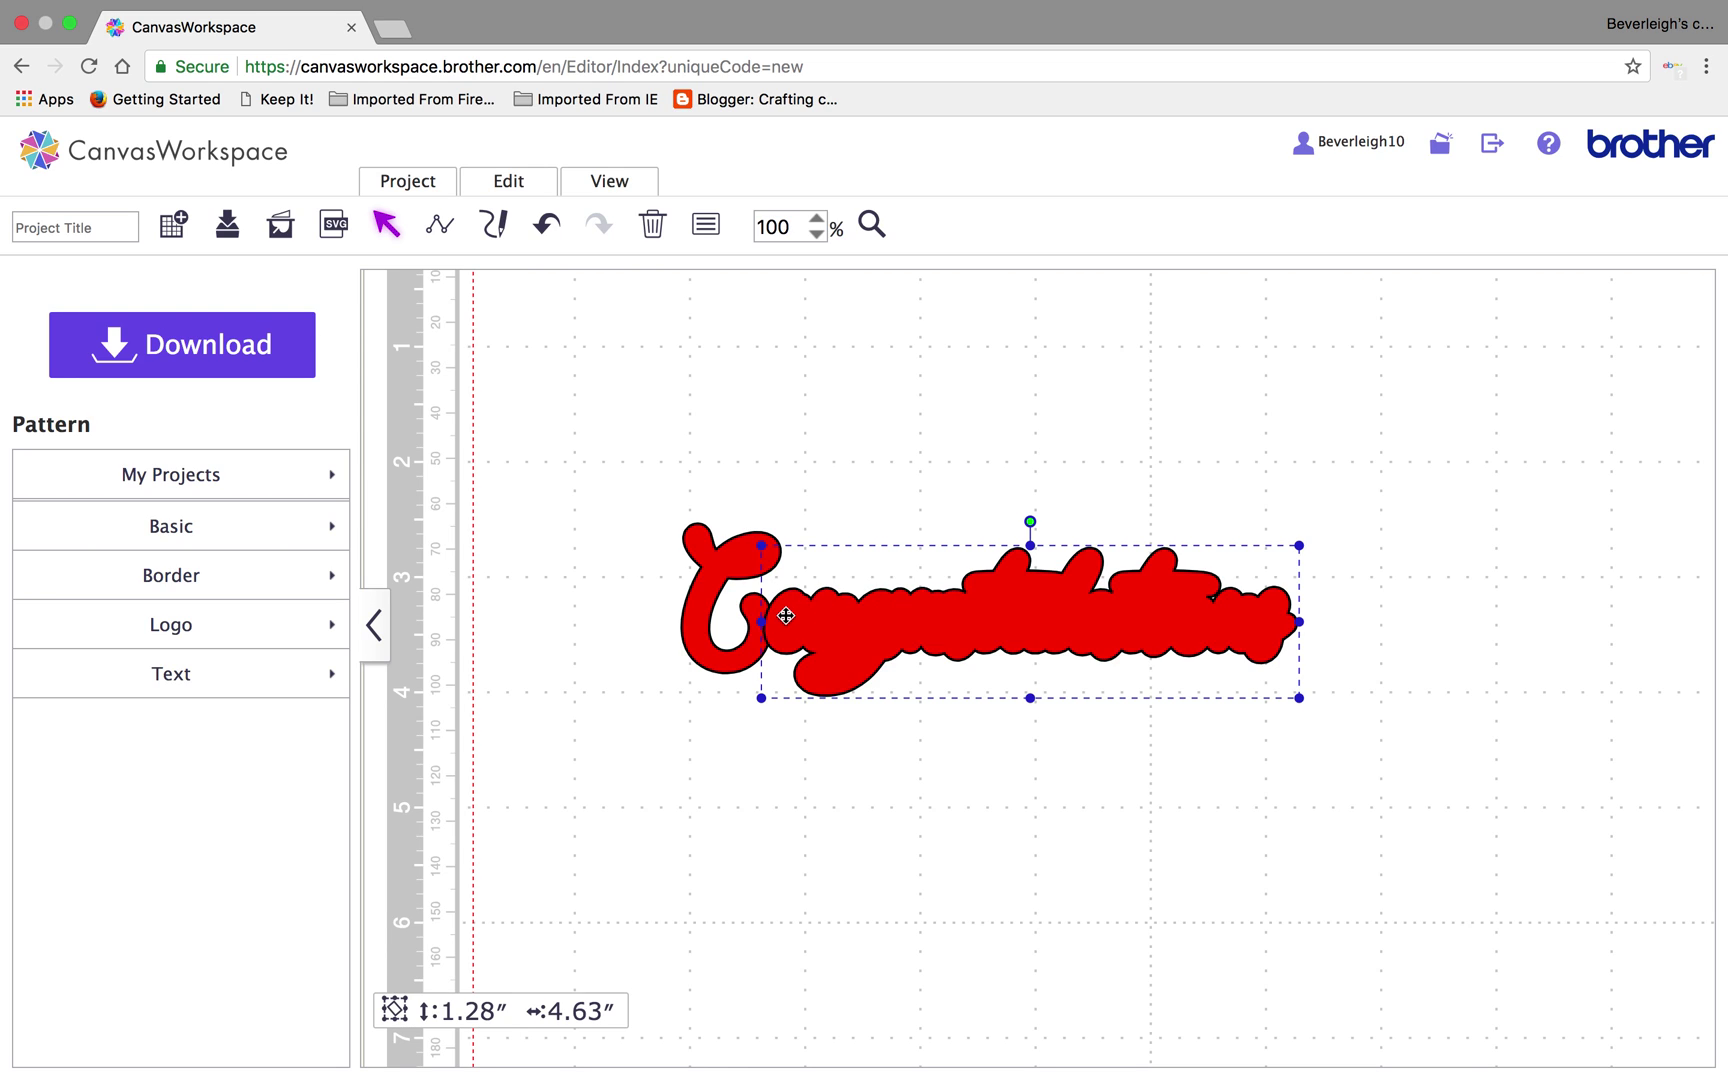
left_click(739, 661)
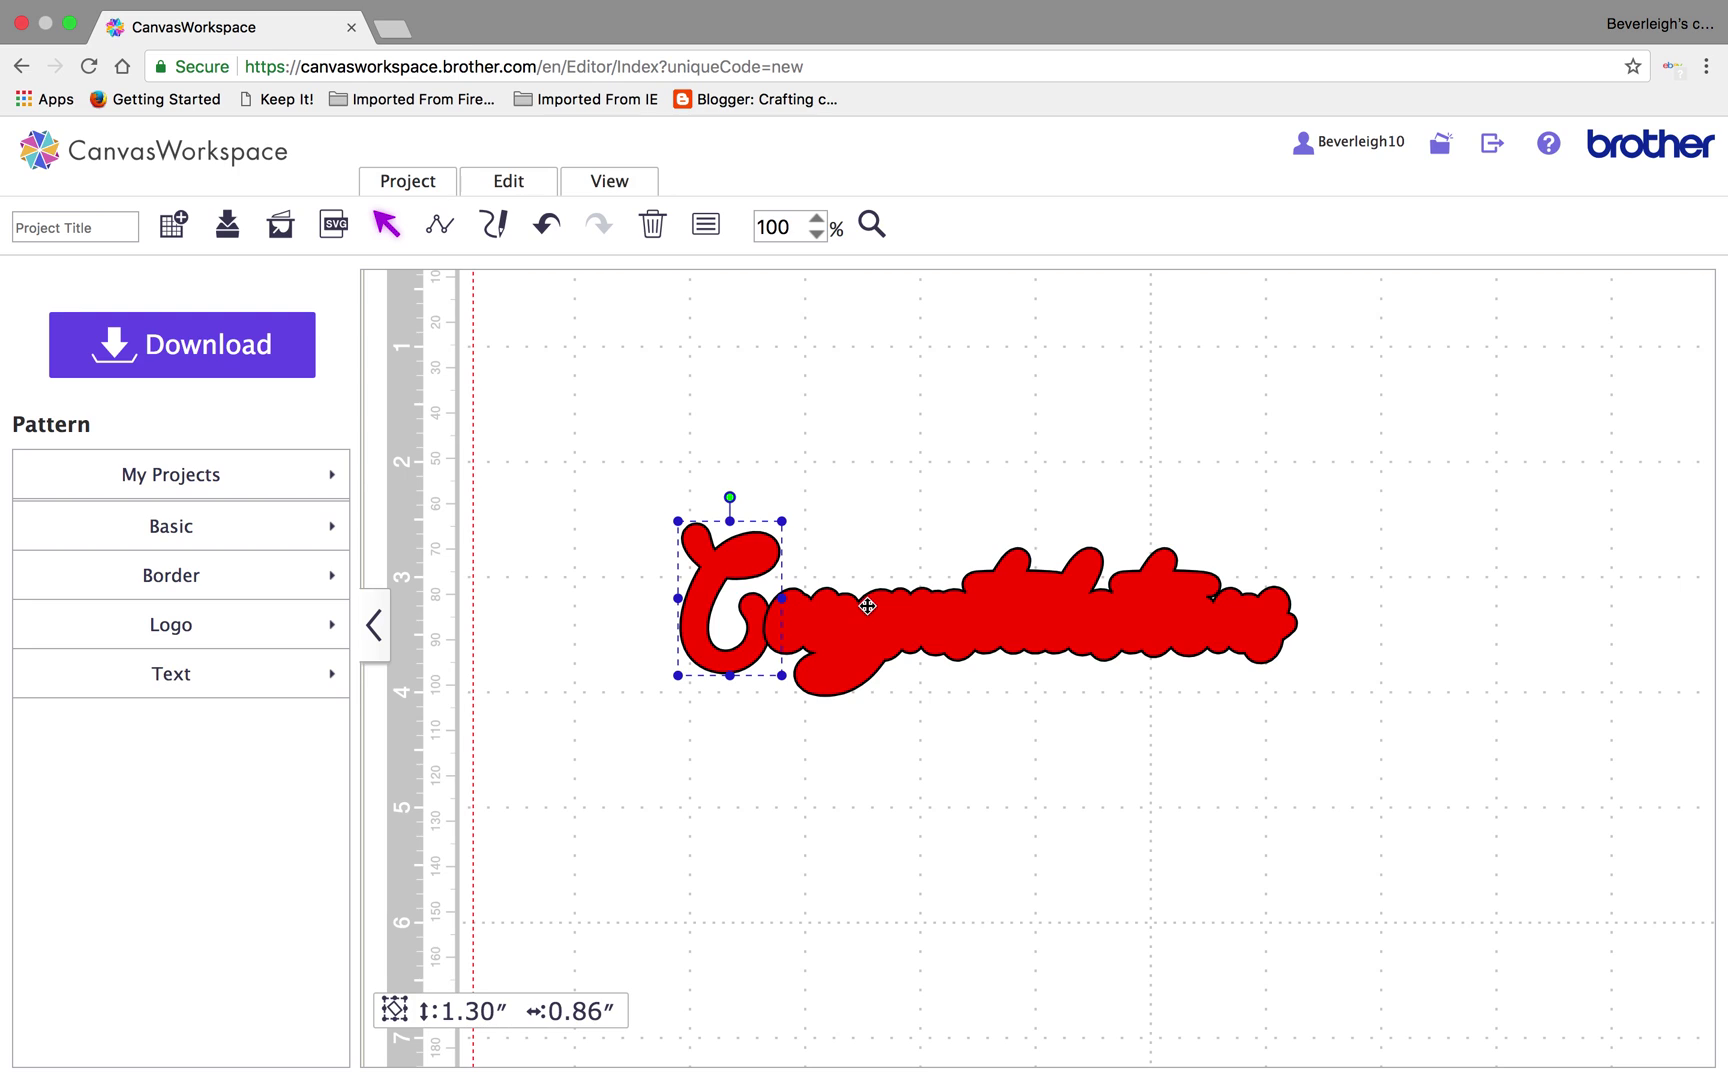
left_click(846, 778)
left_click(744, 645)
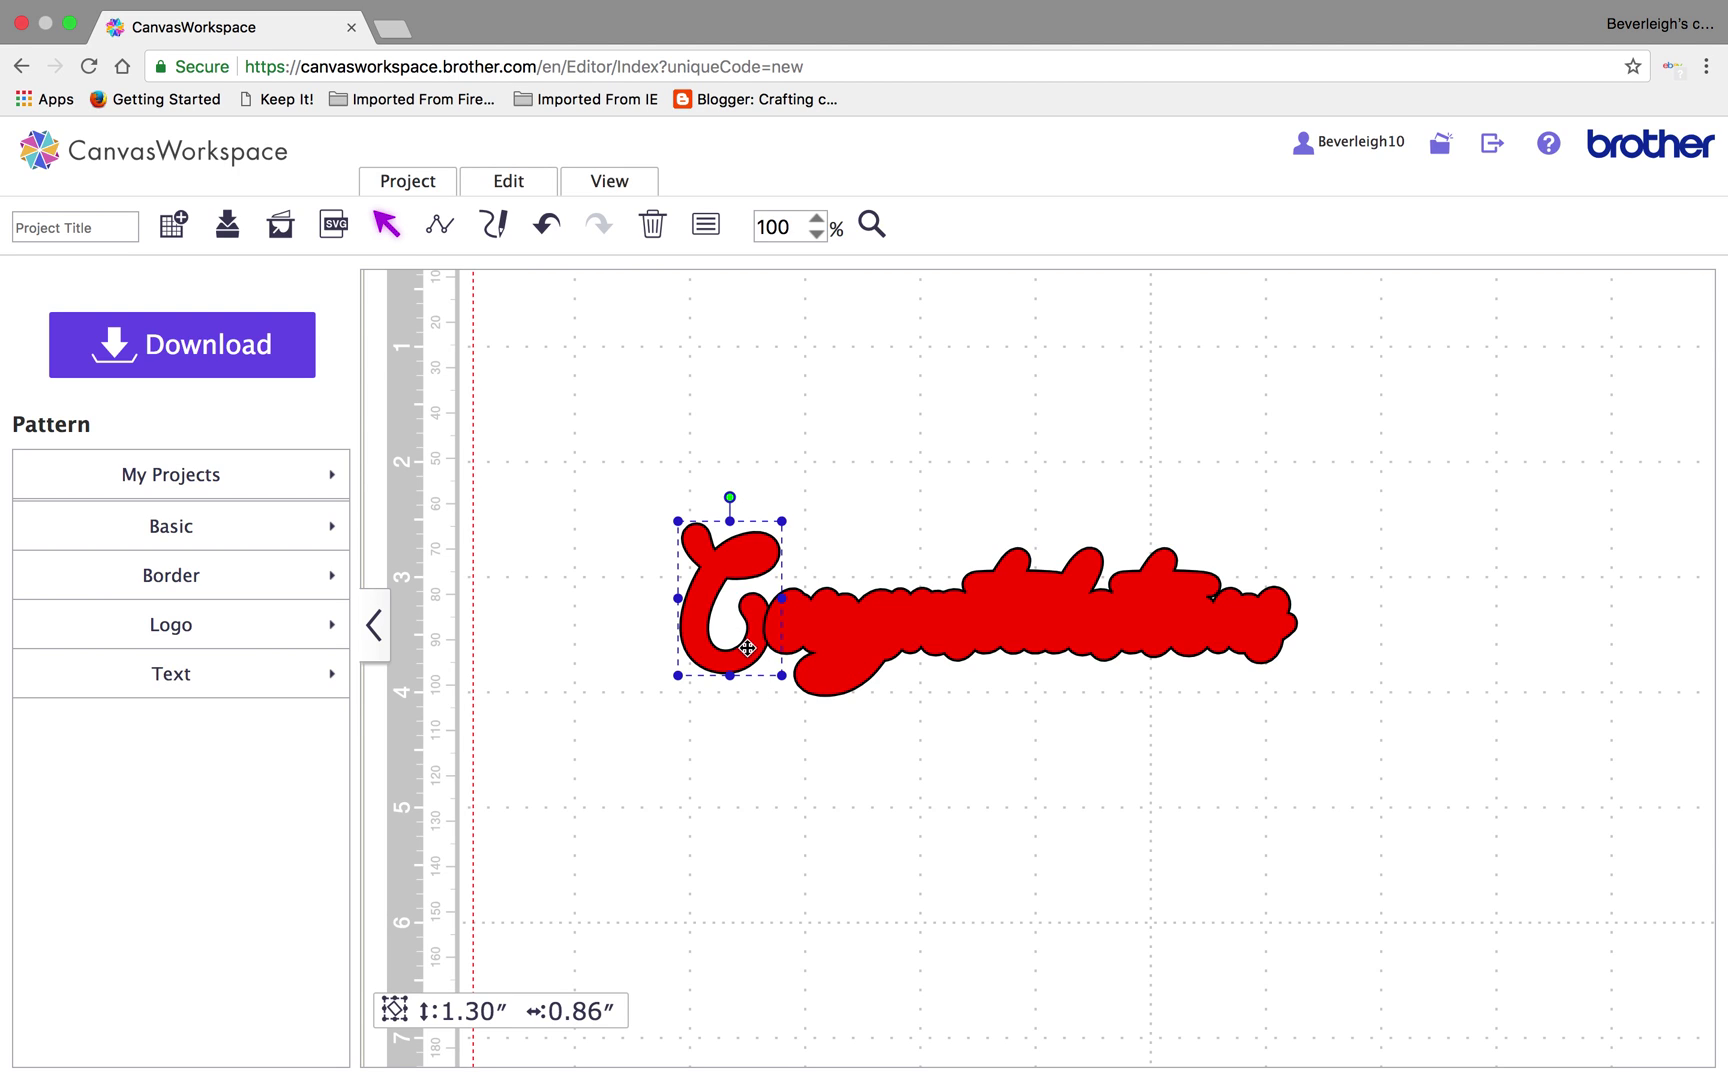
left_click(902, 637, "shift")
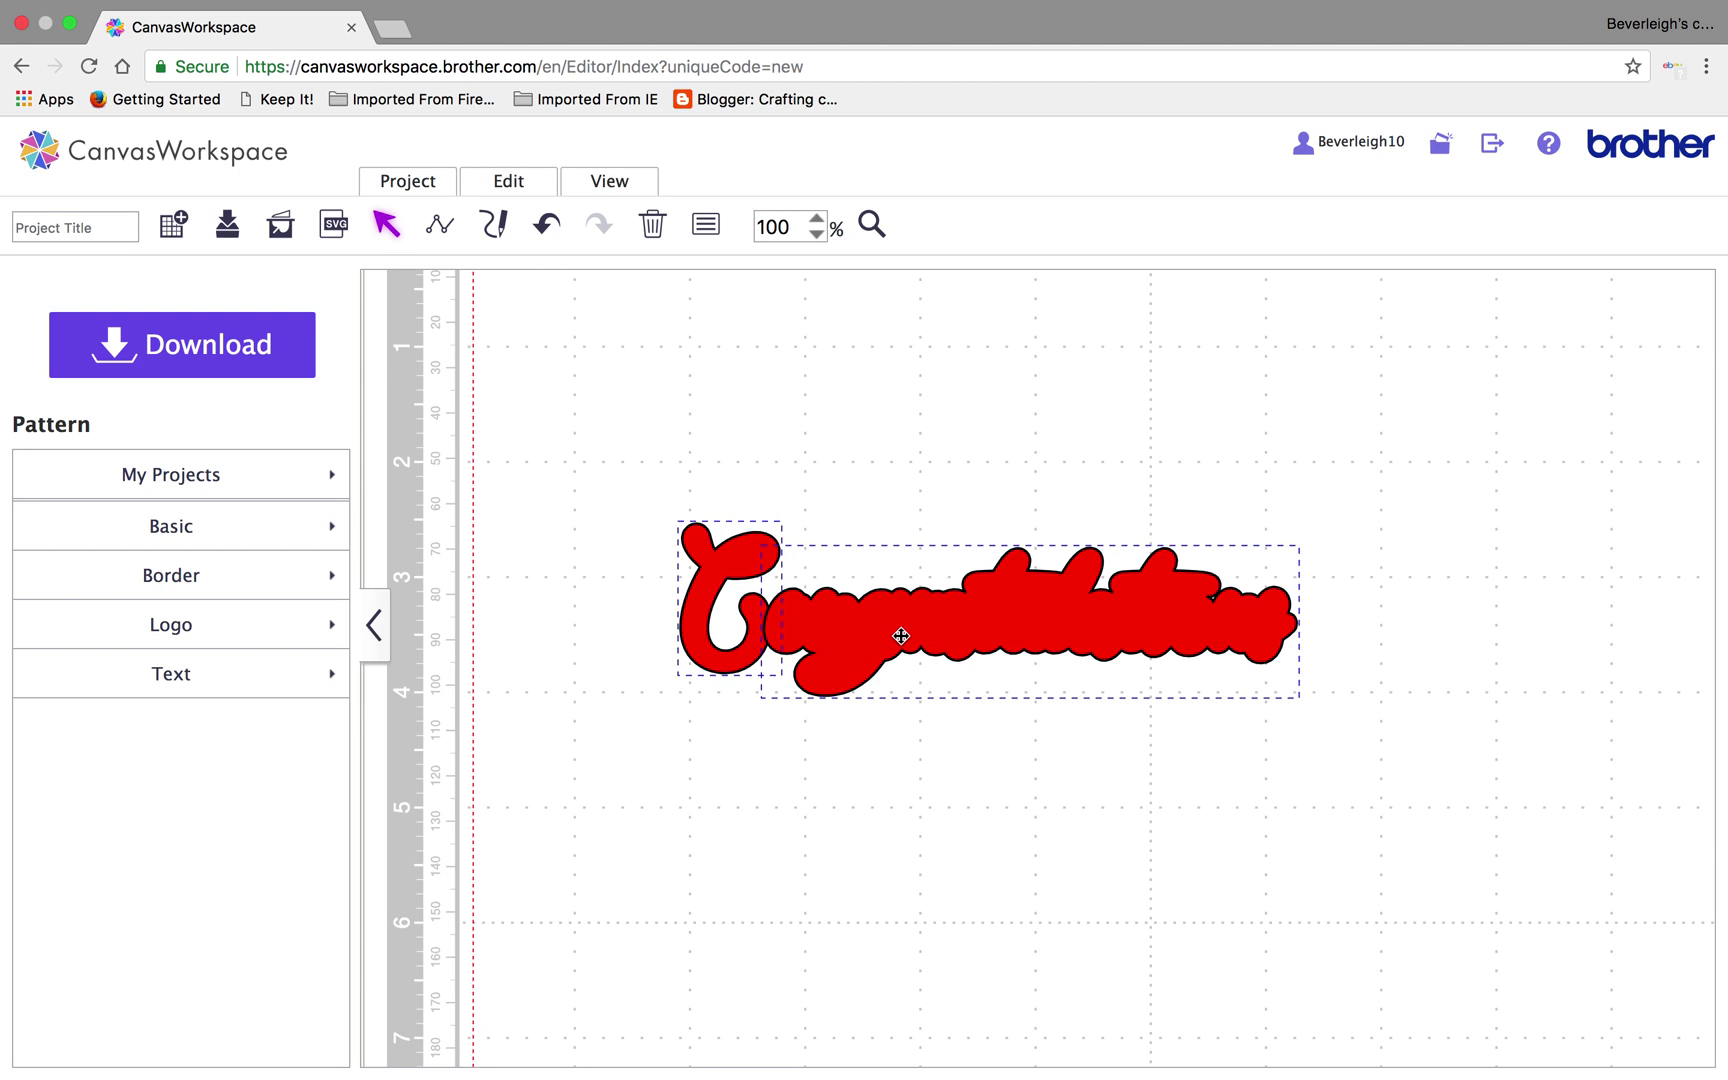
left_click(525, 178)
left_click(546, 630)
left_click_drag(957, 625, 931, 418)
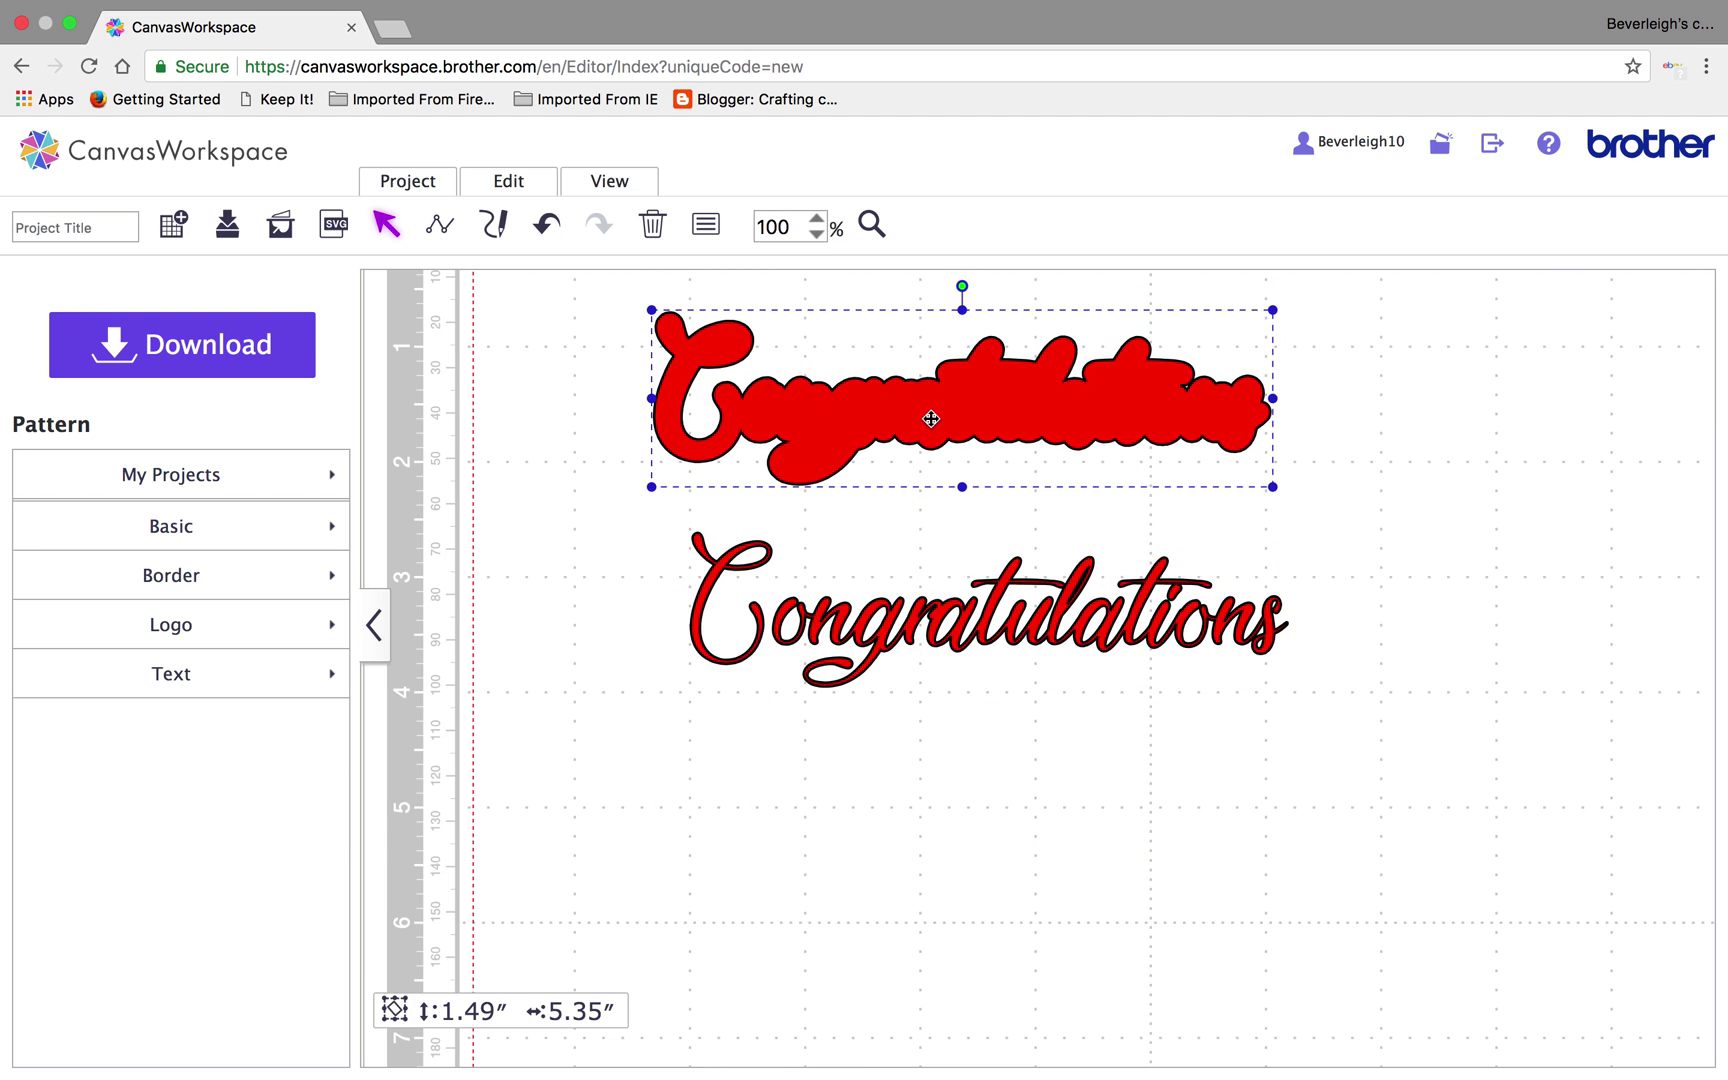
left_click(890, 627)
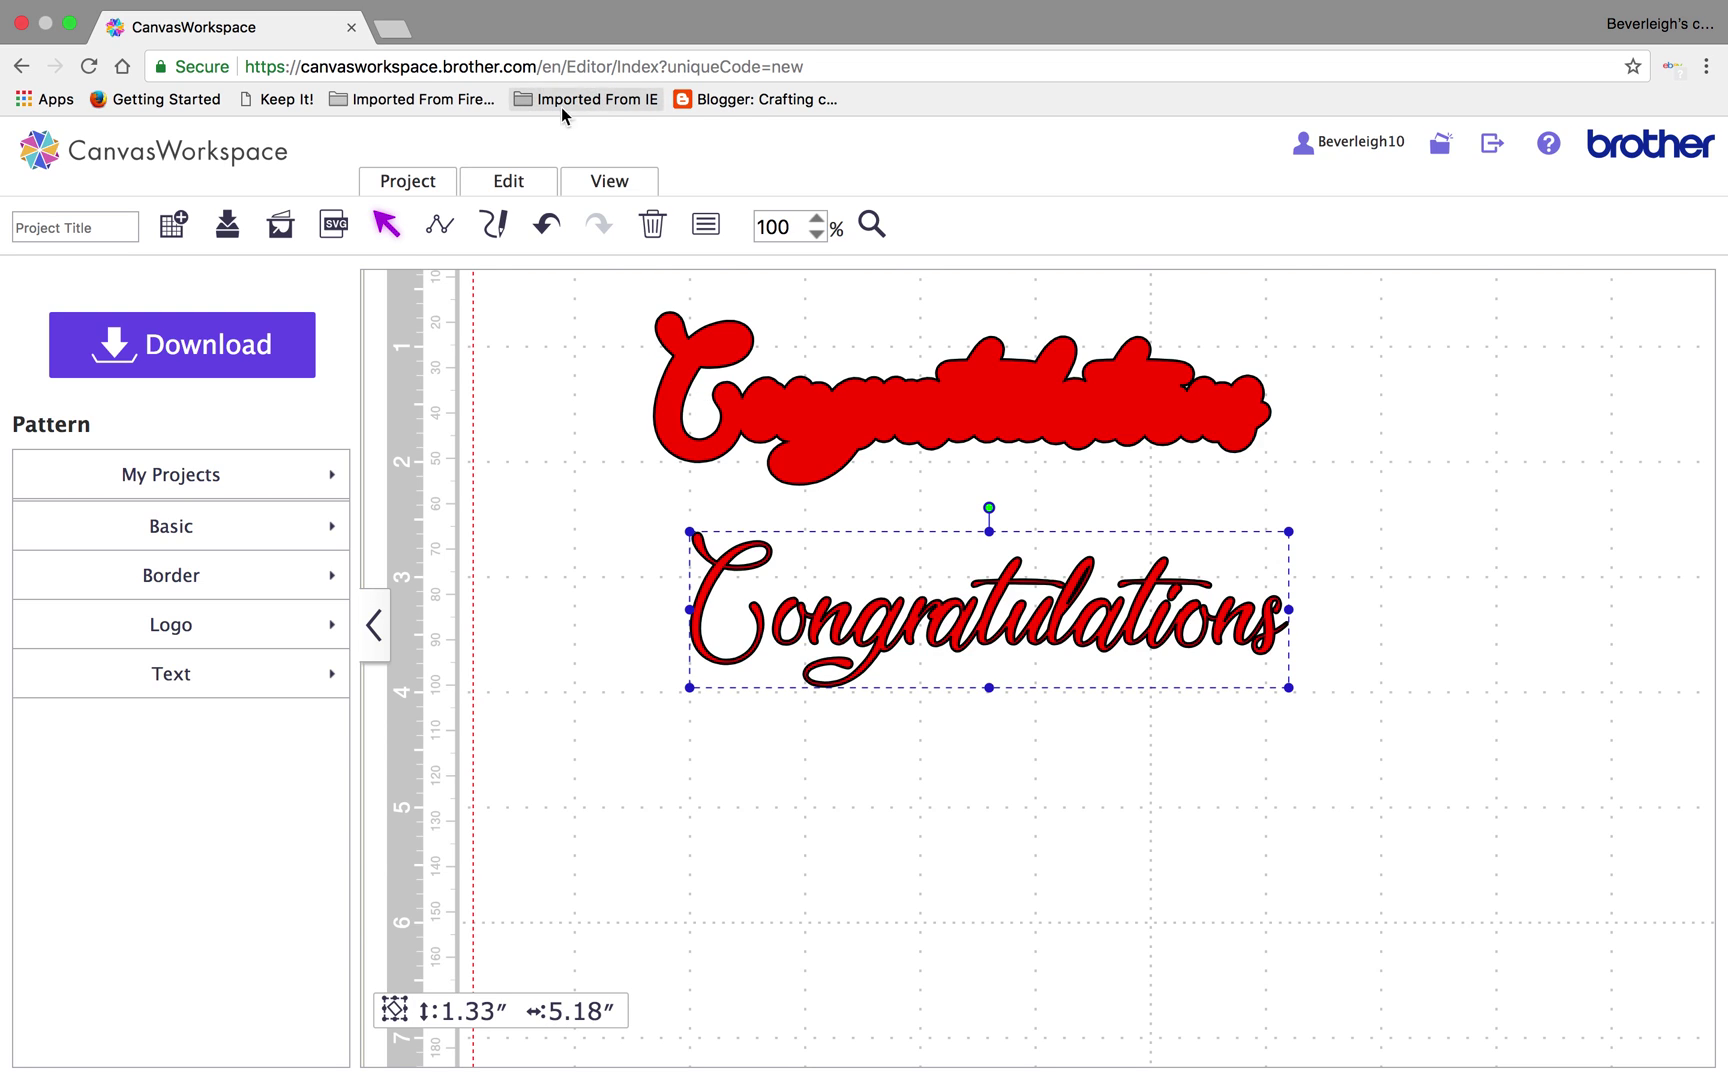
Offset the script word outward by 0.04 inches including inner edges, then pull the new piece down
left_click(510, 180)
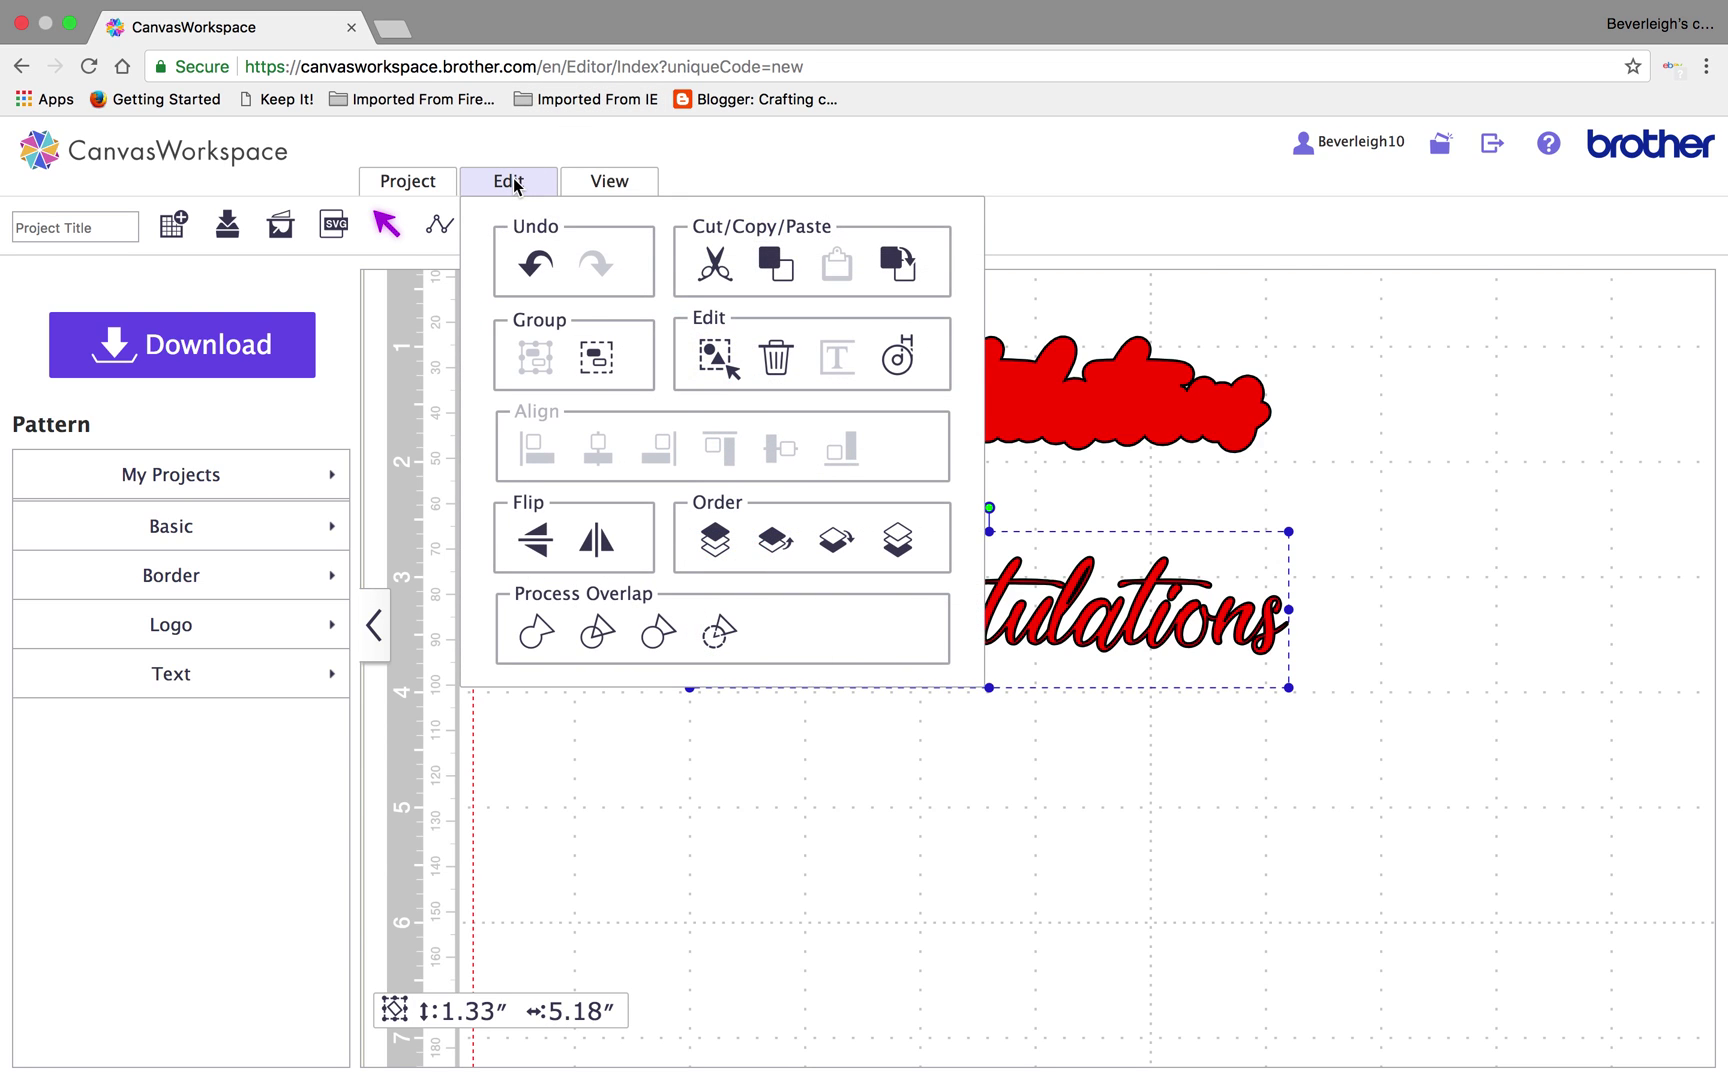
left_click(897, 355)
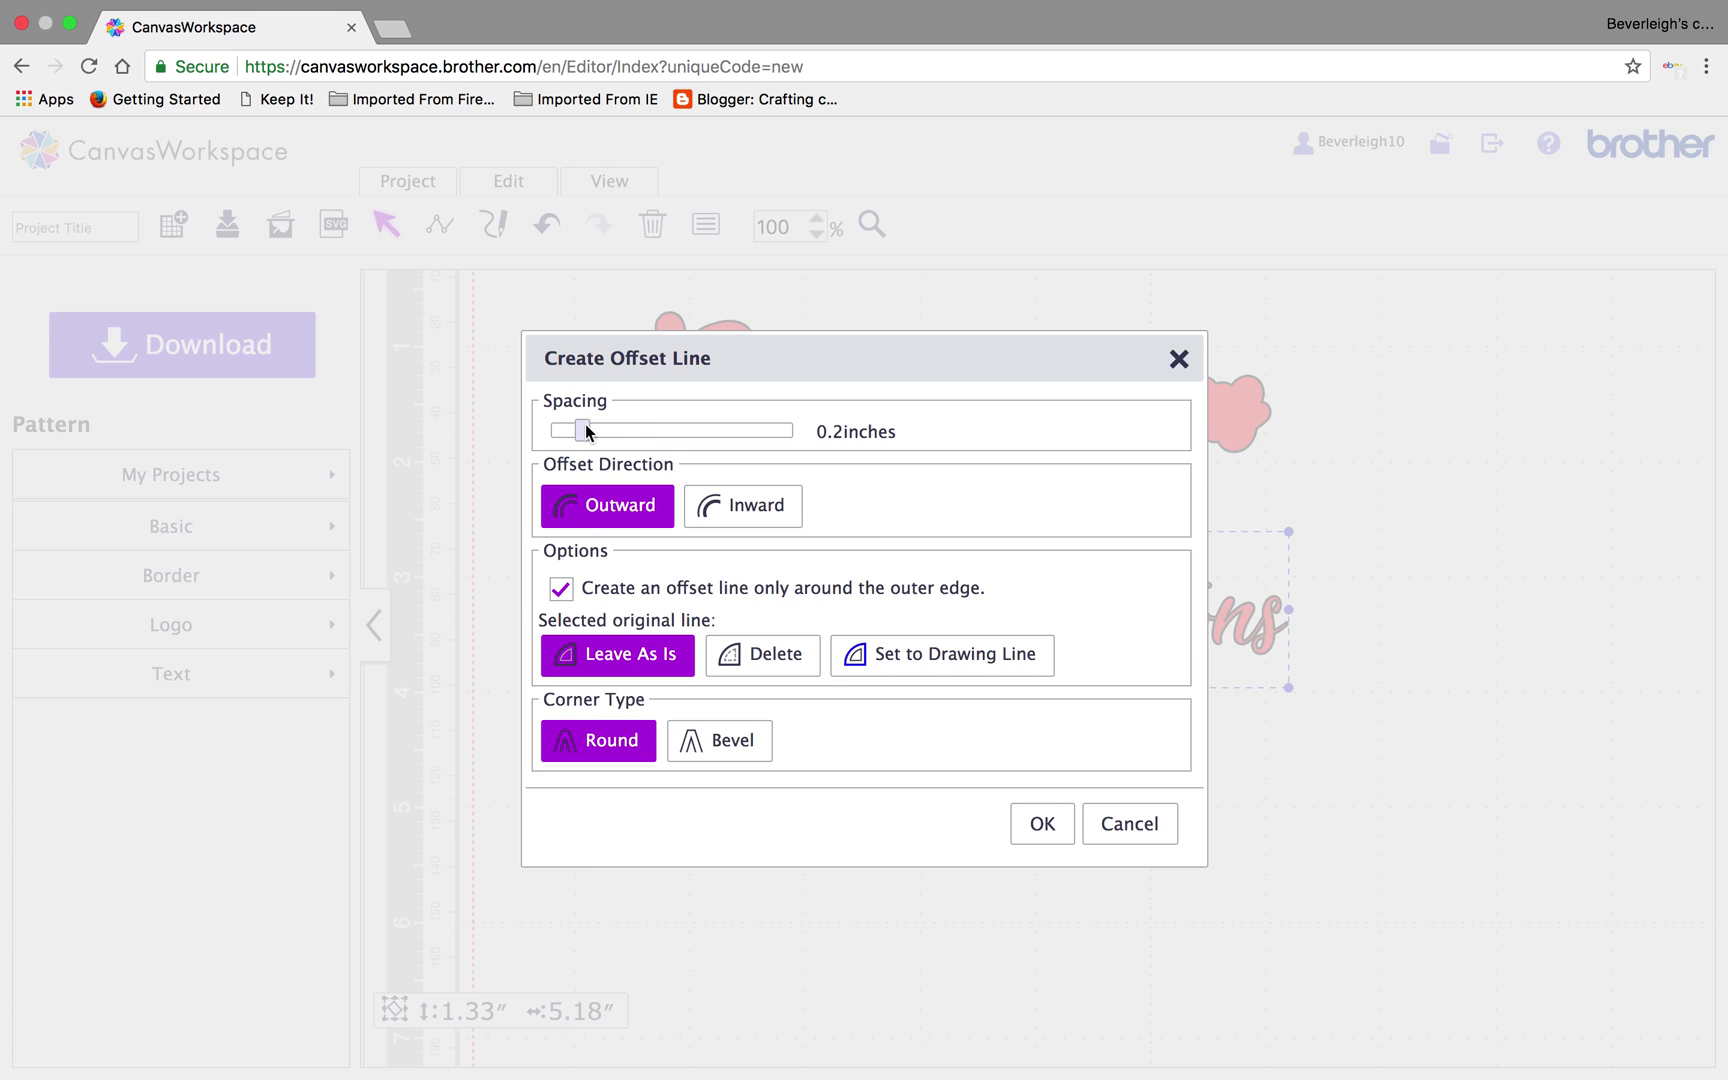
left_click_drag(583, 430, 555, 436)
left_click(562, 590)
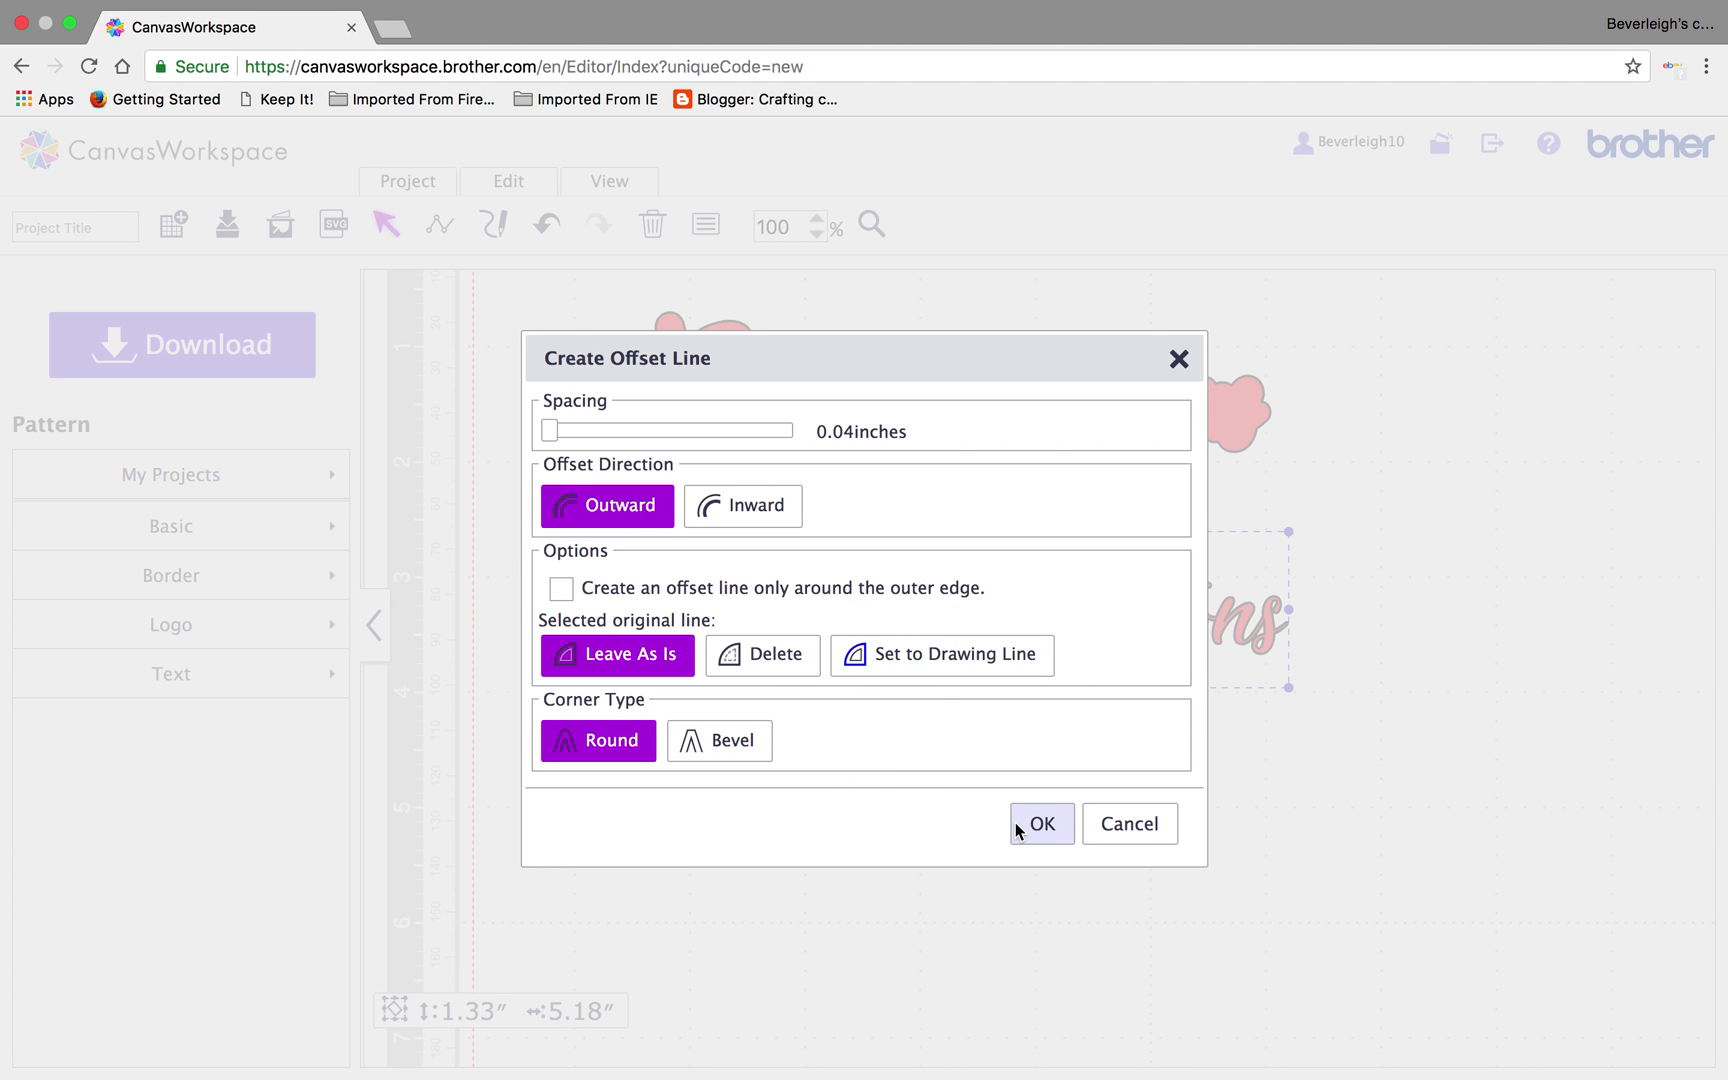
left_click(1046, 824)
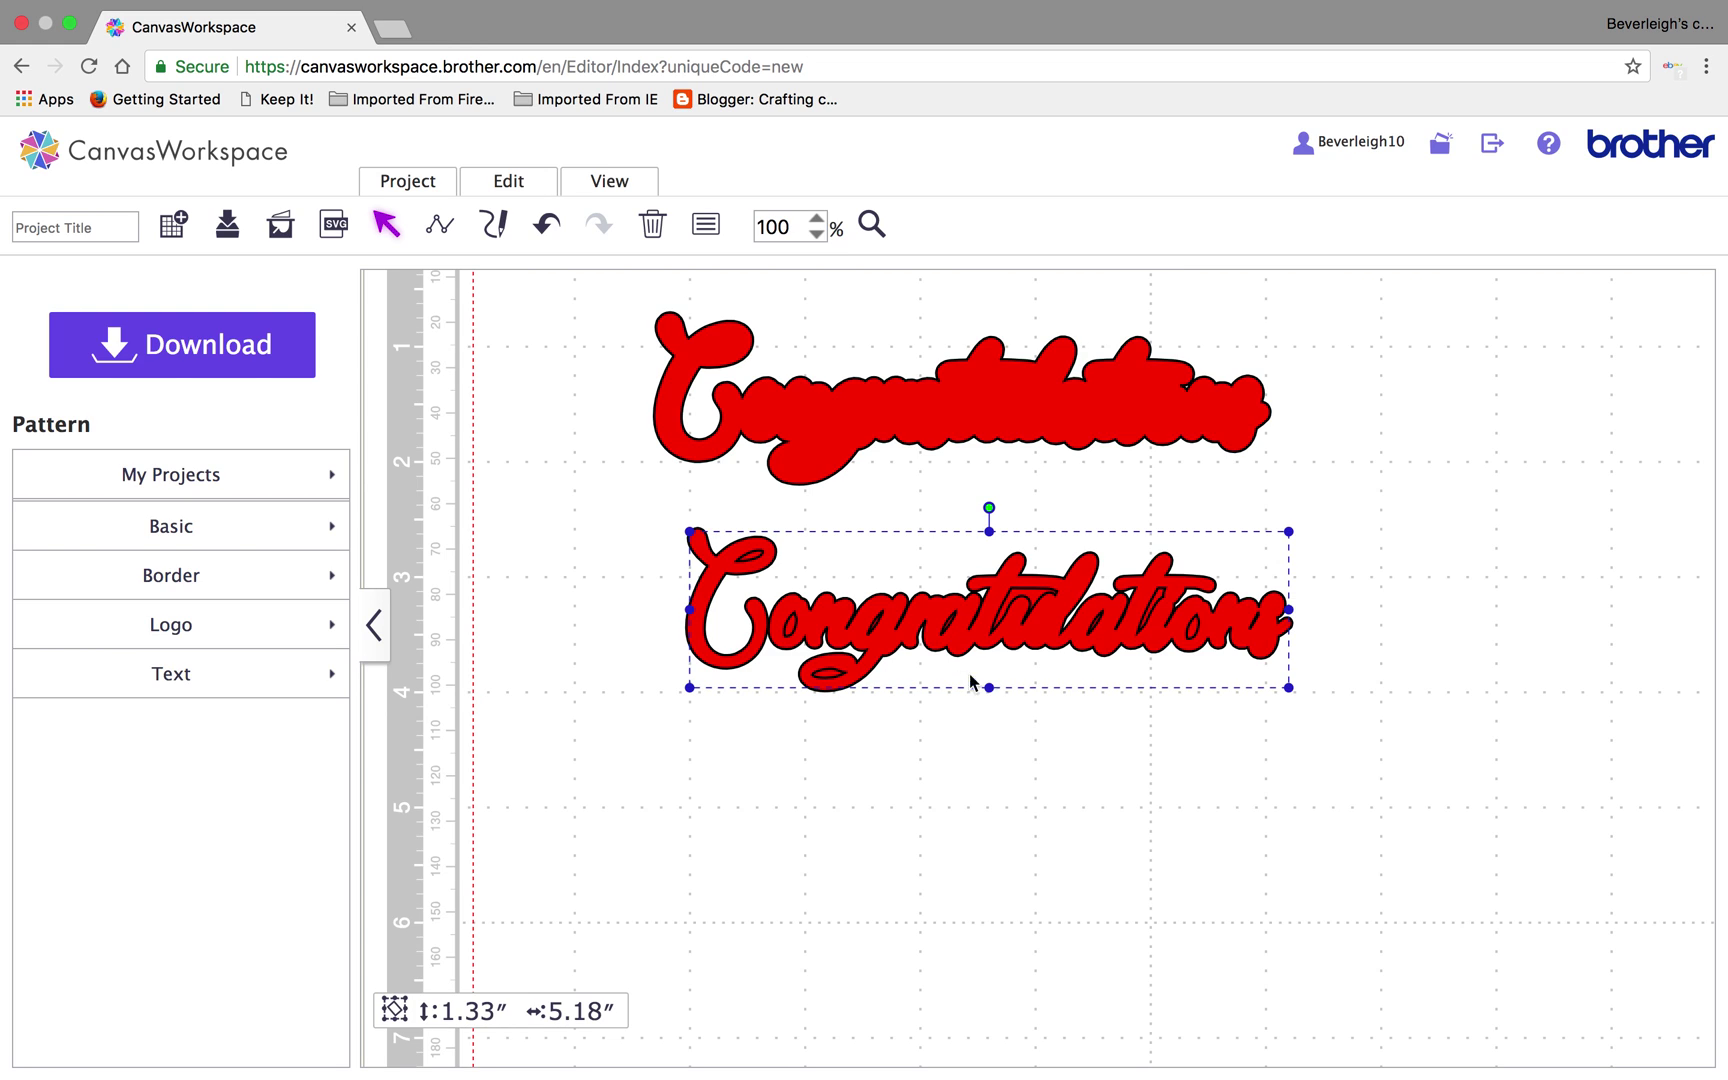
left_click_drag(1035, 622, 1035, 677)
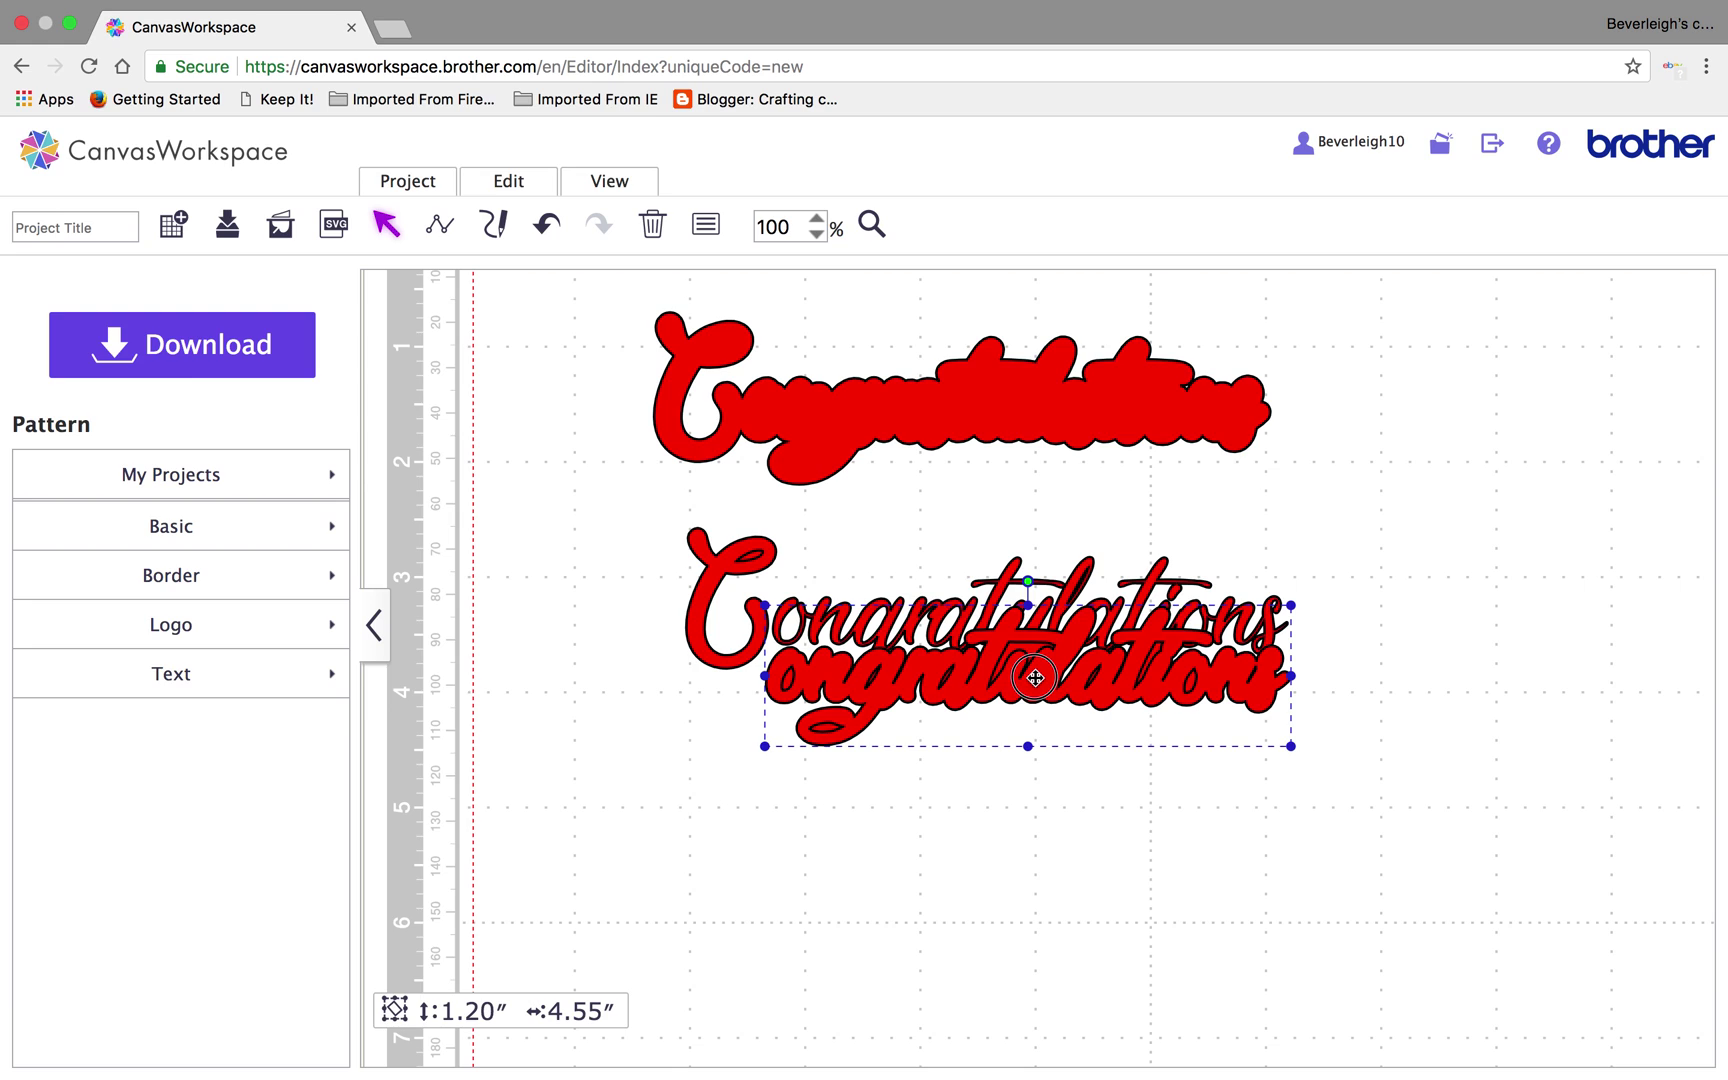
Undo the last move, then select the offset word's C and body and move them below the script word
left_click(537, 226)
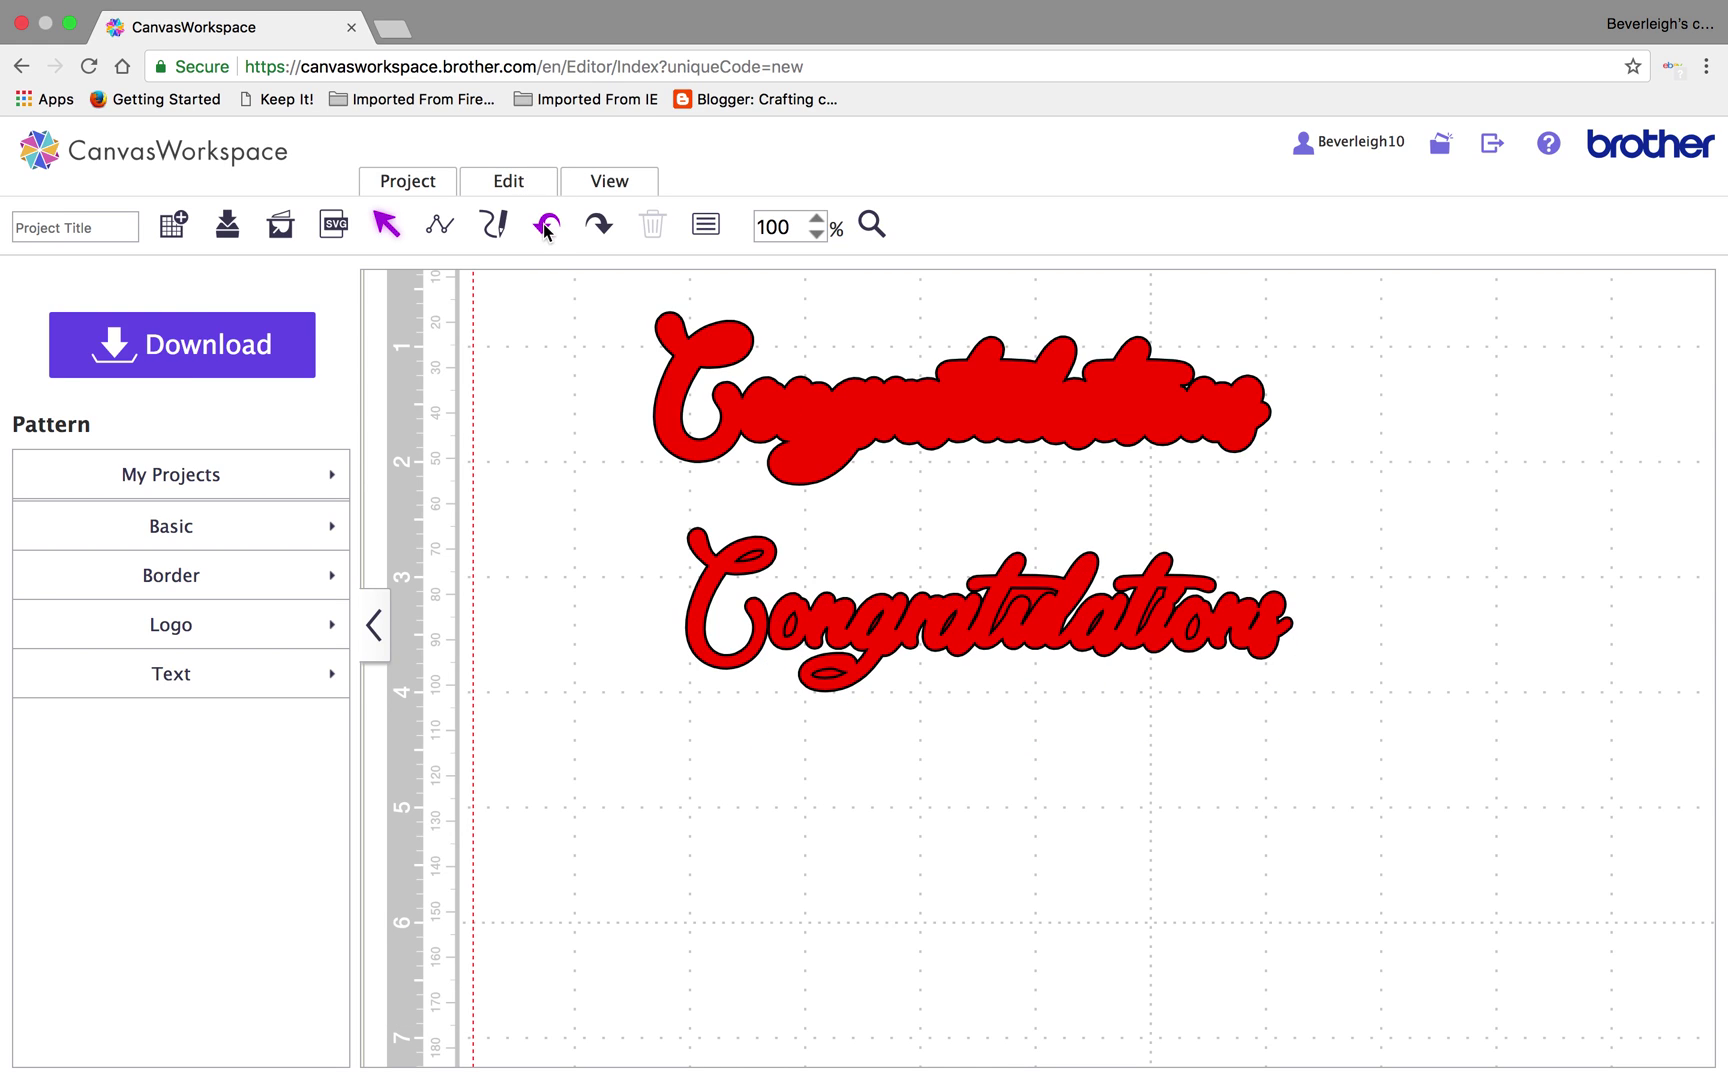
left_click(760, 551)
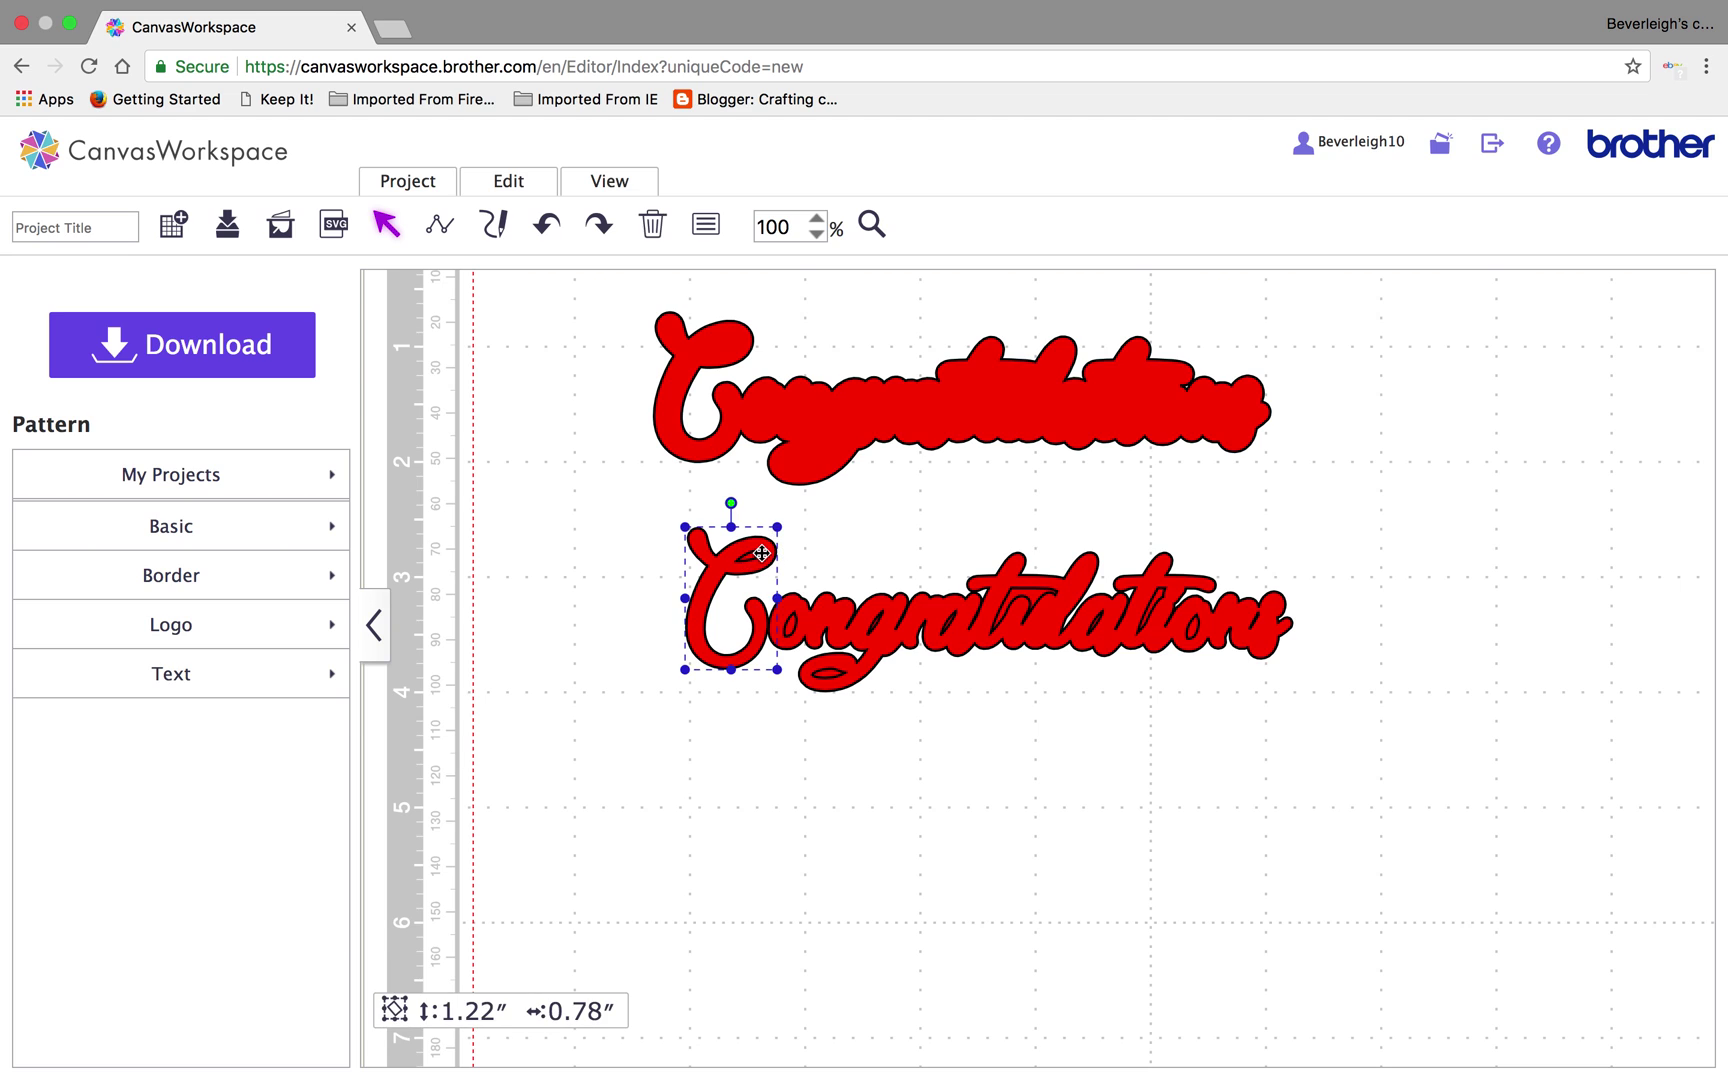
left_click(828, 611, "shift")
left_click_drag(828, 611, 832, 814)
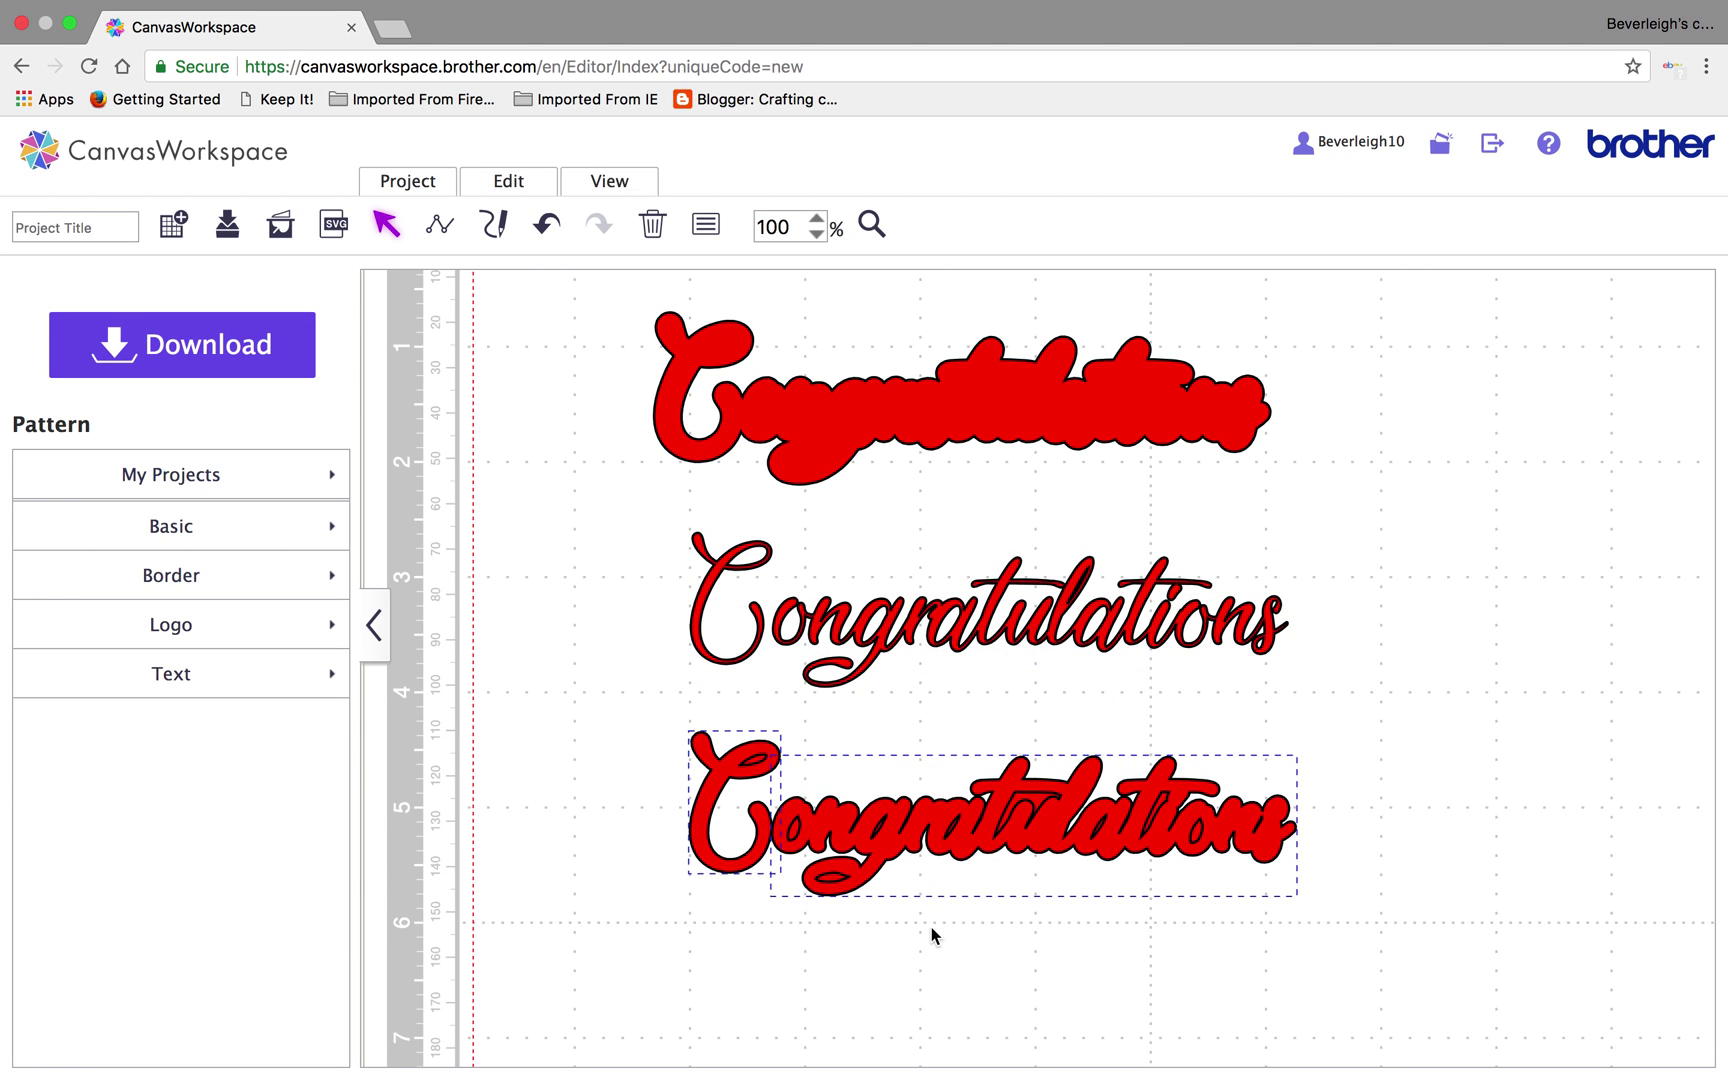
Divide the bottom red Congratulations at its overlaps, after undoing a mistaken Subtract
left_click(513, 183)
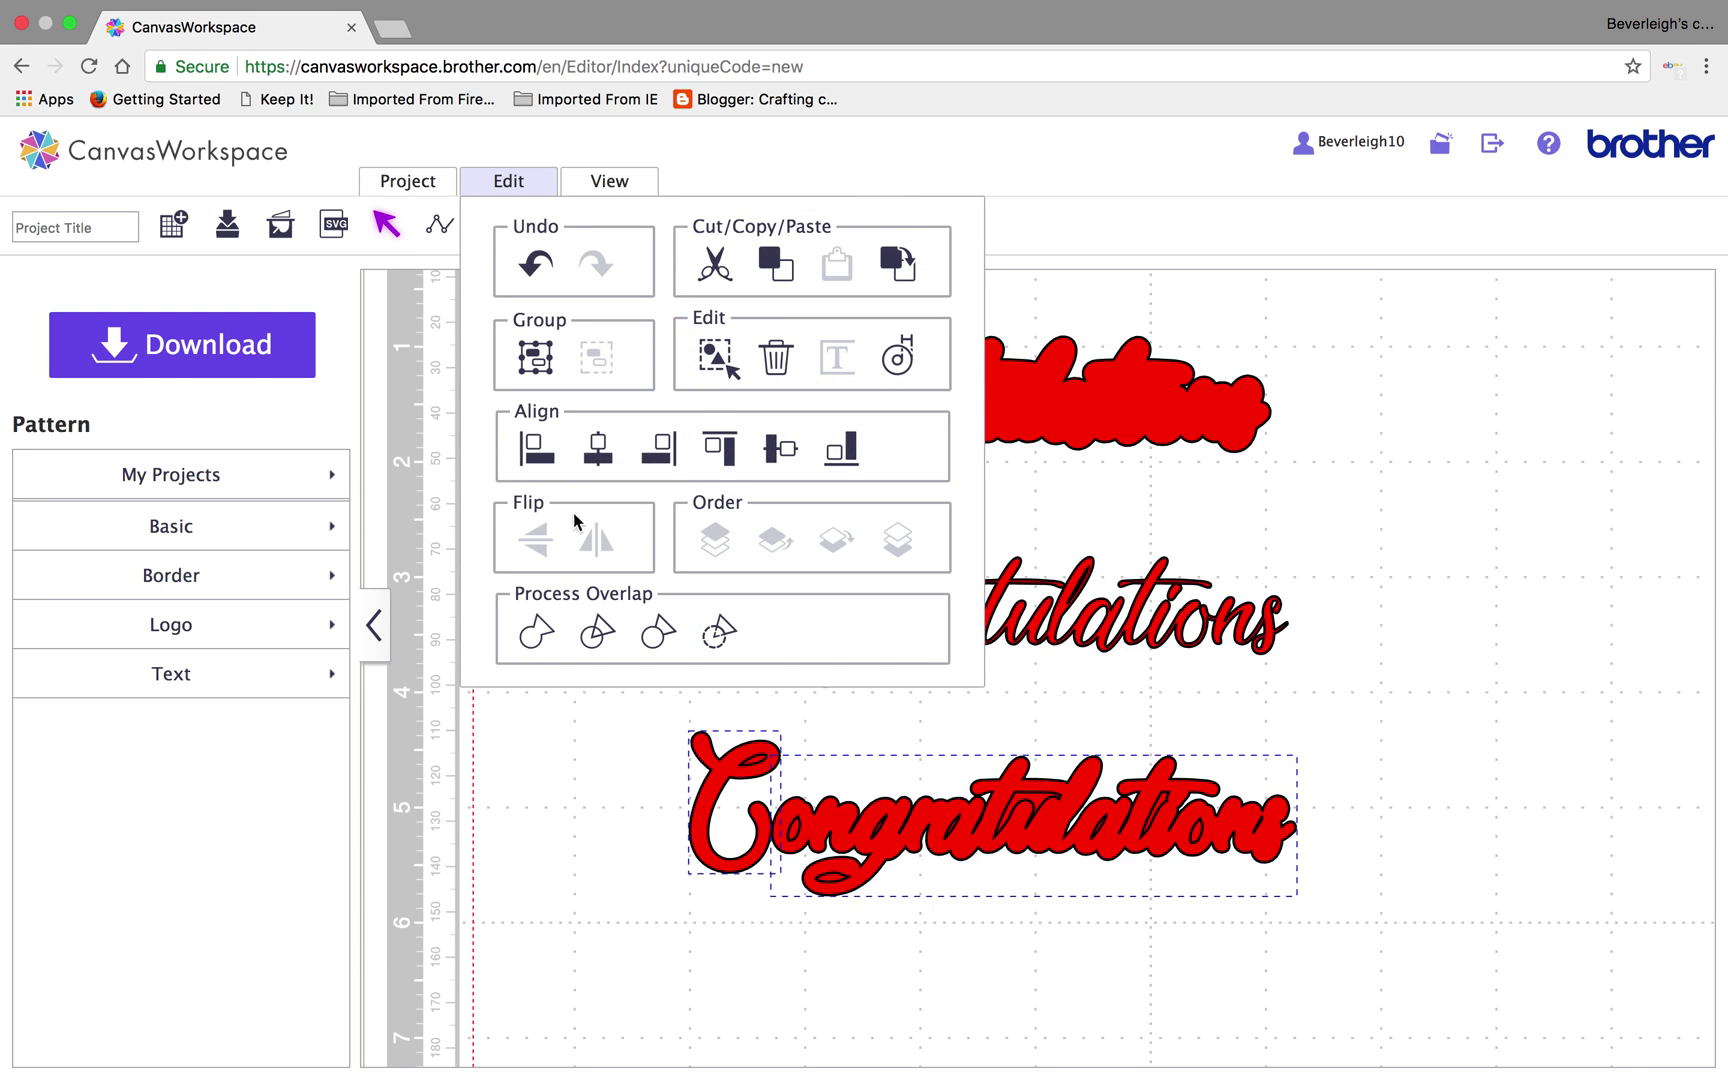
left_click(716, 633)
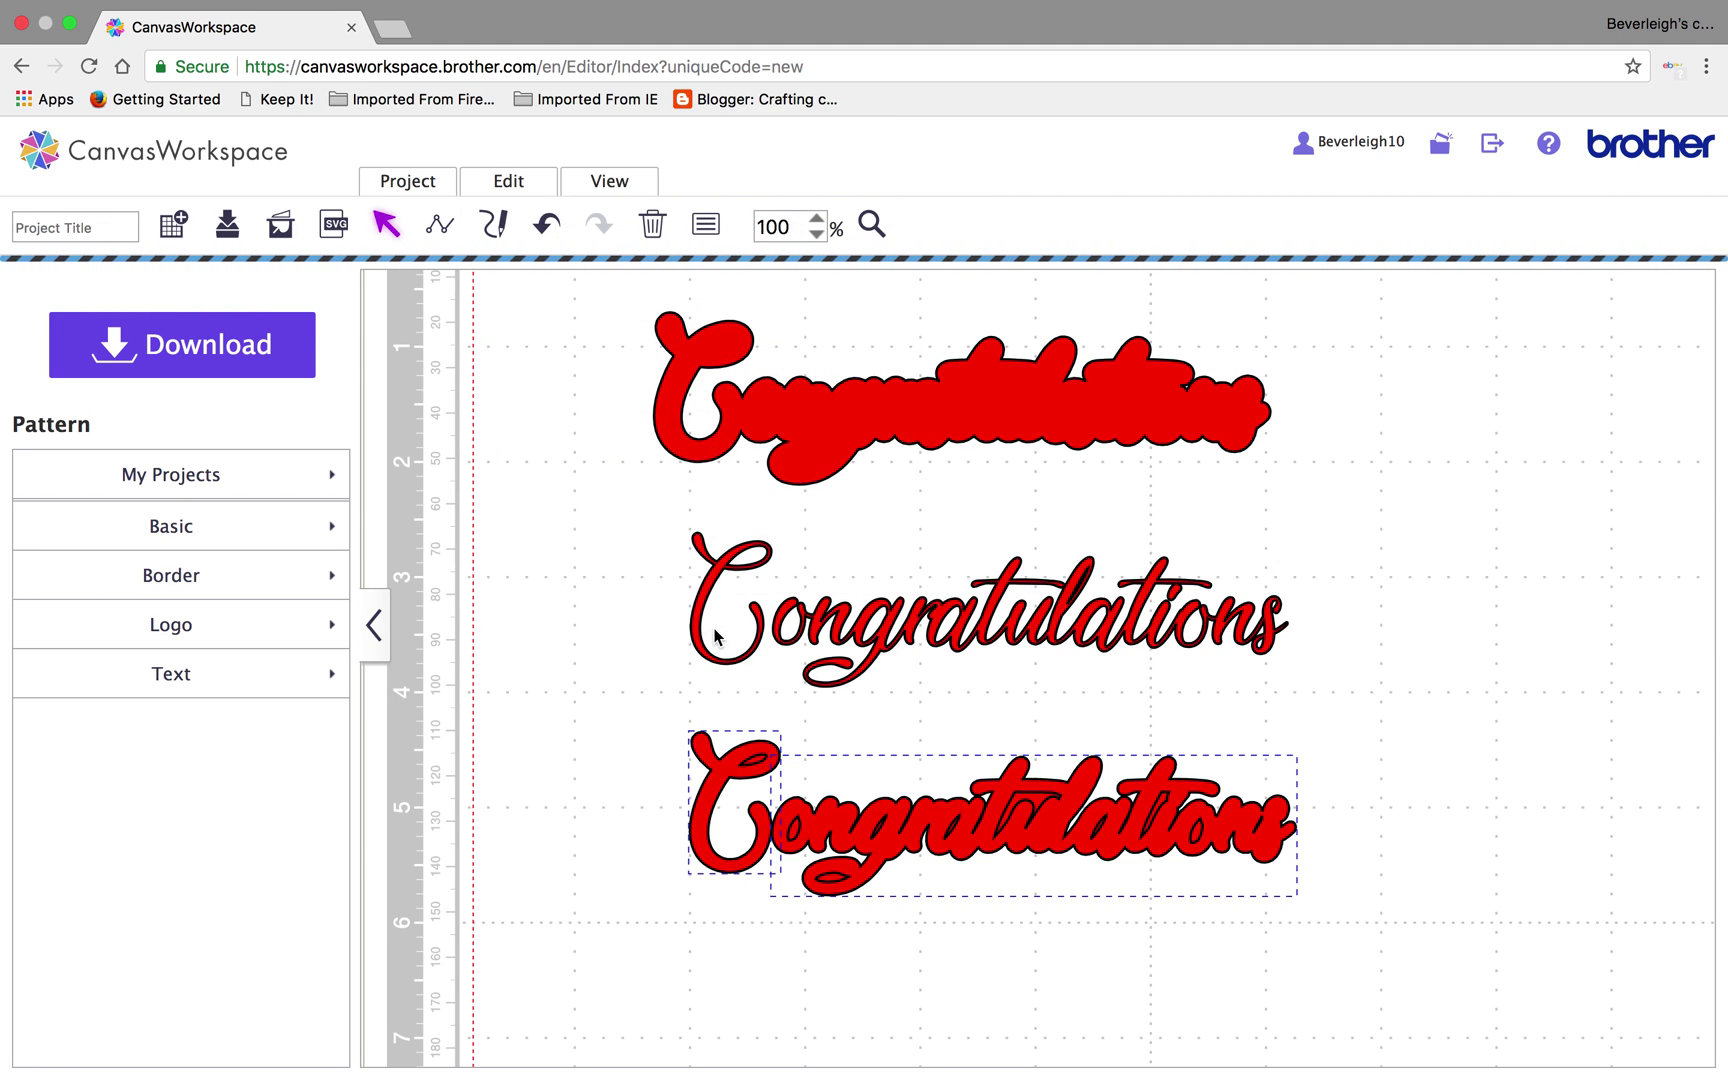
left_click(546, 224)
left_click(508, 181)
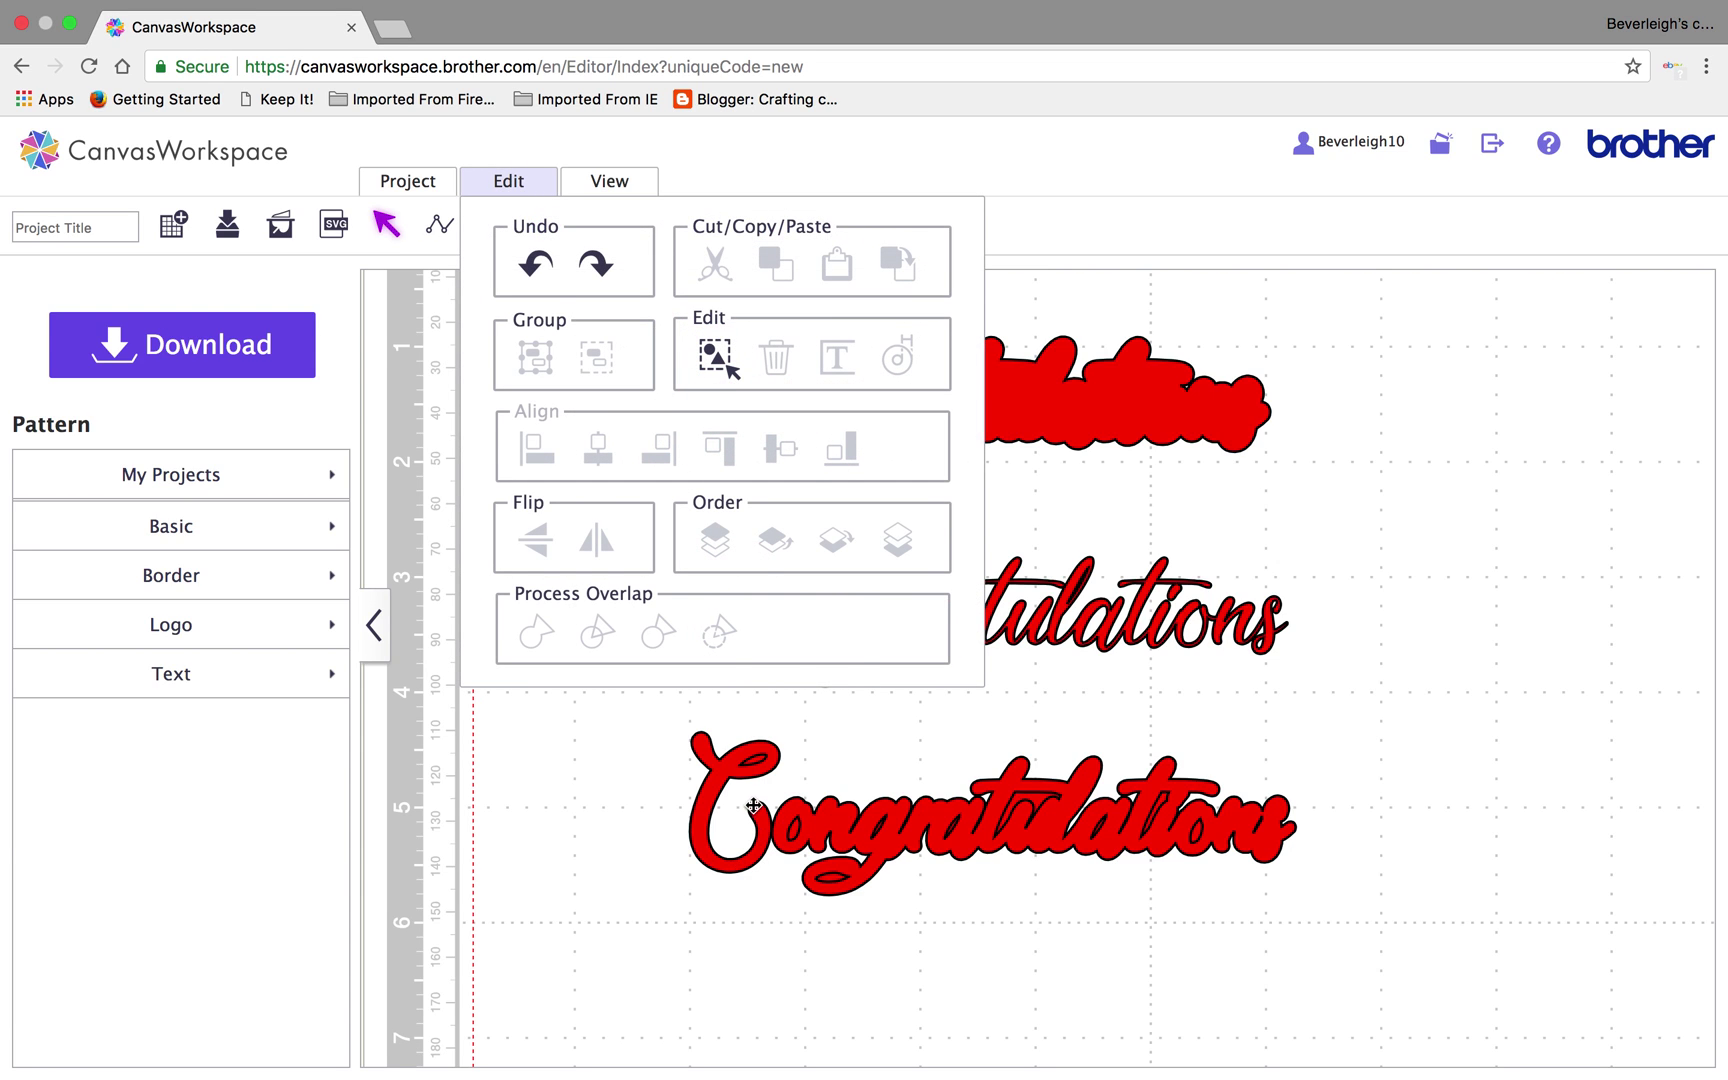
left_click(740, 772)
left_click(507, 186)
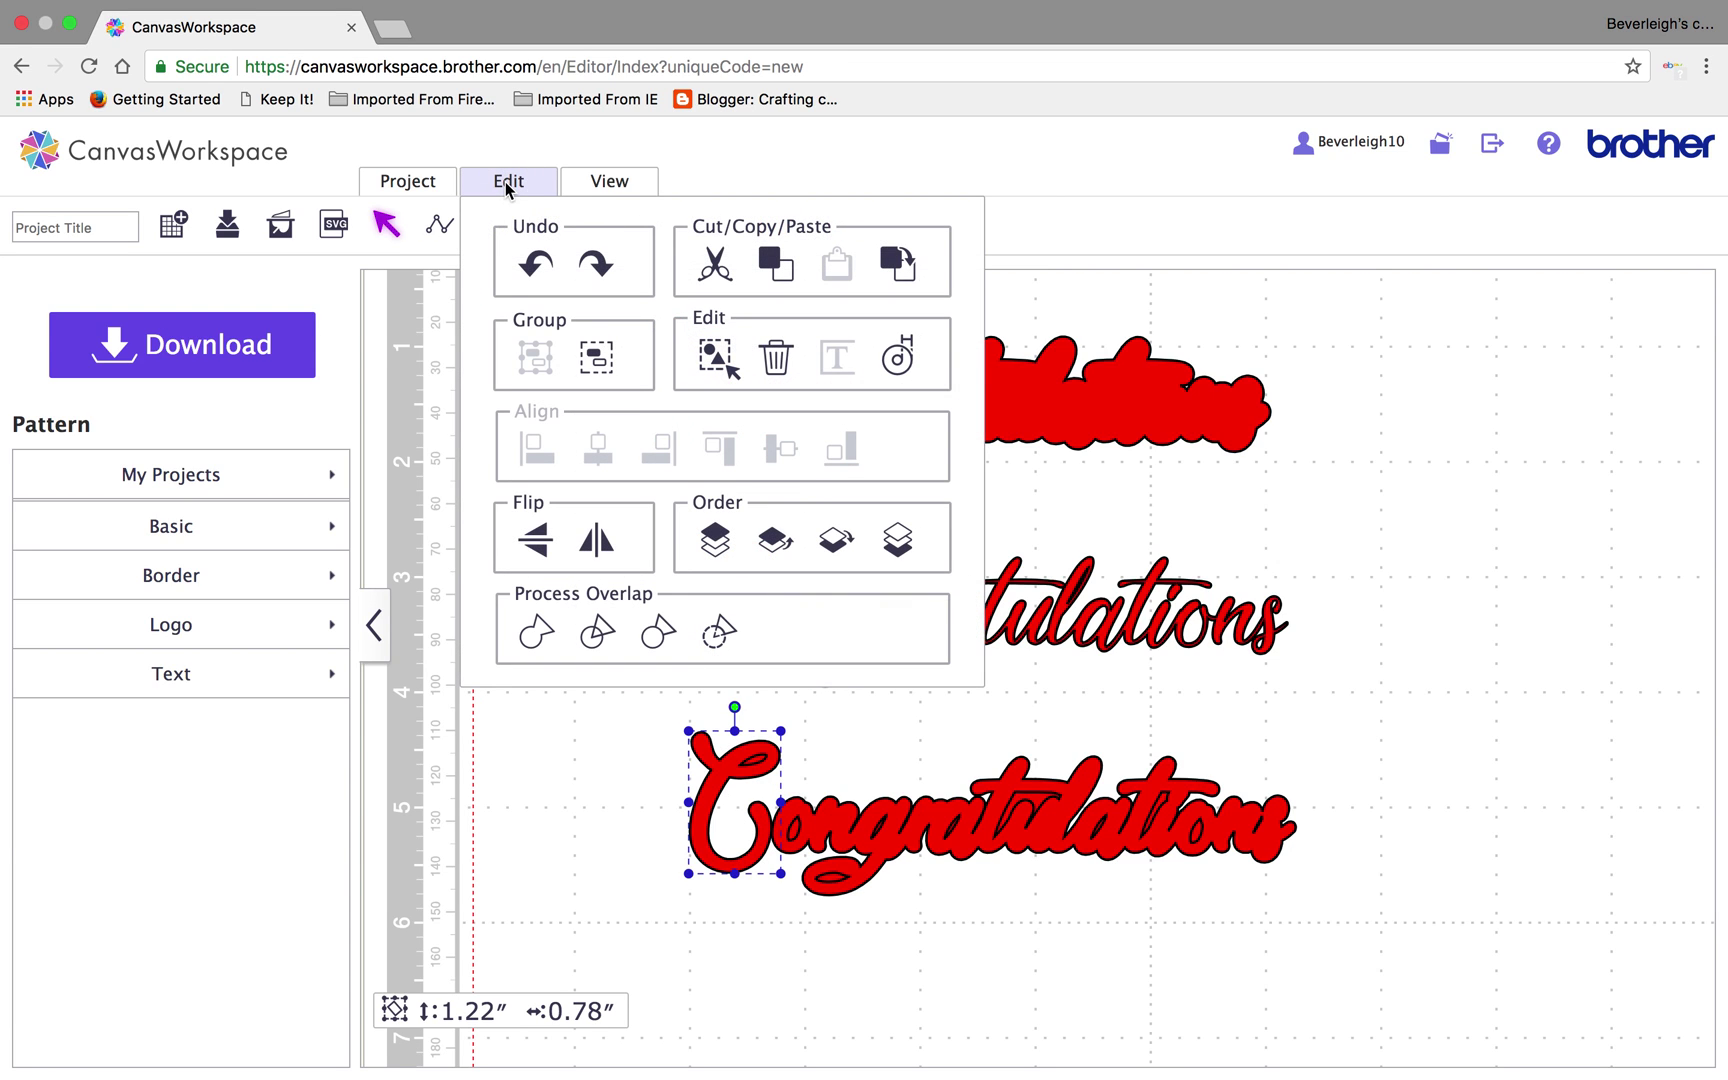
left_click(598, 632)
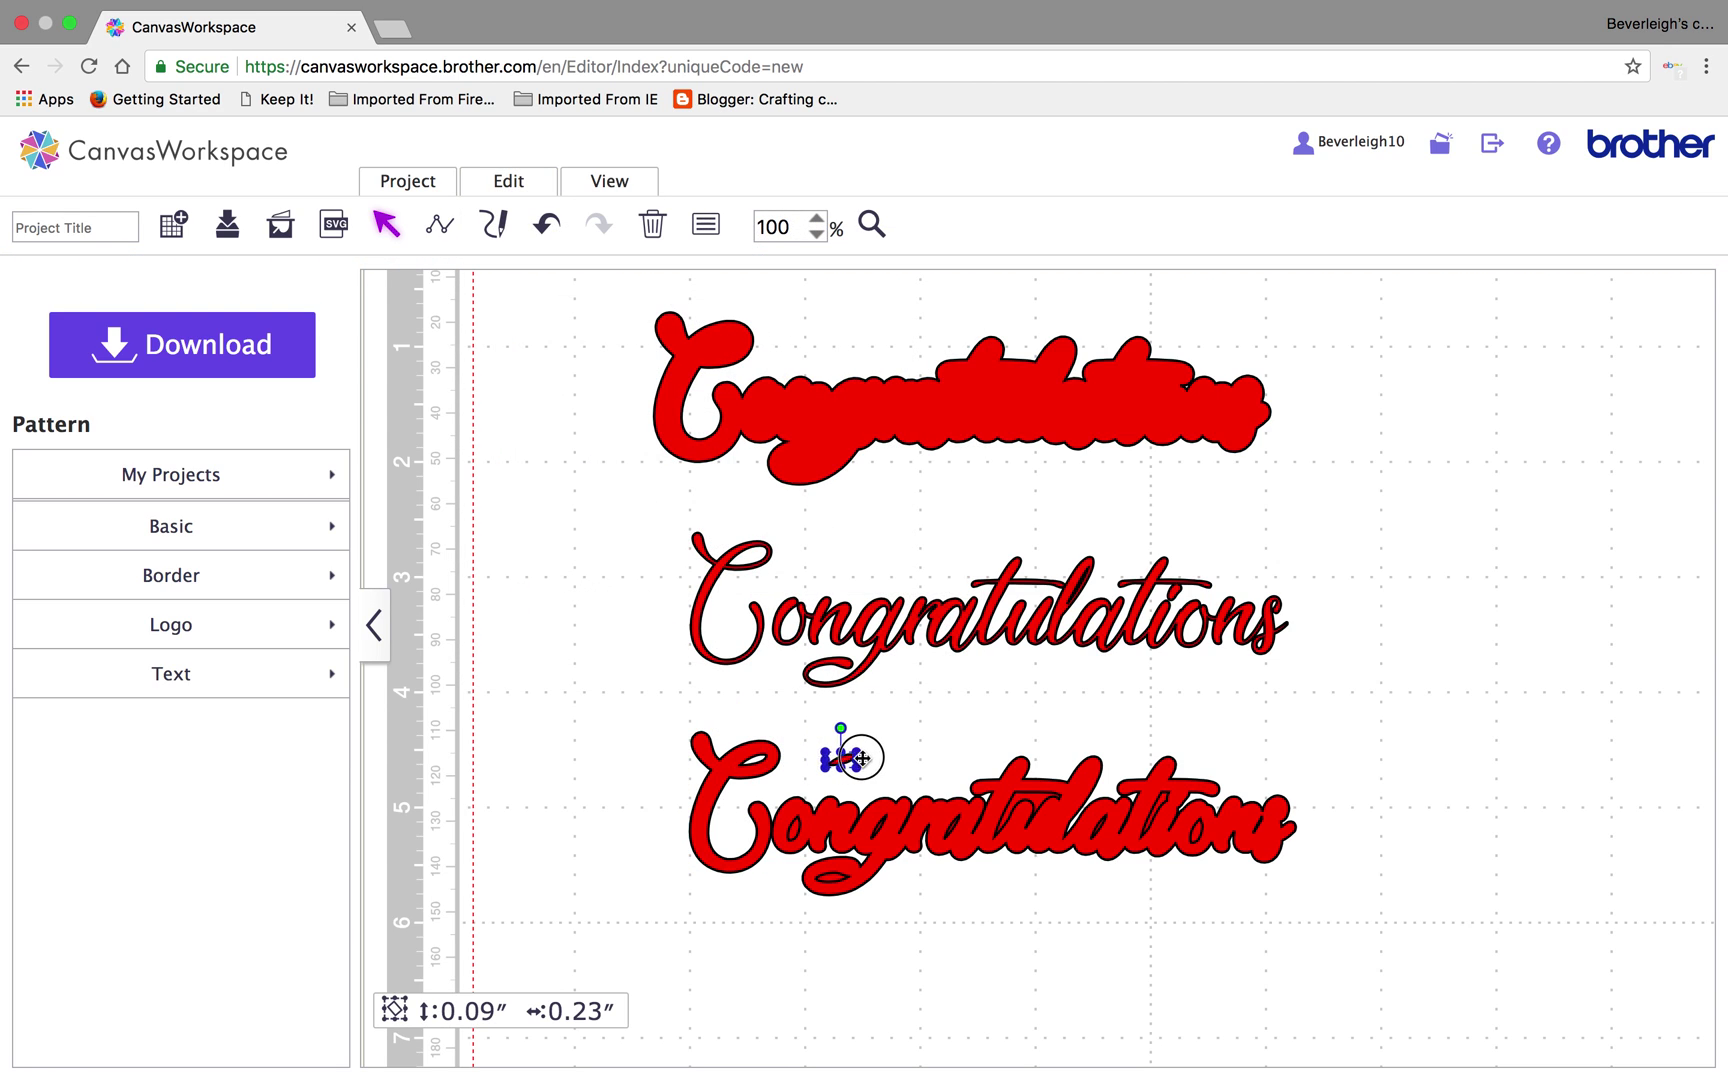
left_click(795, 838)
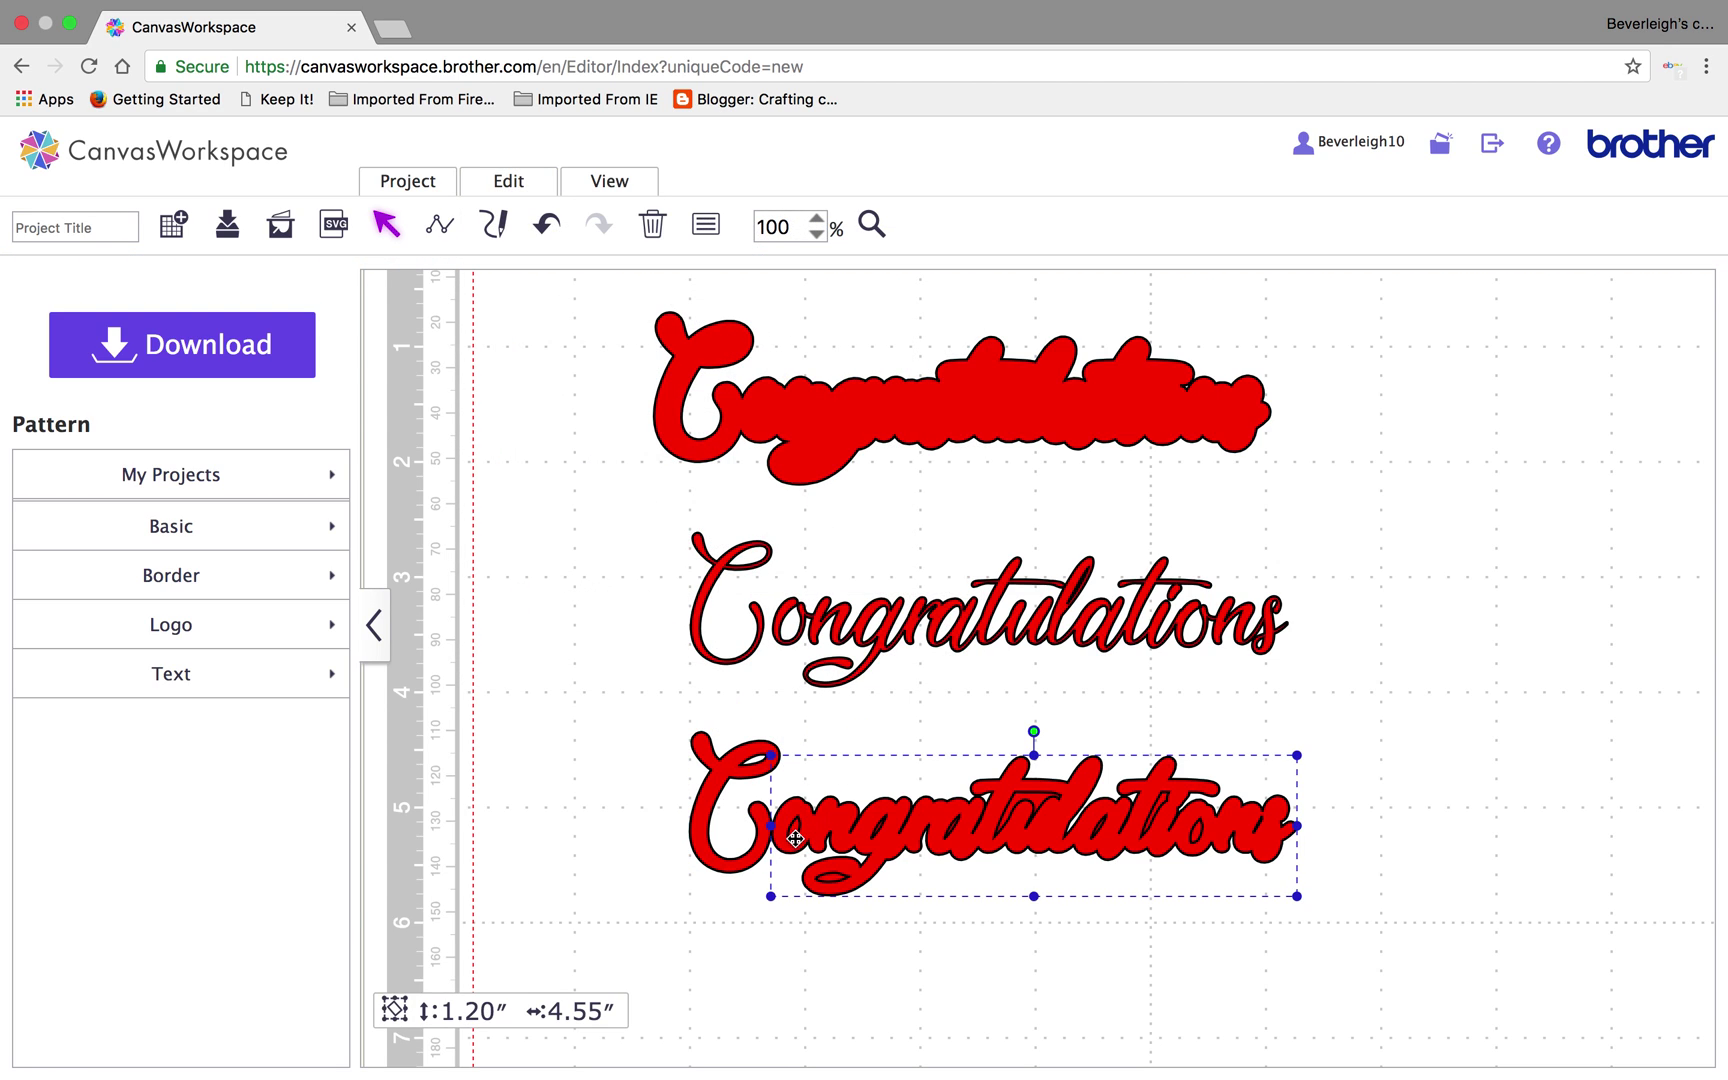
left_click(520, 182)
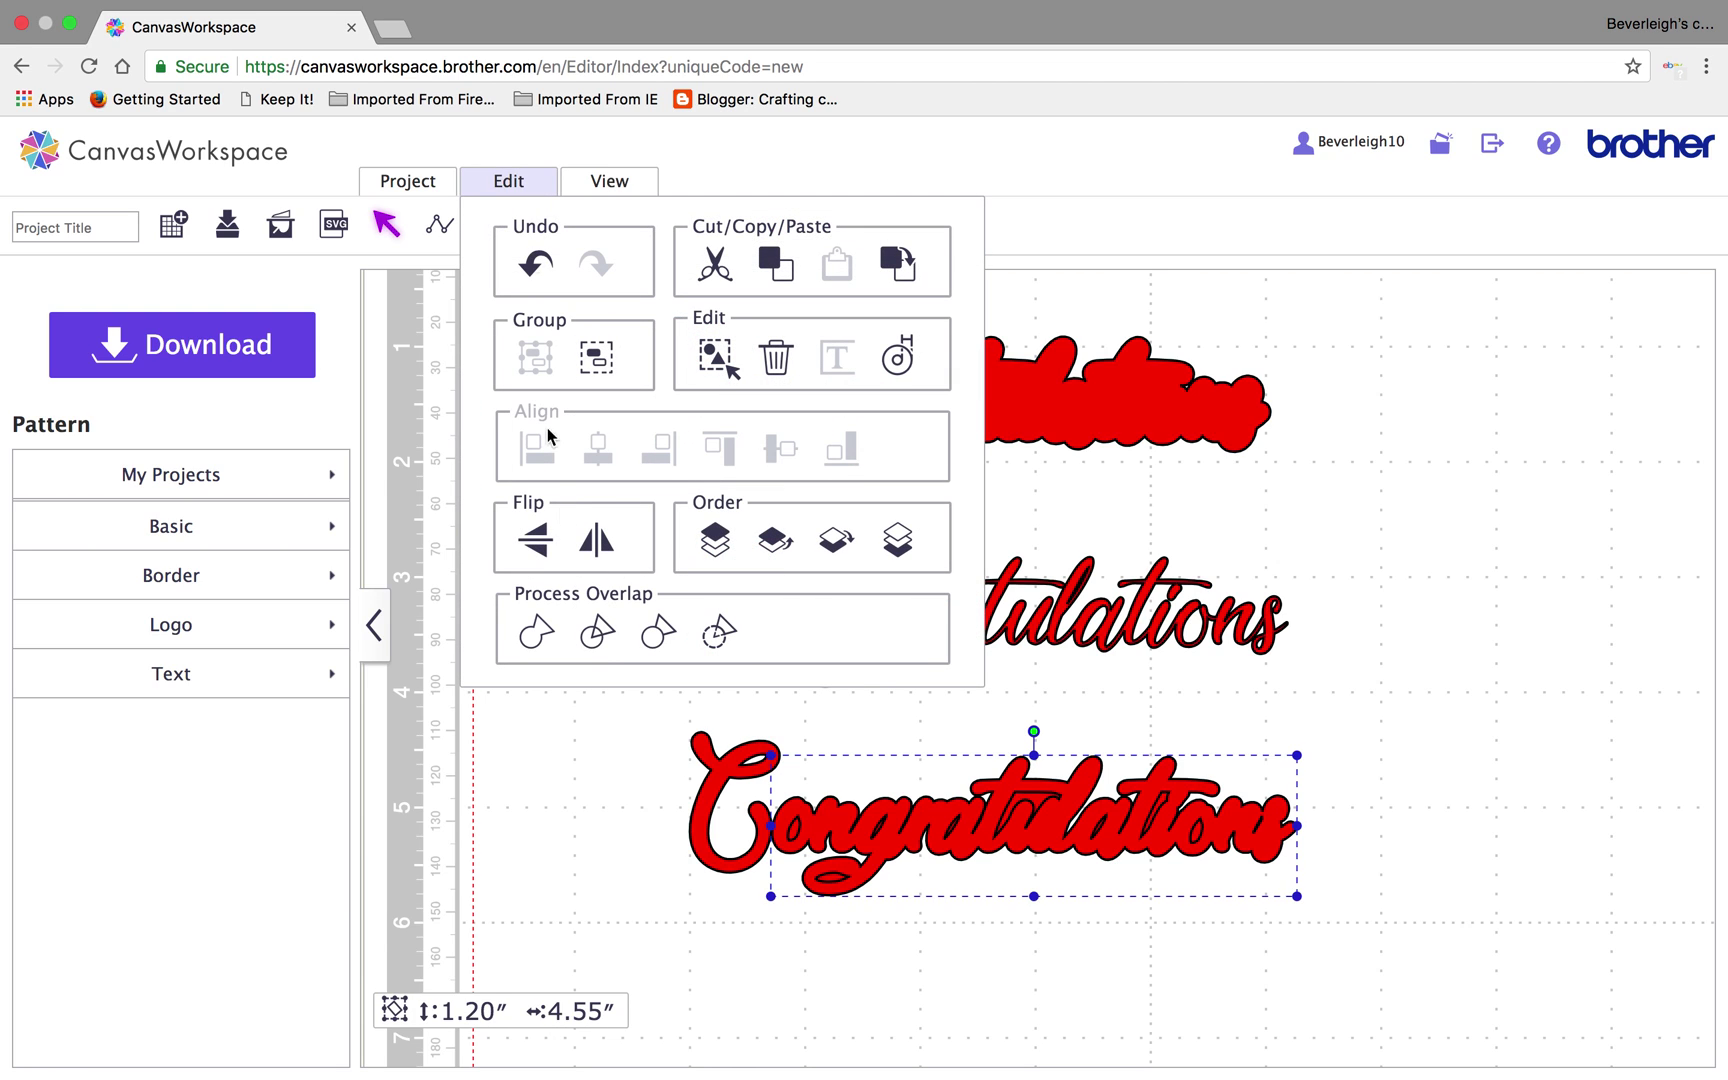
left_click(598, 640)
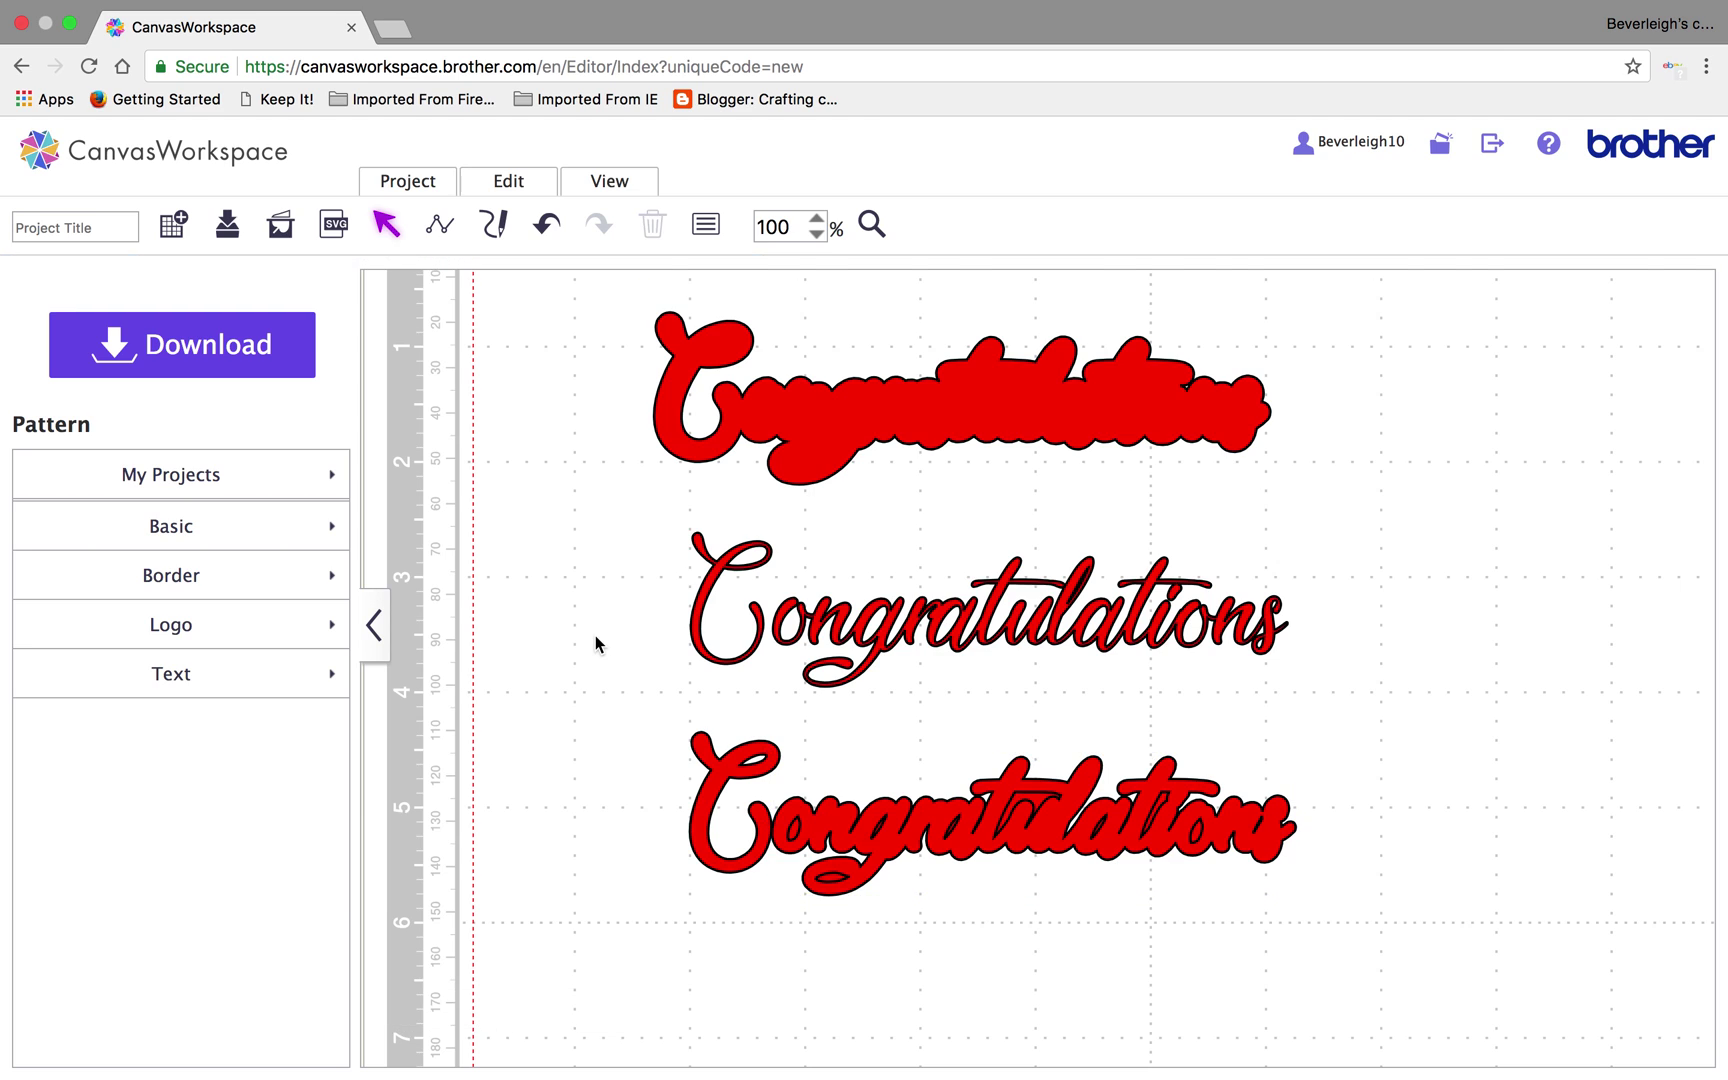
Pull a piece out of the word and delete the small red fragments, stroke, dash and drop beside the C
left_click_drag(797, 830, 957, 1067)
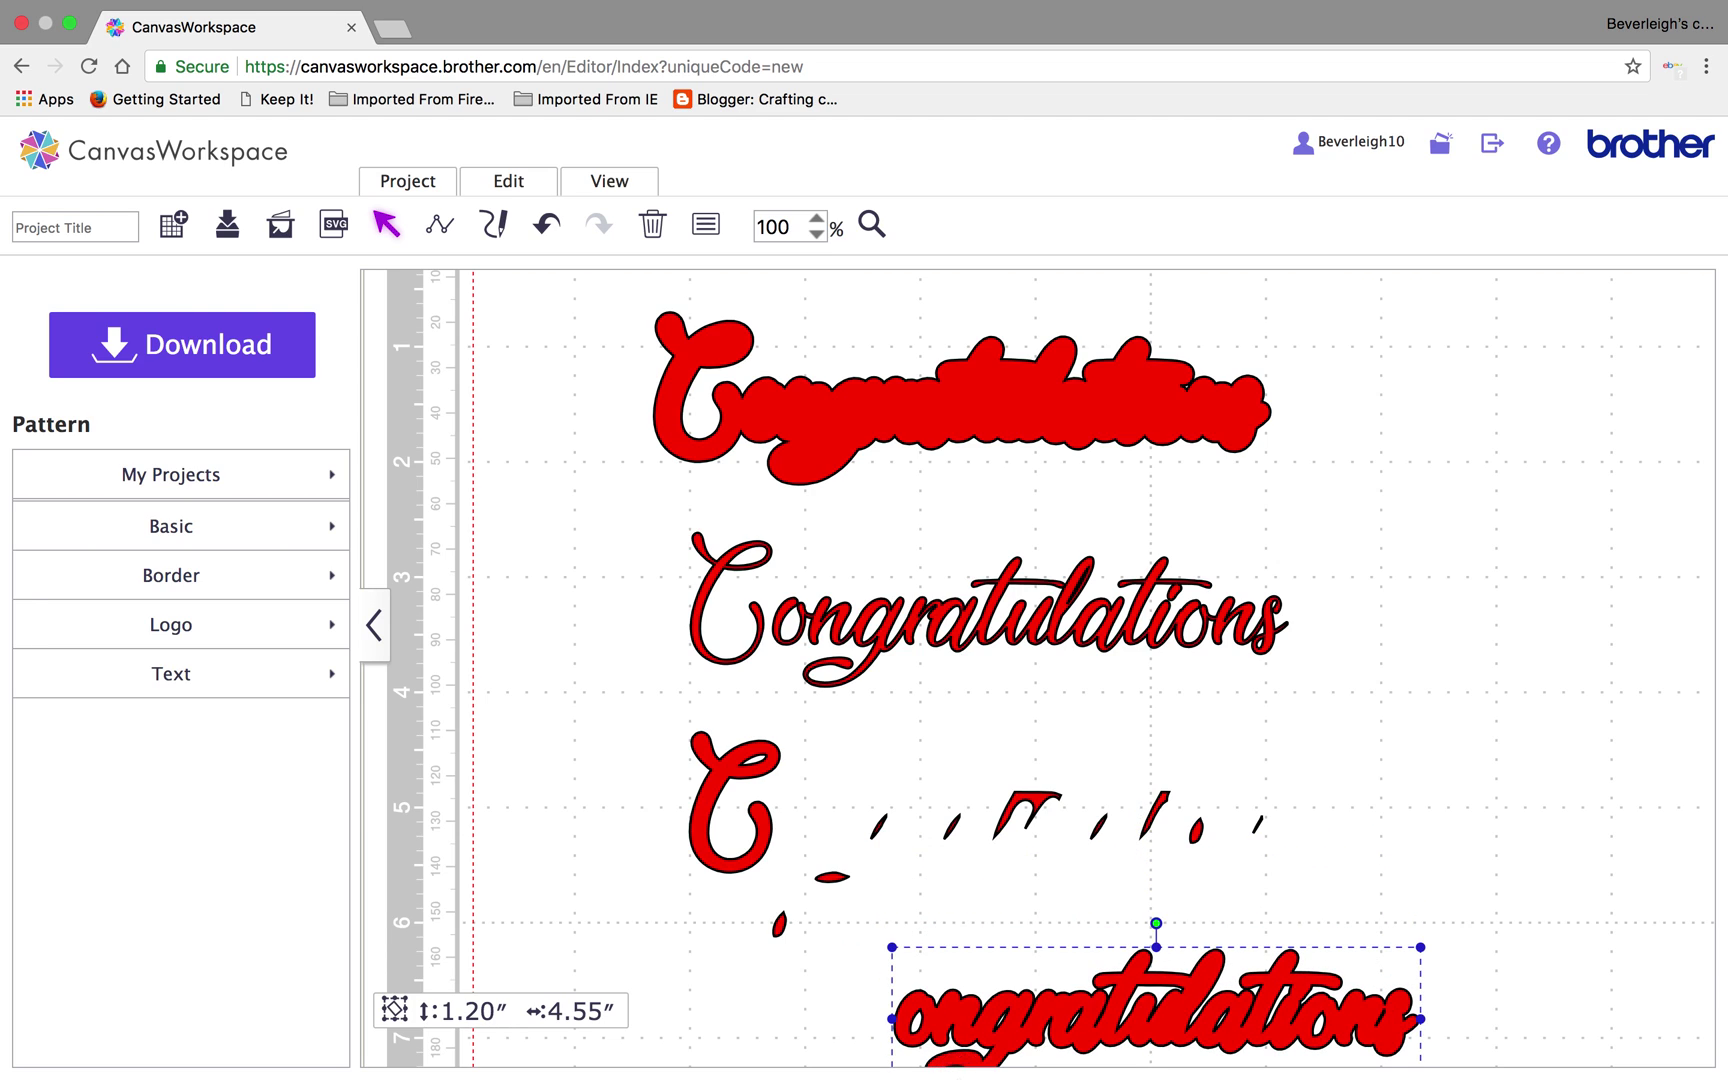
left_click_drag(824, 785, 1246, 868)
key("Delete")
left_click_drag(1223, 770, 1296, 849)
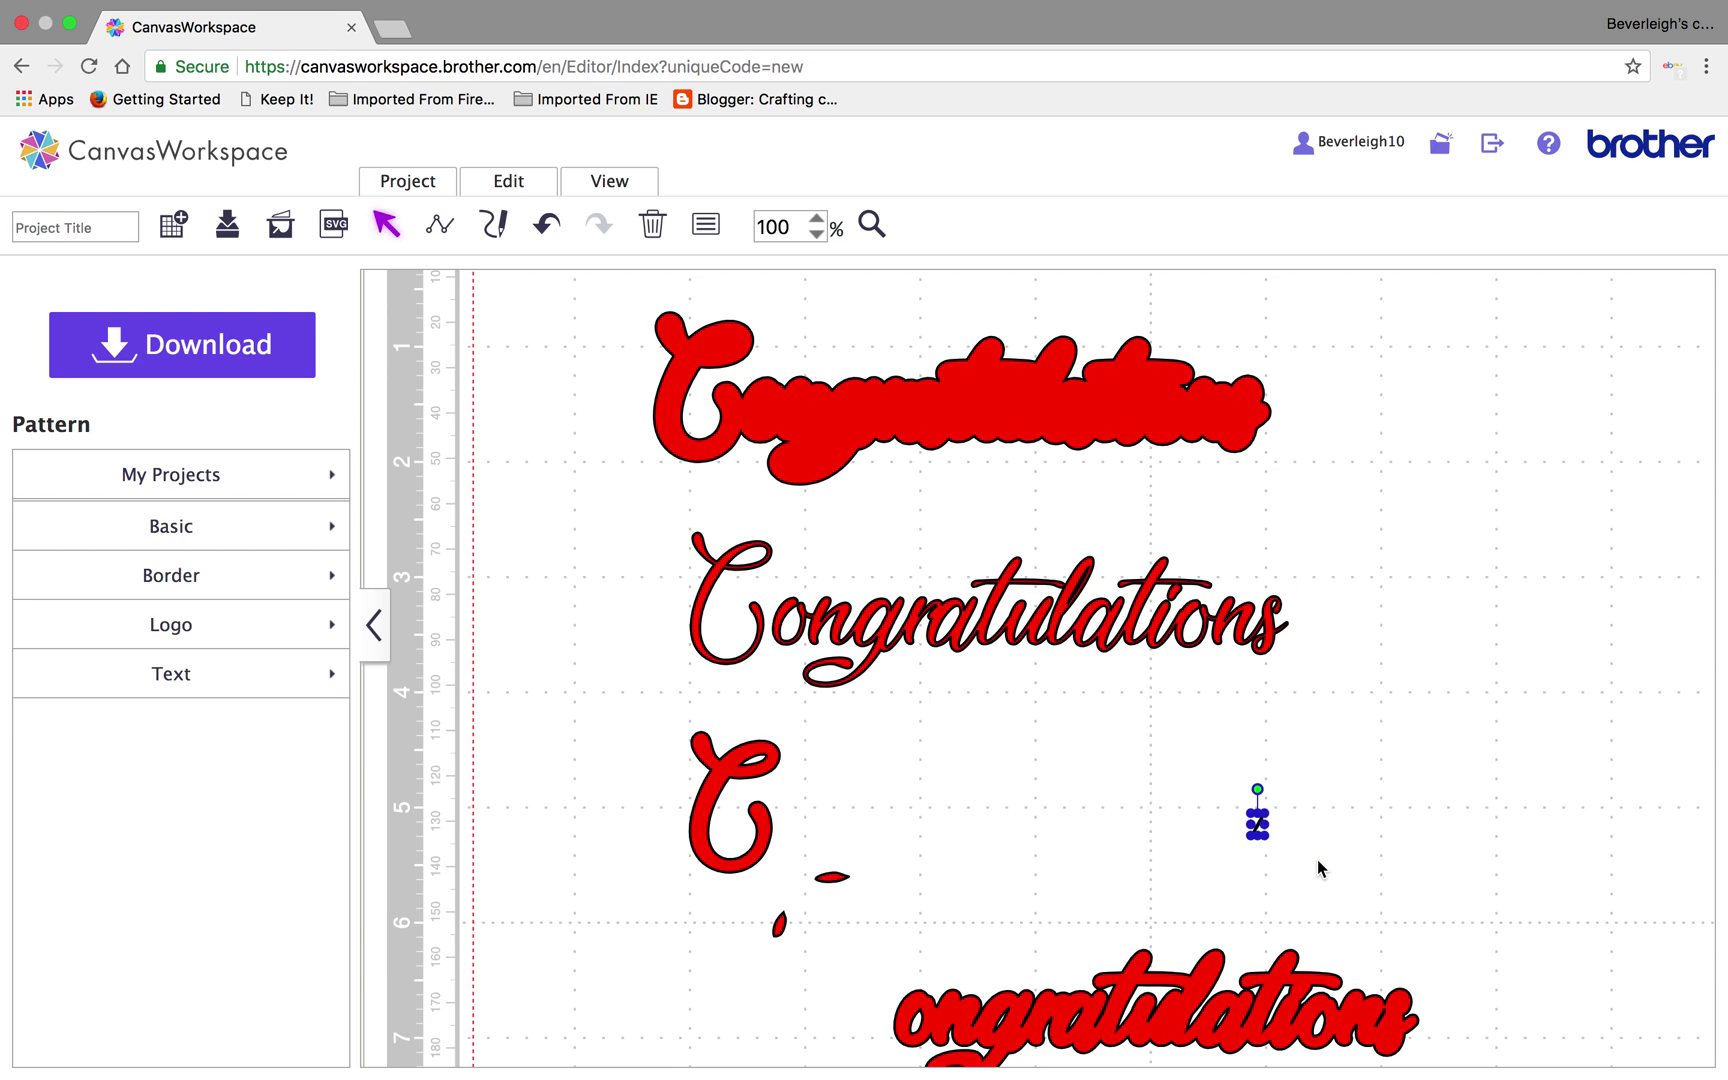
key("Delete")
left_click_drag(866, 926, 806, 852)
key("Delete")
mouse_move(826, 958)
left_mouse_down()
mouse_move(735, 885)
mouse_move(808, 938)
left_mouse_up()
left_click(916, 897)
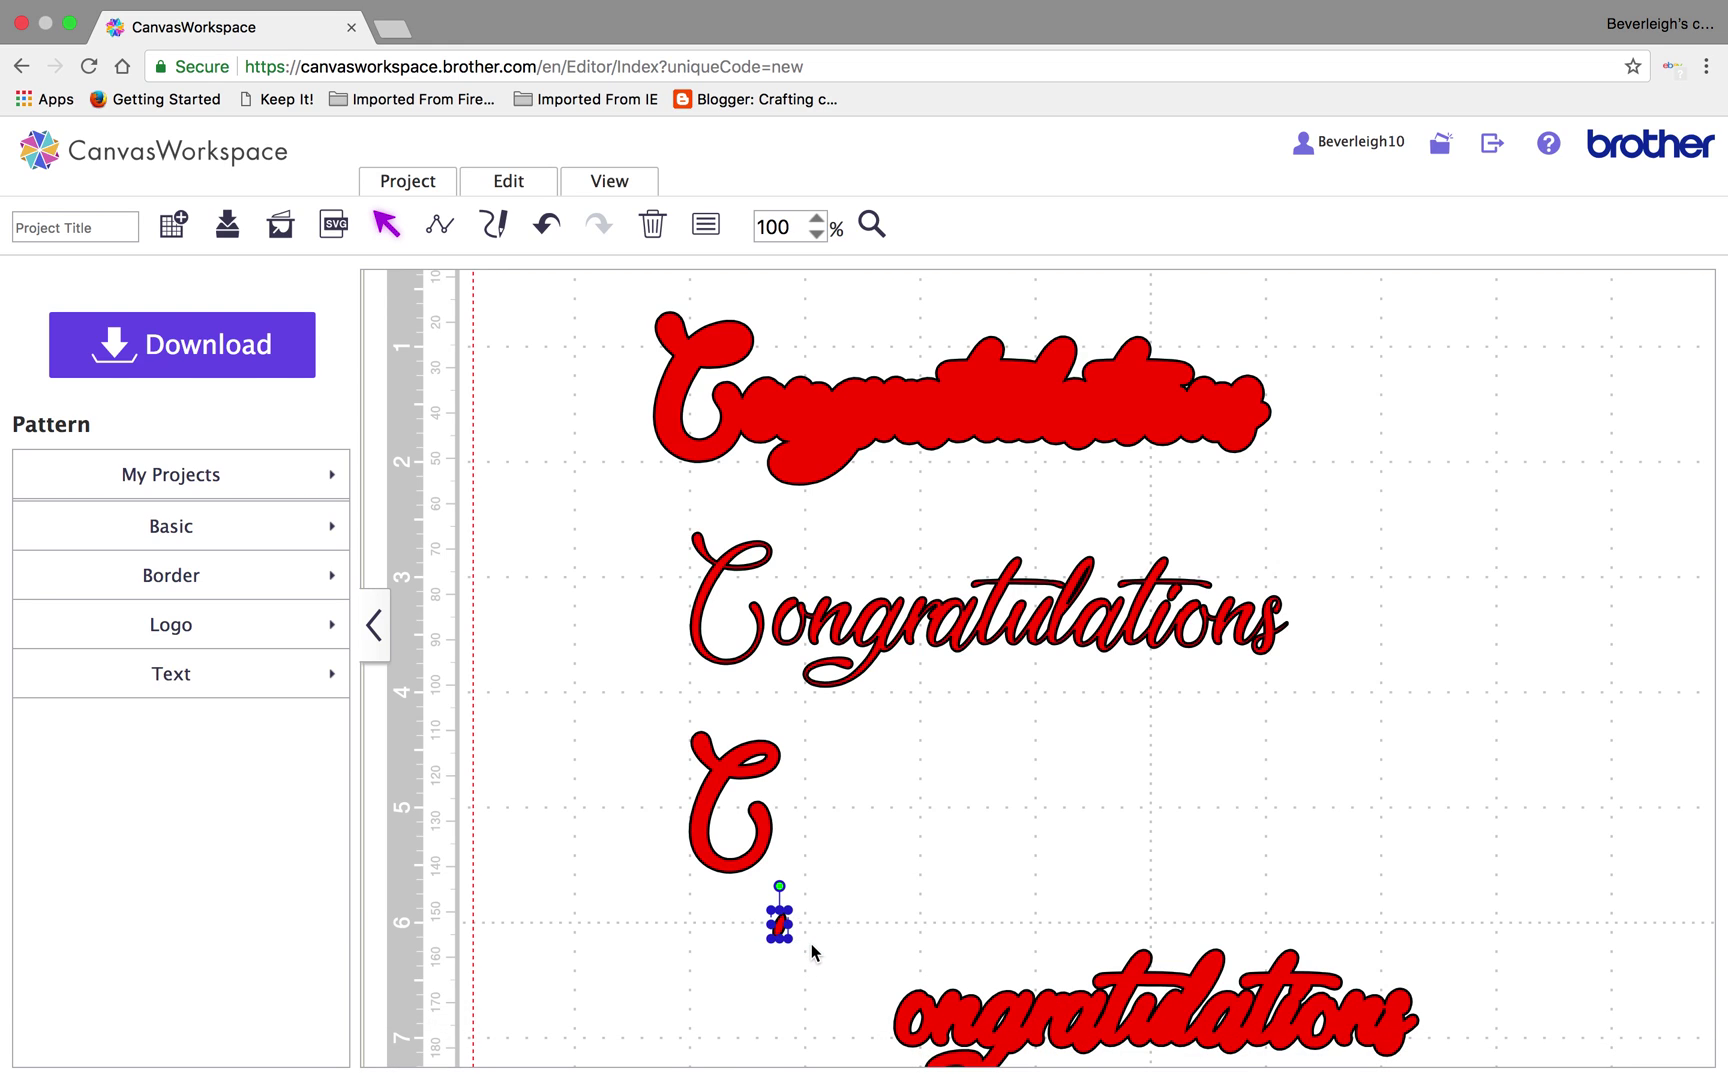
key("Delete")
left_click(998, 636)
Fill the outline Congratulations with lime via Properties and move red 'ongratulations' up beside the C
right_click(998, 636)
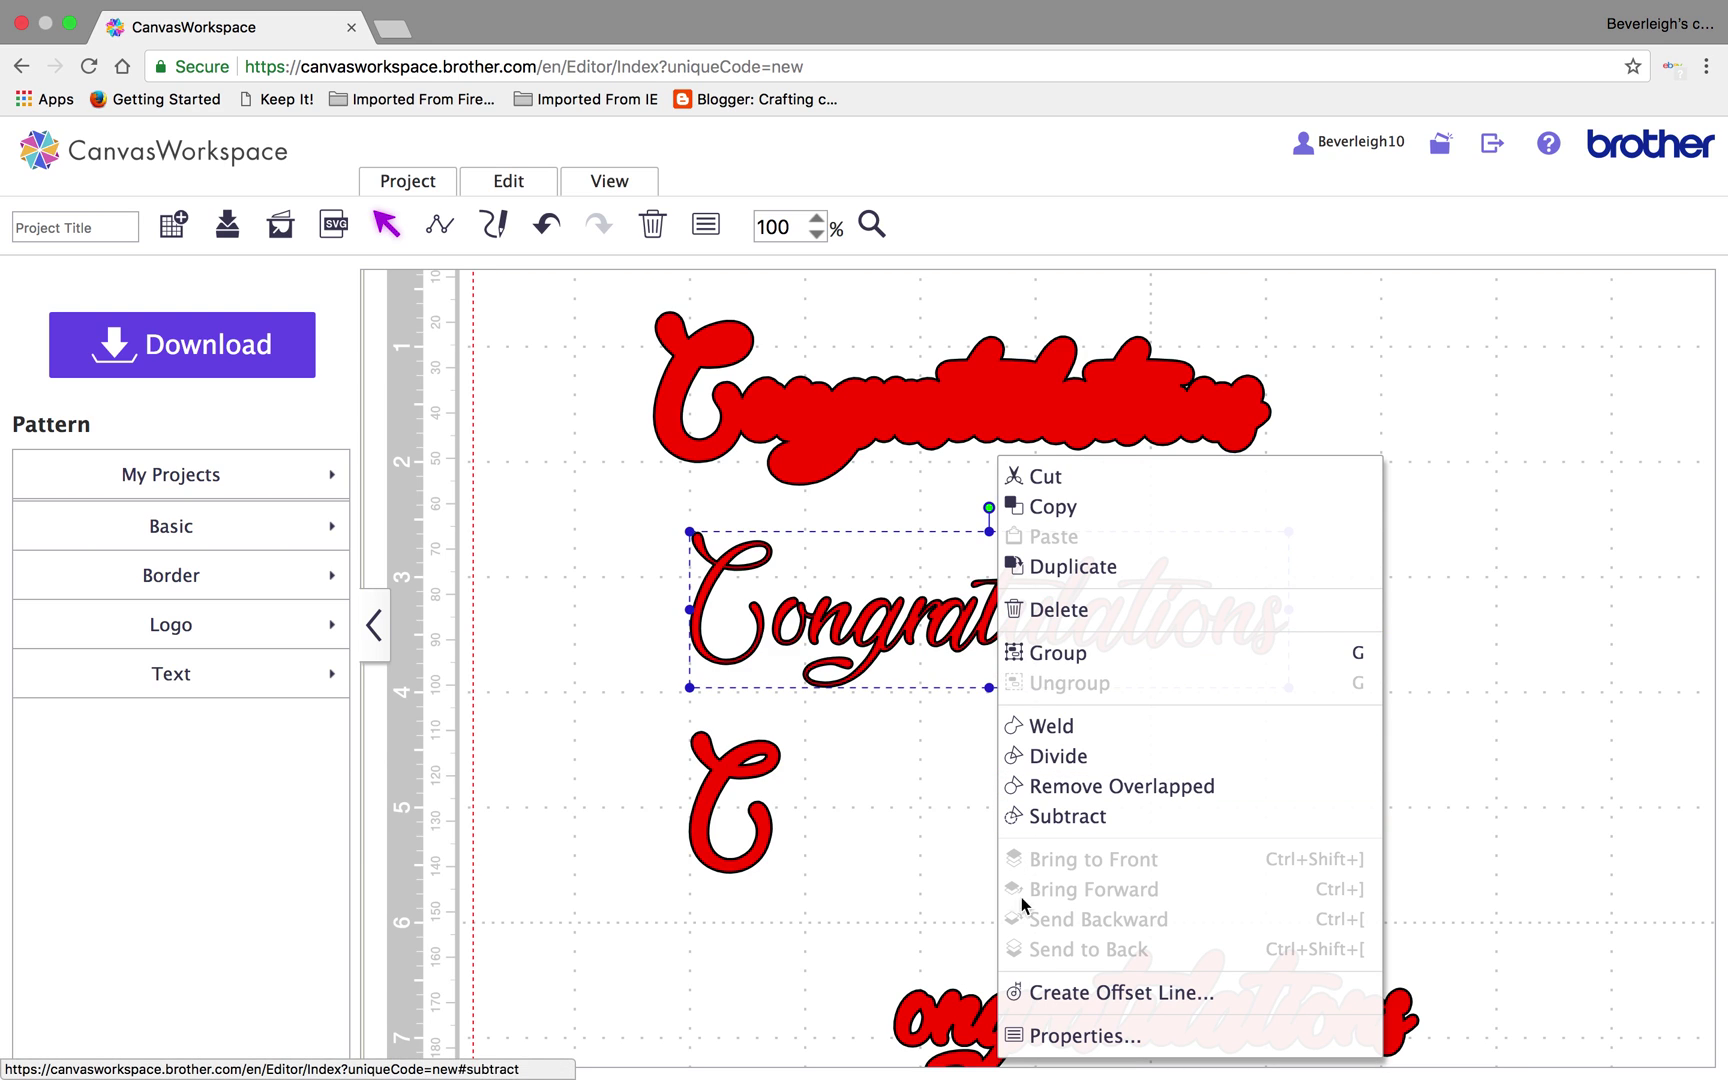
left_click(1053, 1036)
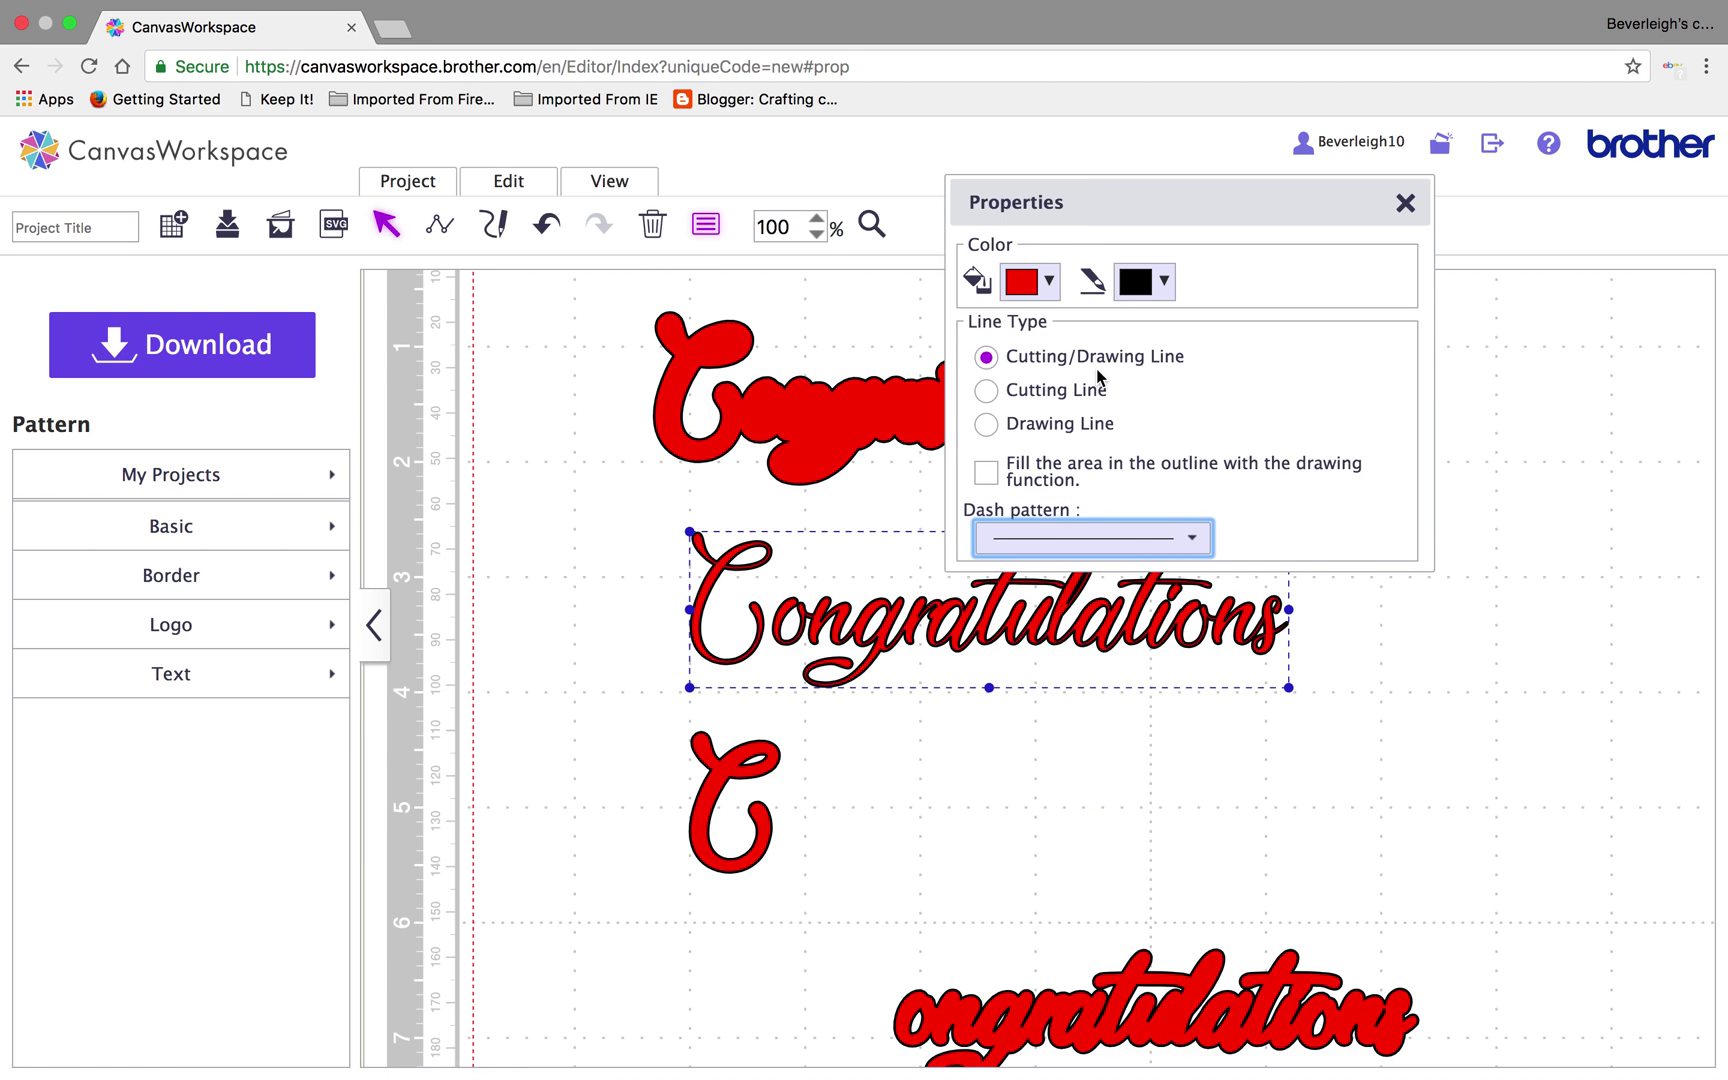
left_click(1049, 281)
left_click(1098, 442)
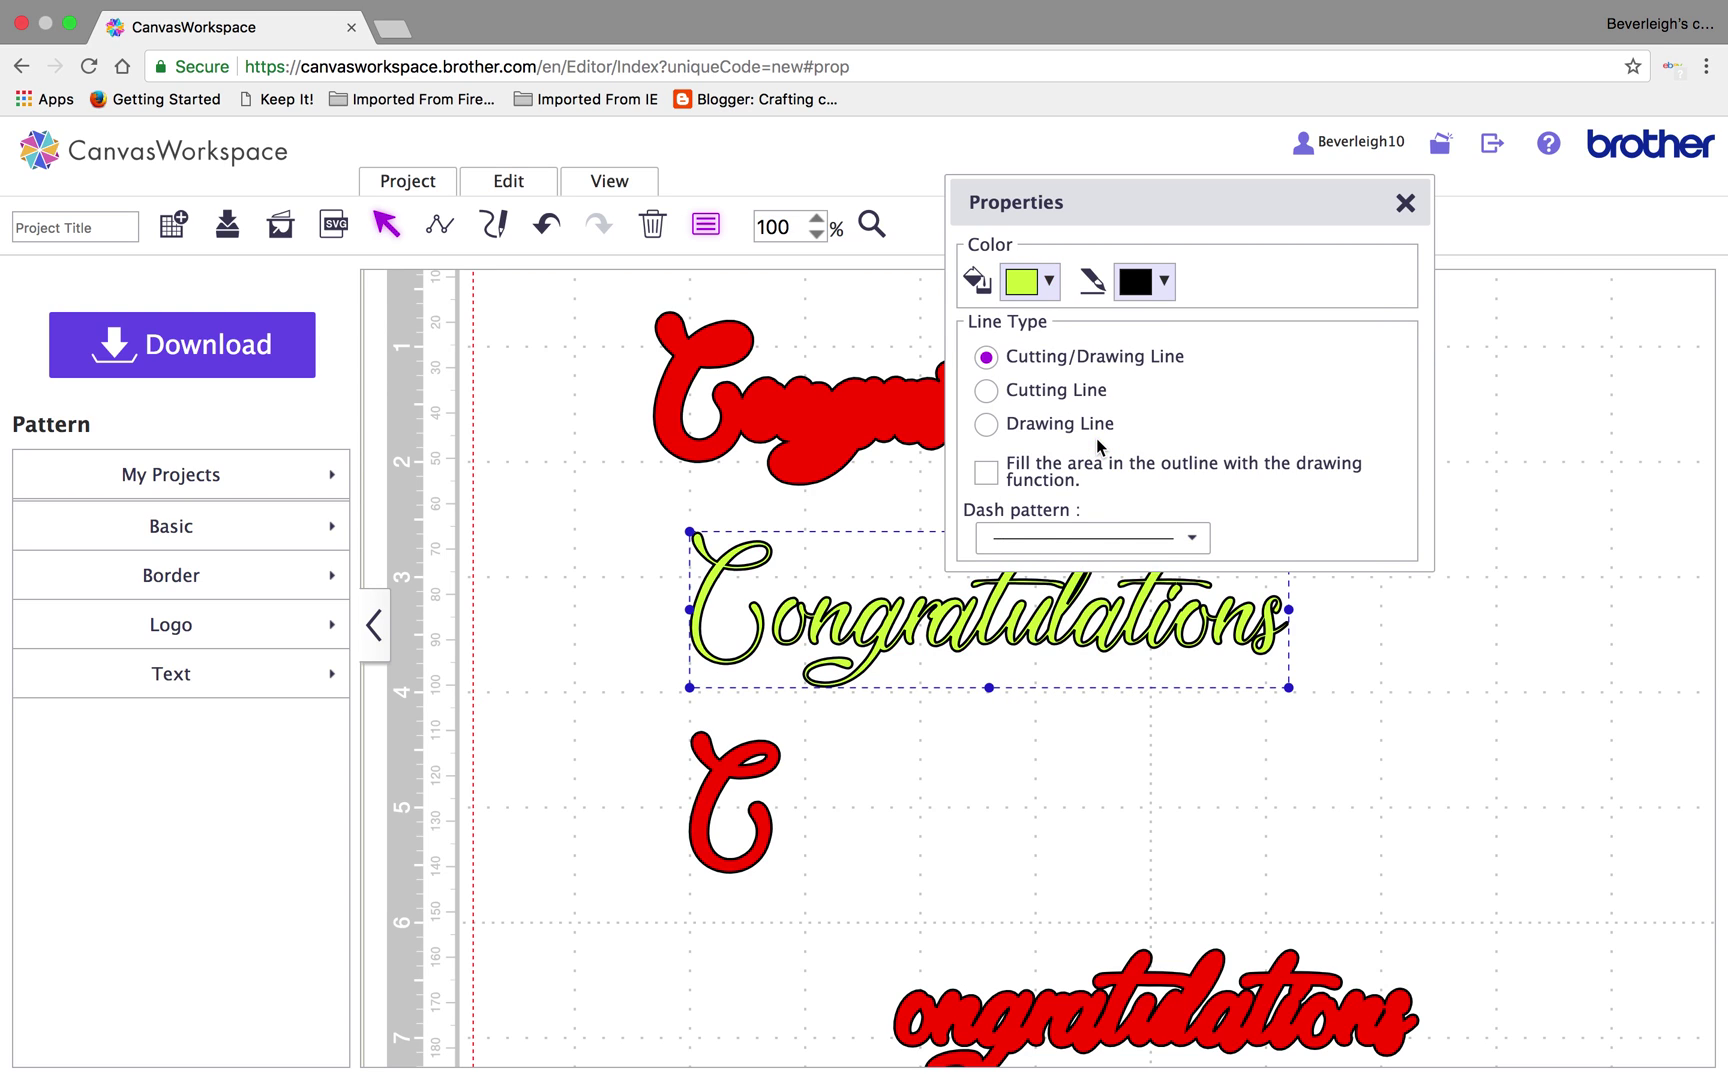
left_click(1013, 771)
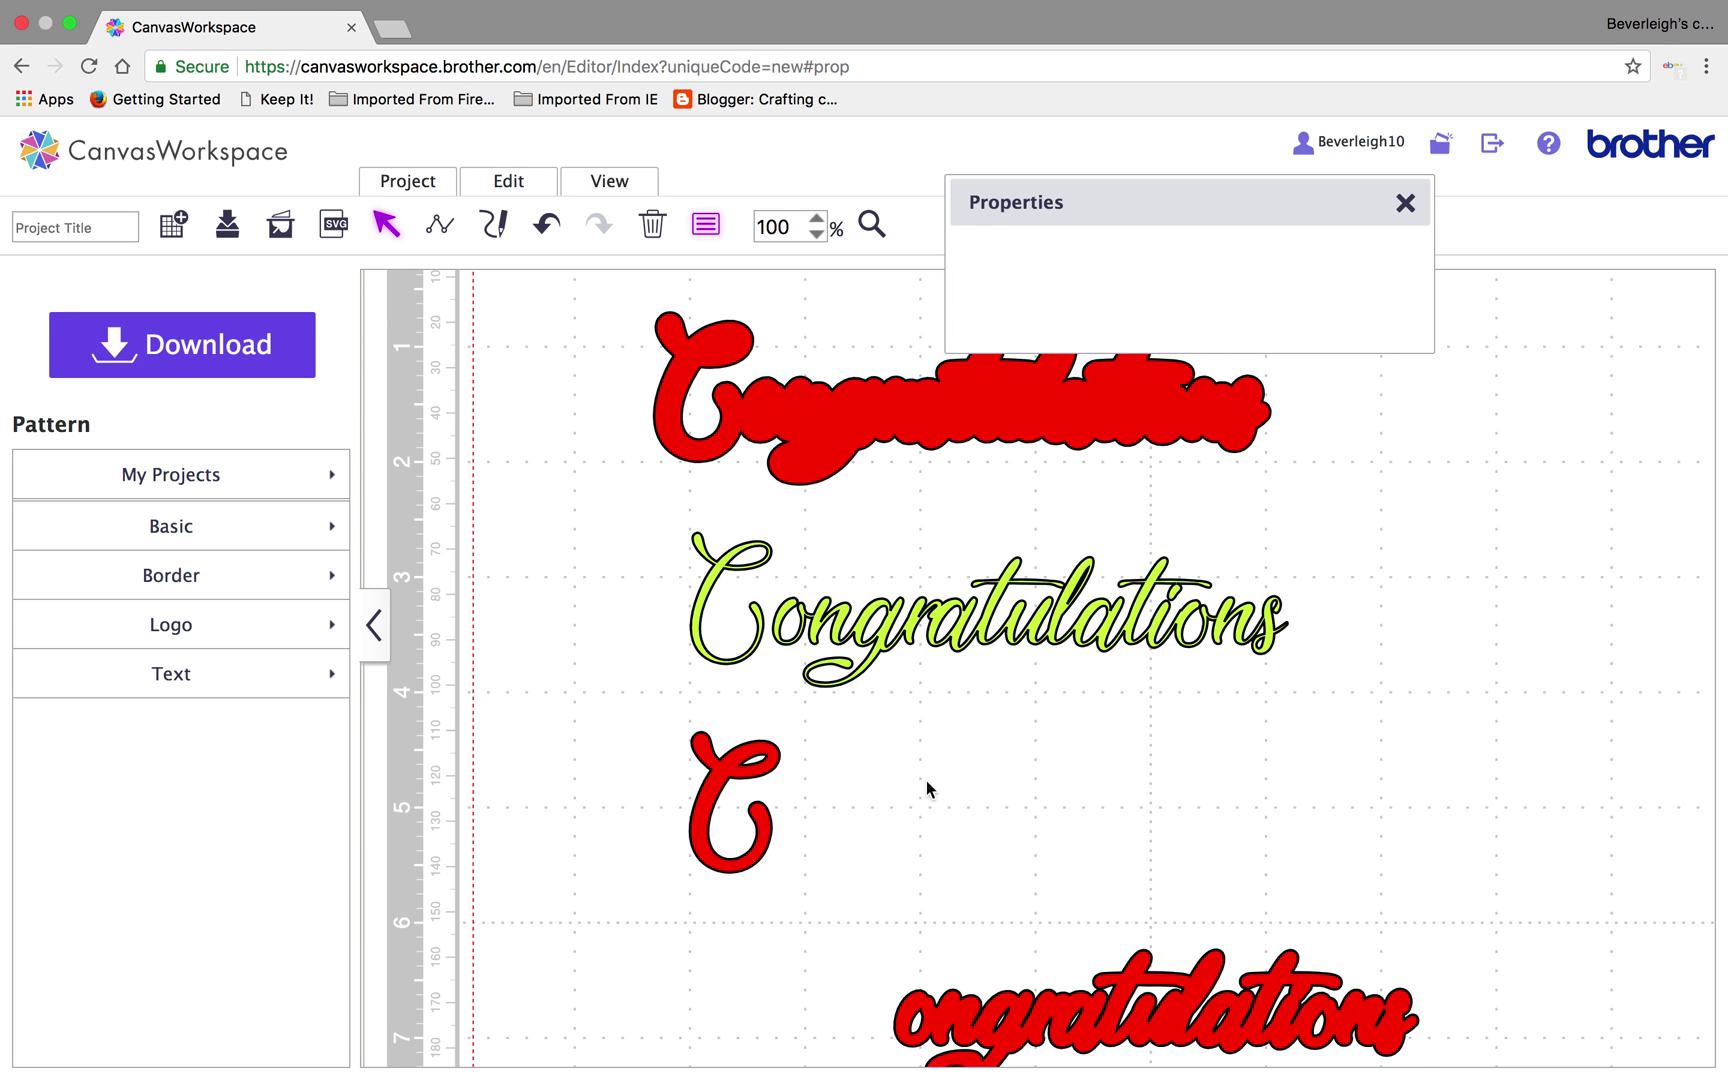
left_click_drag(1005, 1022, 910, 750)
left_click(739, 770)
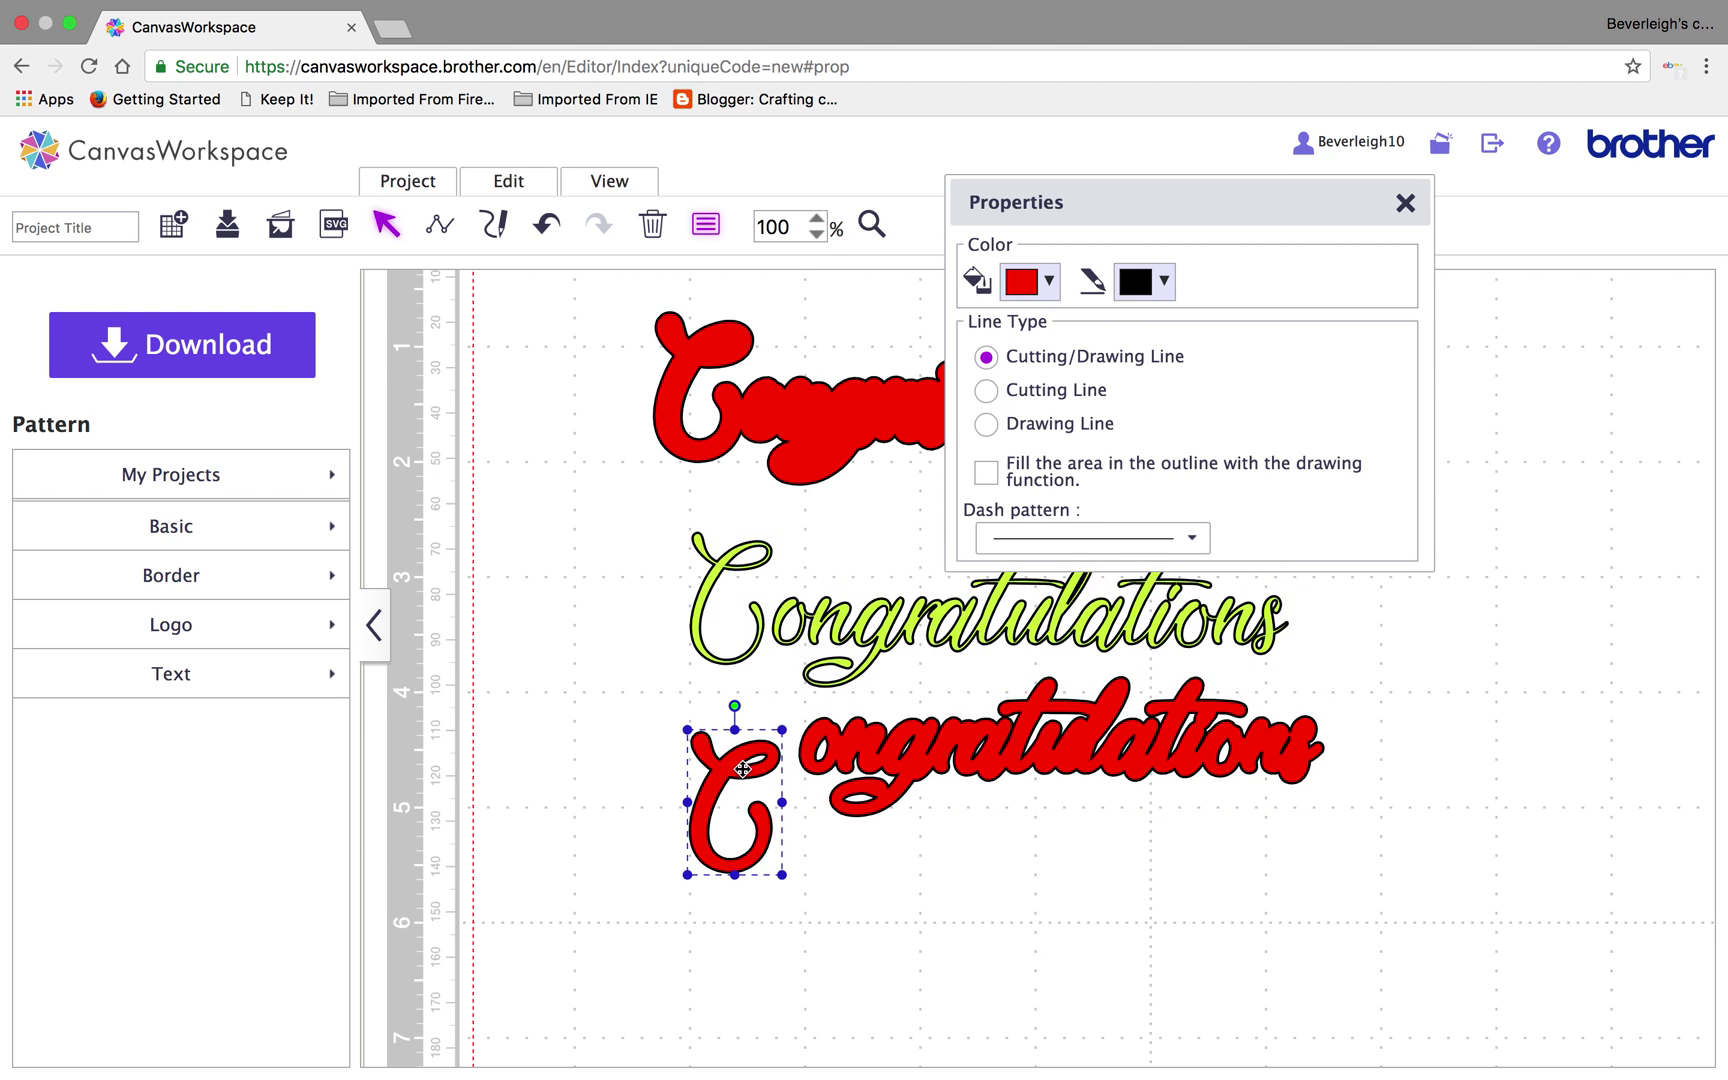
Move the lime text down and align red 'ongratulations' and the C over it, selecting both red pieces
left_click(858, 785)
left_click(887, 628)
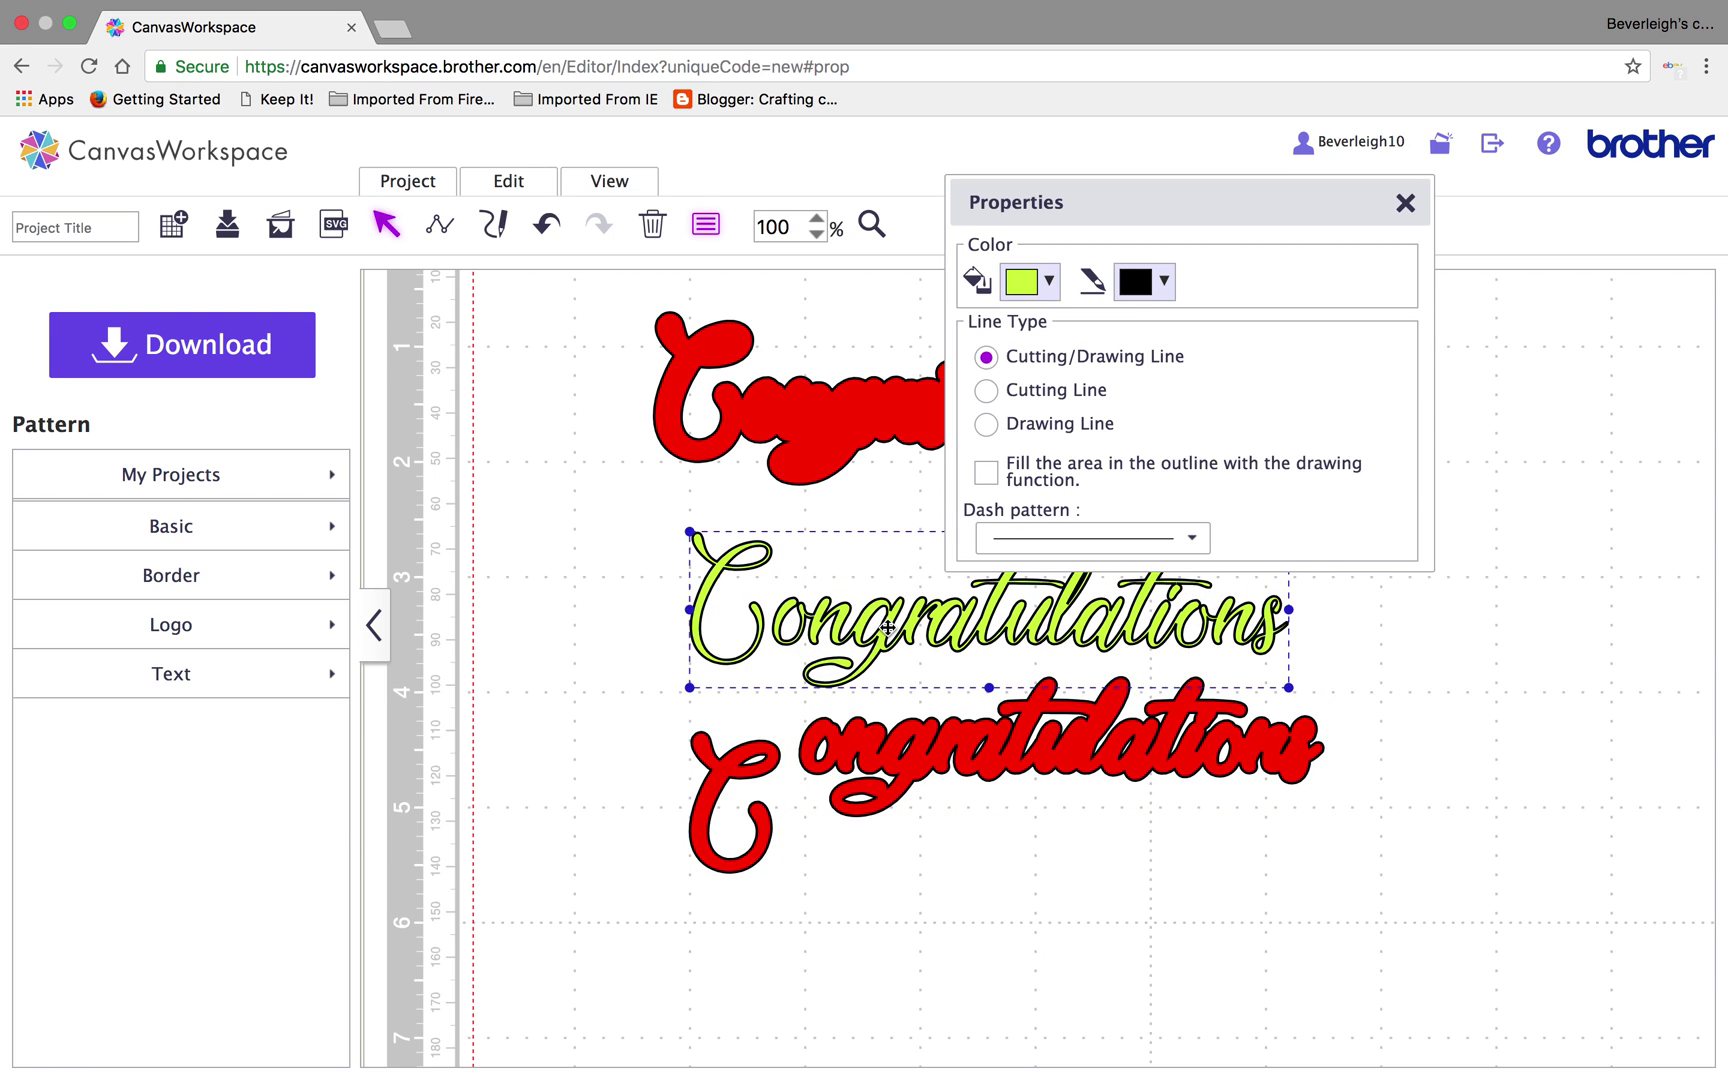
left_click(511, 178)
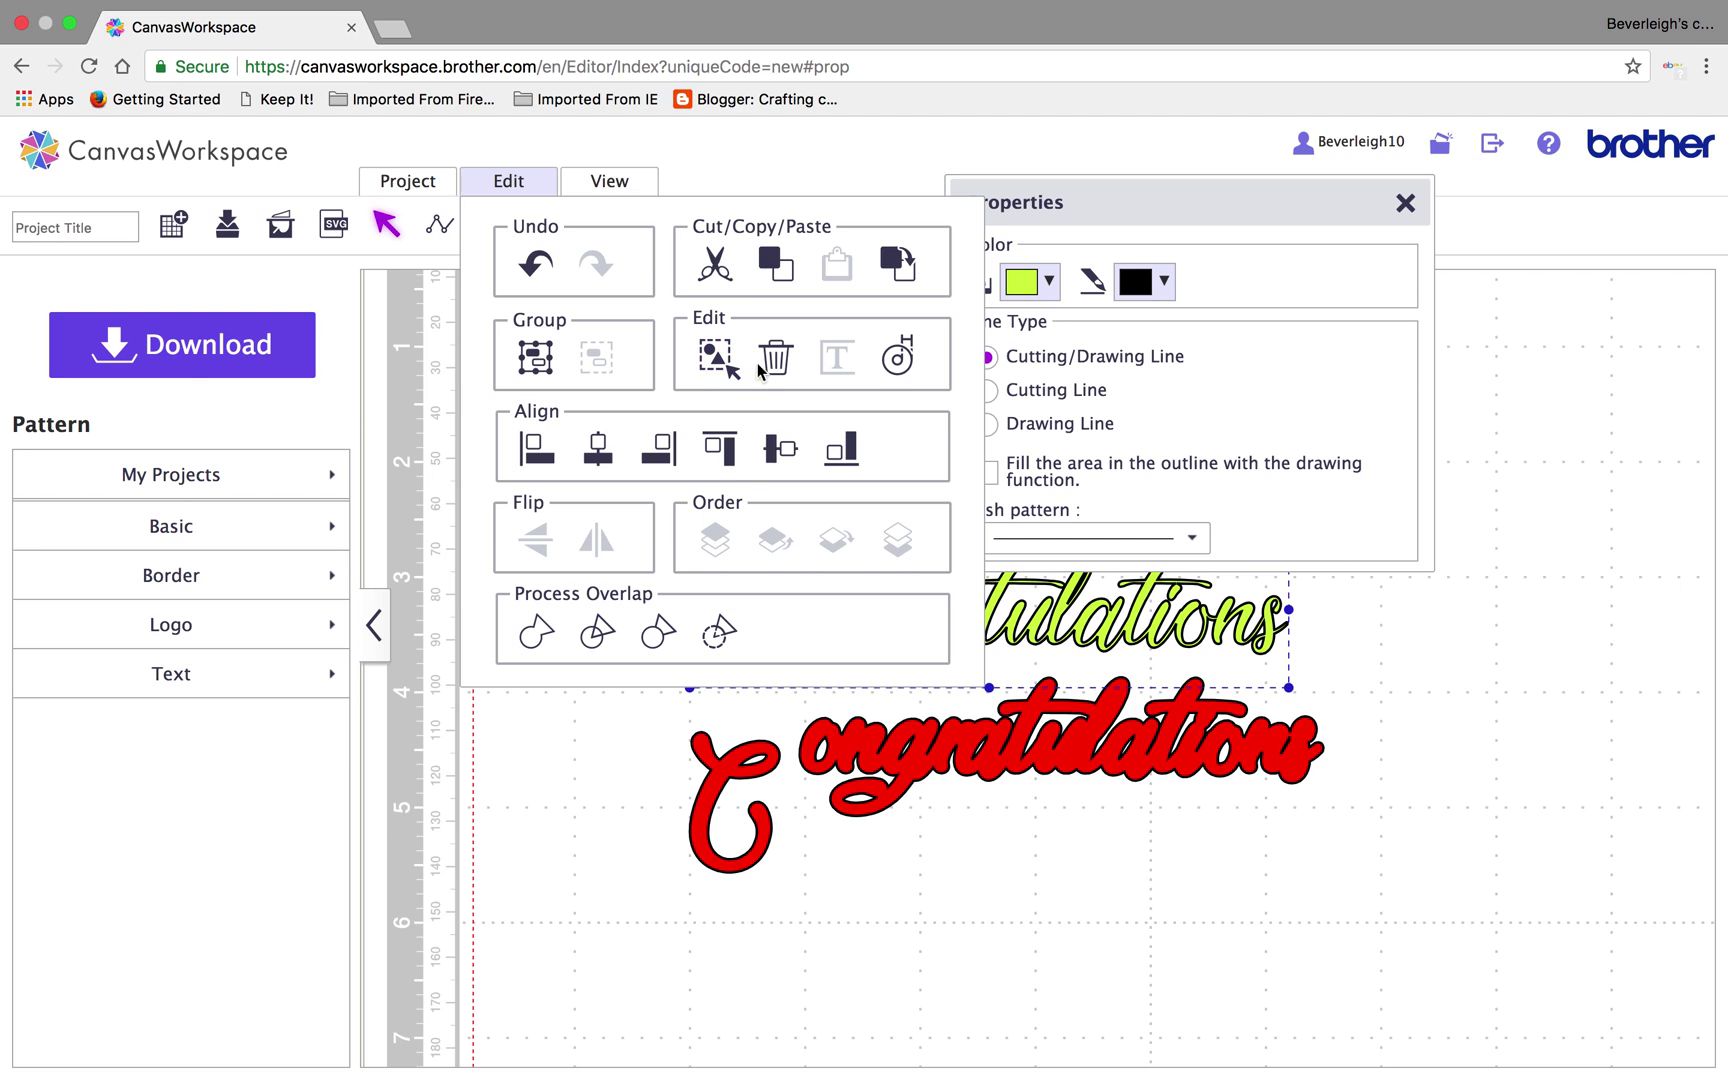
left_click_drag(1045, 640, 1061, 737)
left_click(1331, 768)
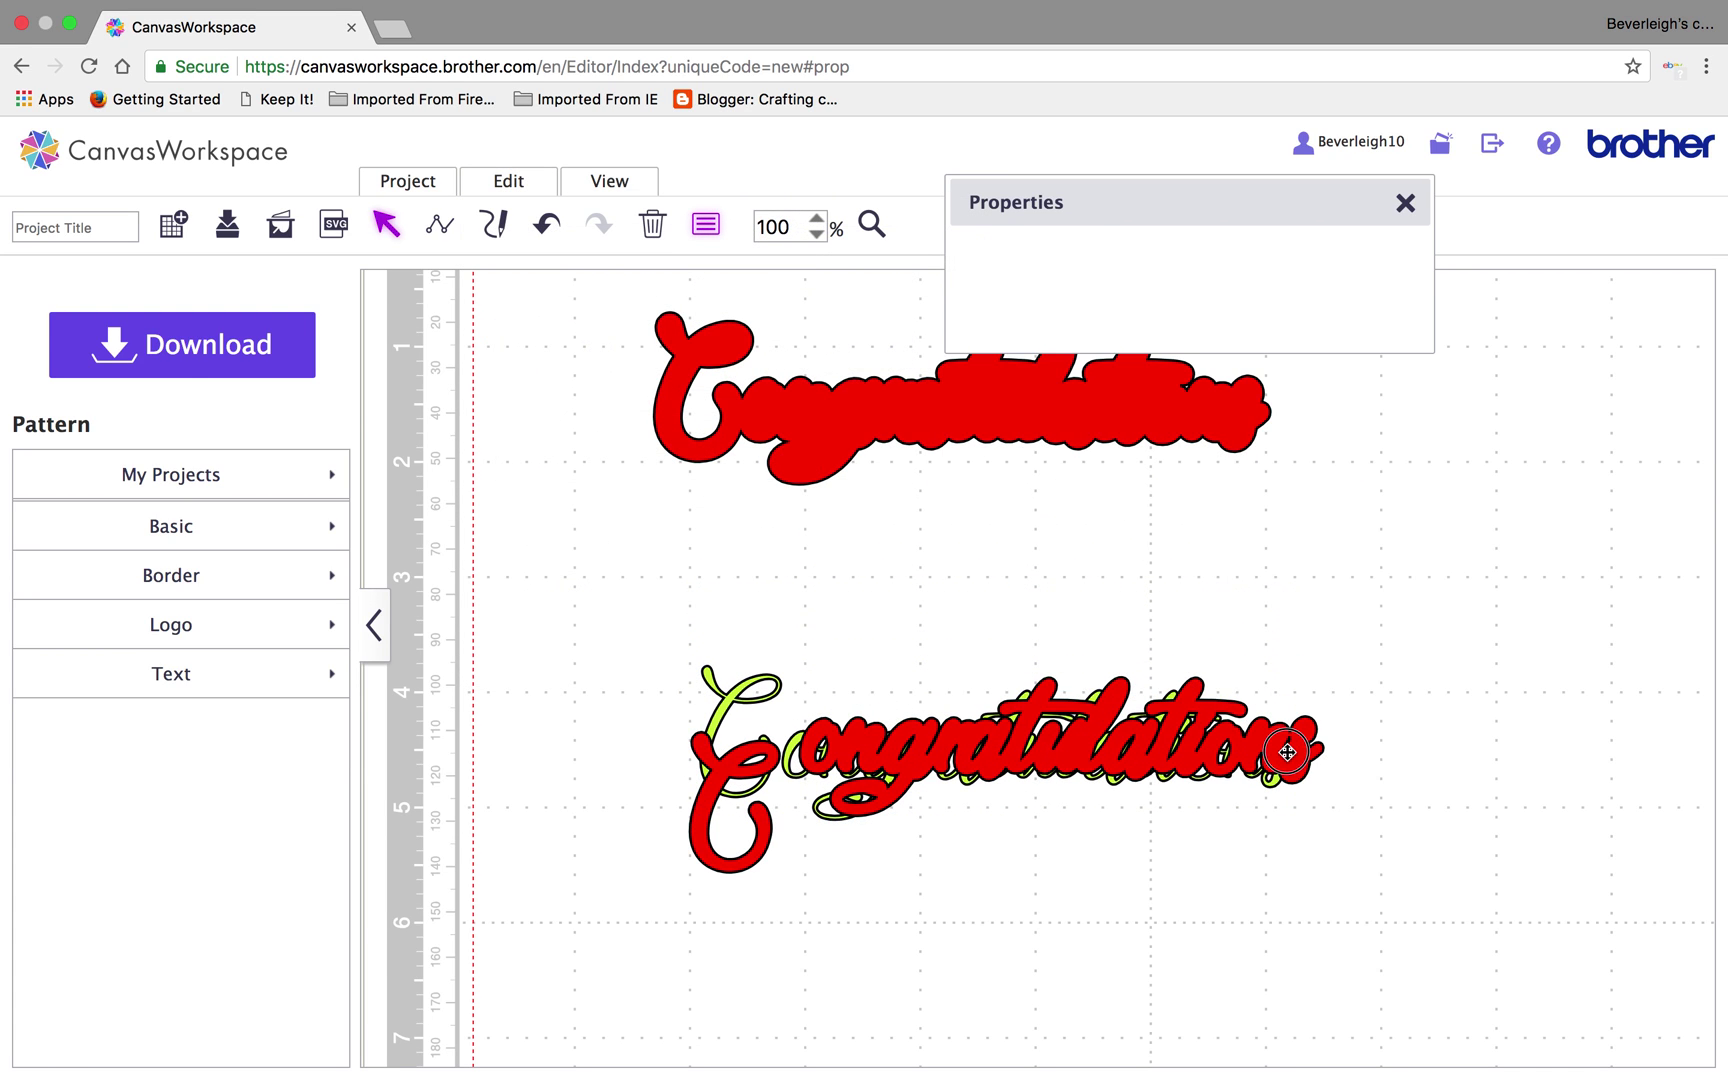
left_click(1287, 752)
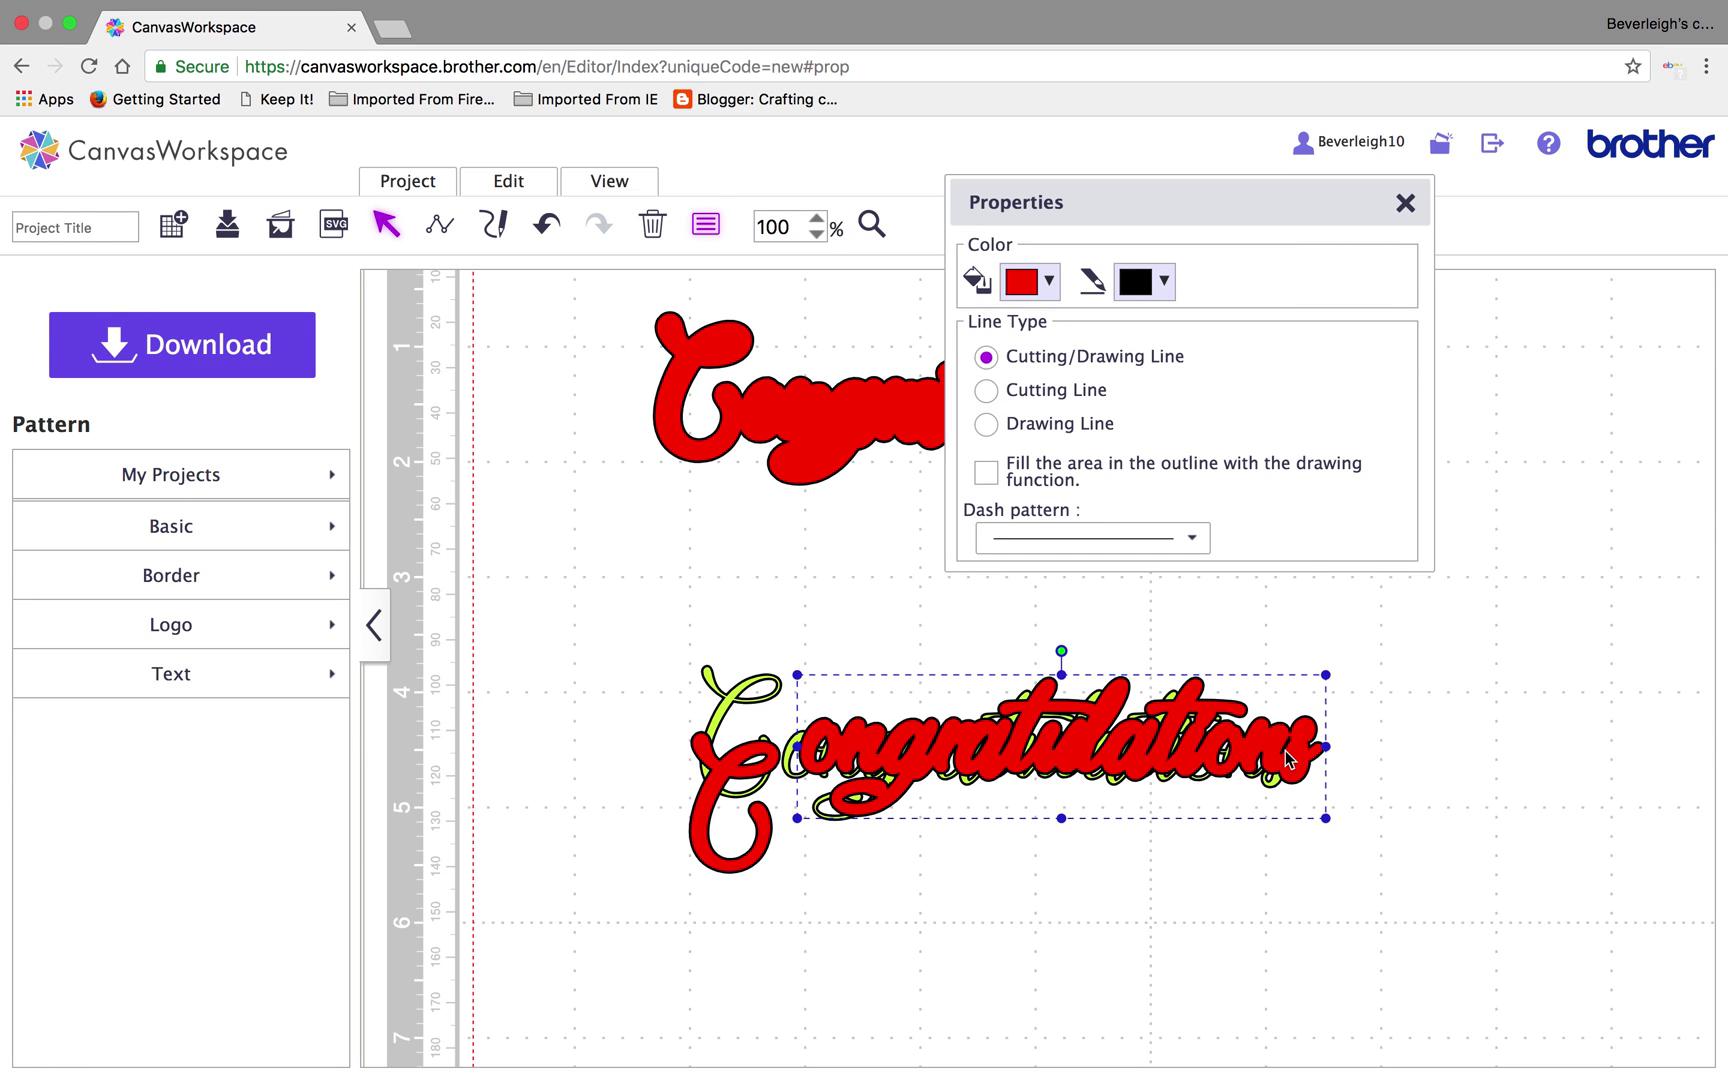
right_click(1287, 757)
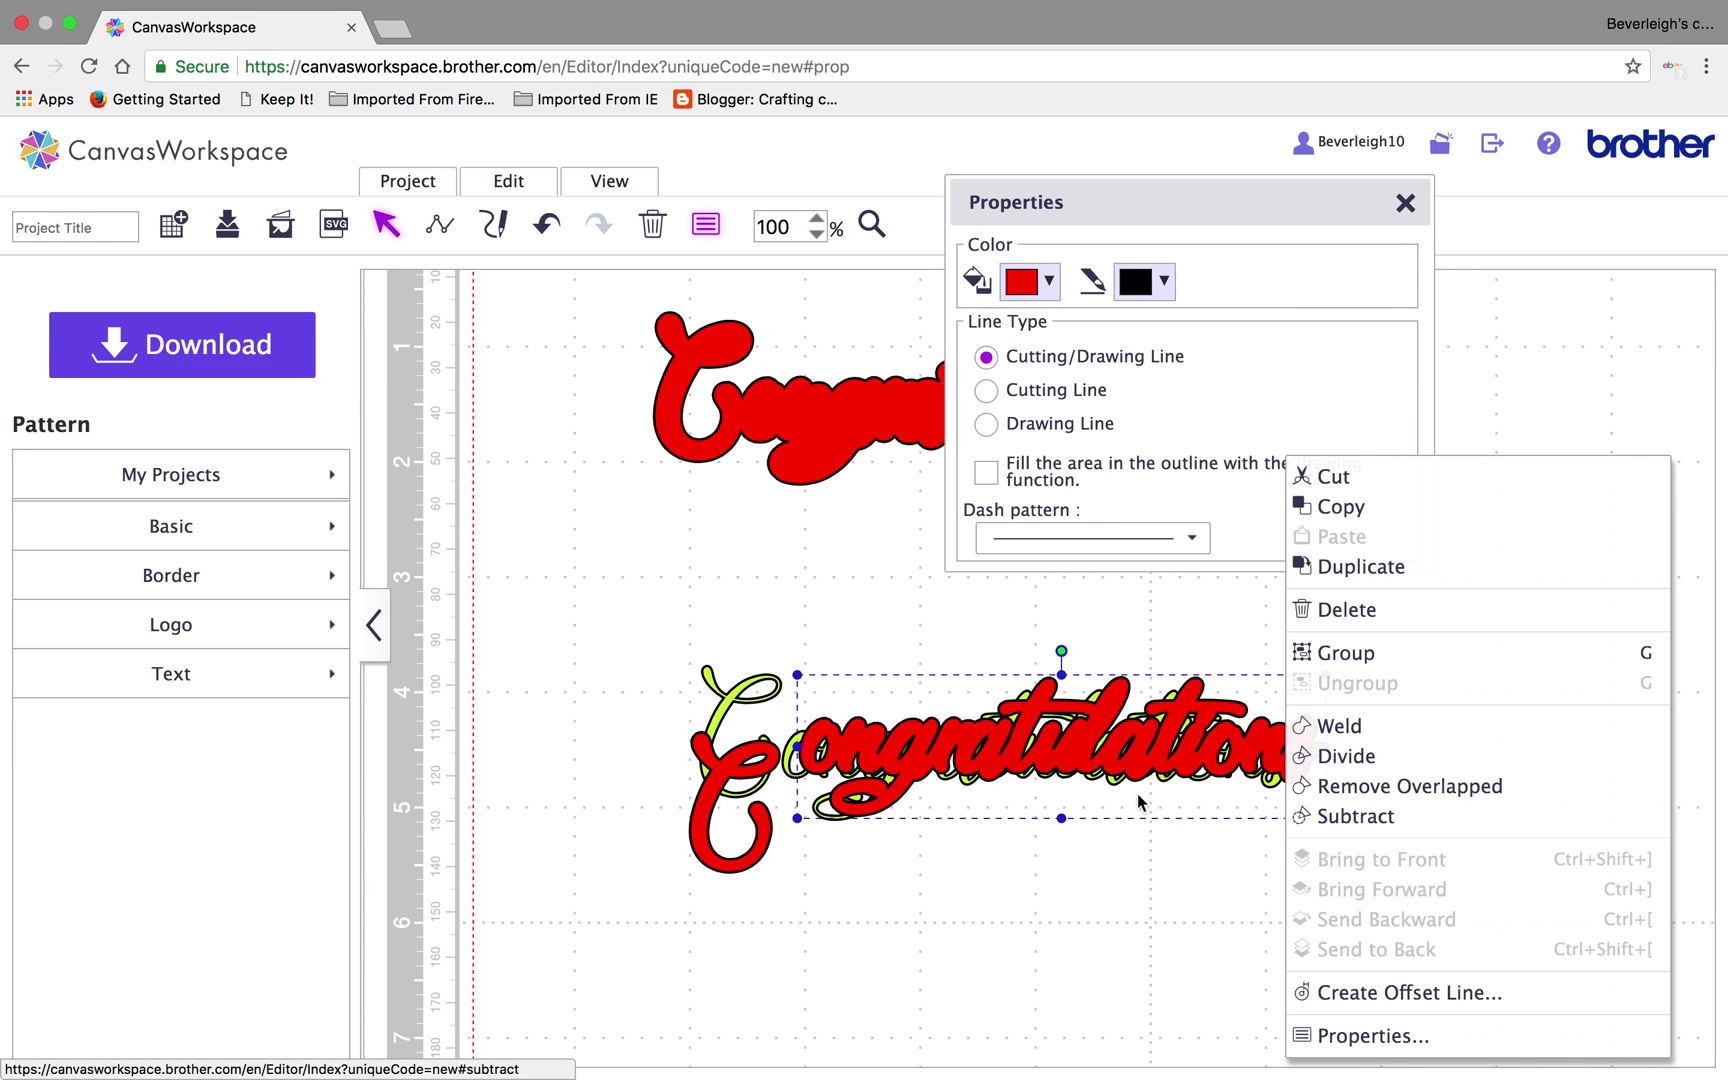
mouse_move(1113, 757)
left_mouse_down()
mouse_move(1098, 878)
mouse_move(1088, 757)
left_mouse_up()
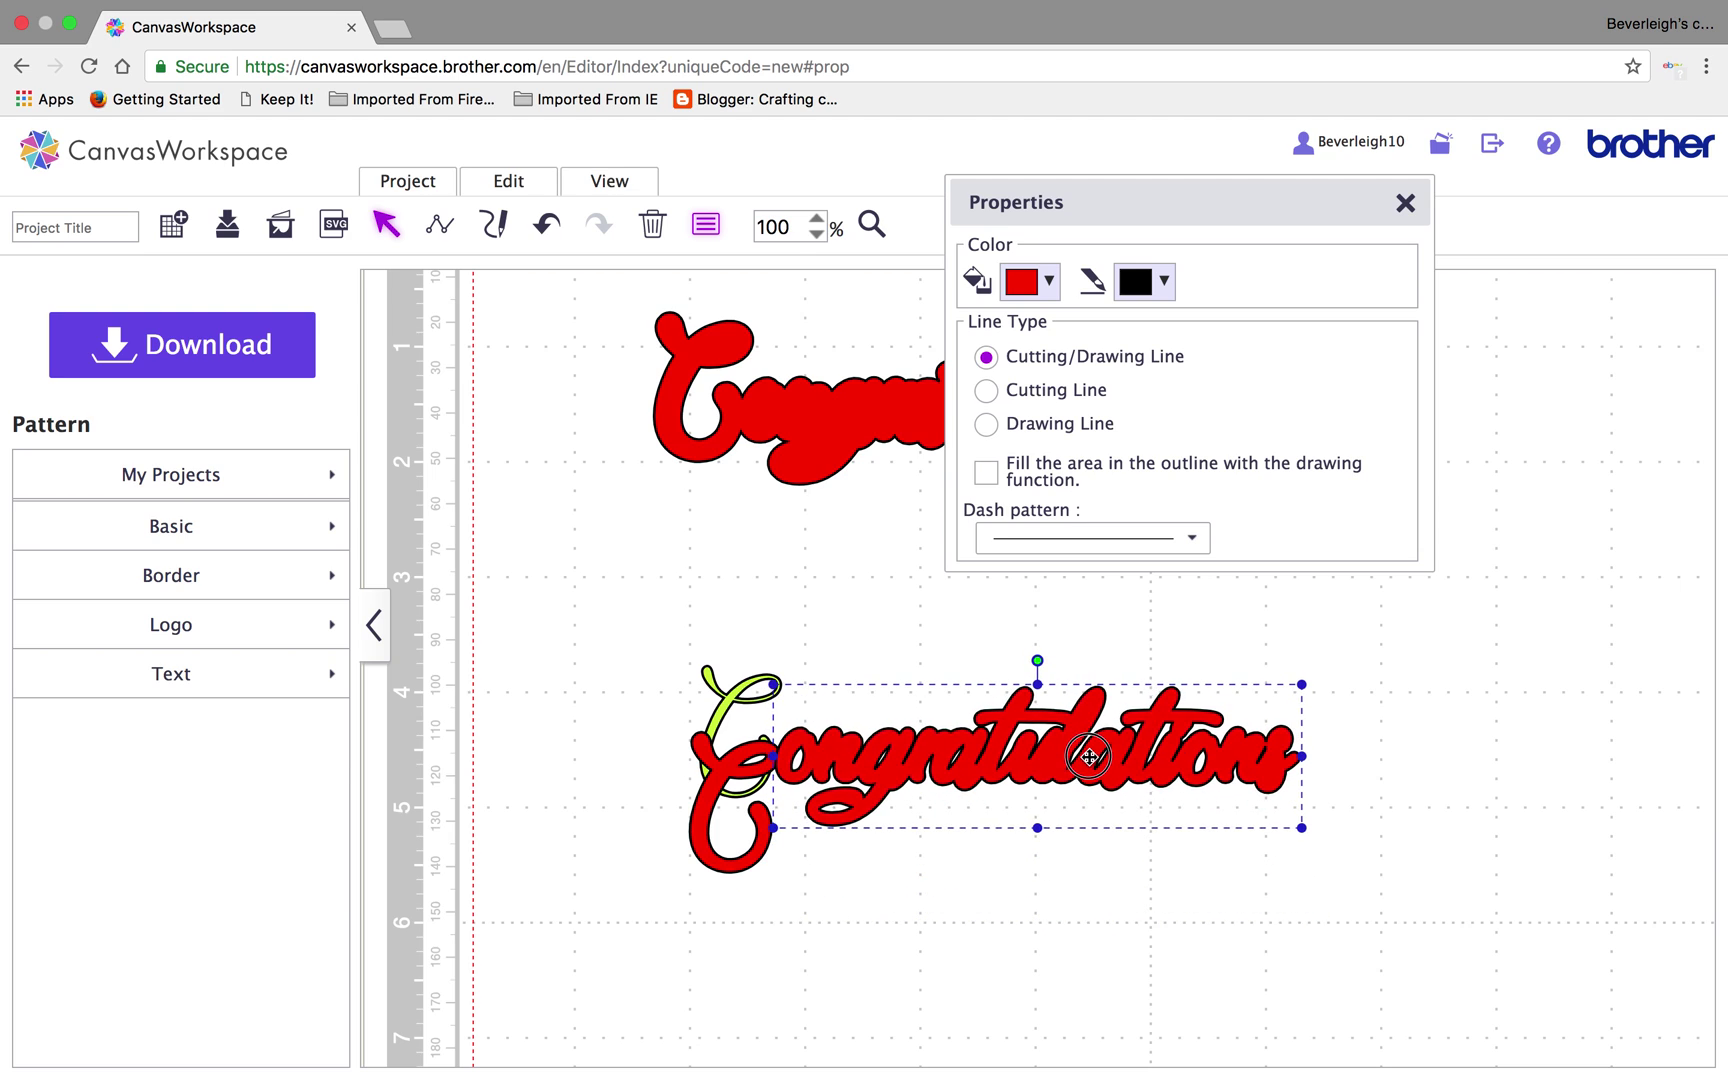
left_click_drag(740, 749, 749, 676)
left_click(983, 770, "shift")
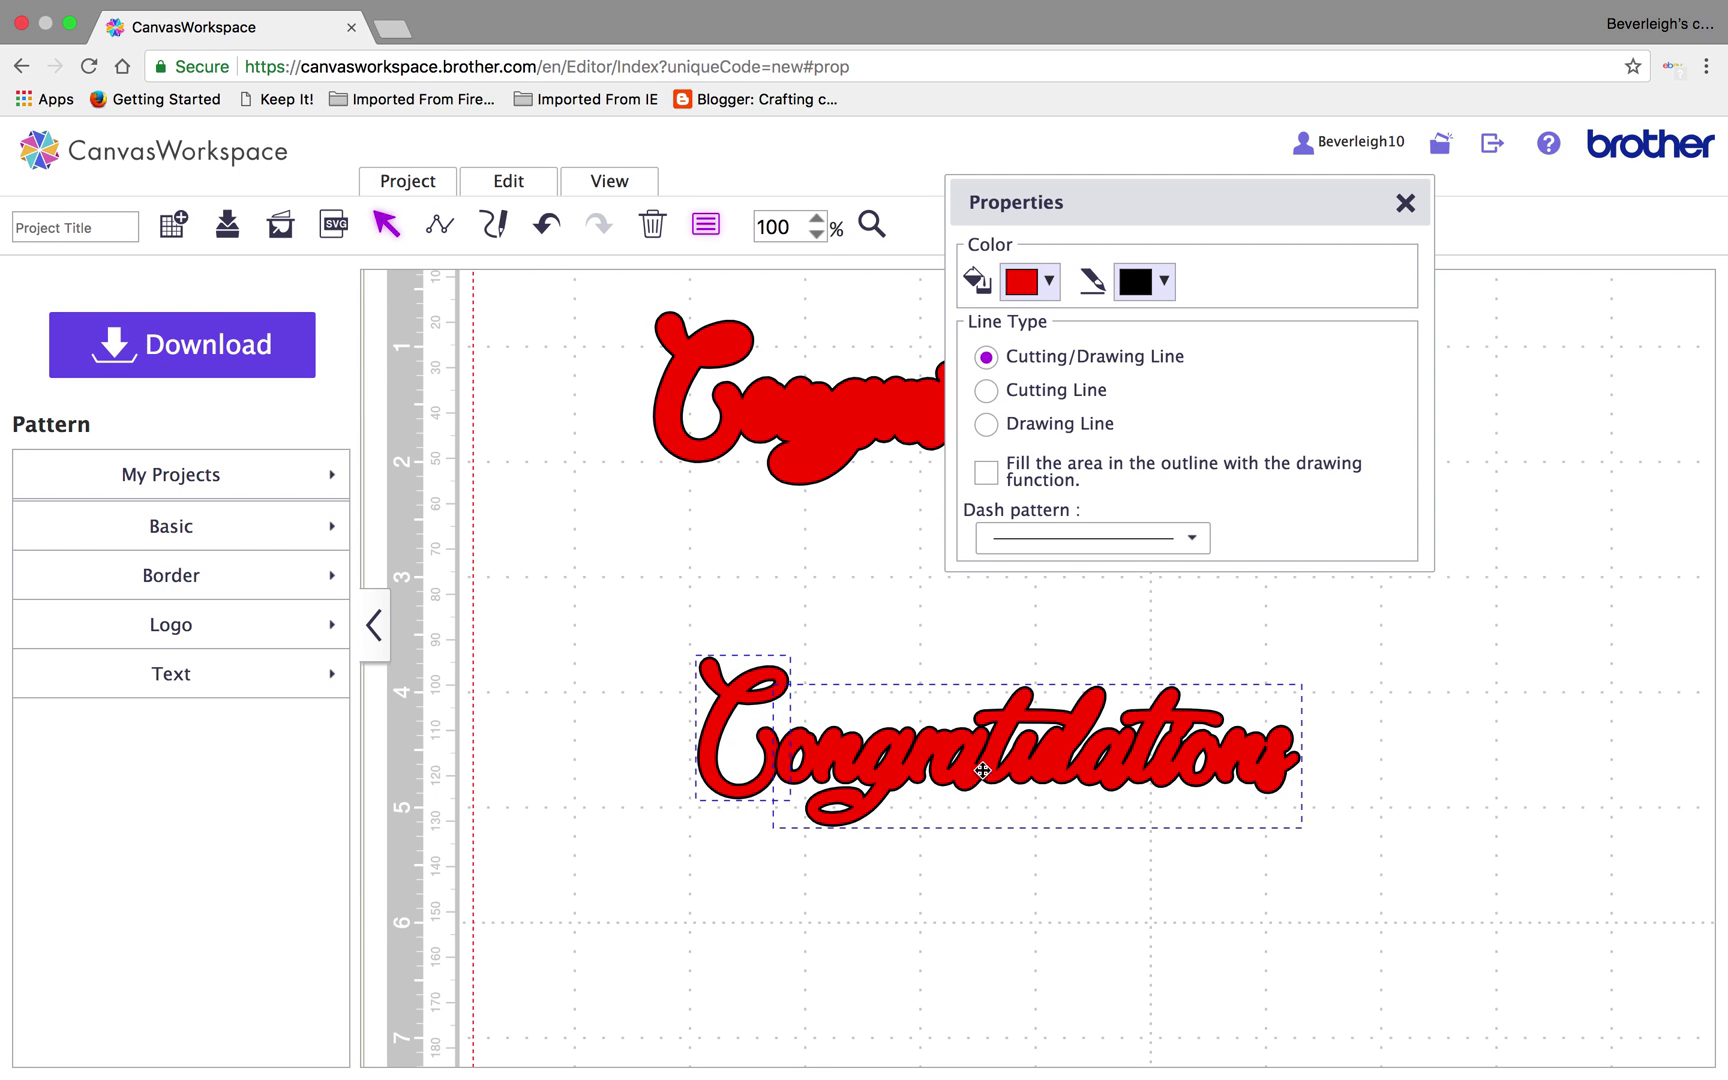
Try welding the C and 'ongratulations', dismissing the ErrS12 overlap error and moving the red word down
left_click(500, 181)
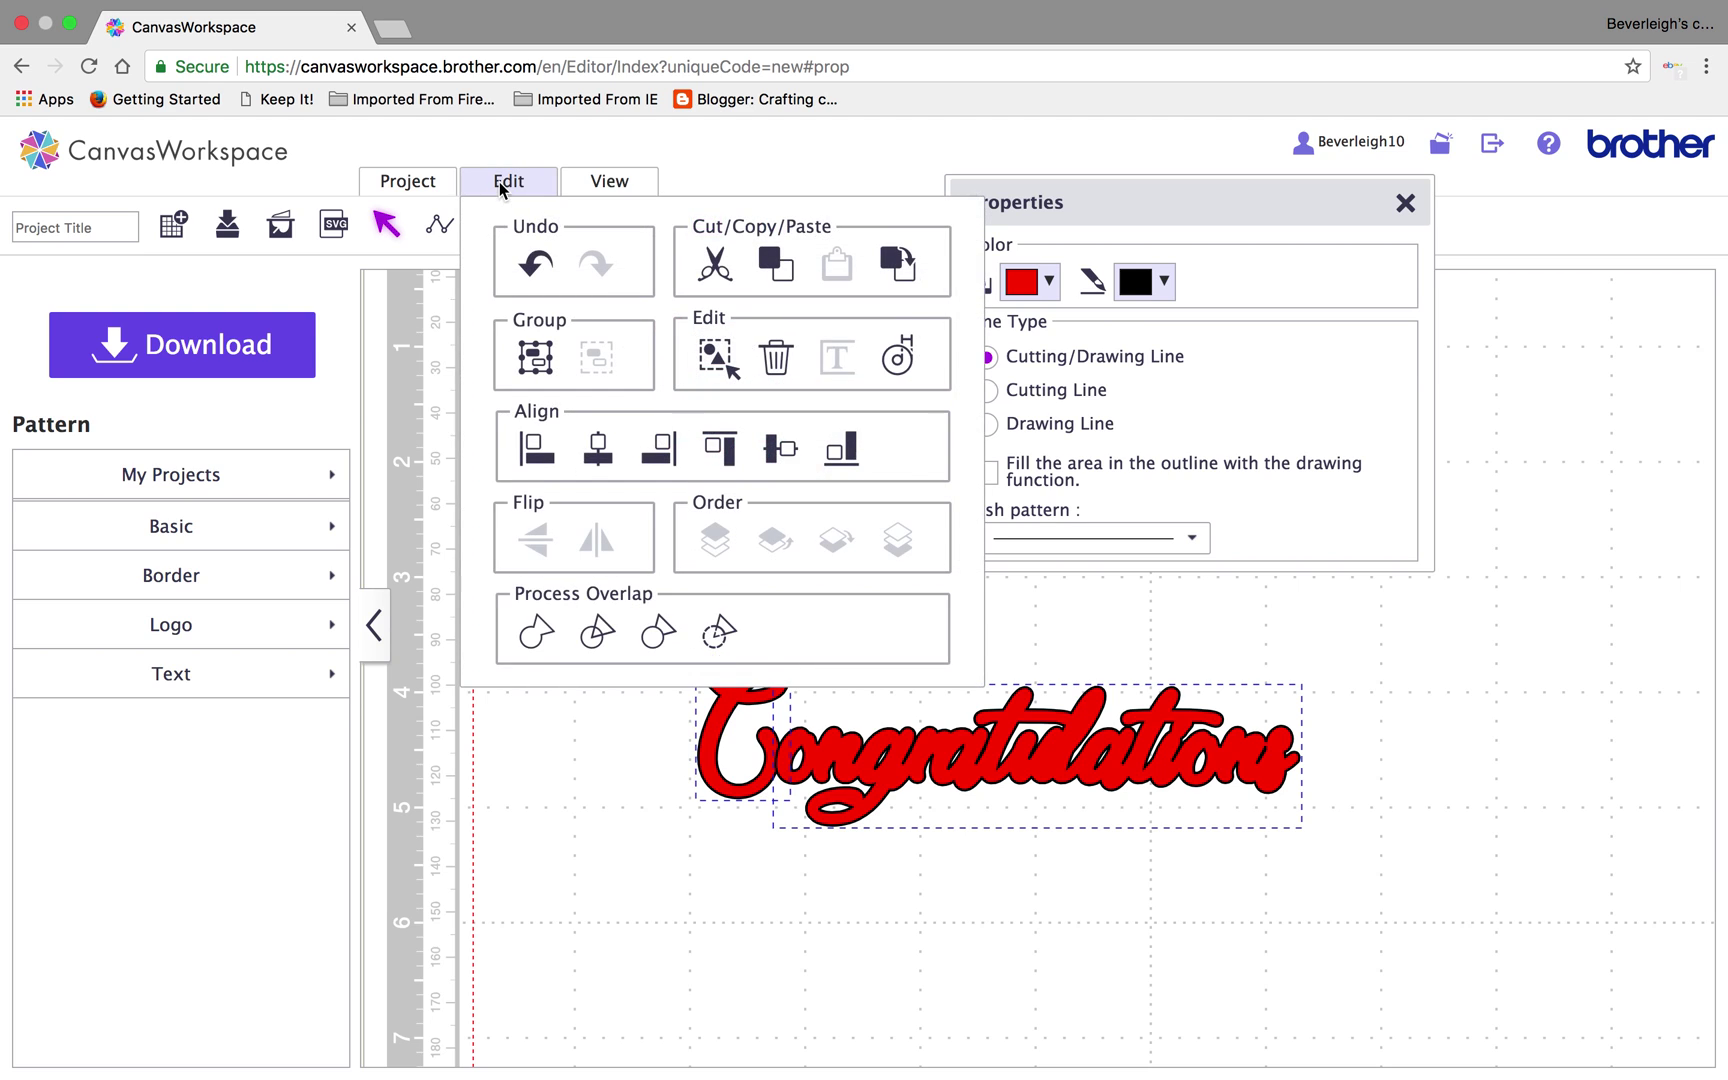
left_click(531, 630)
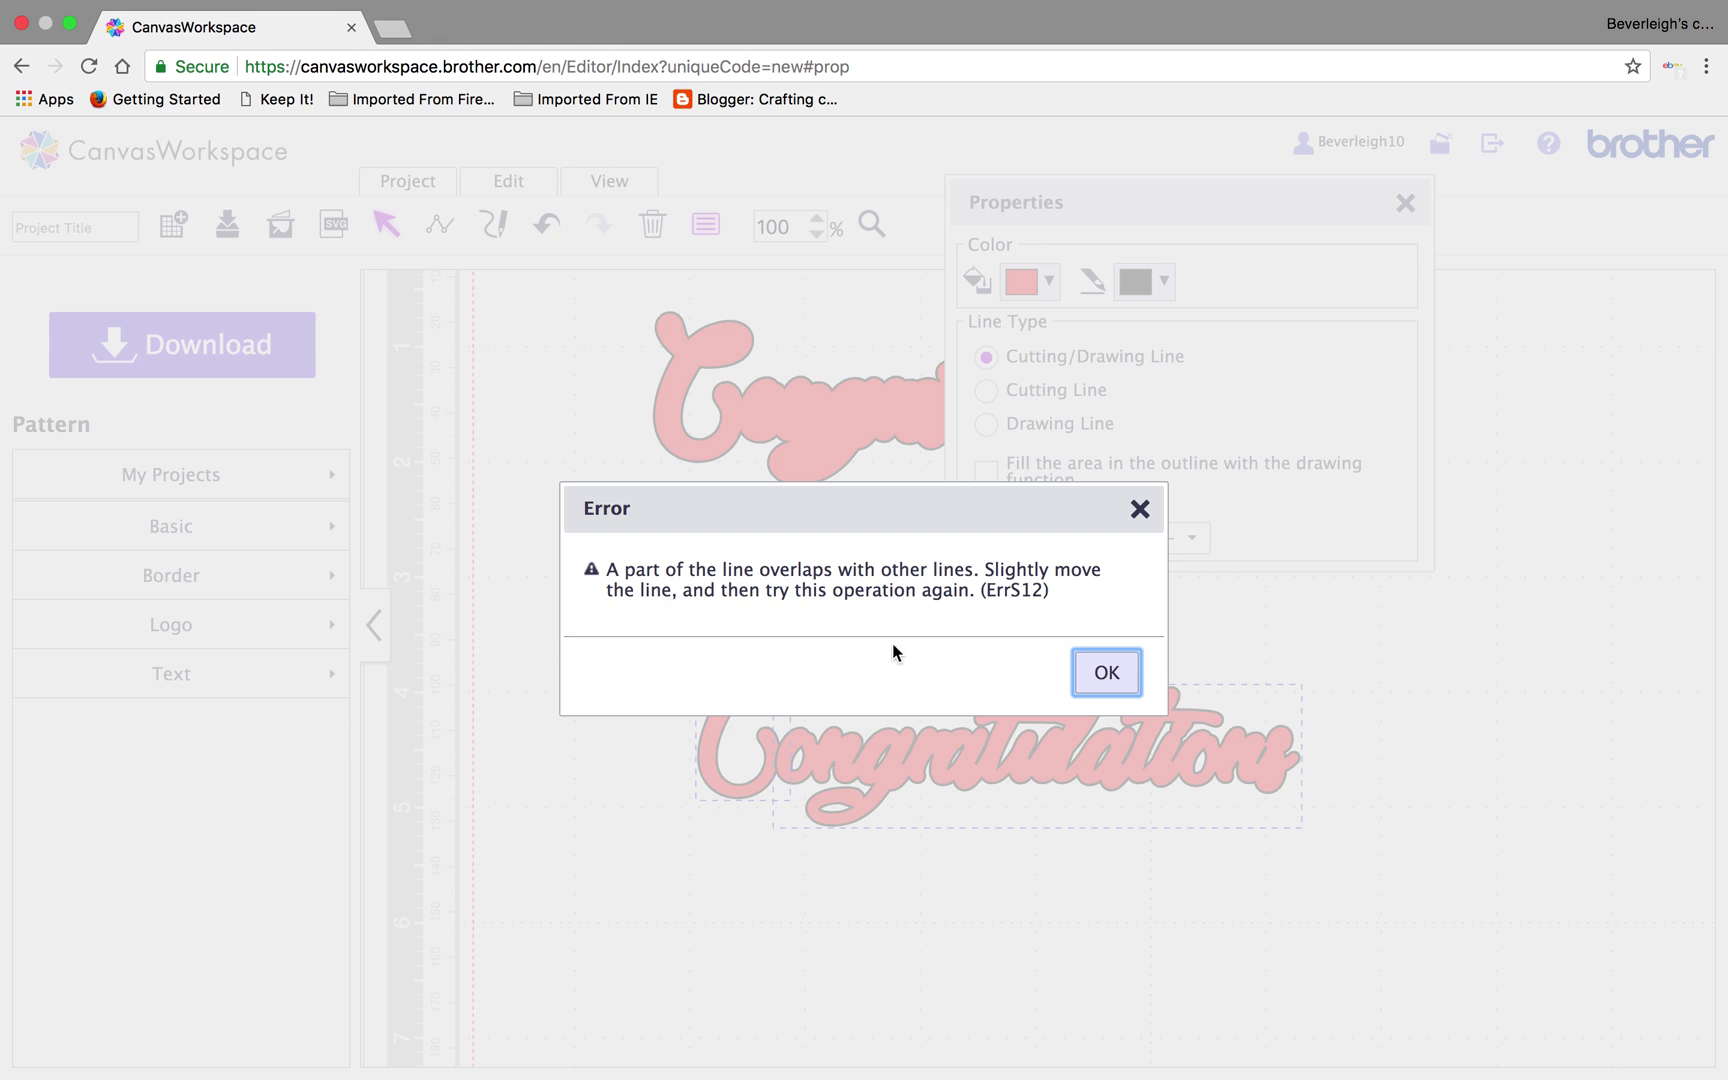
left_click(1106, 673)
left_click_drag(721, 789, 702, 944)
left_click(531, 192)
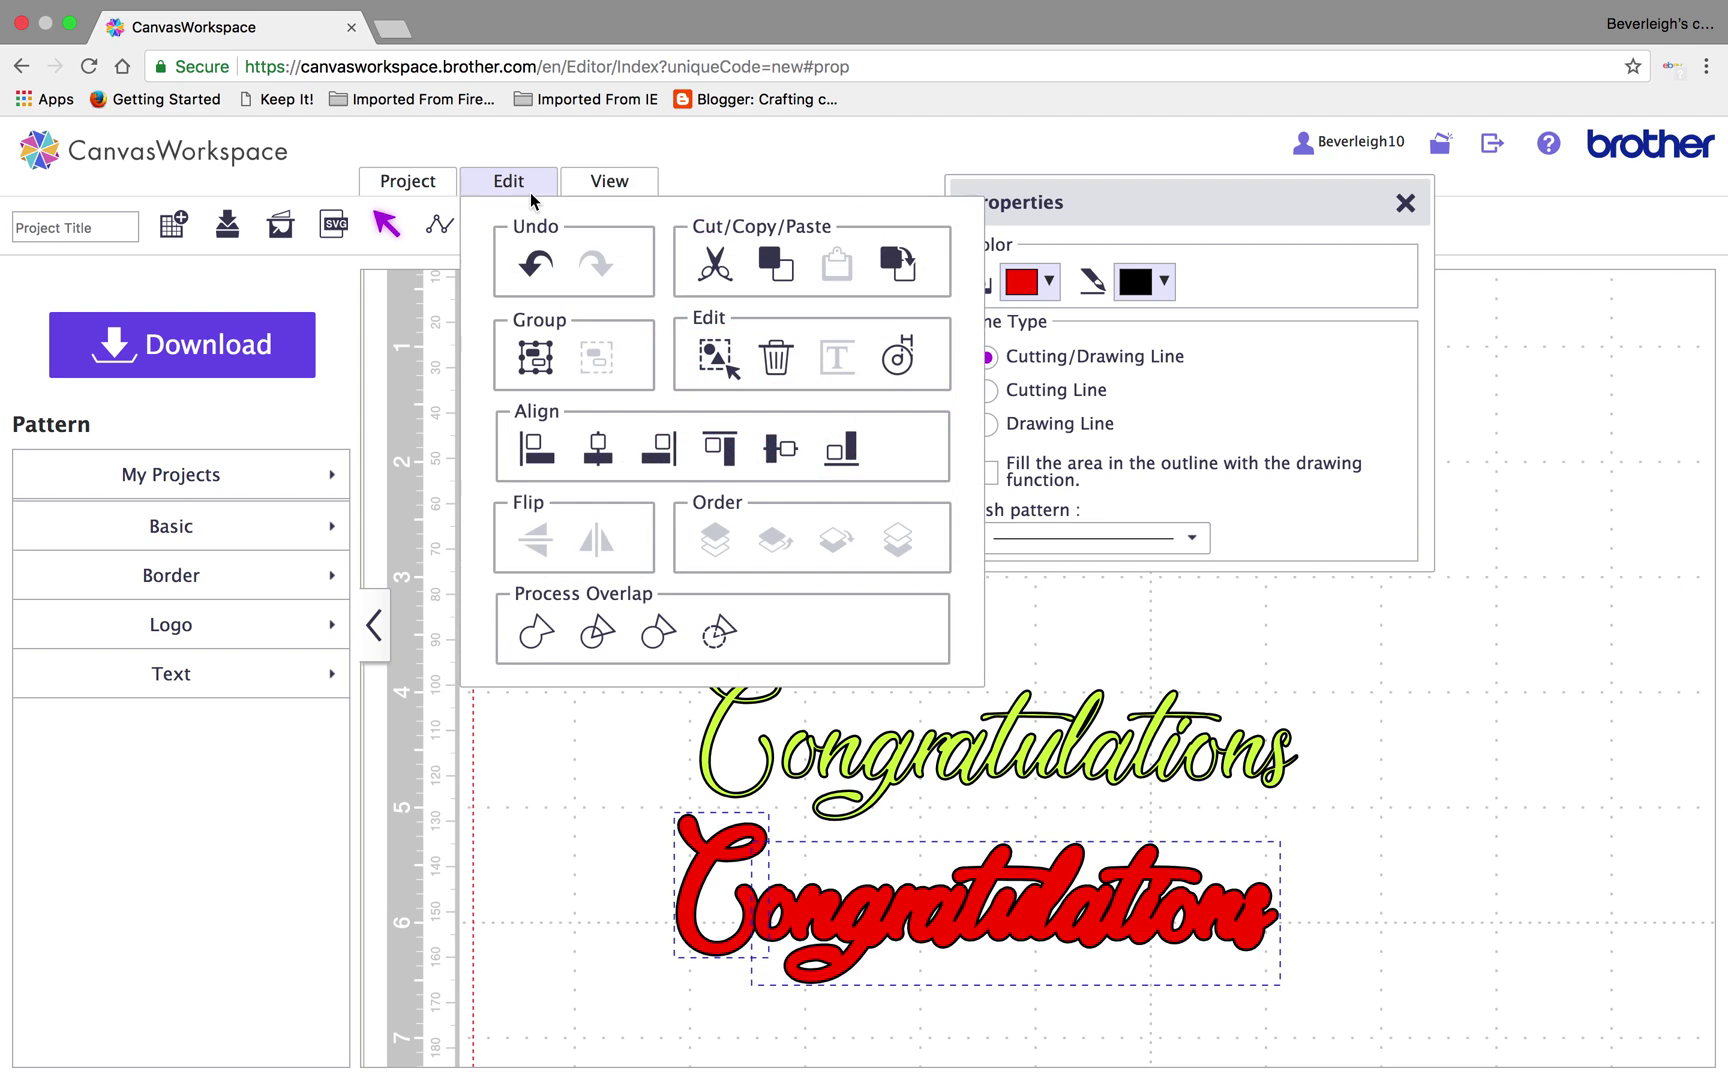
left_click(534, 630)
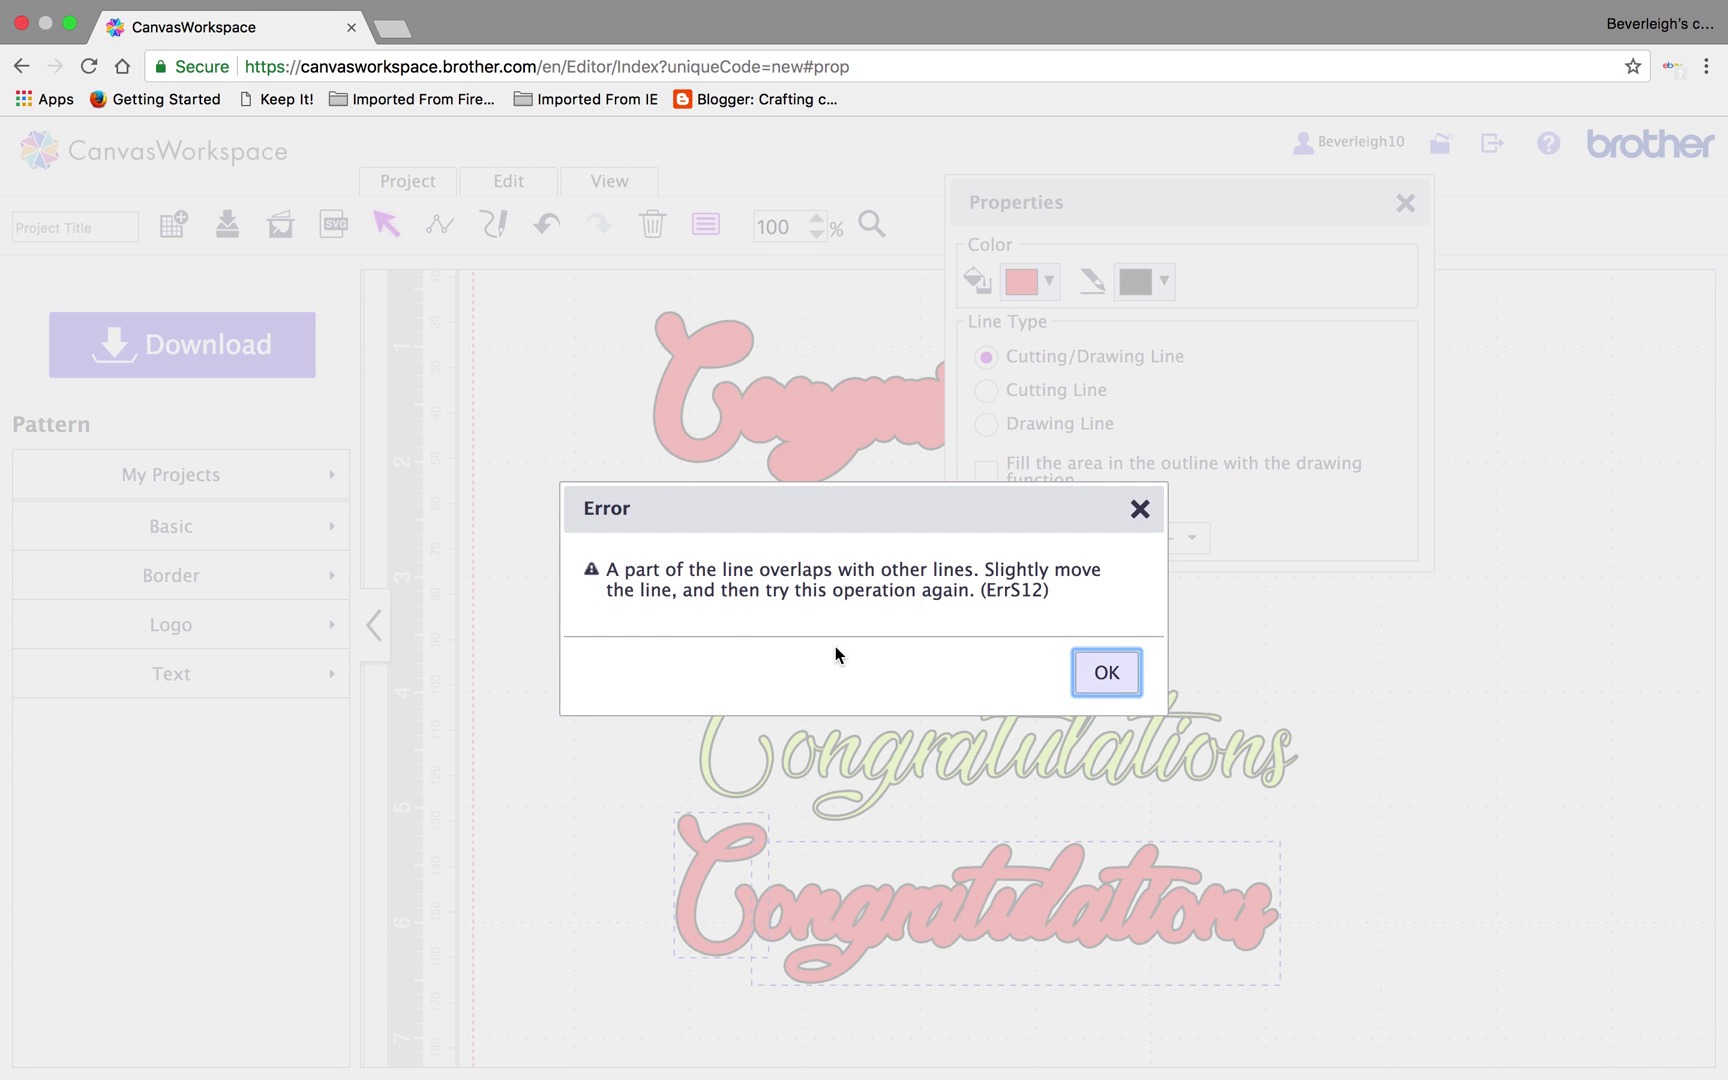
left_click(1106, 671)
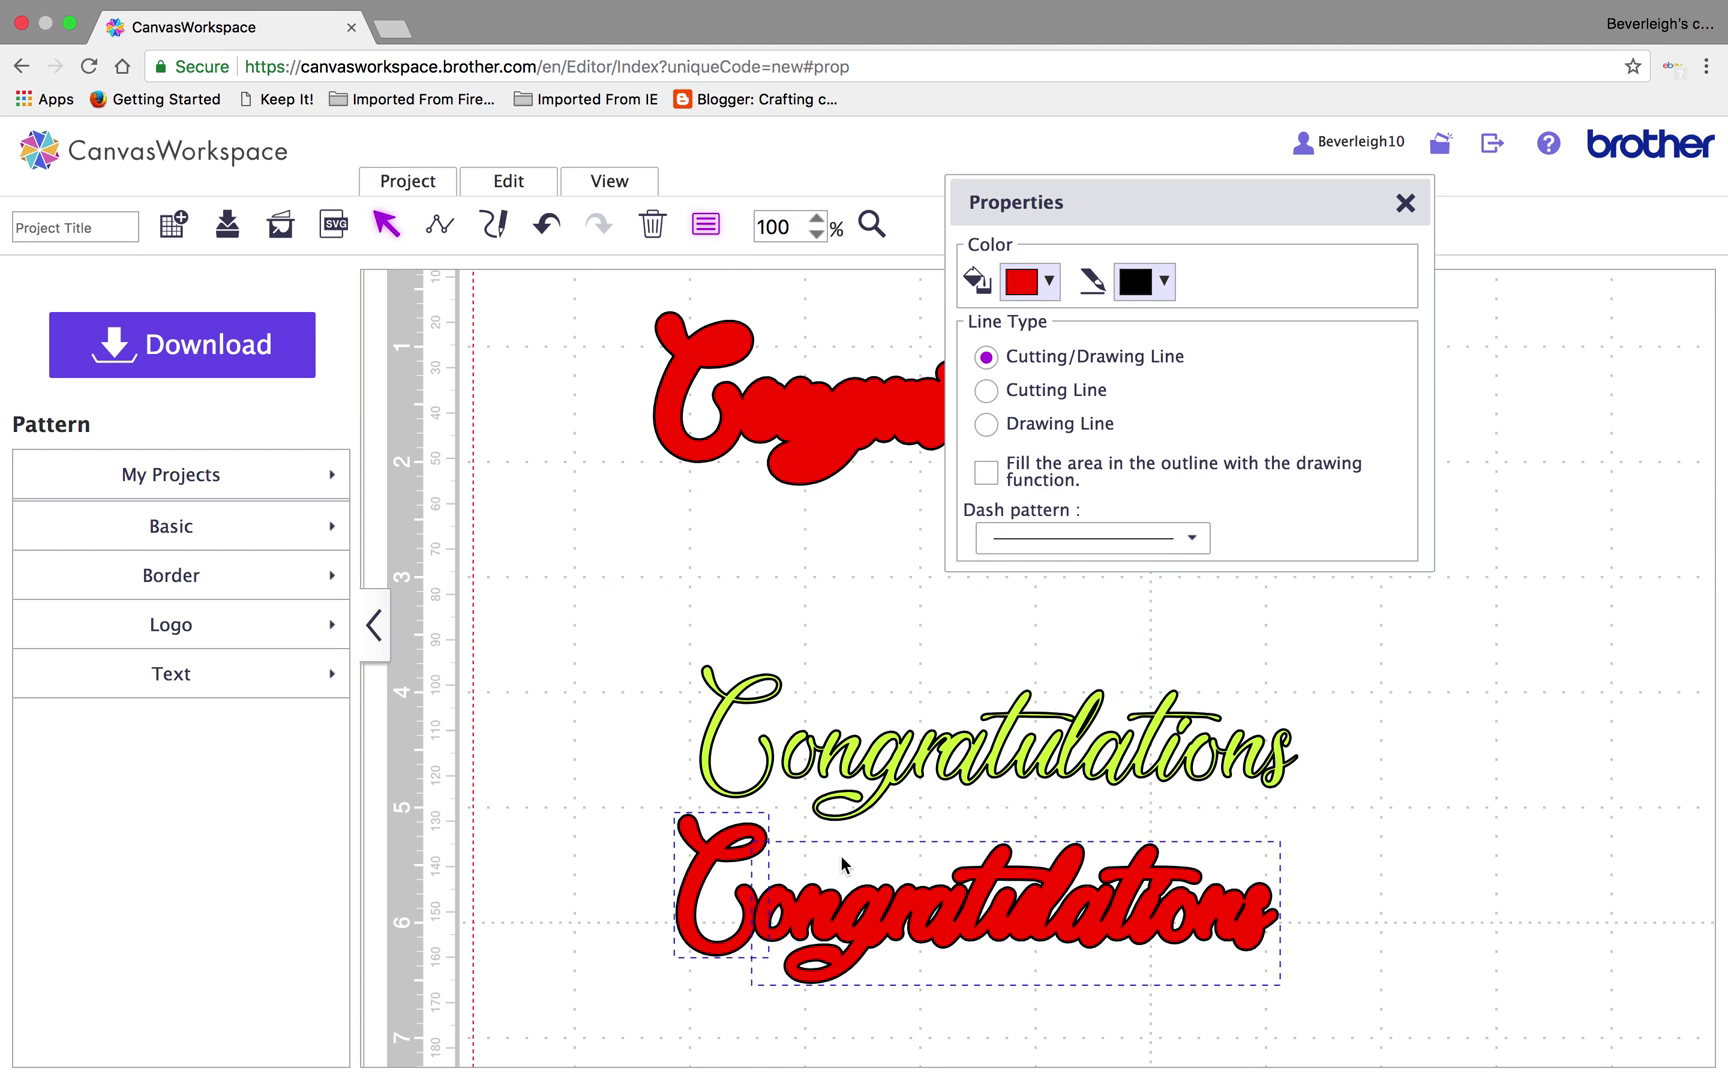
Reselect 'ongratulations' and the C and weld them into one red Congratulations shape
left_click(716, 946)
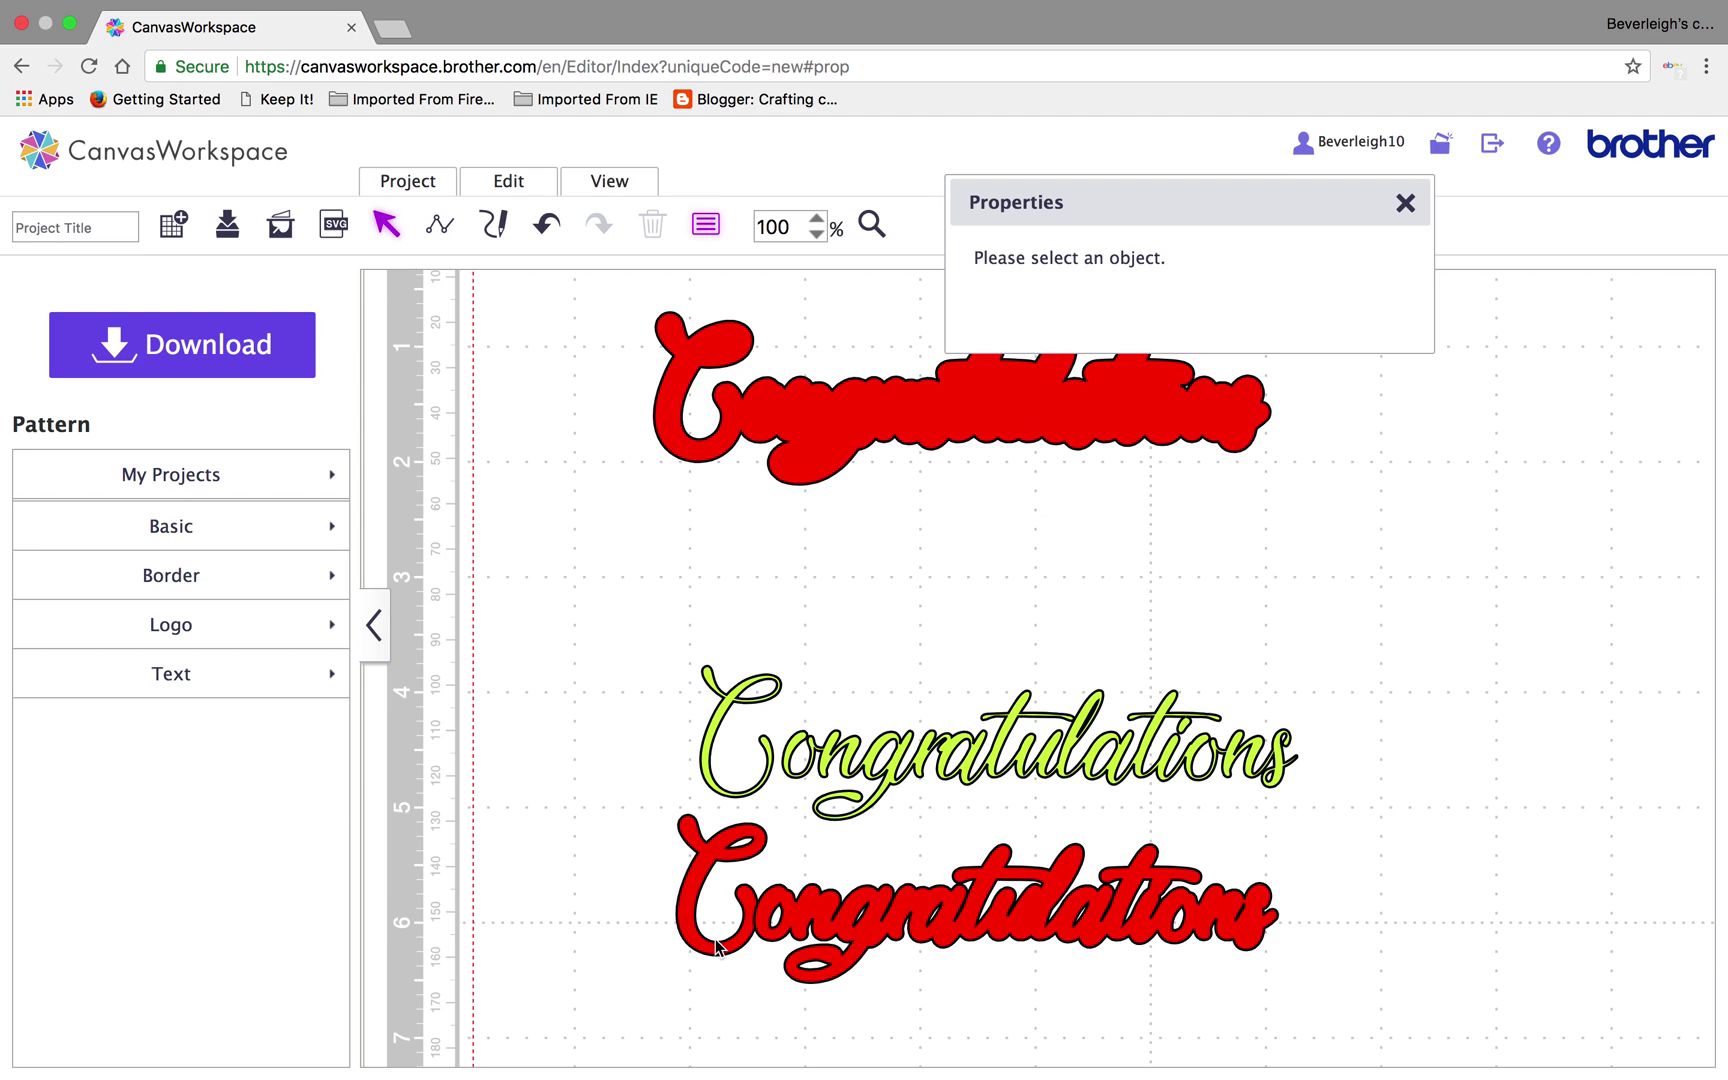
left_click(844, 940)
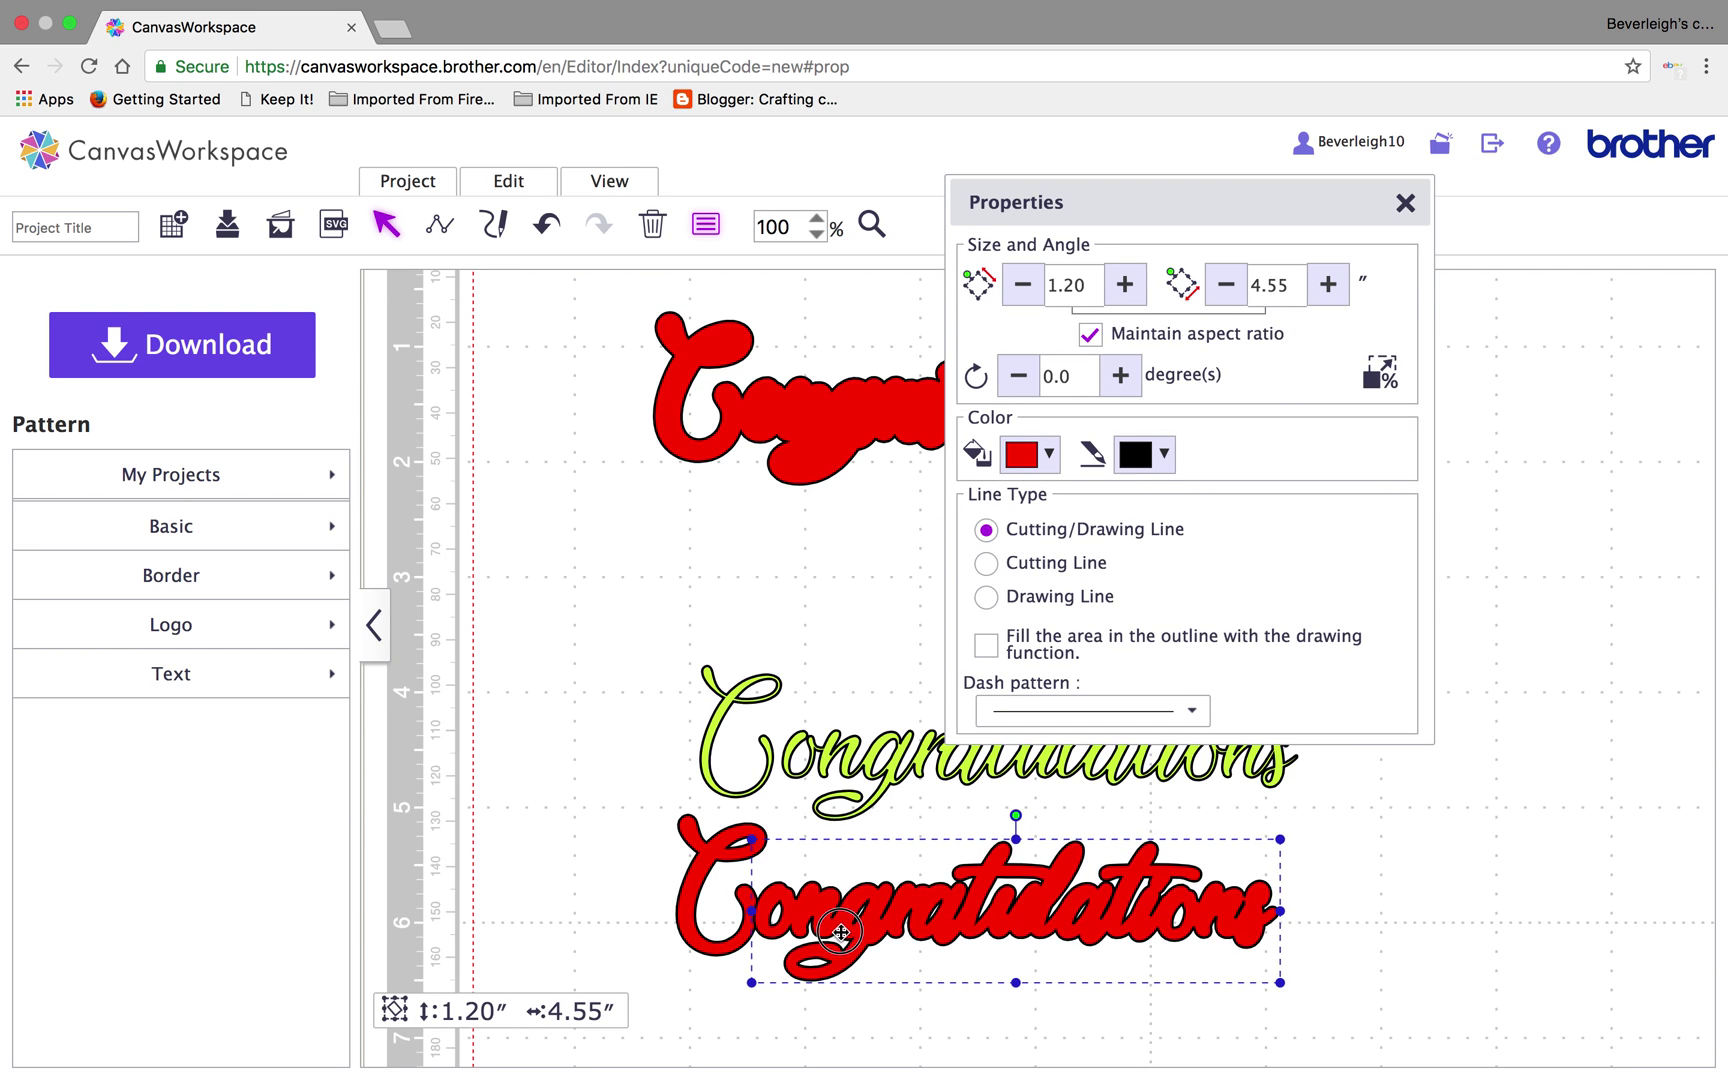
left_click(734, 850, "shift")
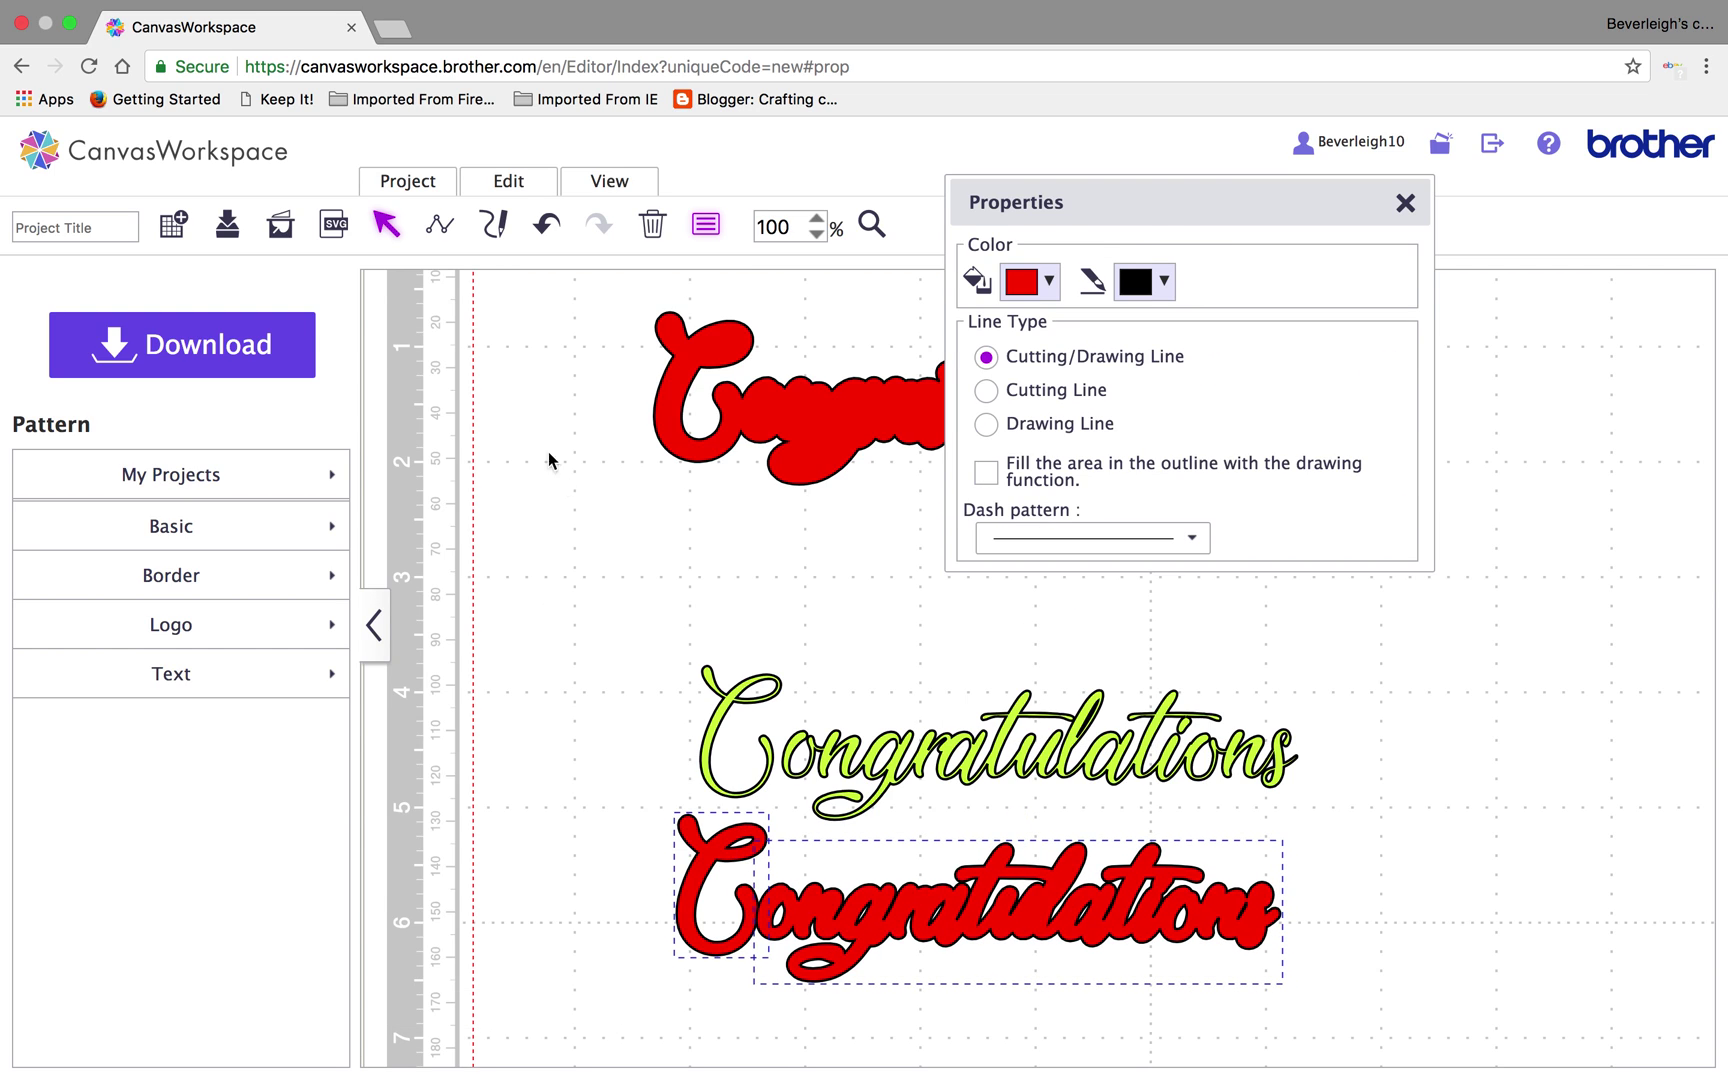
left_click(520, 186)
left_click(537, 630)
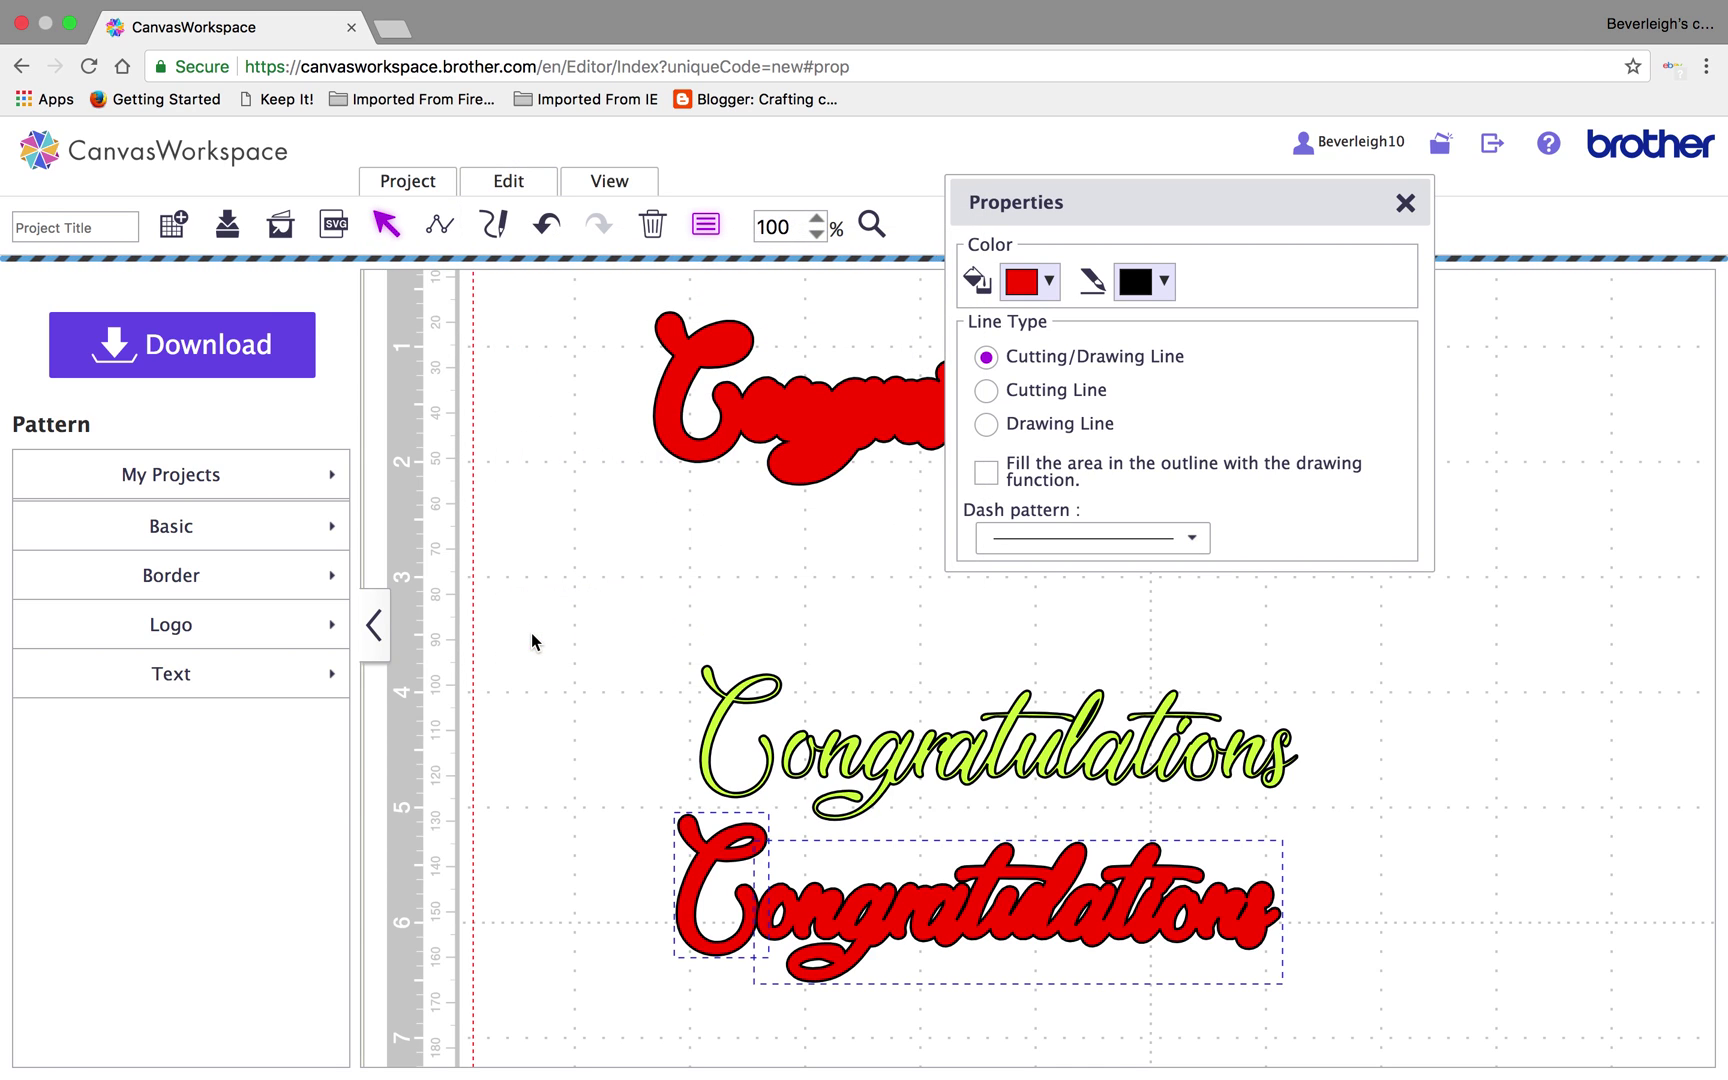
left_click(531, 634)
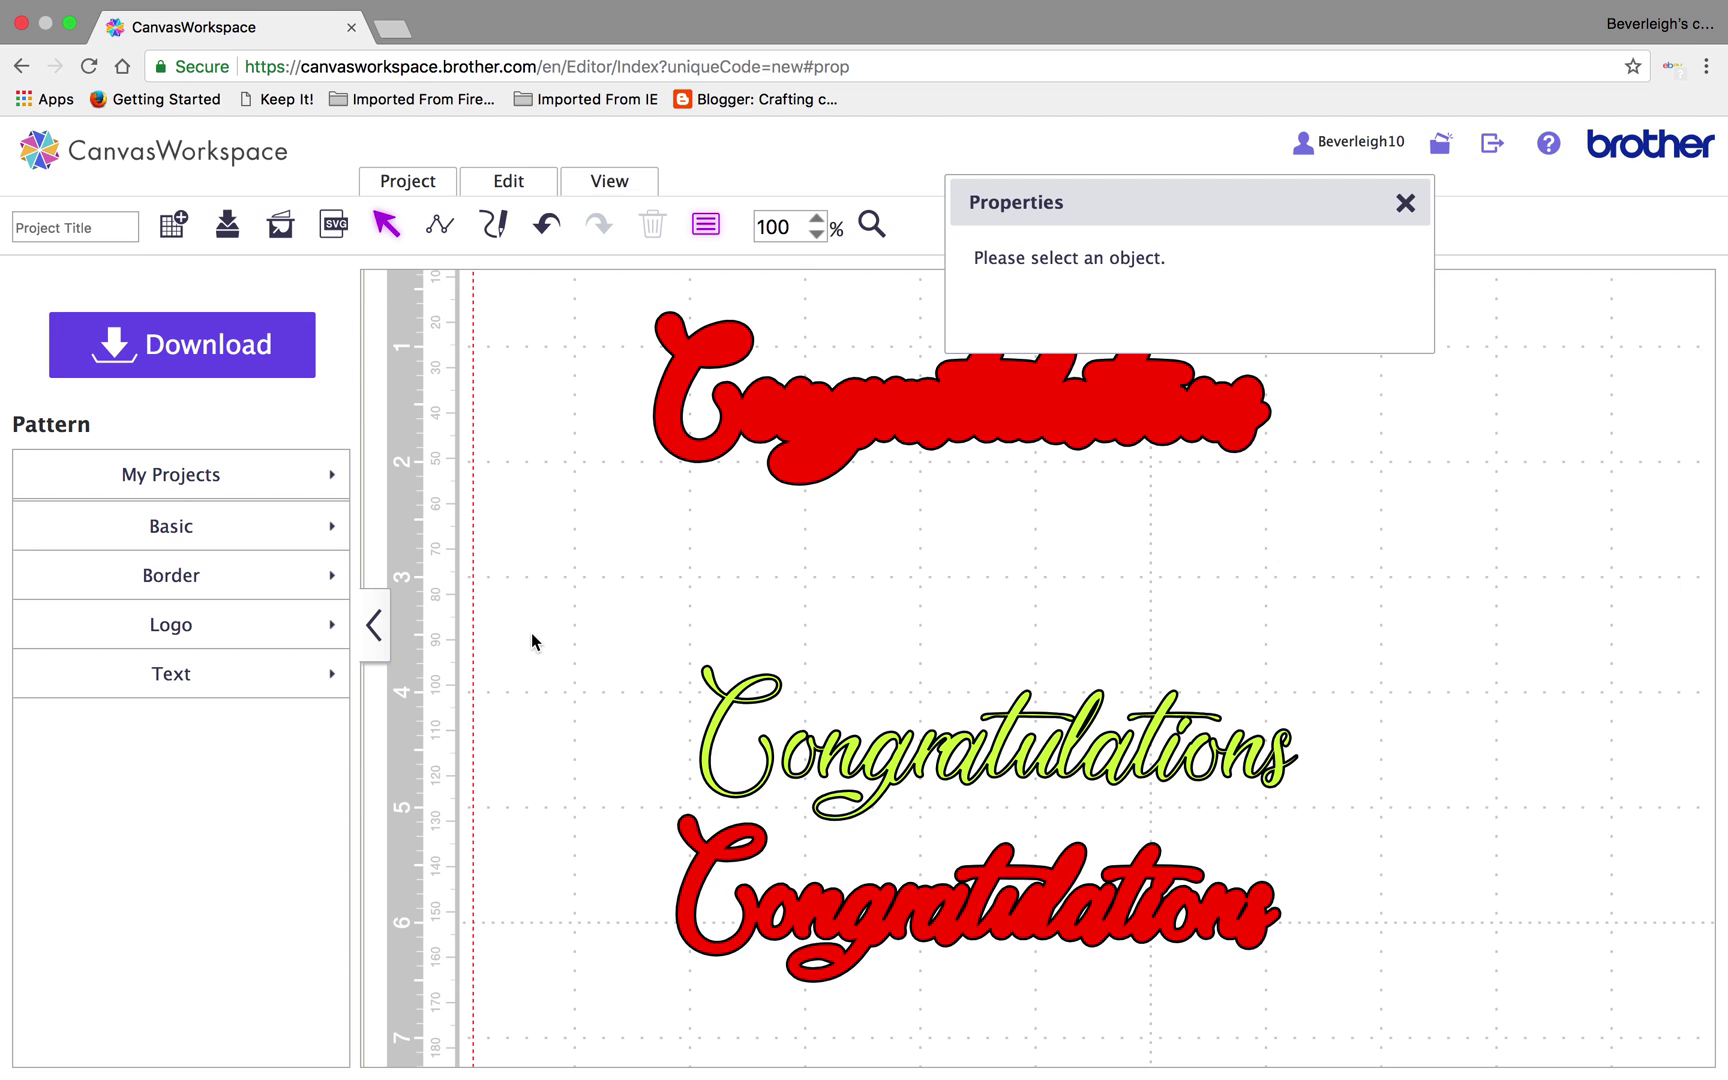
Nudge the red word, bring the lime Congratulations to the front and drop it on the red copy
left_click_drag(947, 926, 945, 776)
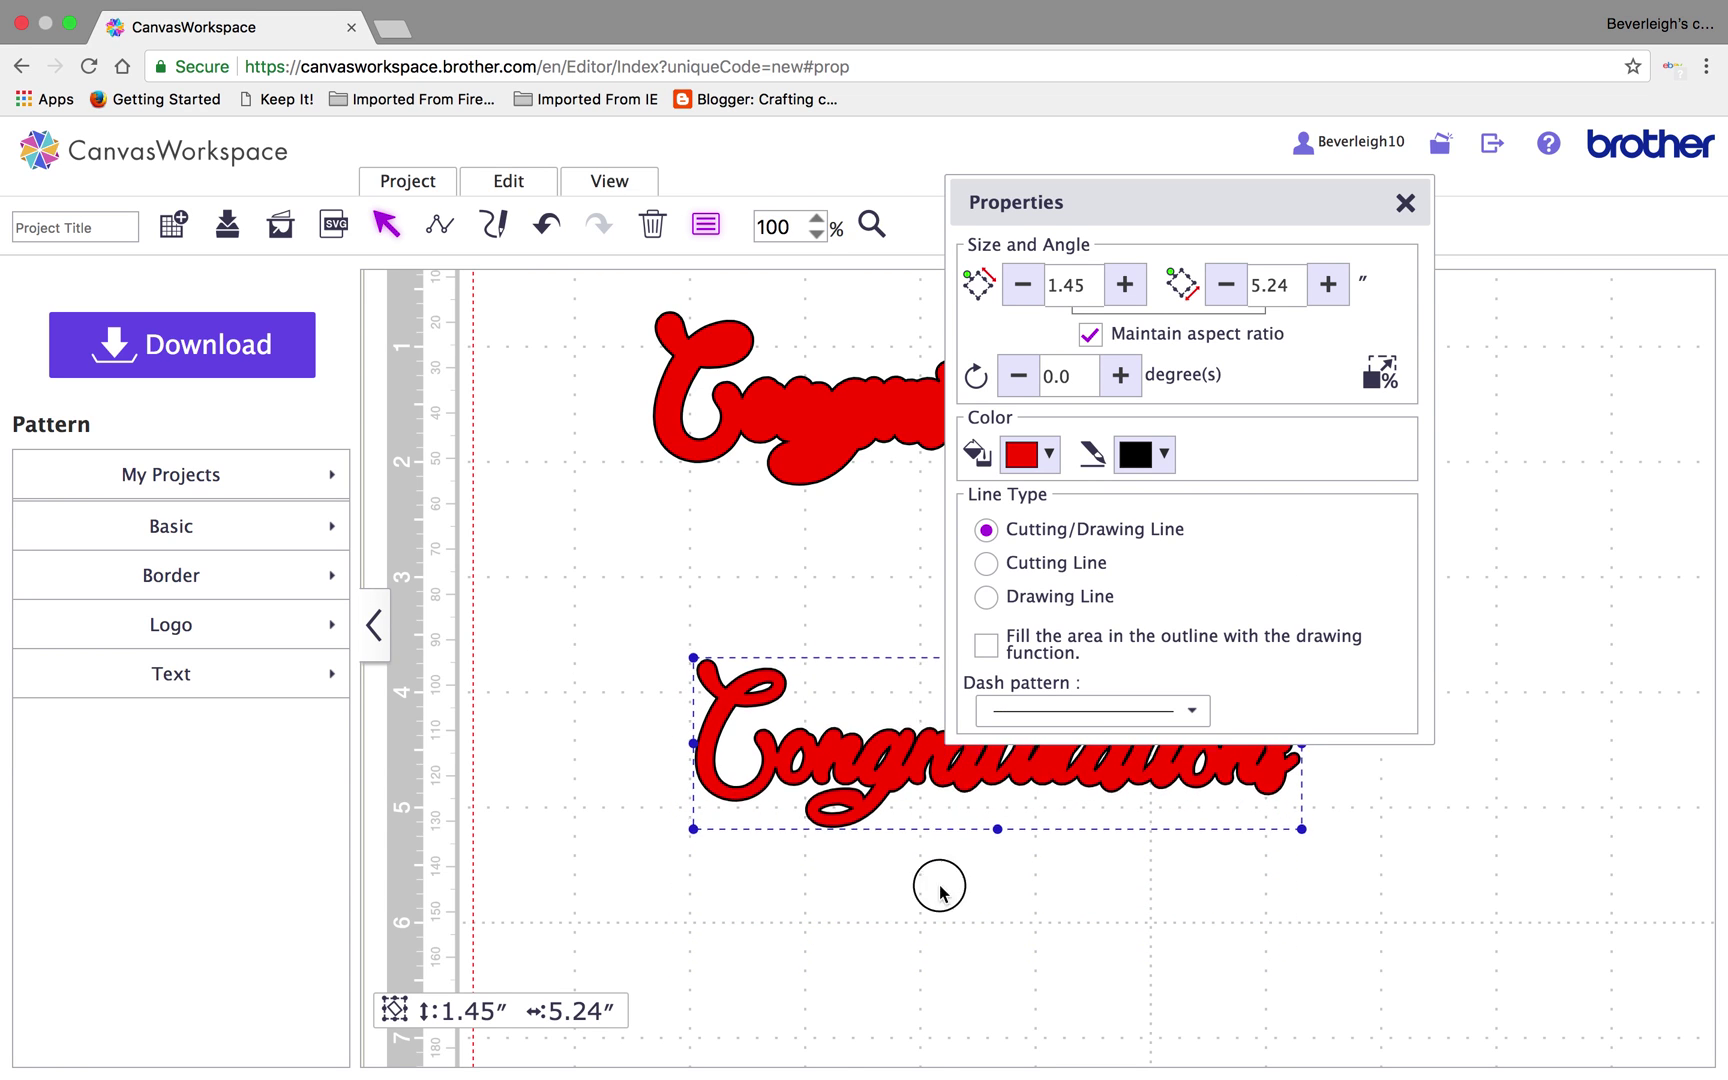
key("ctrl+z")
left_click_drag(948, 934, 950, 927)
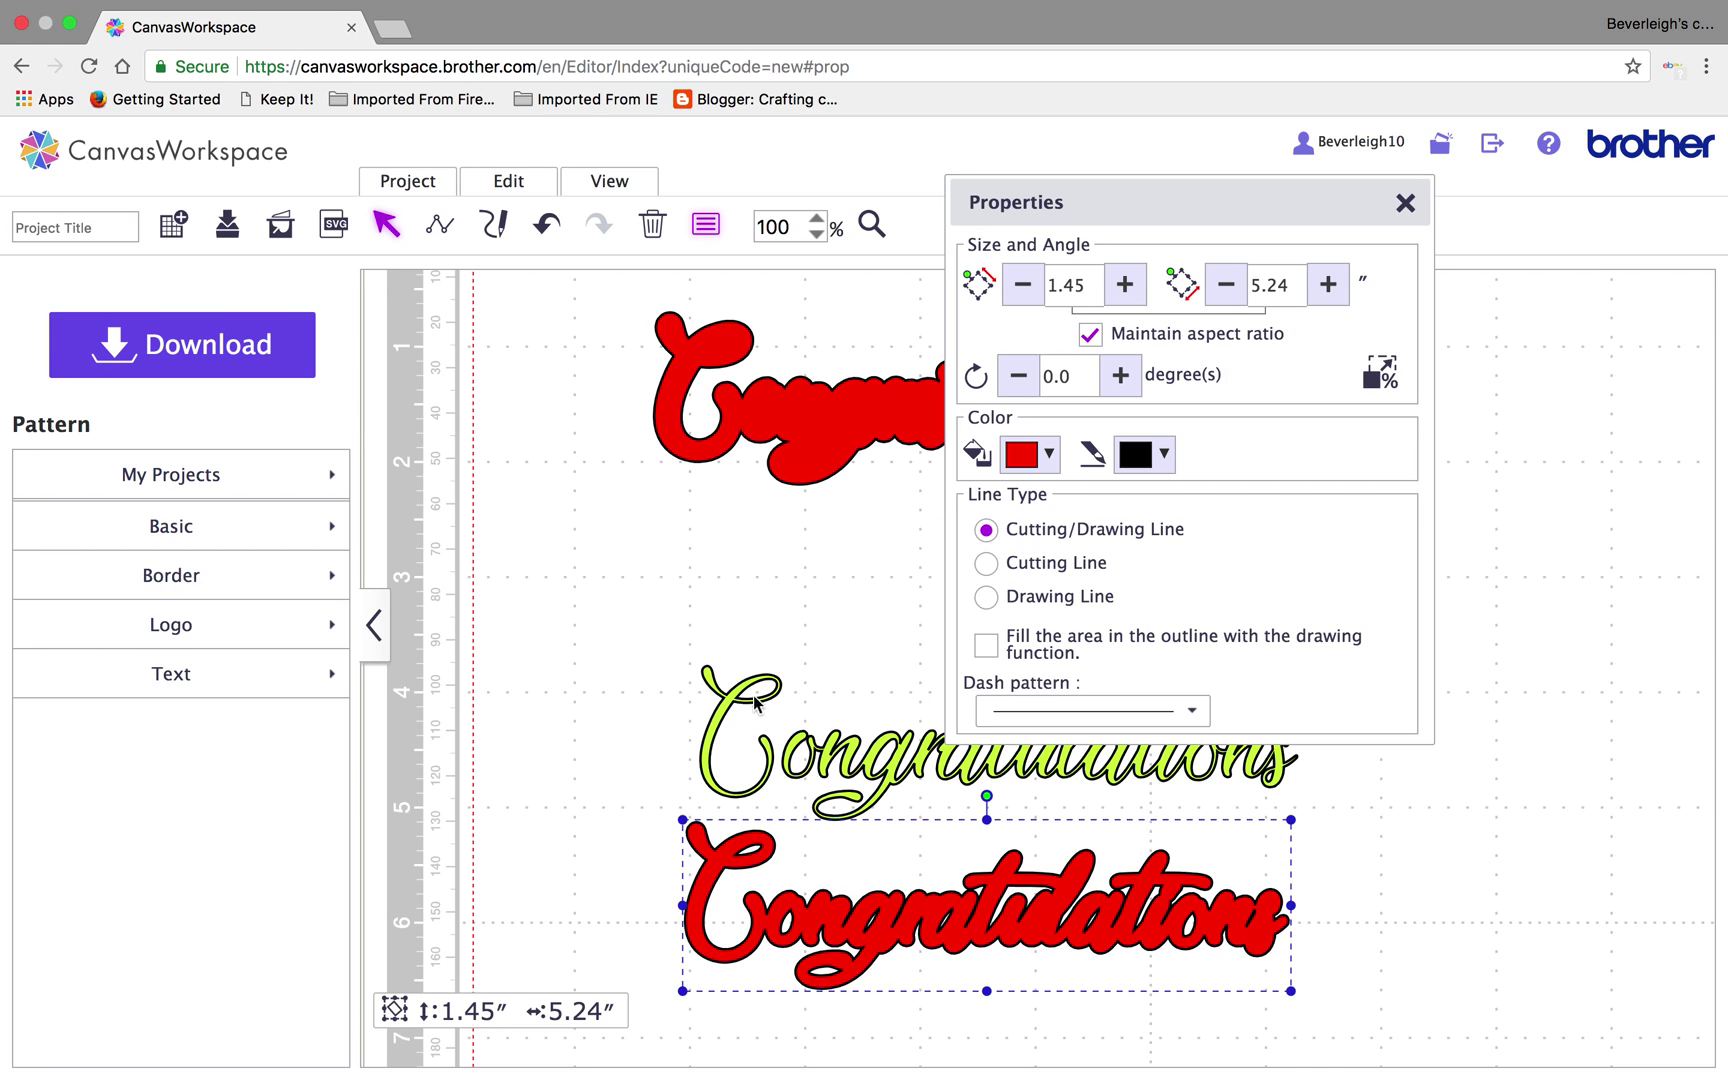
left_click(860, 760)
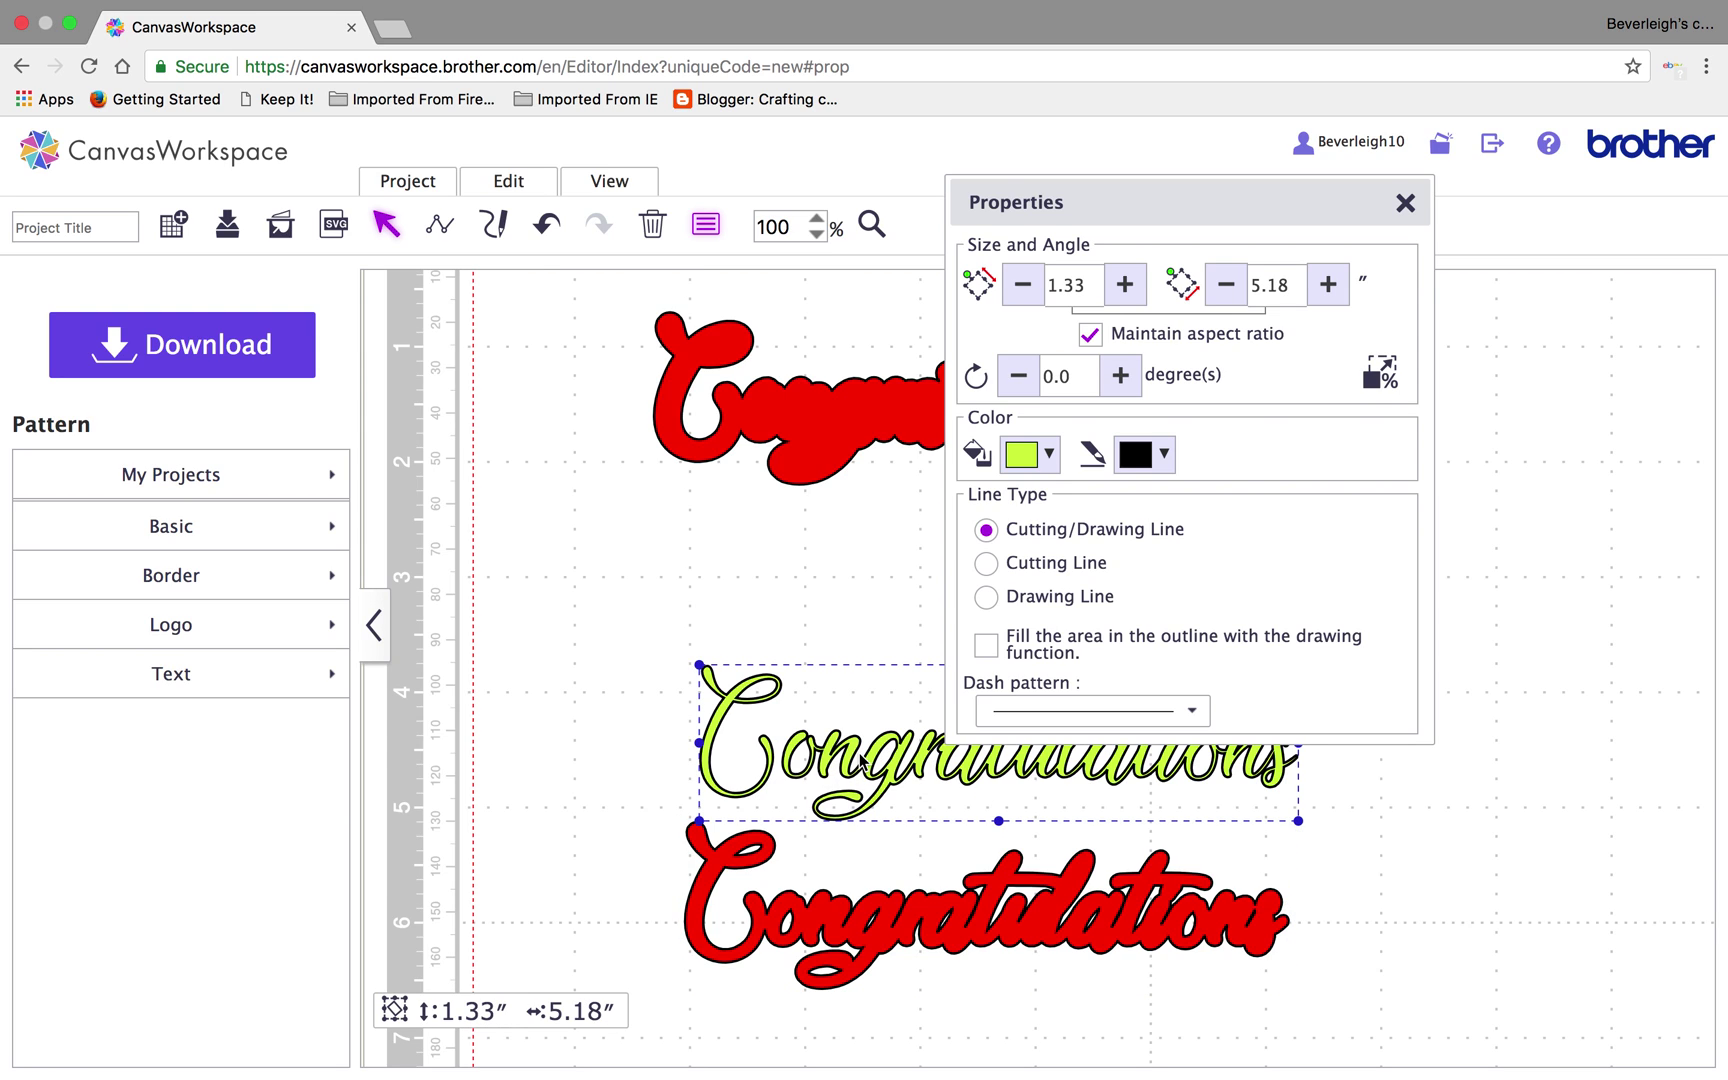
left_click(528, 185)
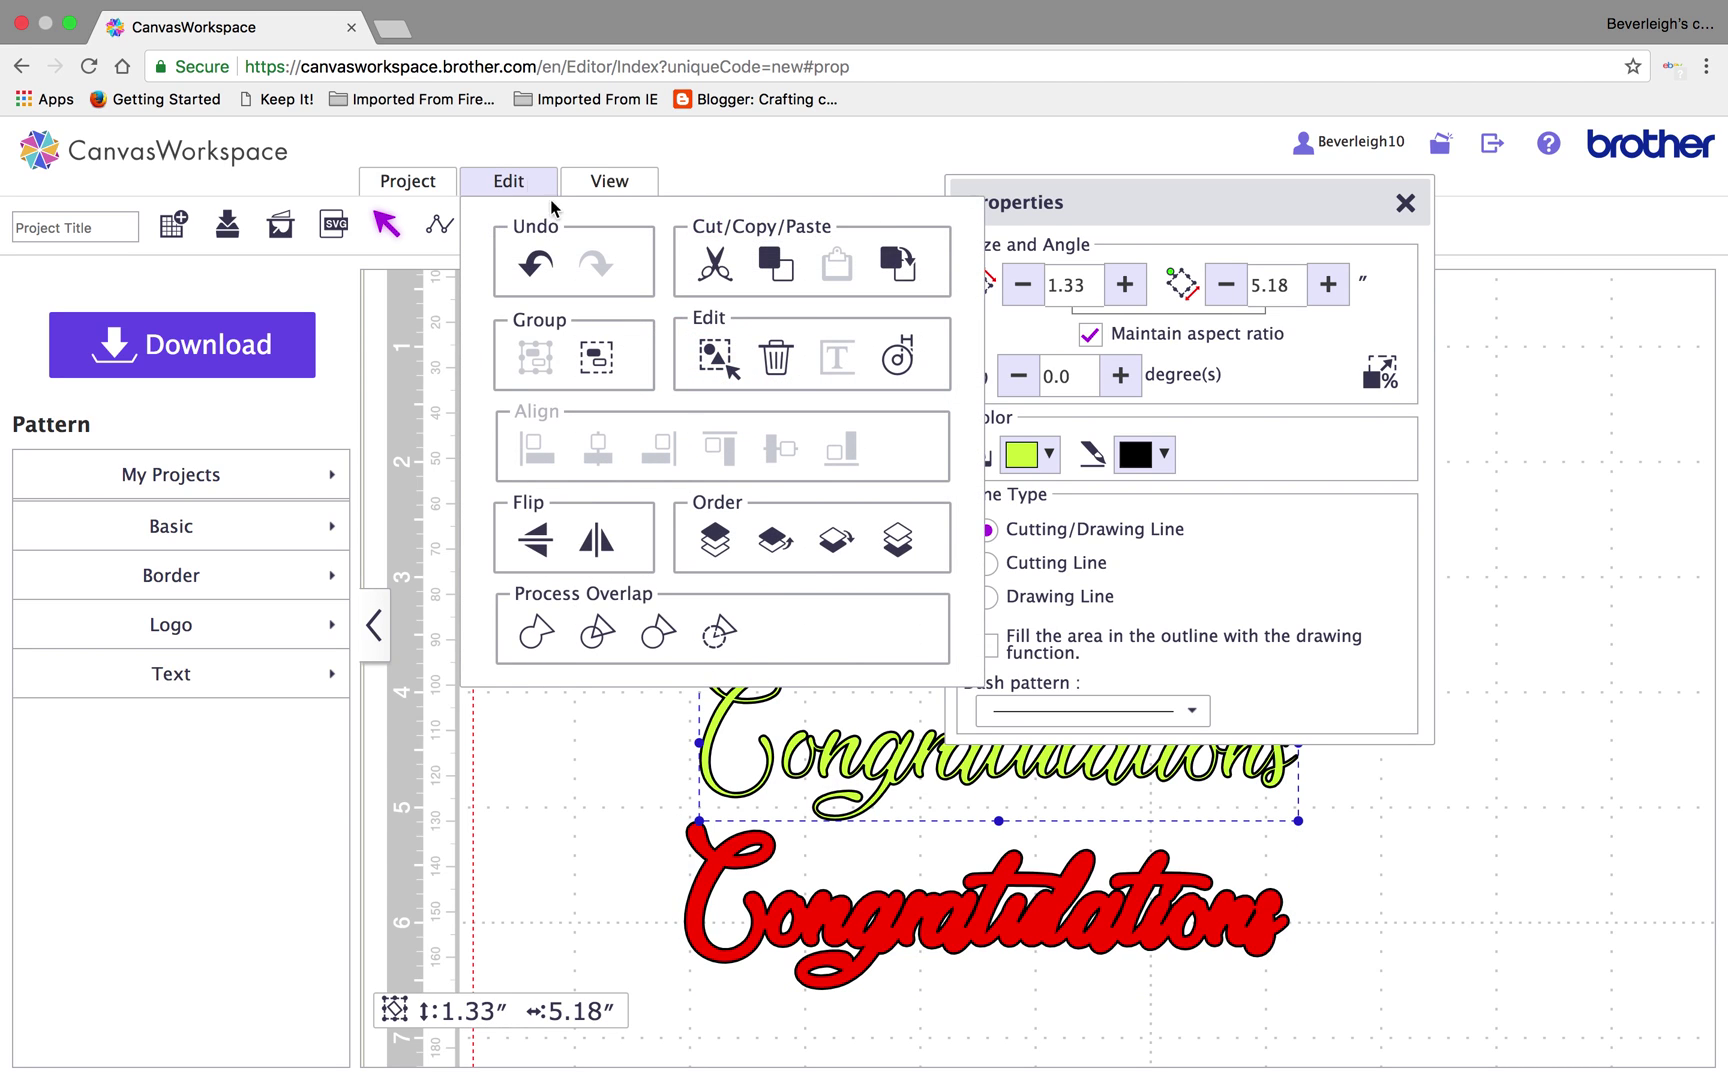
left_click(713, 541)
left_click(1399, 790)
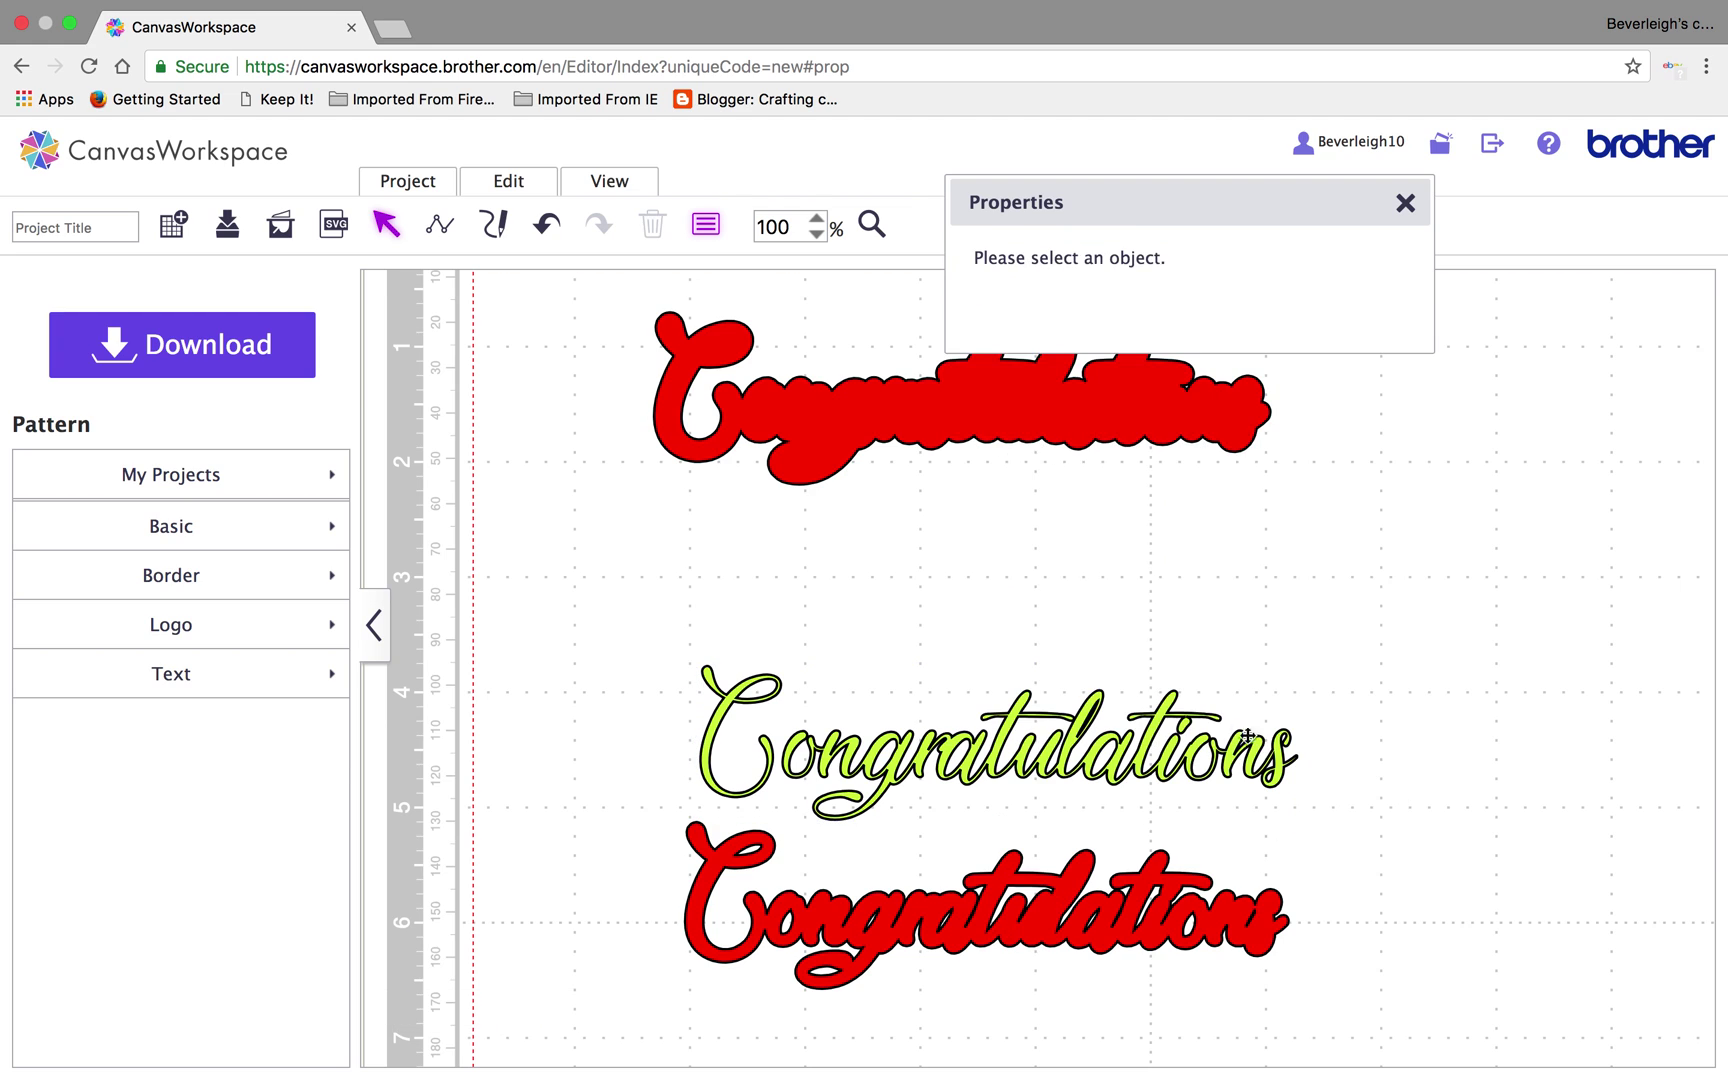
left_click(1141, 750)
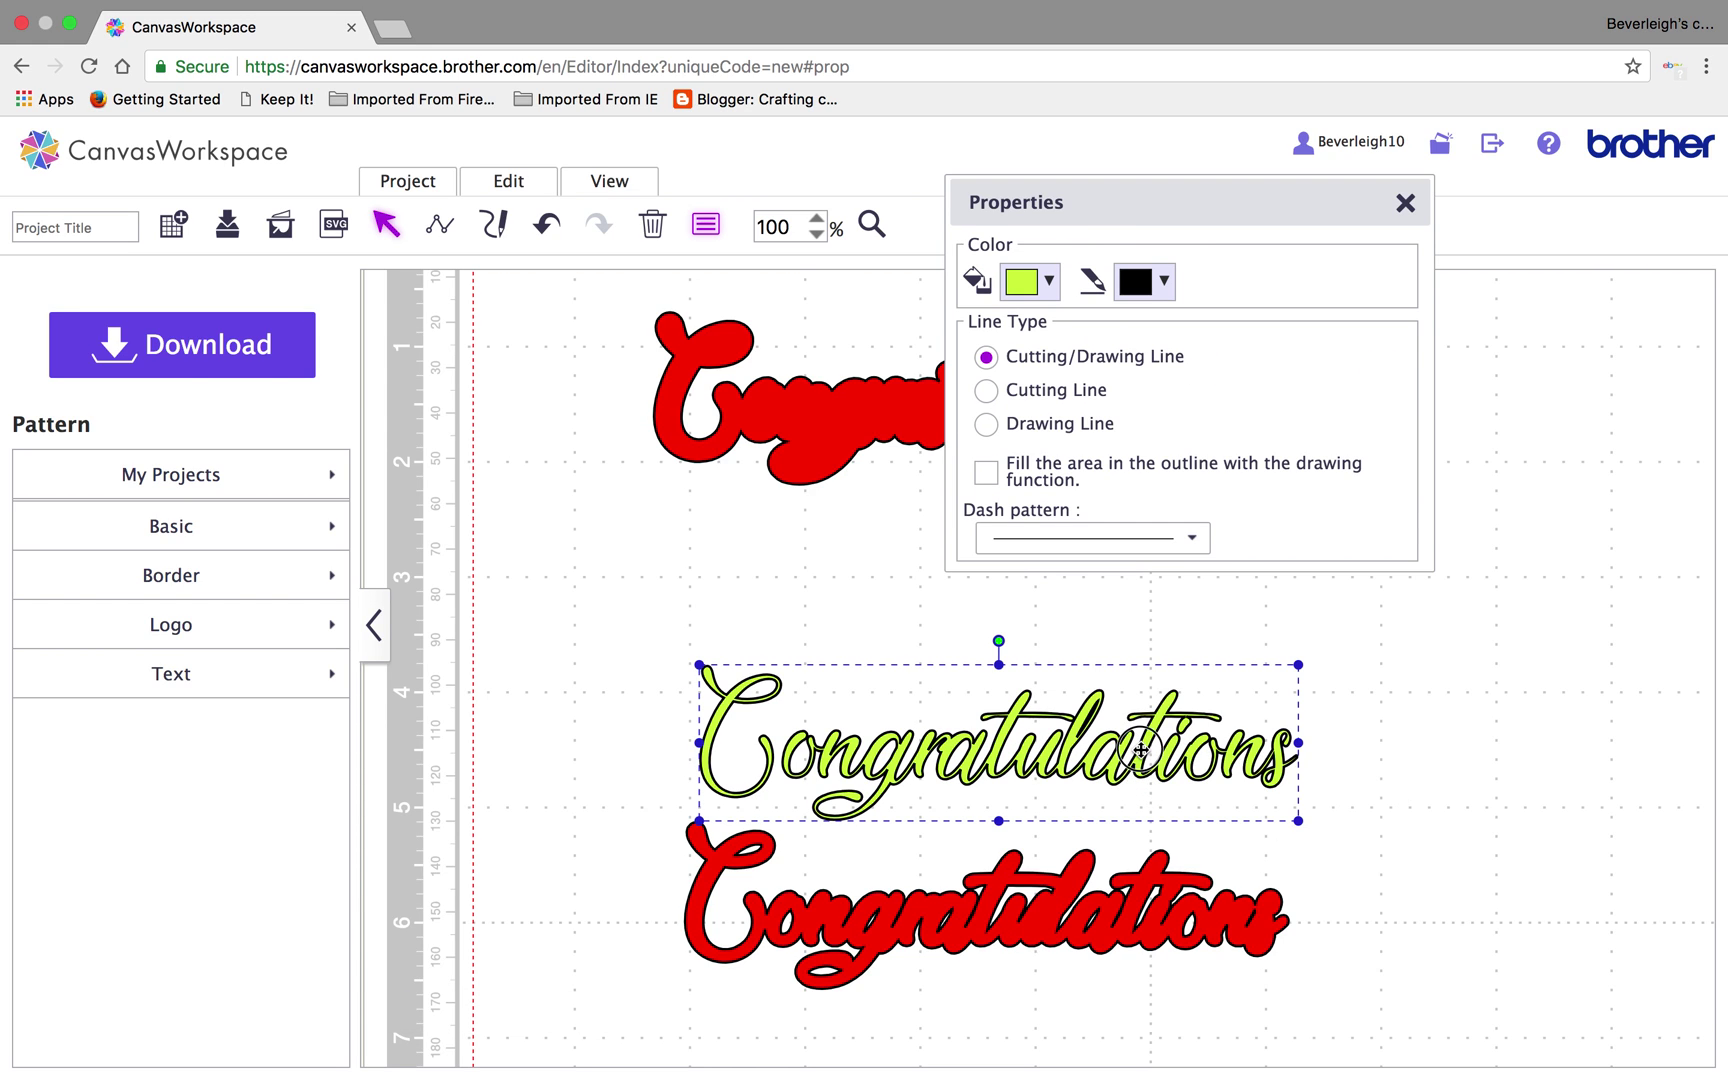
left_click_drag(1141, 750, 1127, 913)
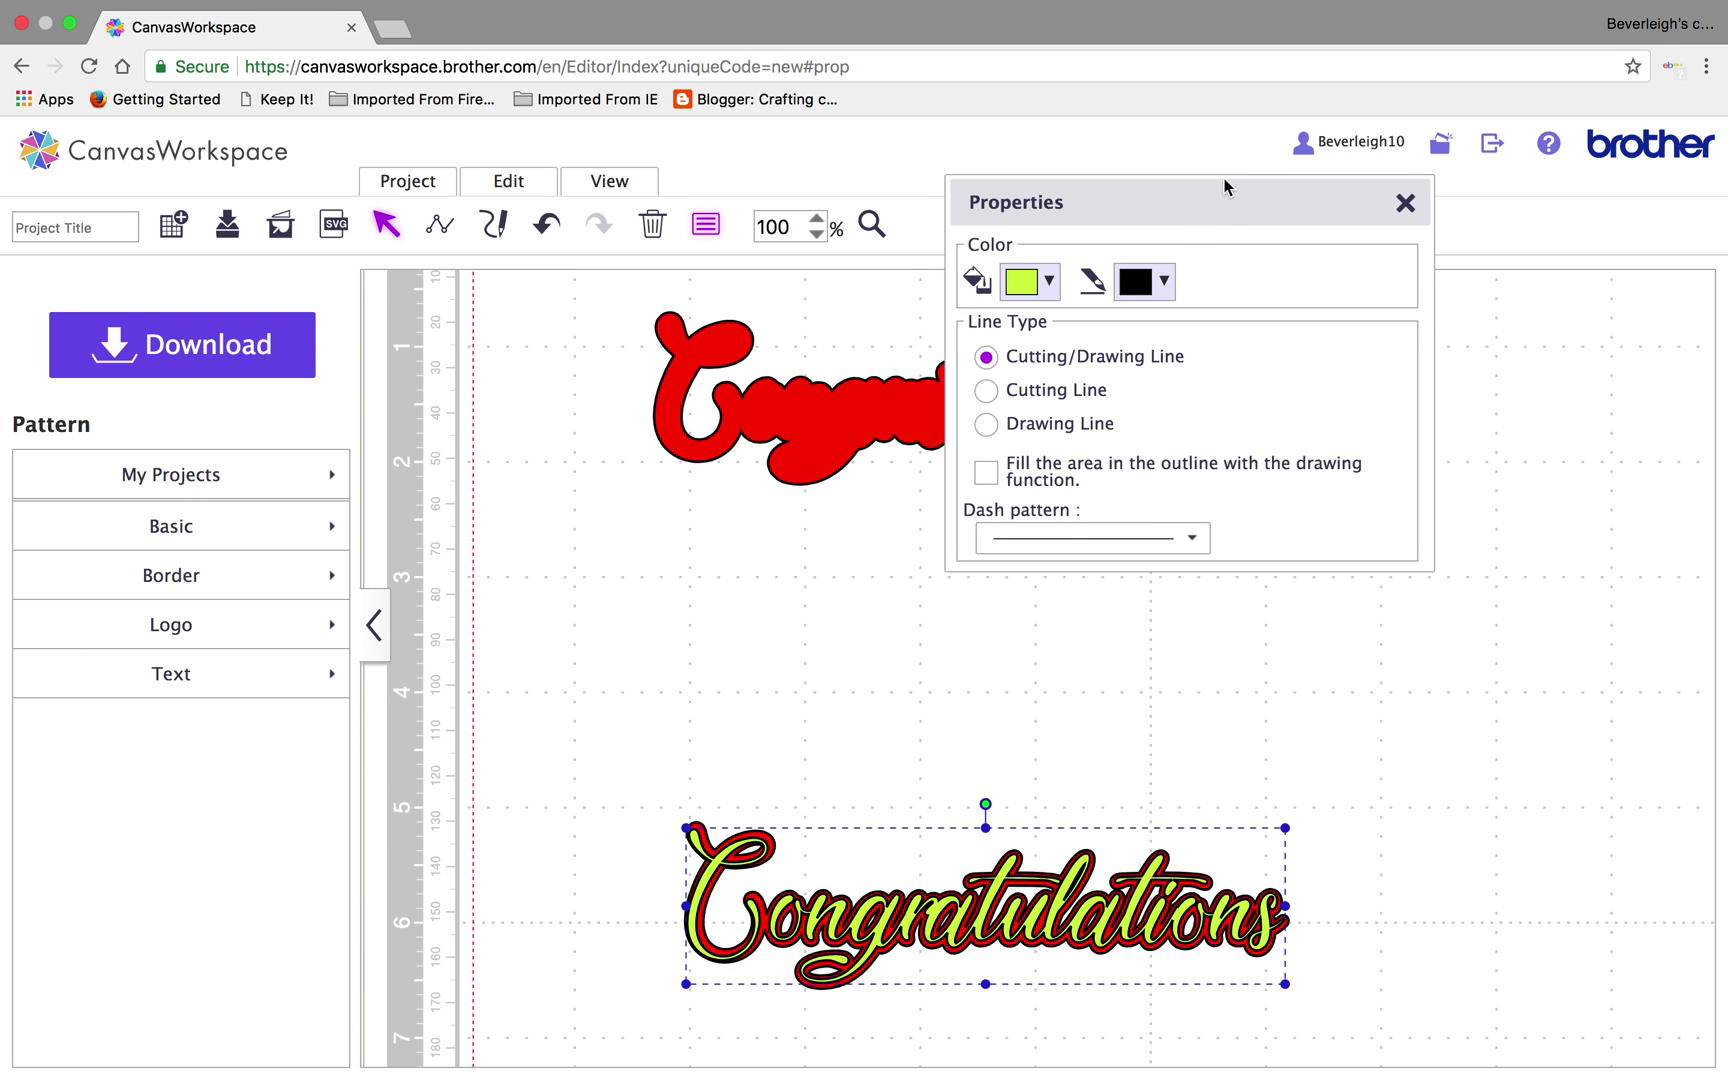
Move the lime text onto the top red mat and close the Properties panel
left_click_drag(1225, 187, 1550, 250)
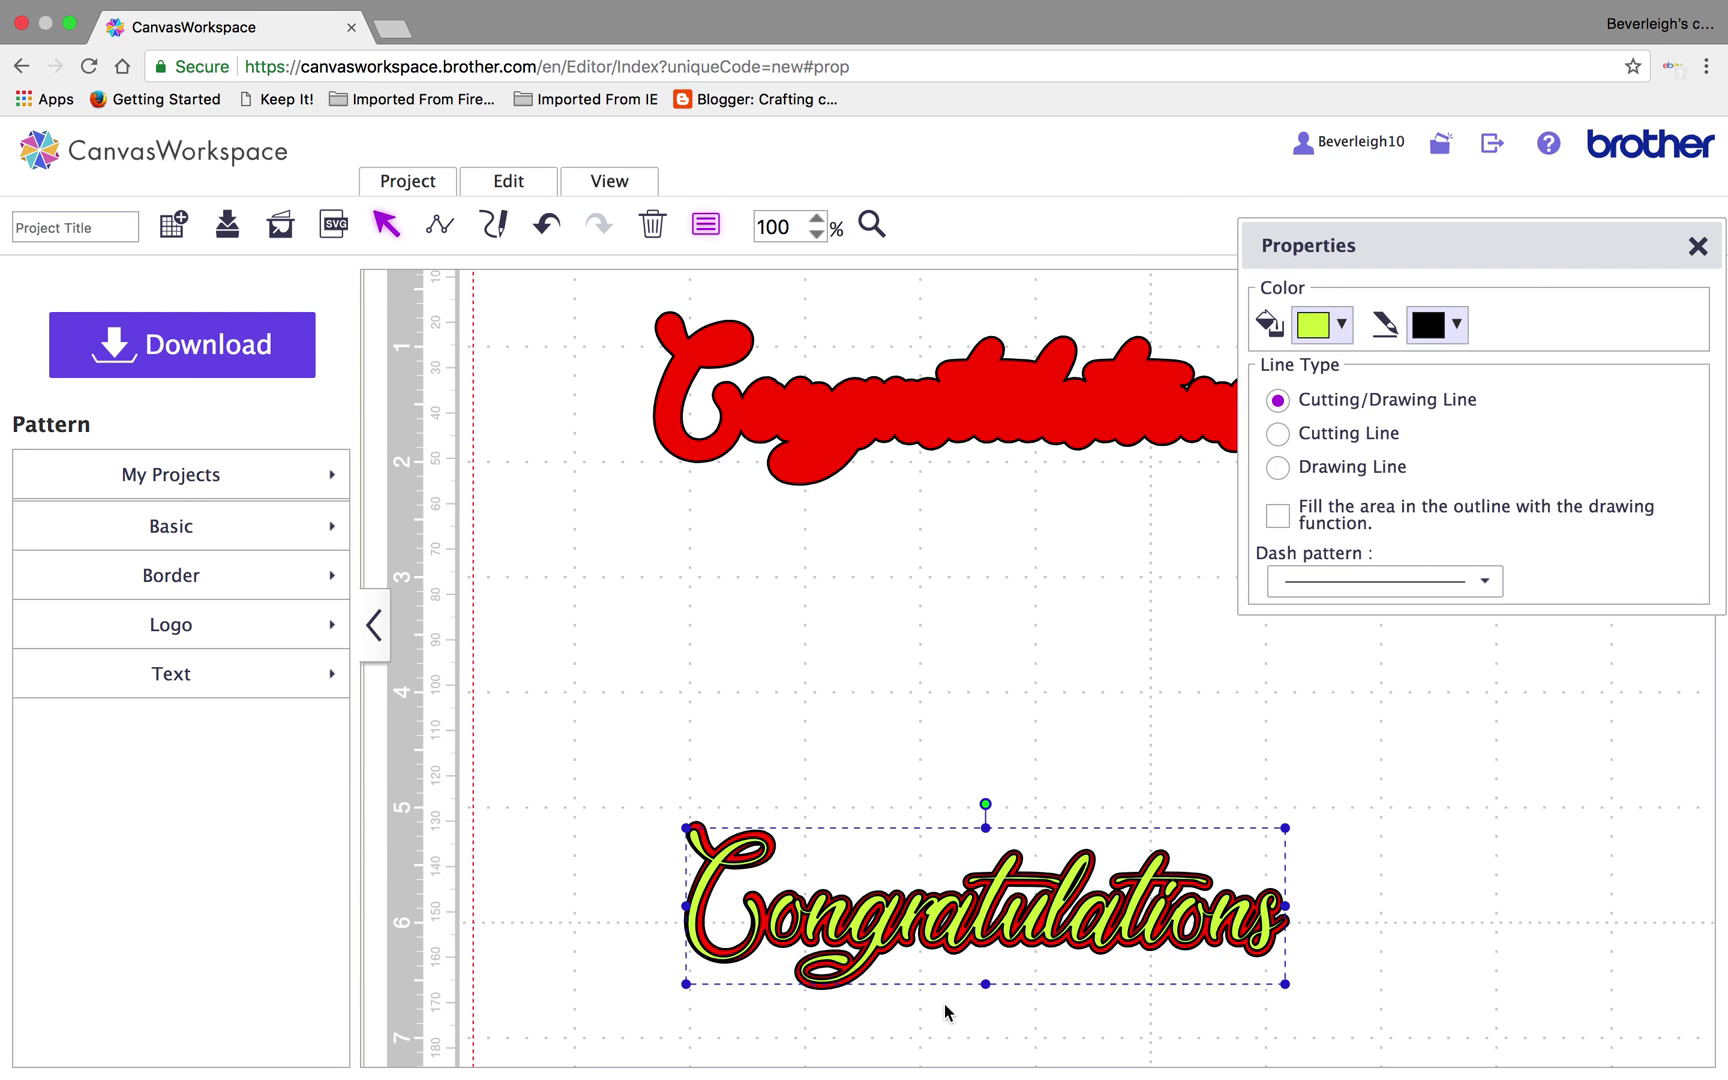
left_click_drag(1057, 905, 1030, 393)
left_click(972, 609)
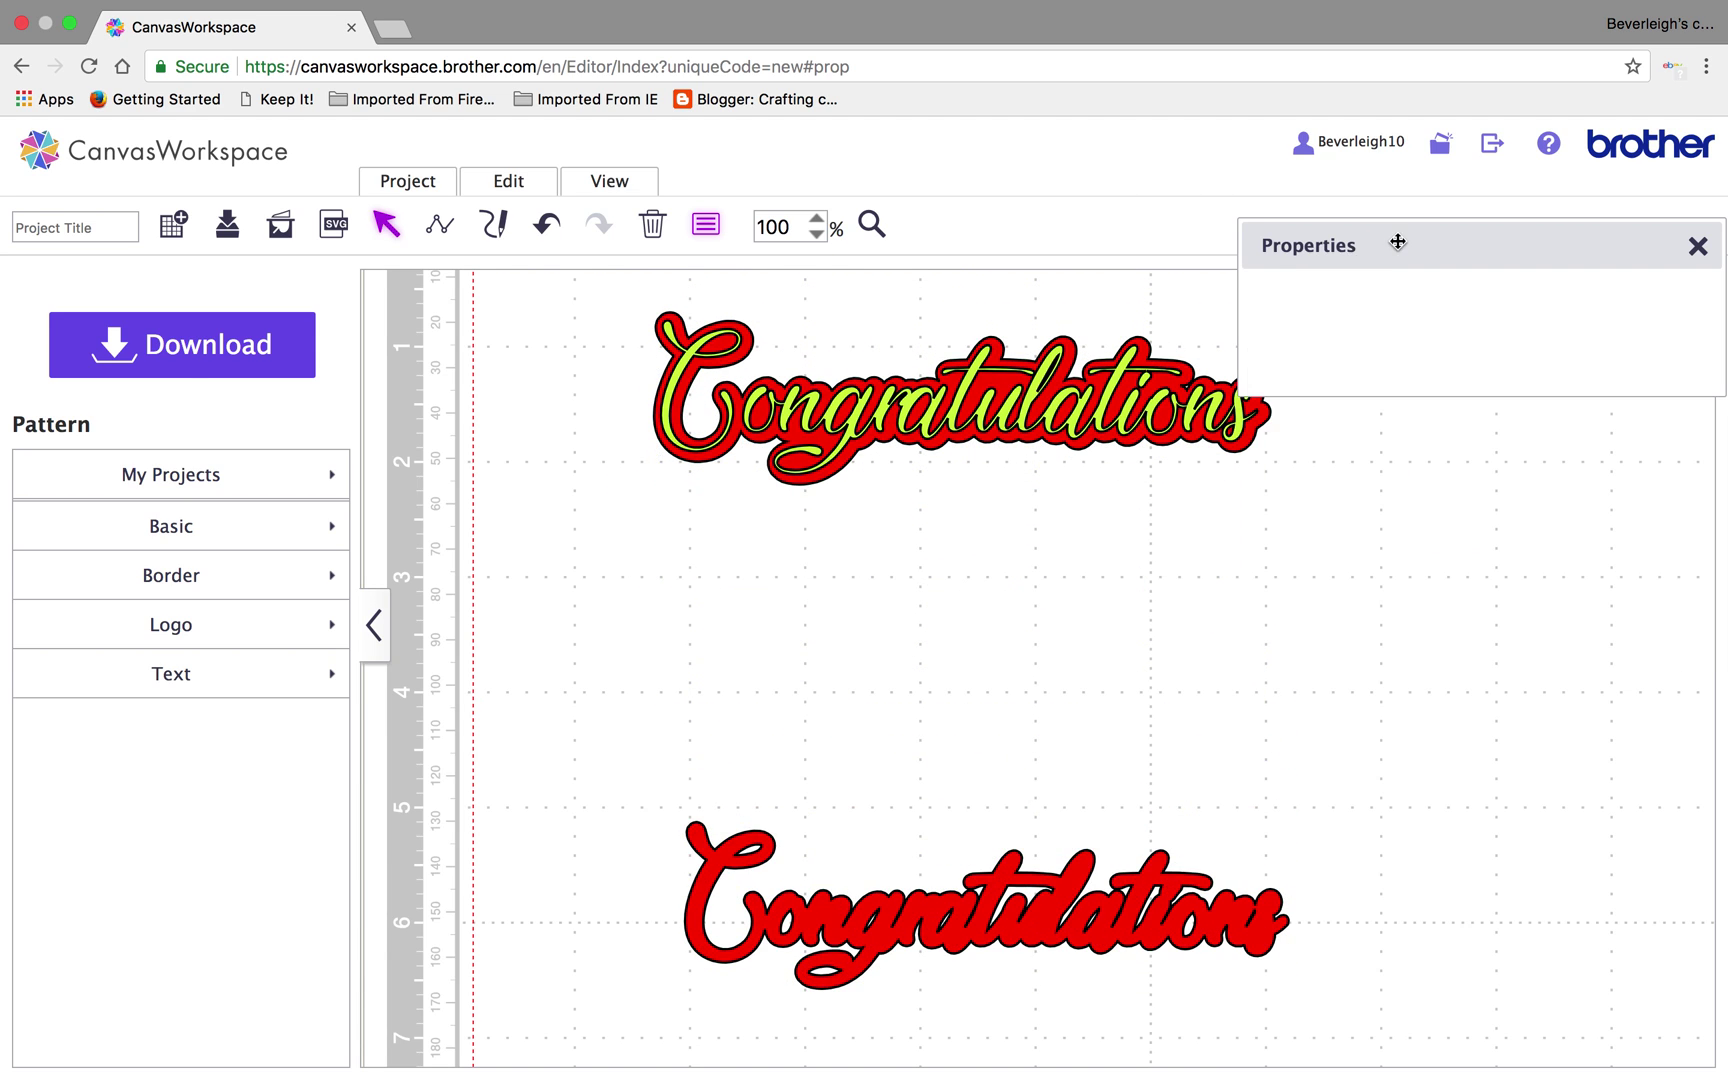
left_click(1698, 246)
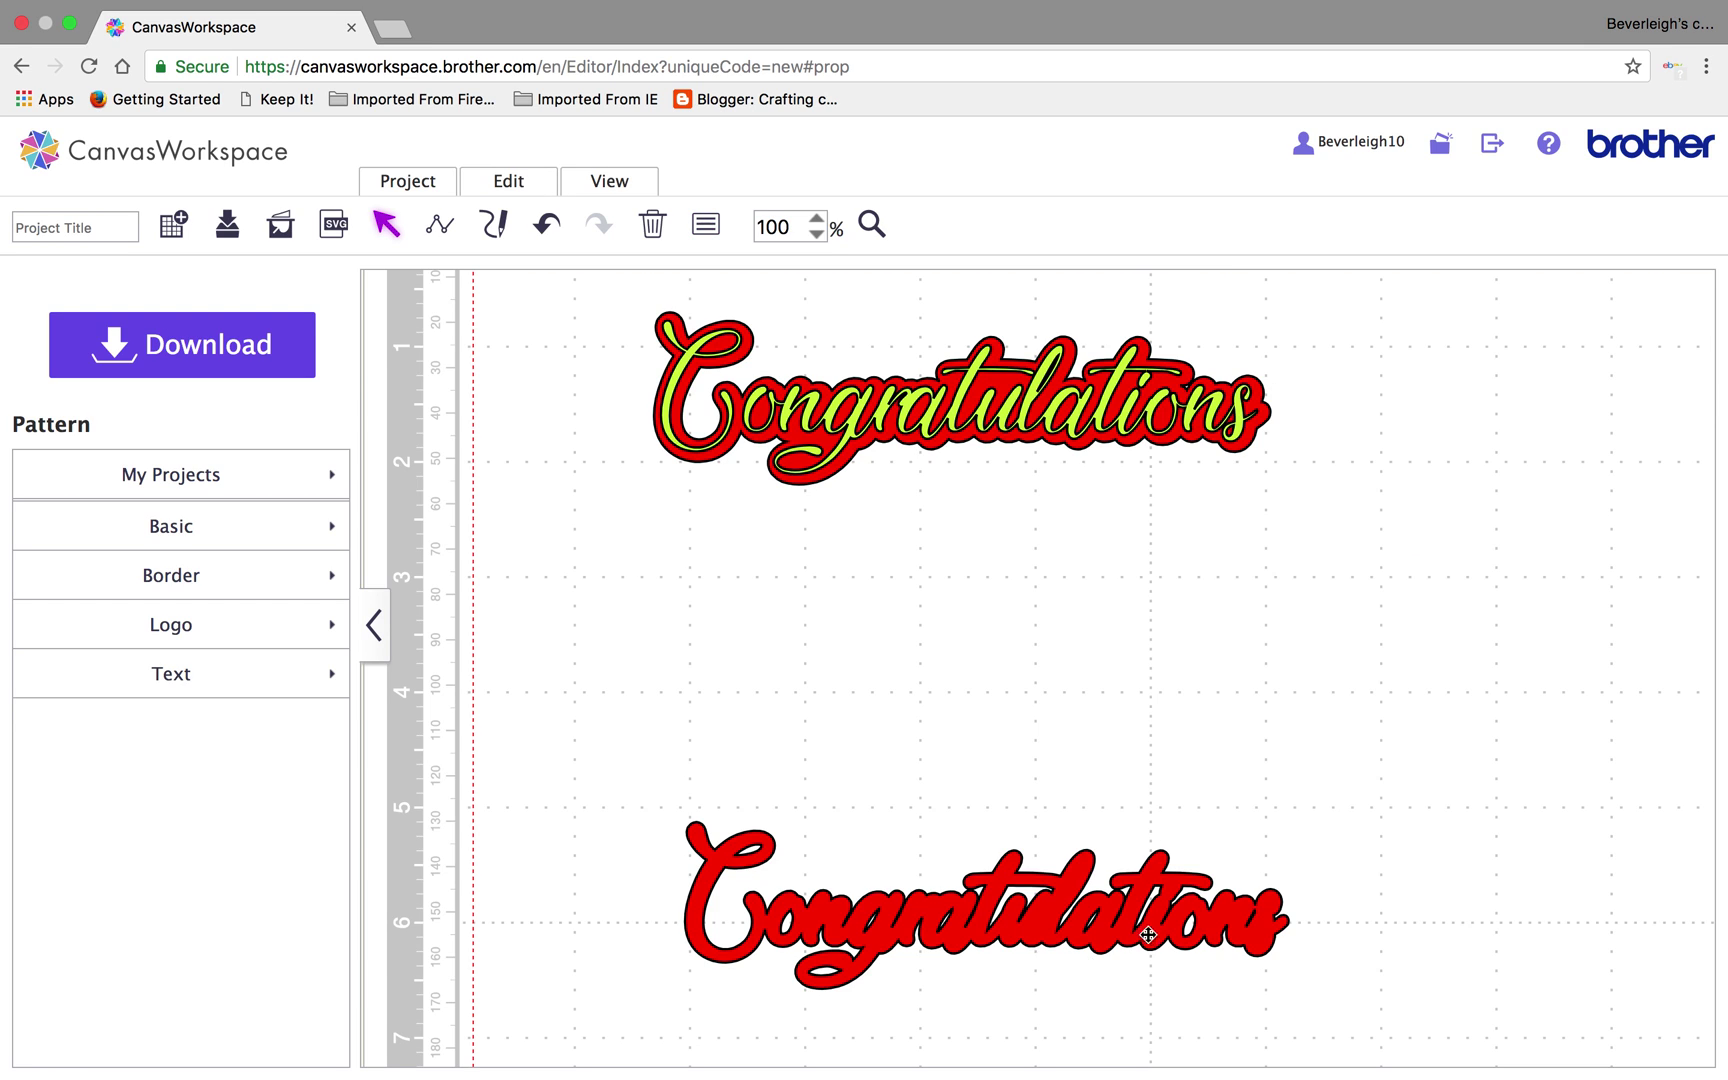
Move the lime text off the red welded mat, then select the mat and lower it slightly
left_click_drag(1049, 397, 1072, 587)
mouse_move(1011, 414)
left_mouse_down()
mouse_move(1011, 894)
mouse_move(1048, 924)
mouse_move(1094, 569)
mouse_move(1026, 390)
left_mouse_up()
left_click(1000, 607)
scroll(1000, 607, "up", 3)
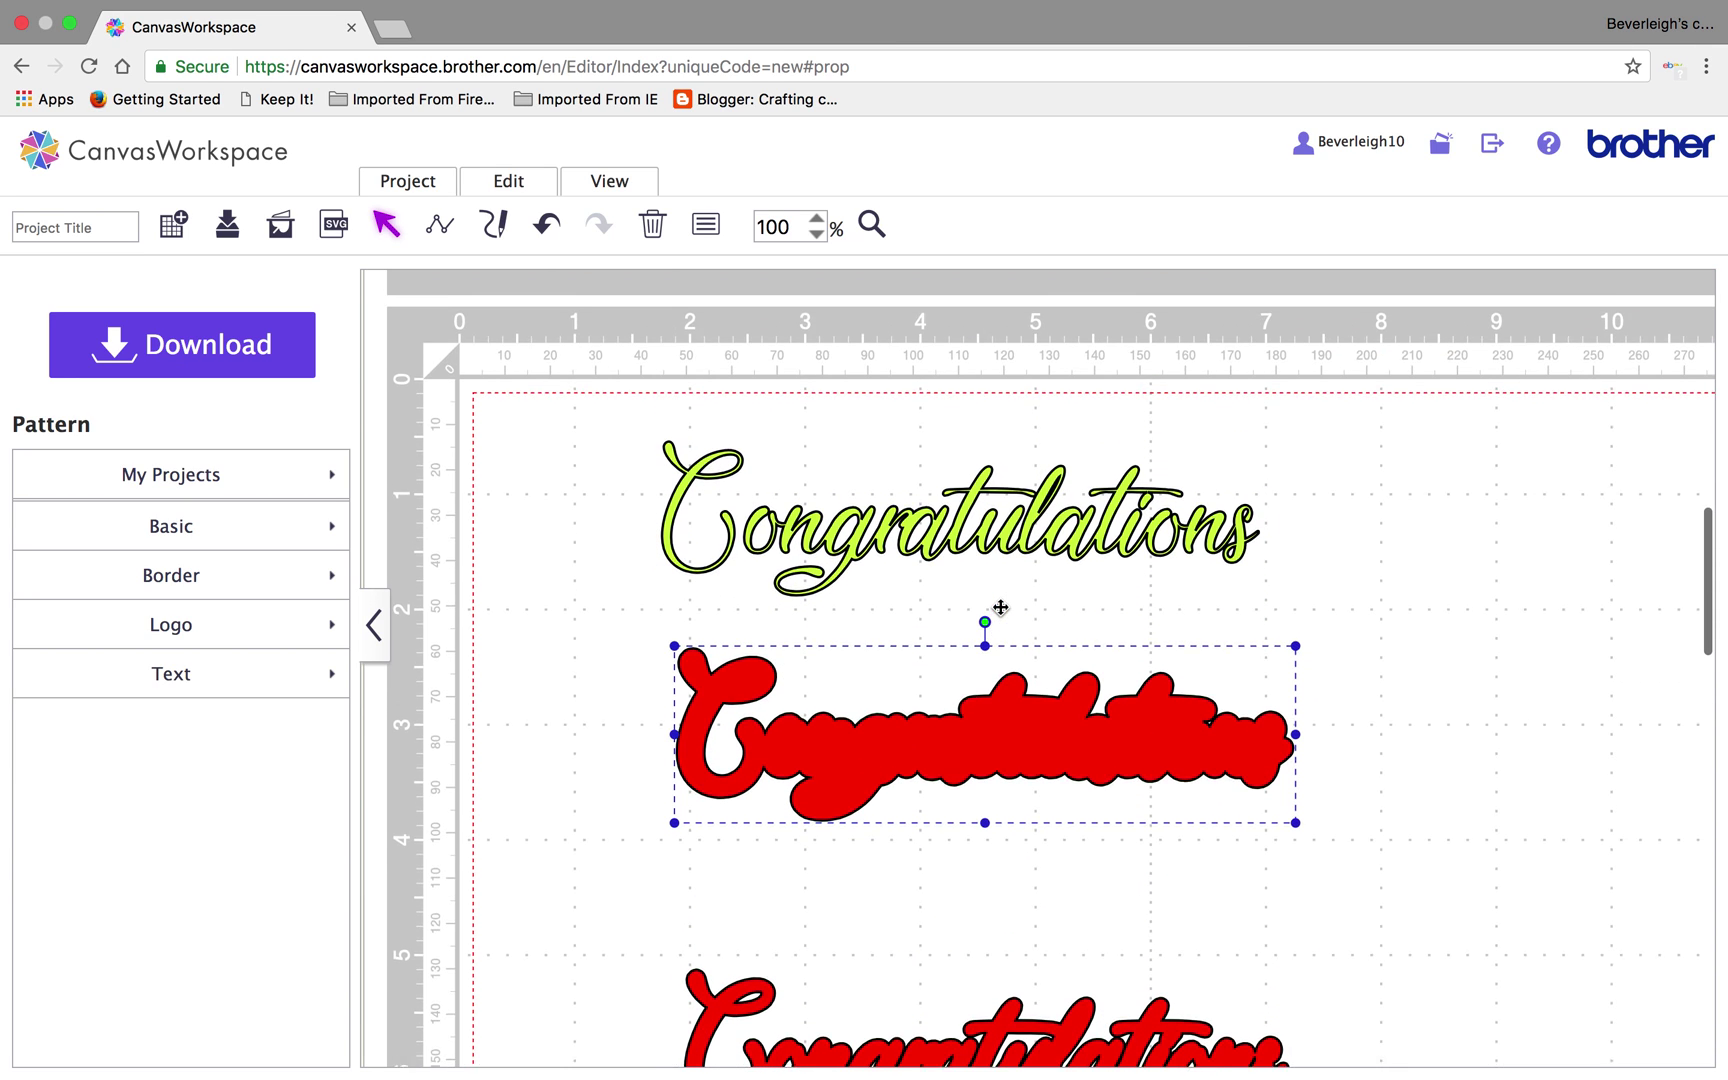
scroll(1000, 607, "down", 5)
left_click_drag(1001, 534, 992, 629)
Create a 0.08-inch offset outline around the red mat and move it to the upper right
left_click(490, 178)
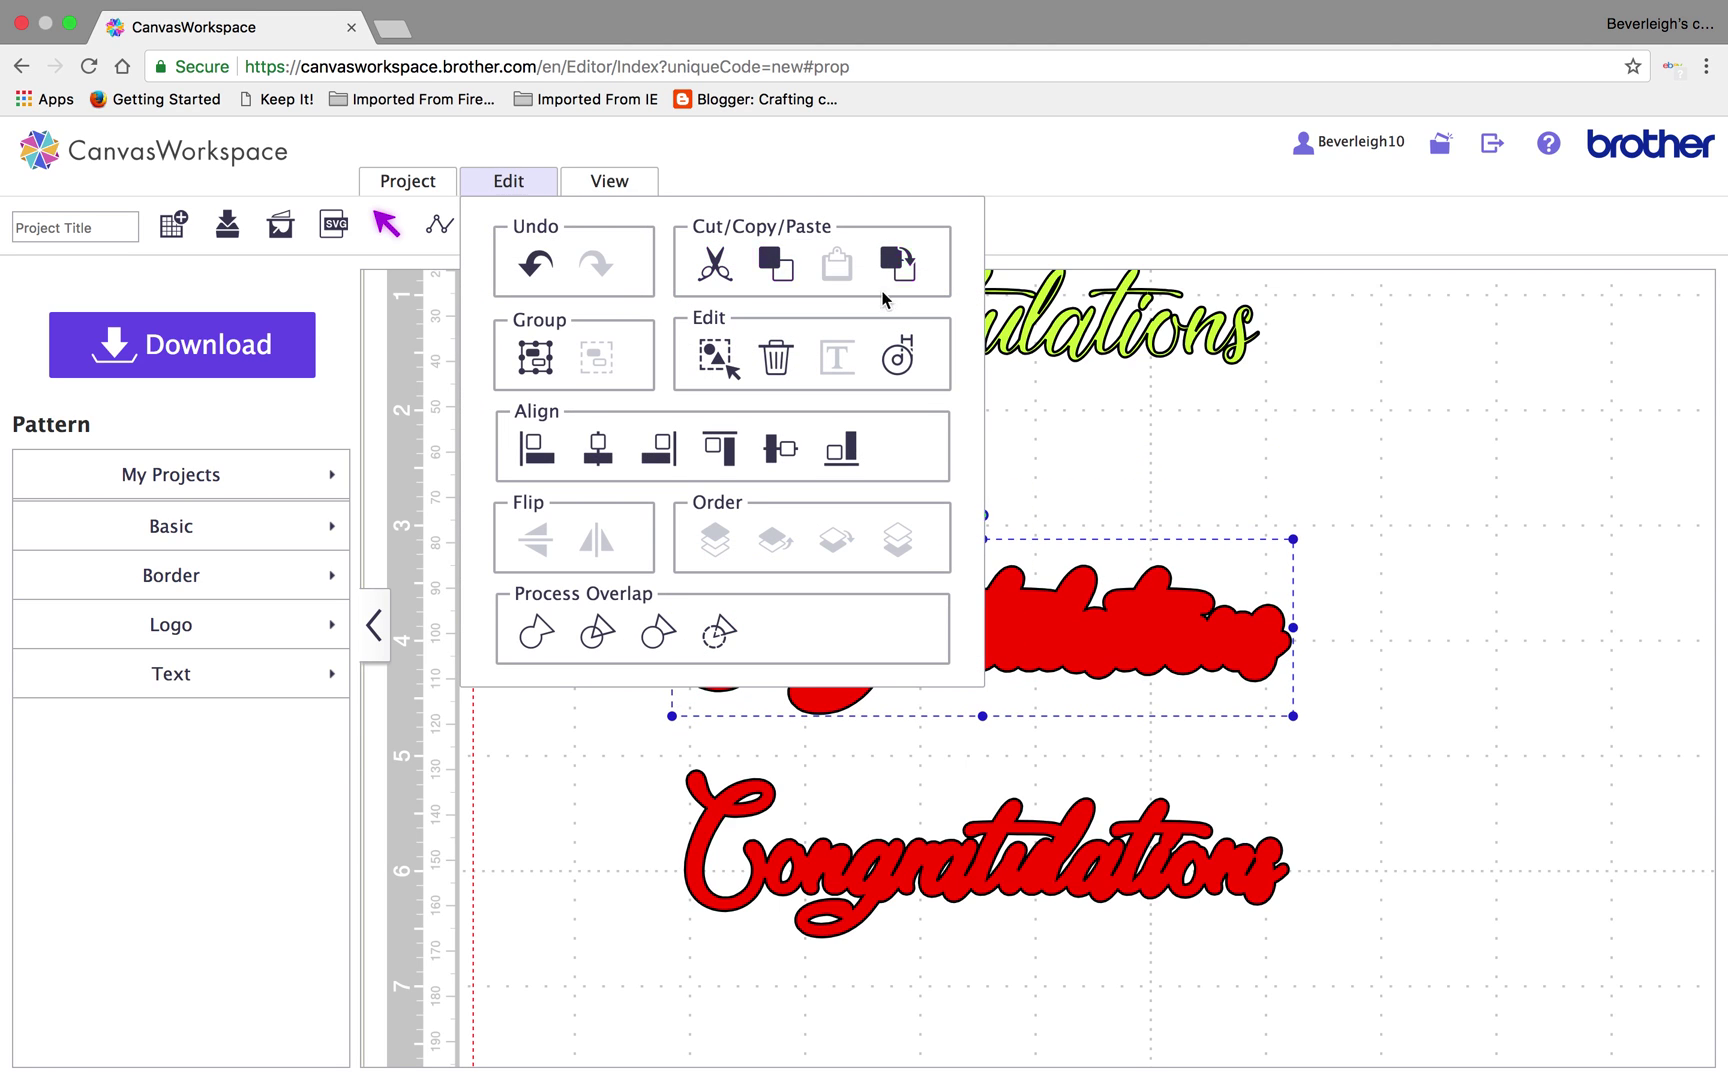
left_click(900, 355)
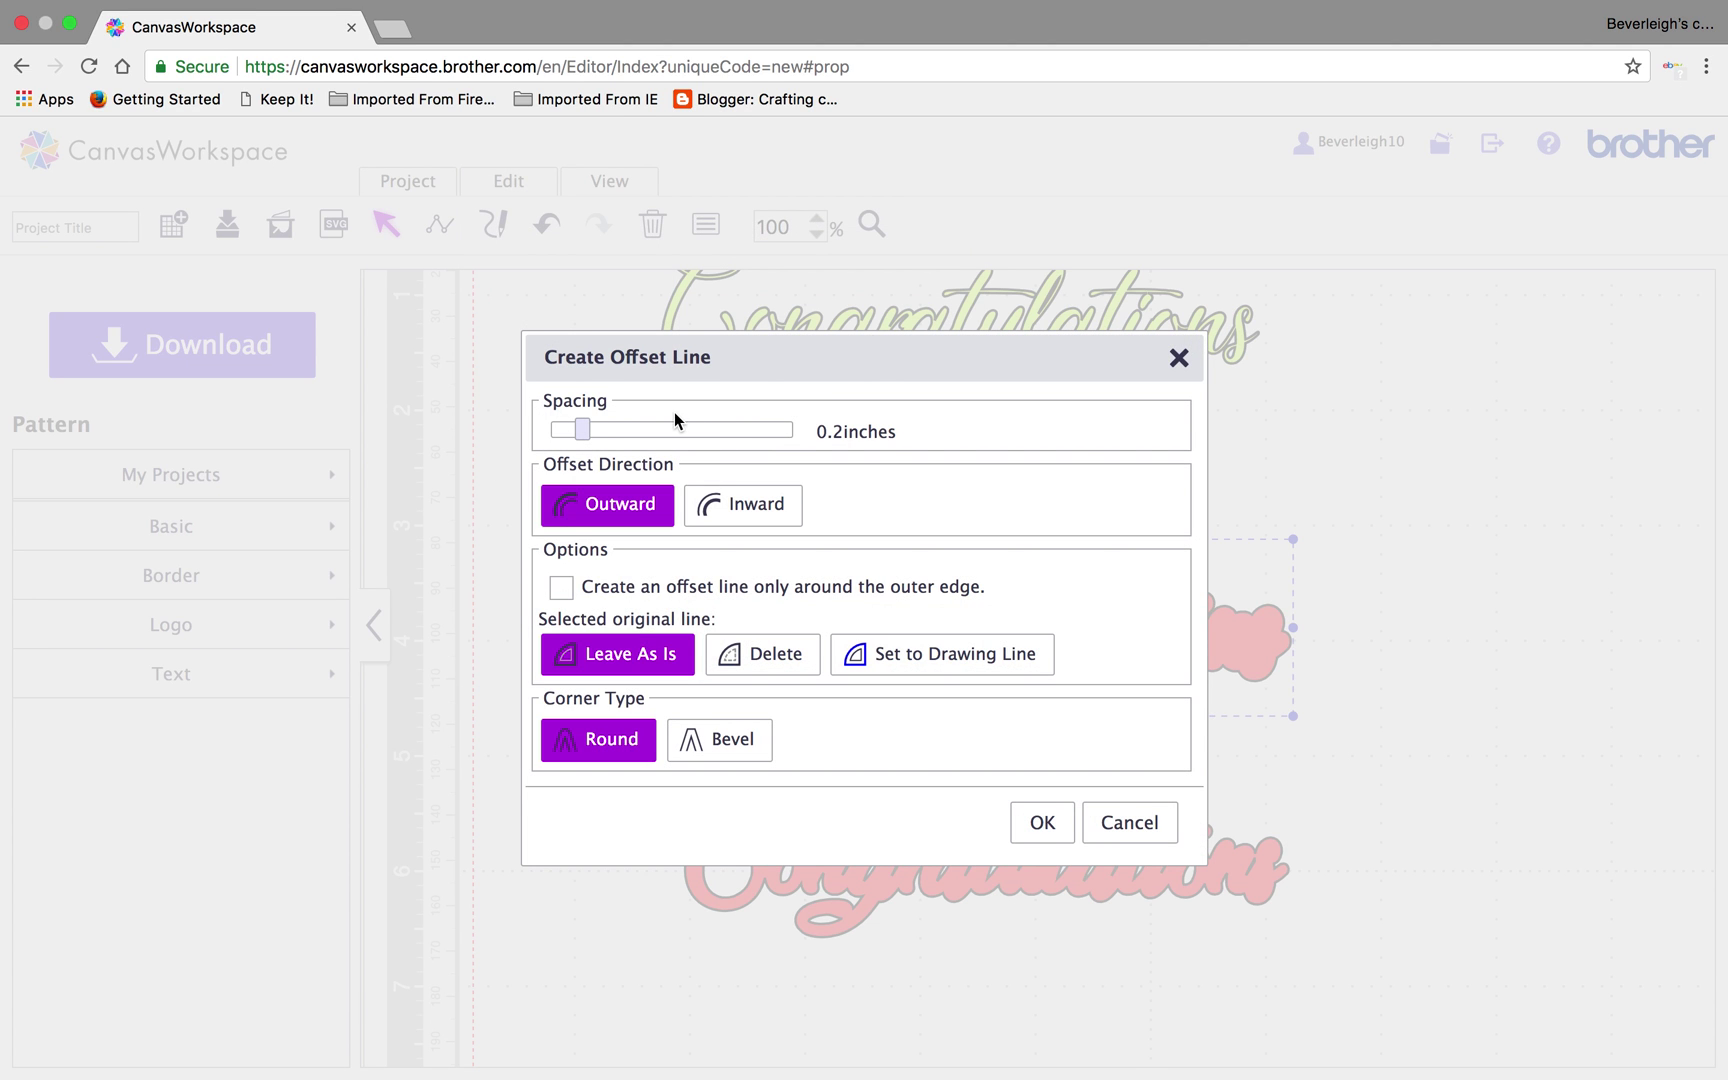
left_click_drag(591, 430, 560, 433)
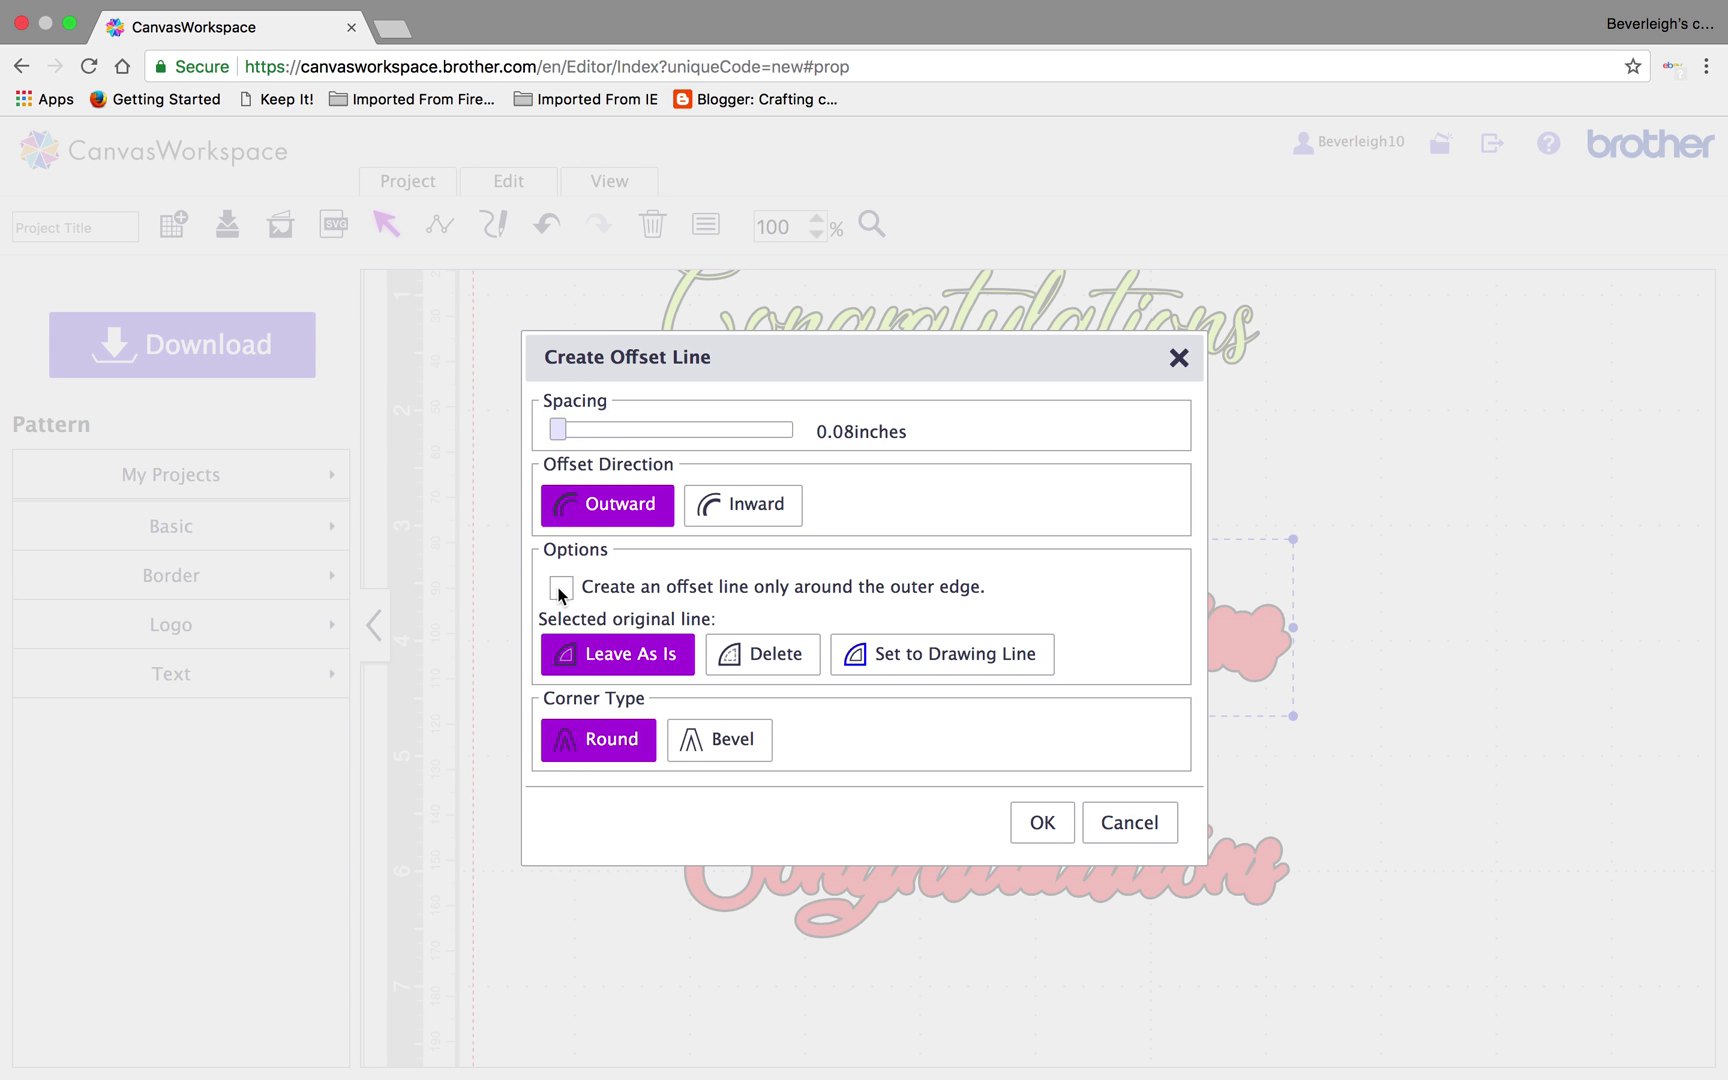
left_click(1029, 824)
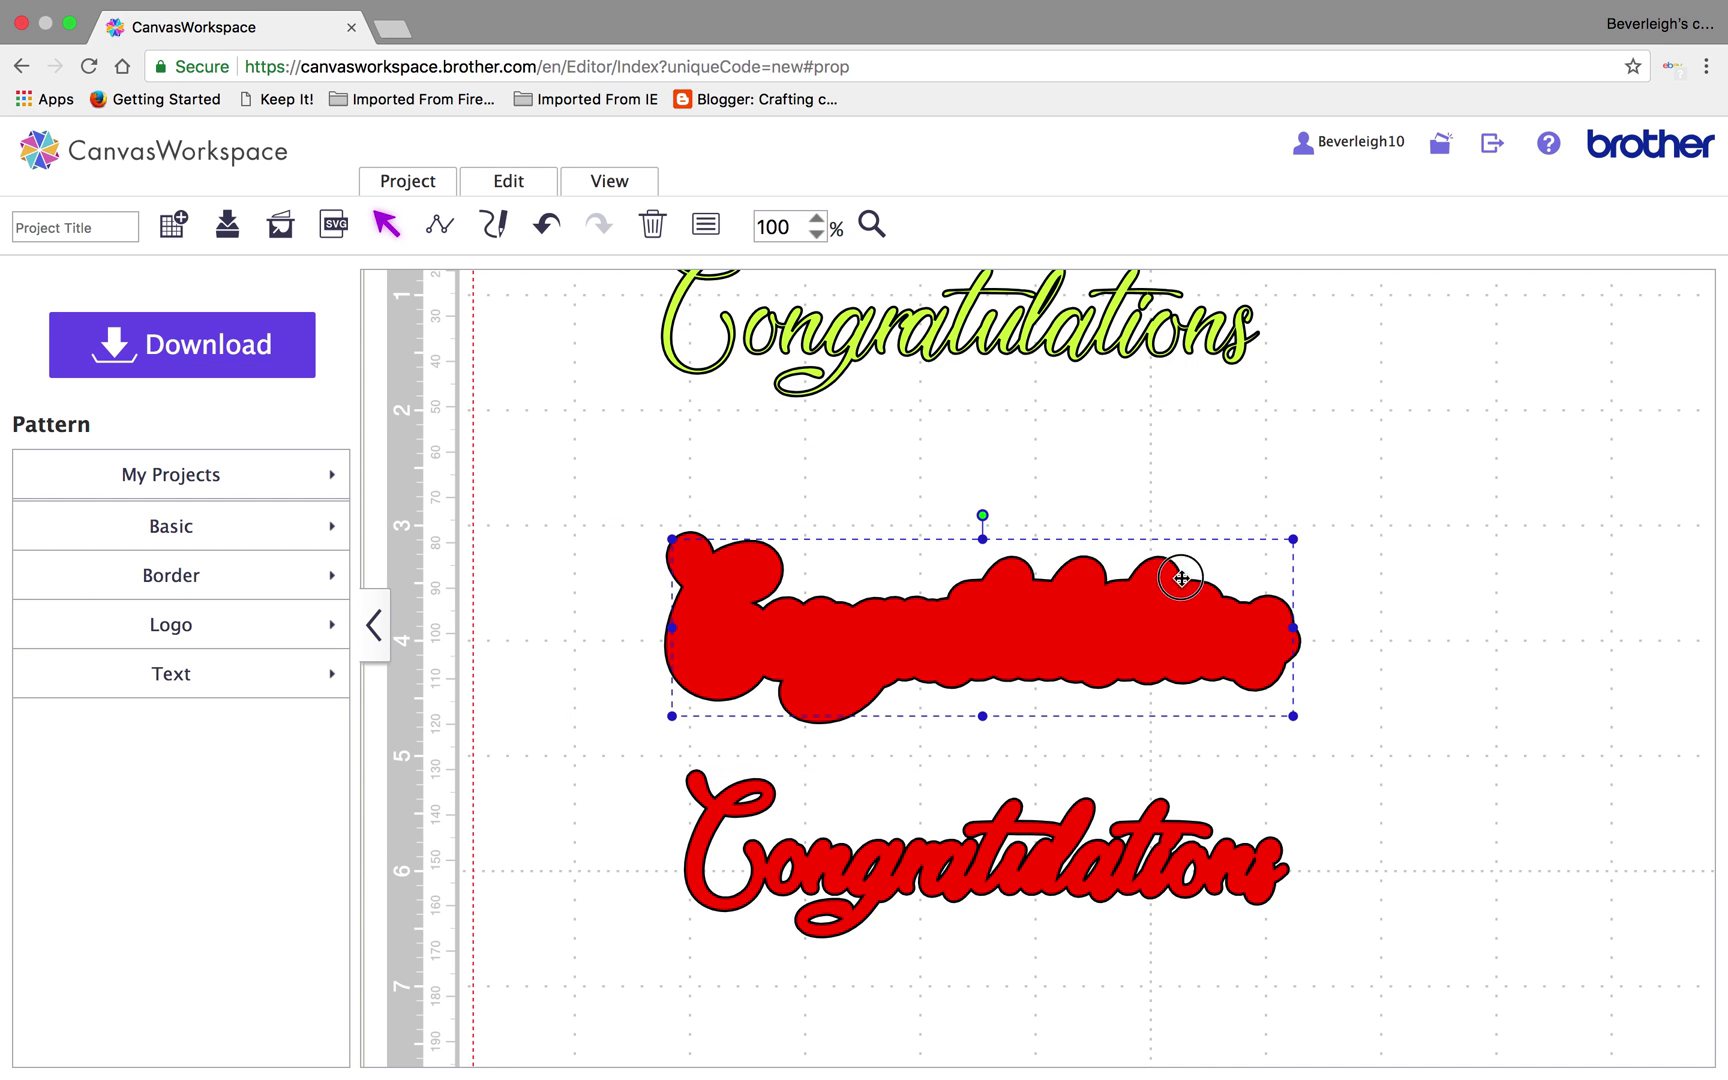
left_click_drag(1181, 578, 1493, 424)
Give the offset shape an aqua fill in the object properties and shift the red mat left
left_click(604, 185)
left_click(775, 630)
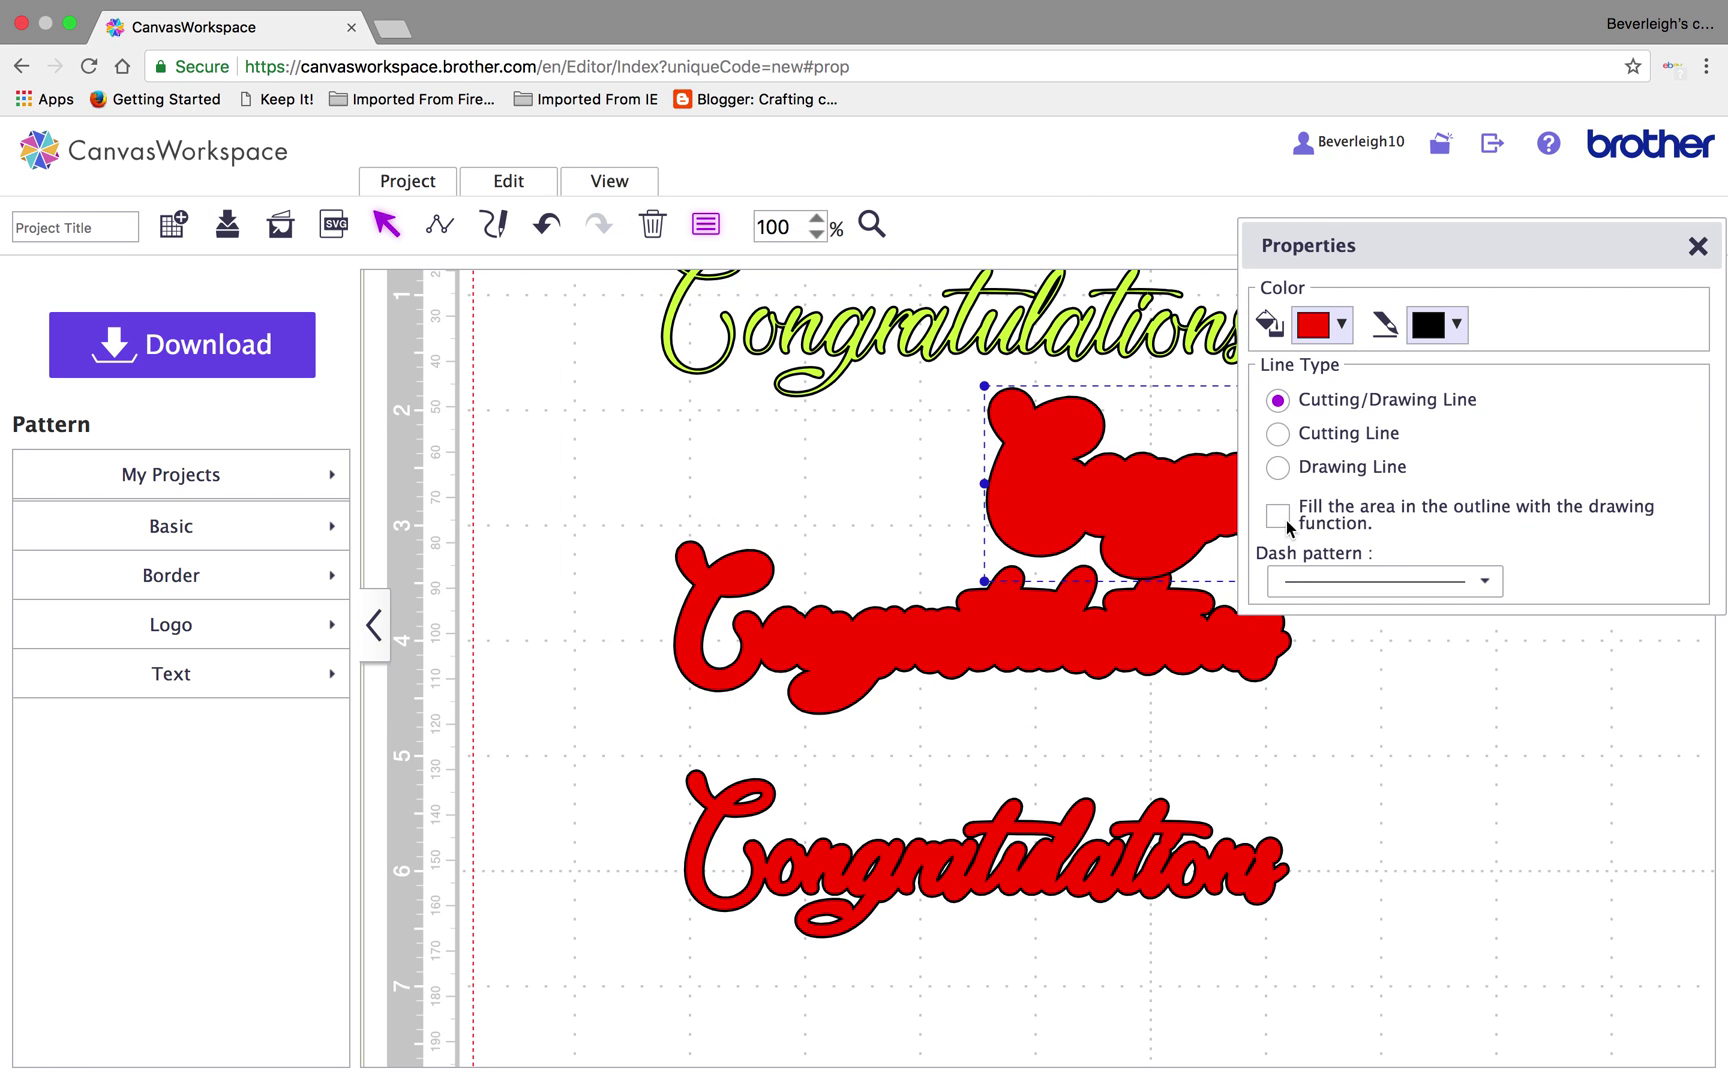
left_click(1342, 326)
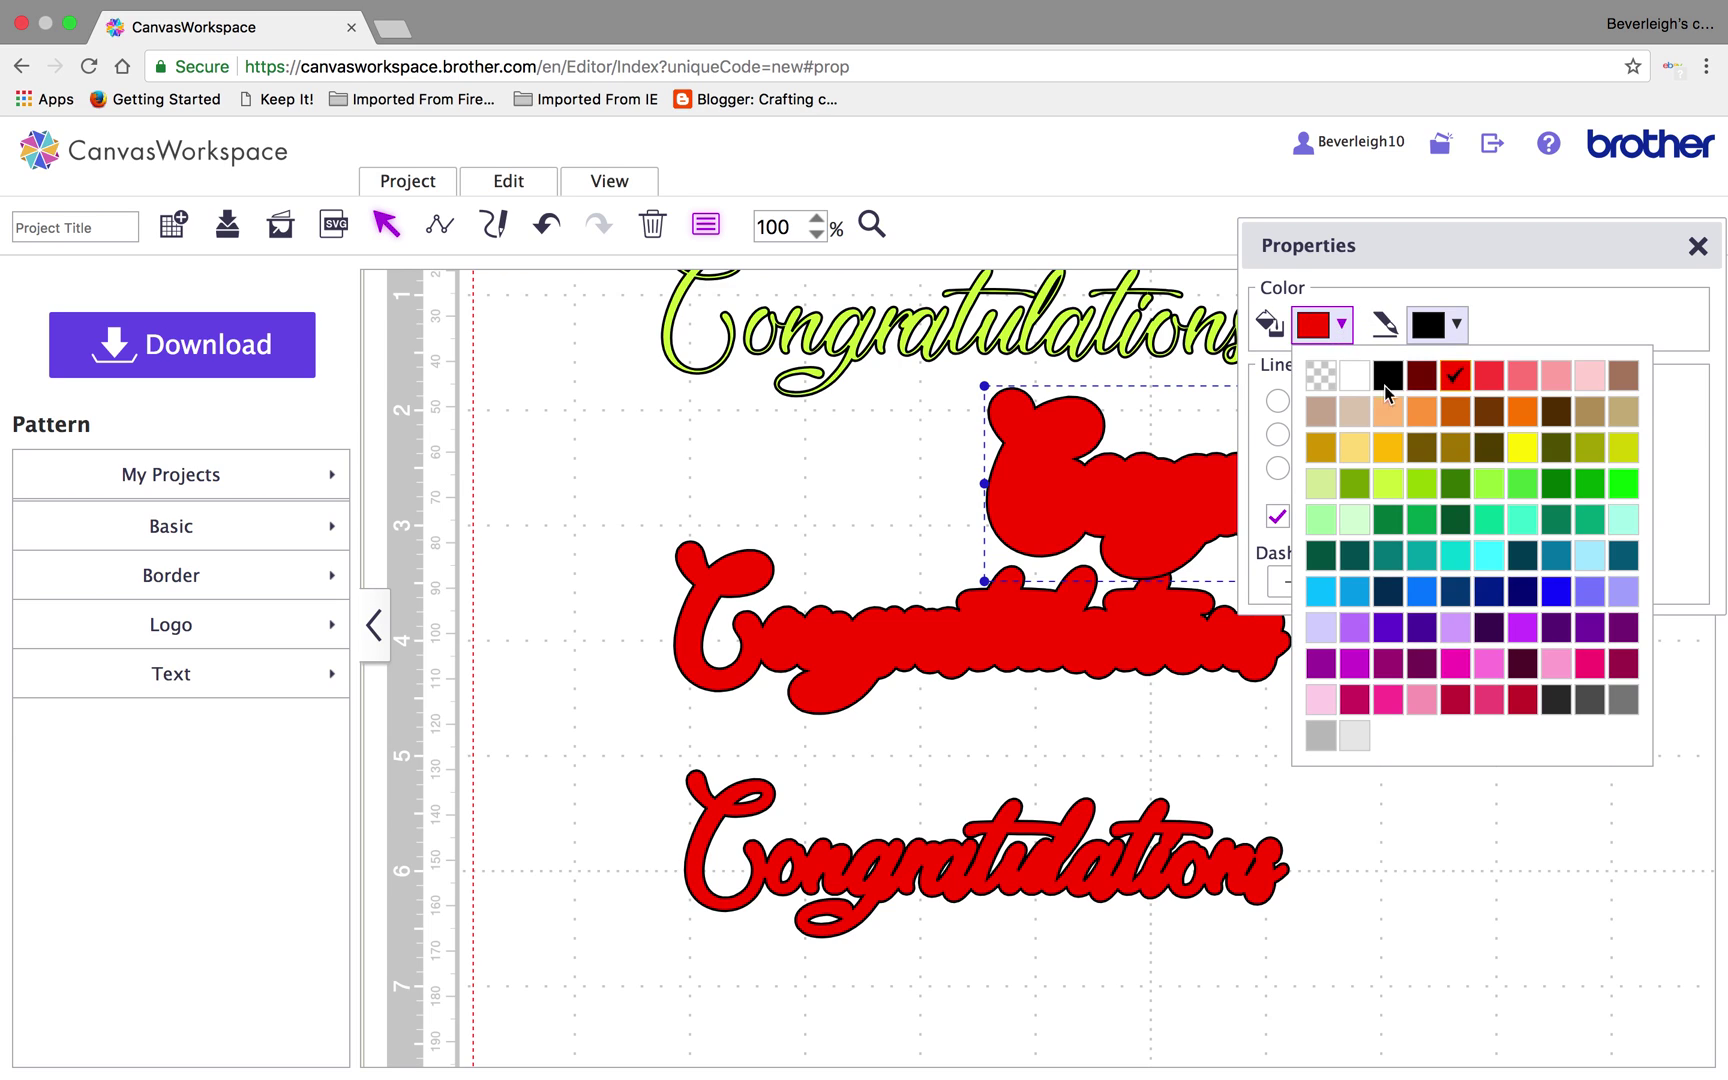
left_click(1523, 520)
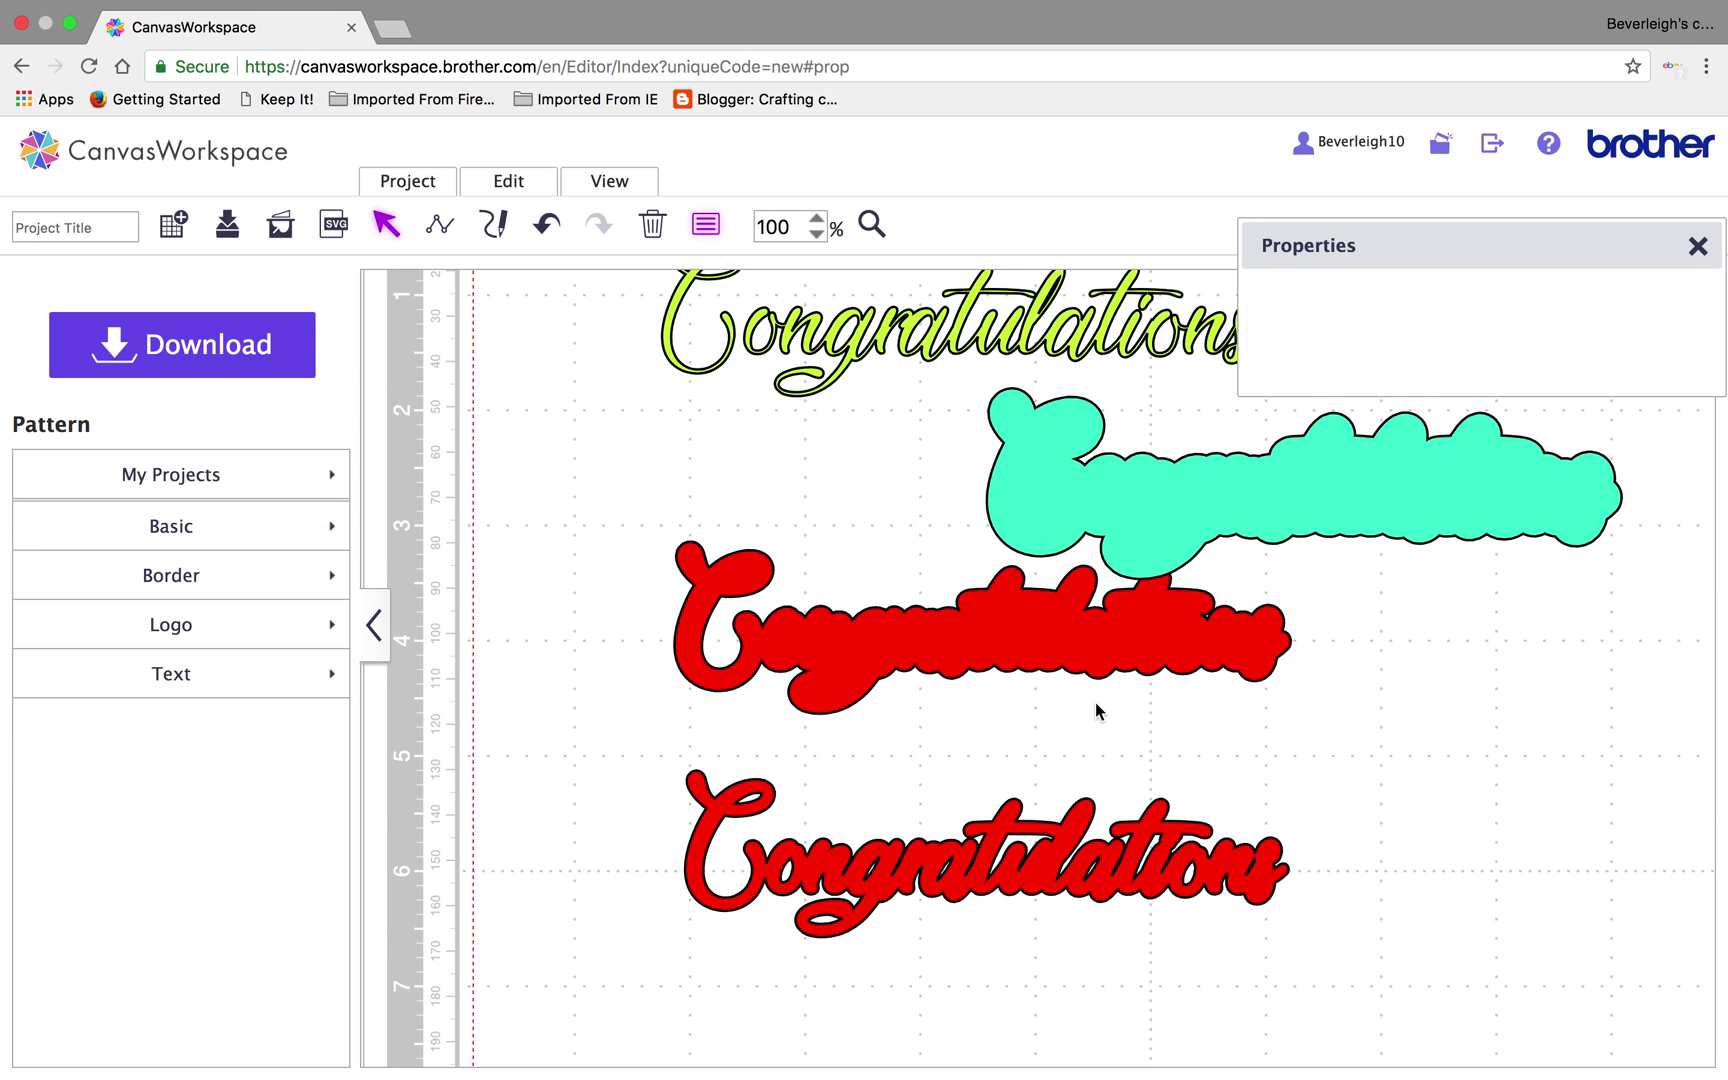
left_click_drag(1070, 651, 977, 651)
left_click(530, 188)
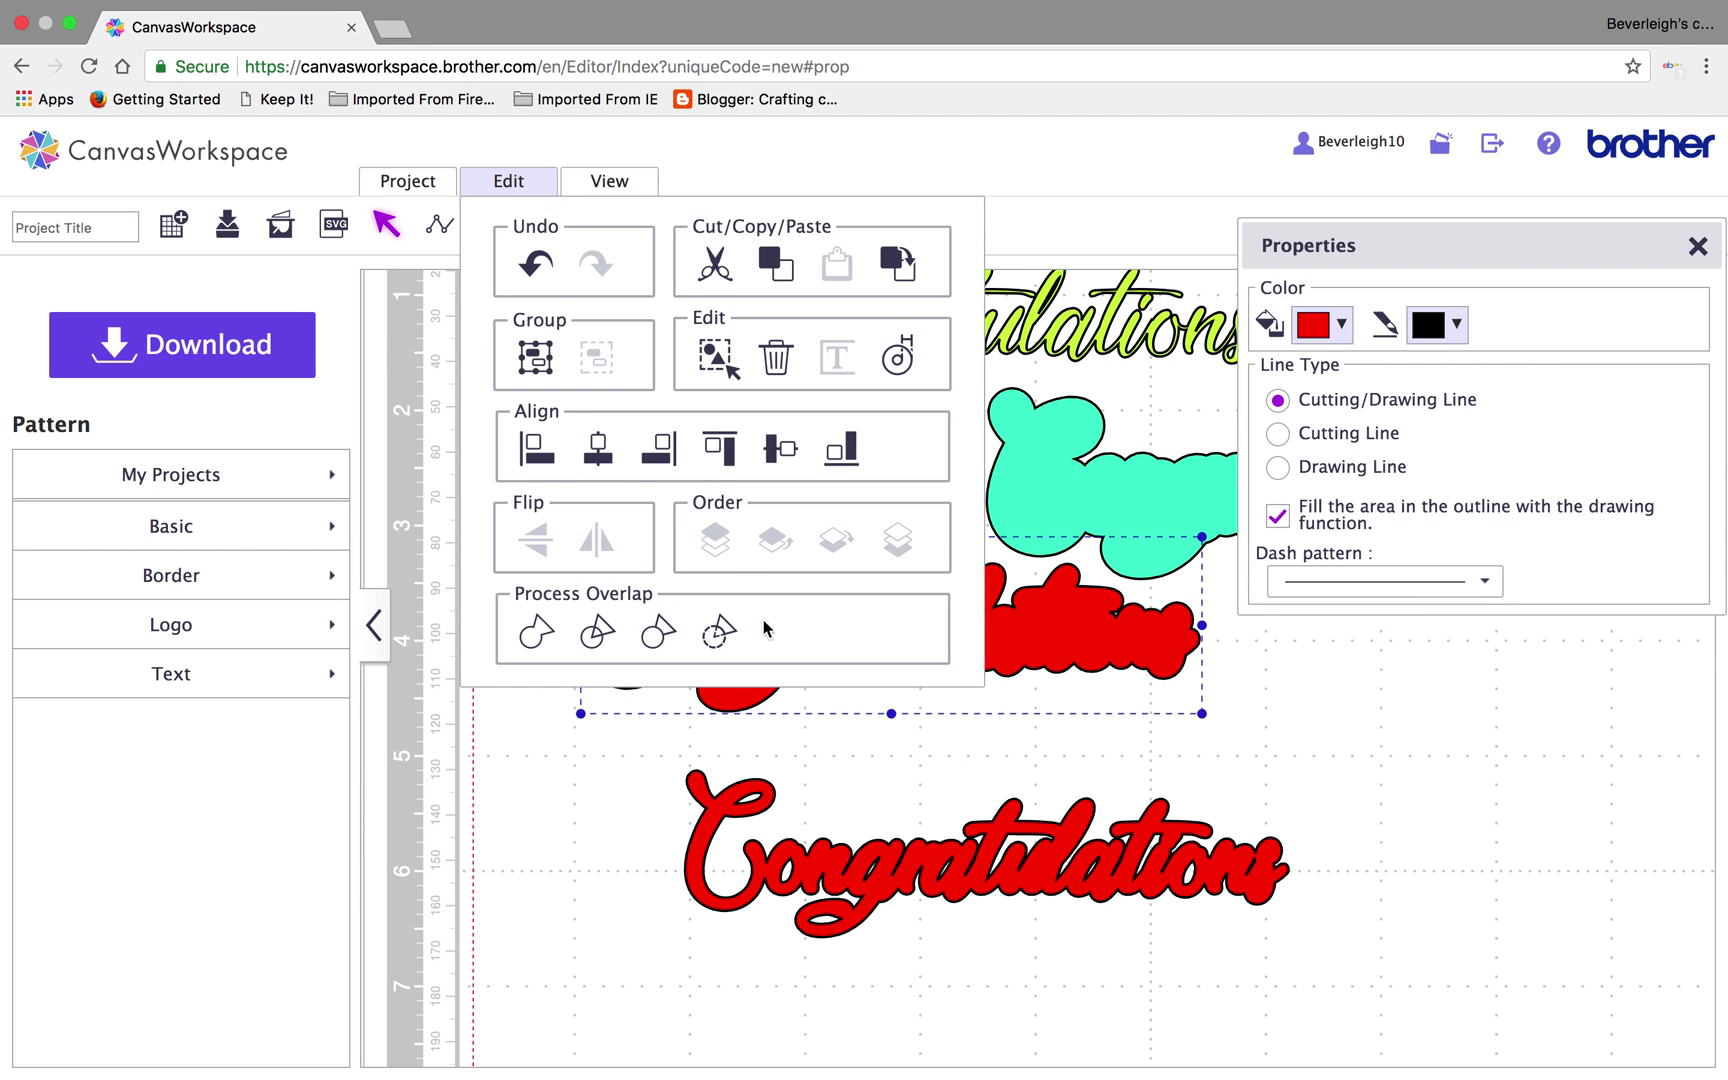
left_click(1698, 246)
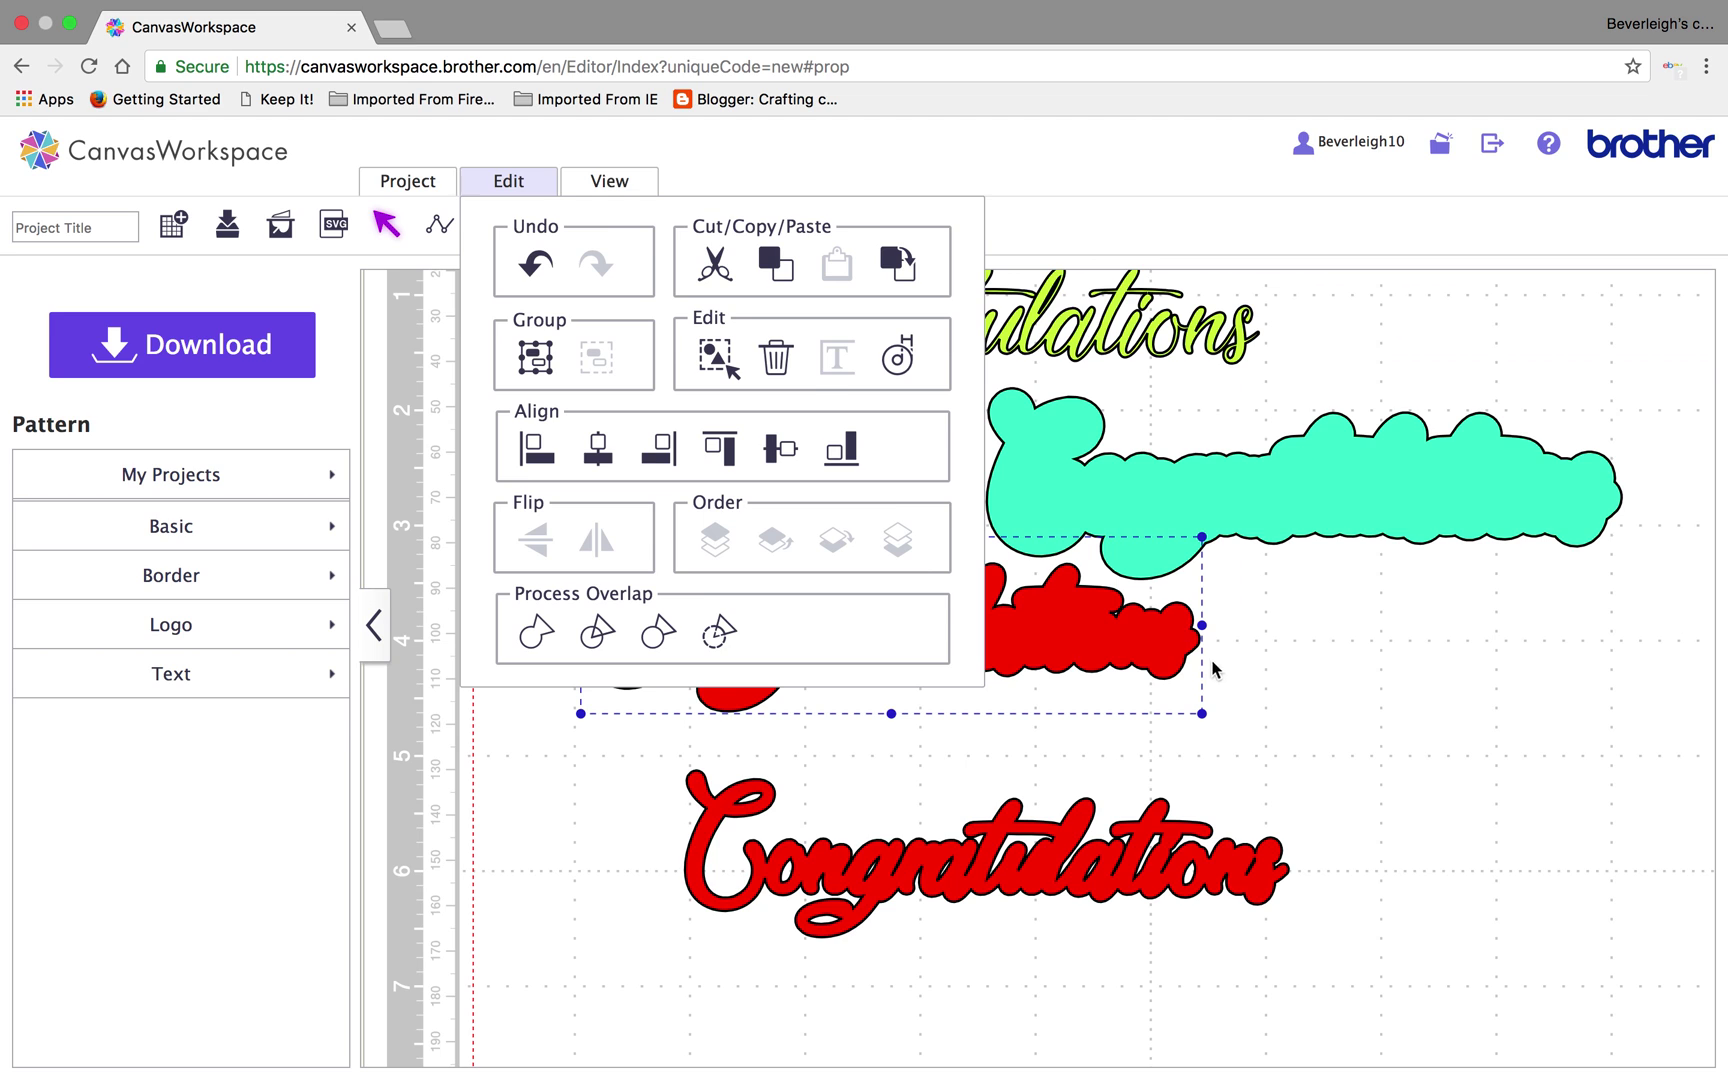
Place the lime text onto the red mat and select both together
left_click(1112, 415)
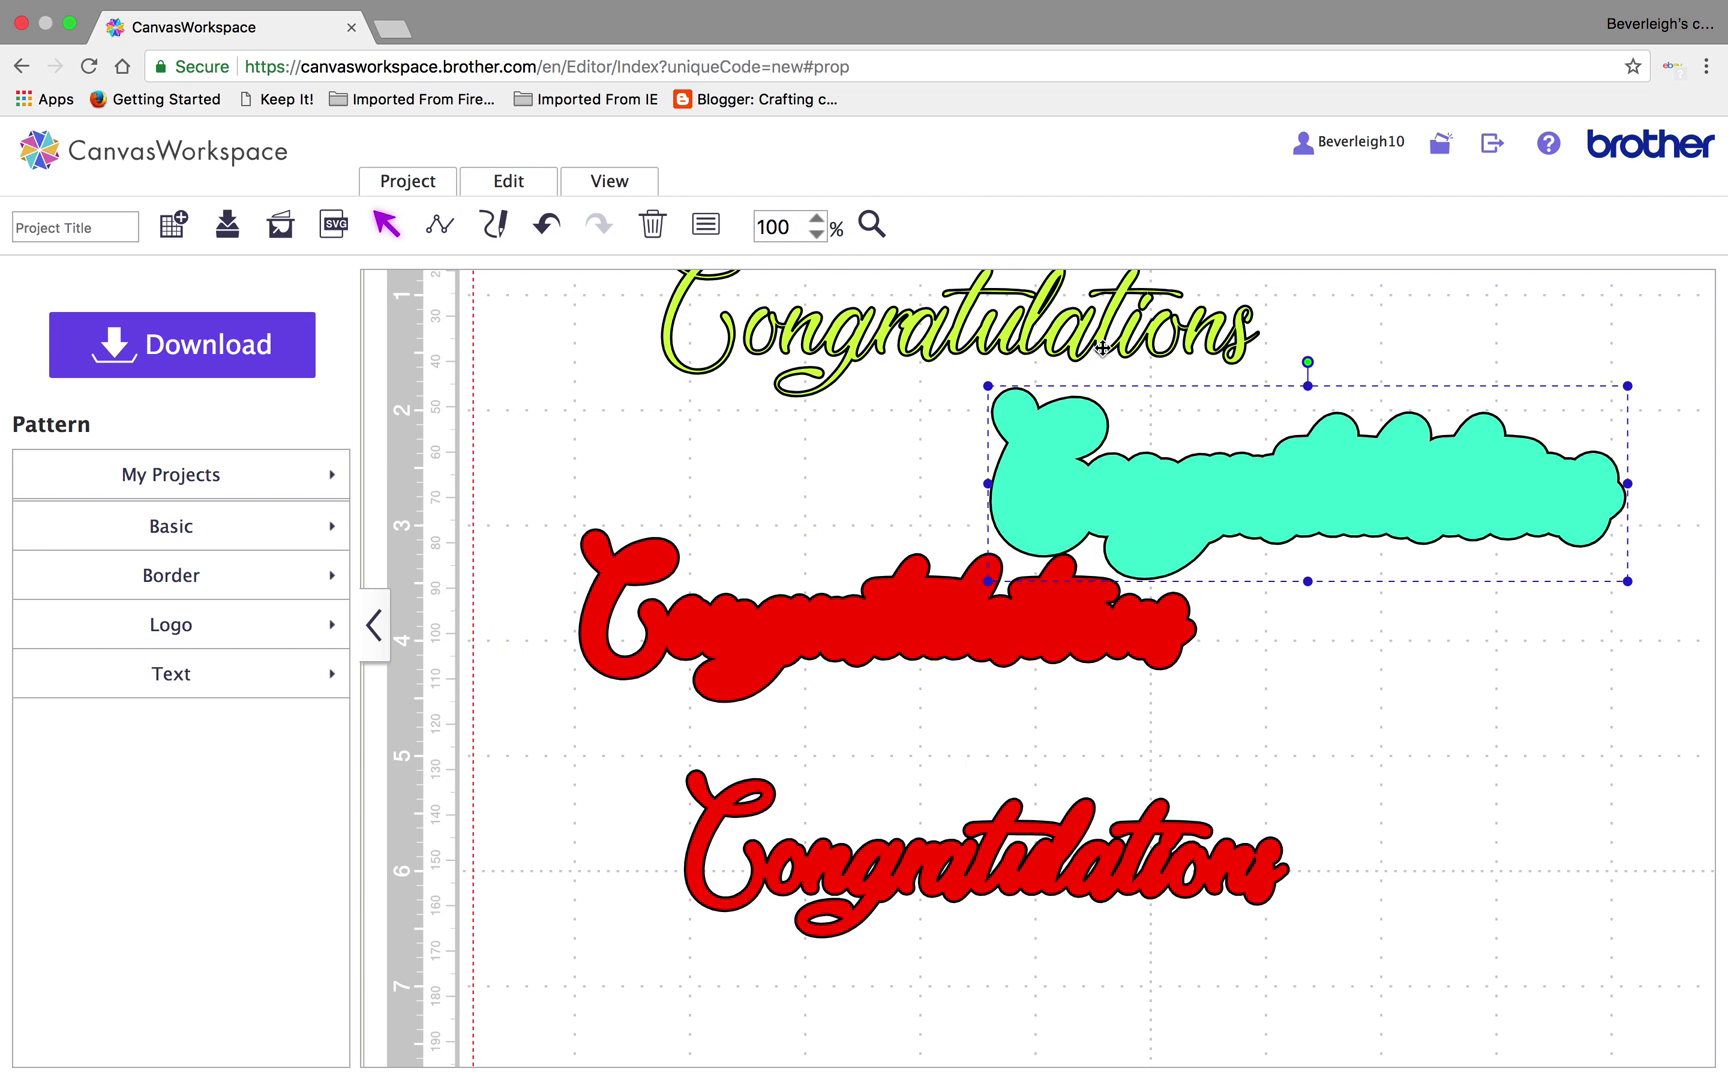
left_click_drag(1102, 347, 1031, 619)
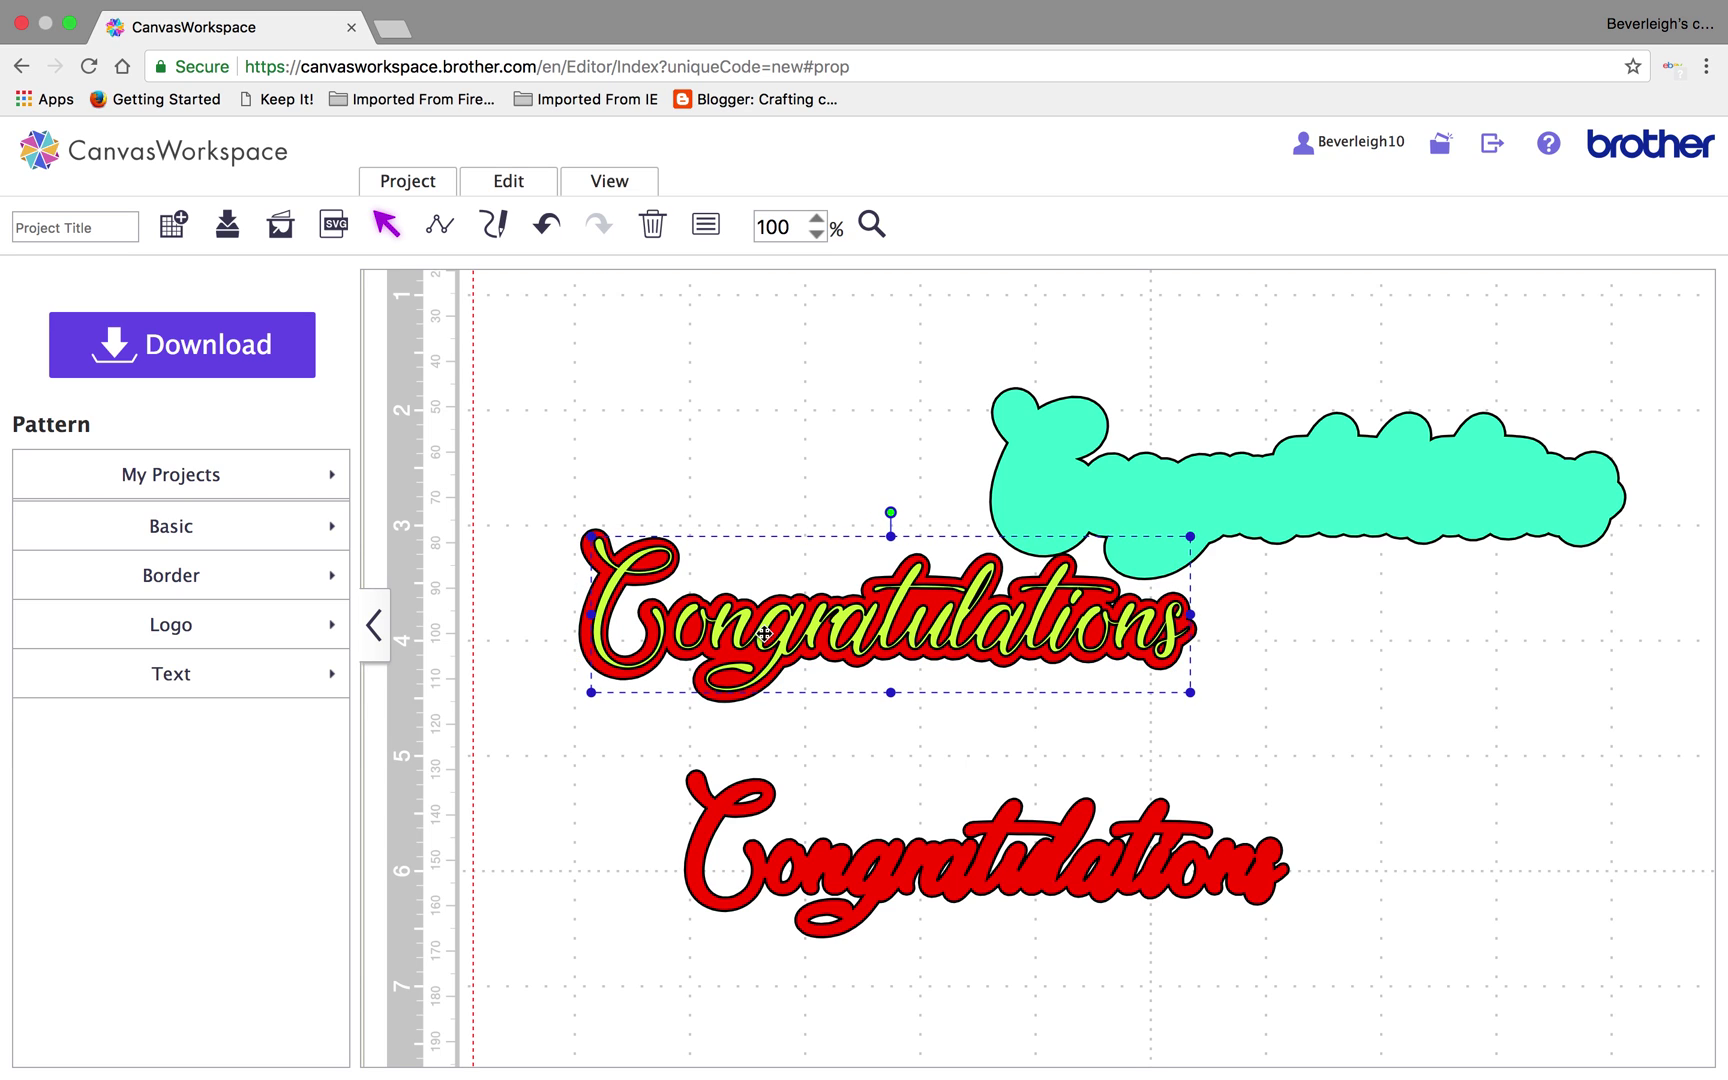
left_click_drag(610, 494, 1021, 555)
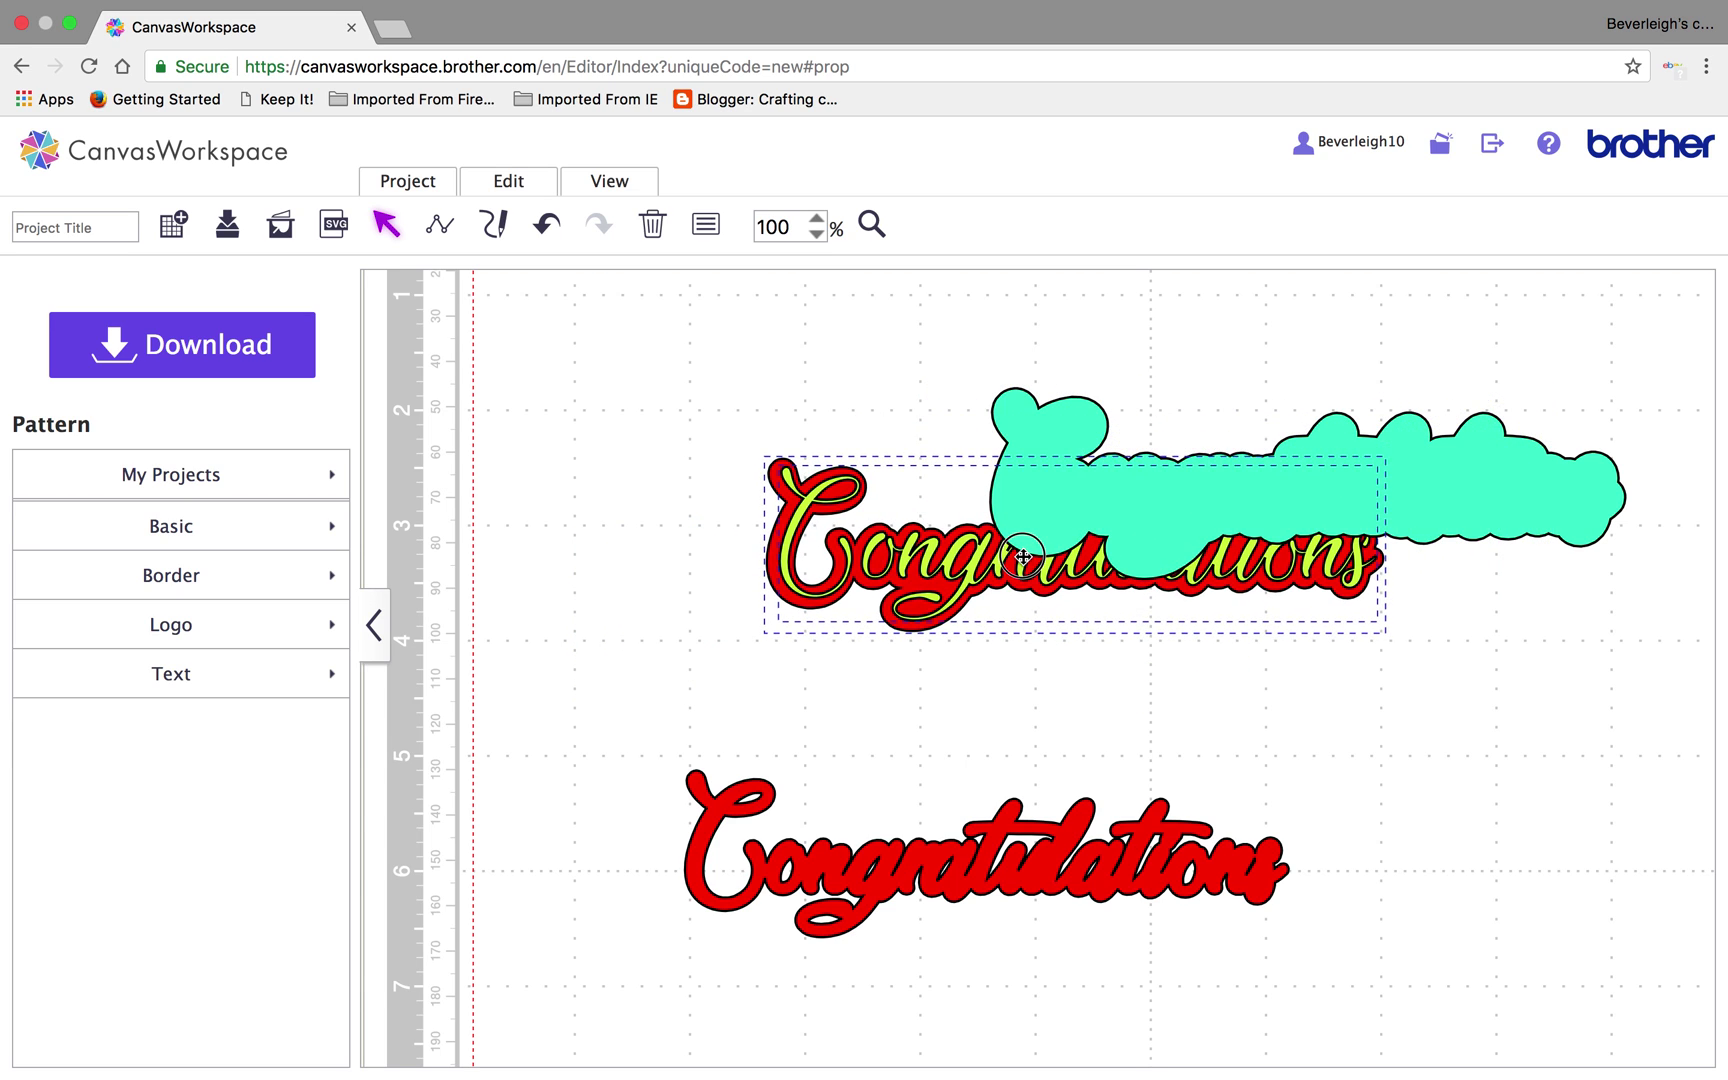
Send the teal mat to the back and align the red mat and lime Congratulations on it
left_click(1450, 507)
right_click(1413, 525)
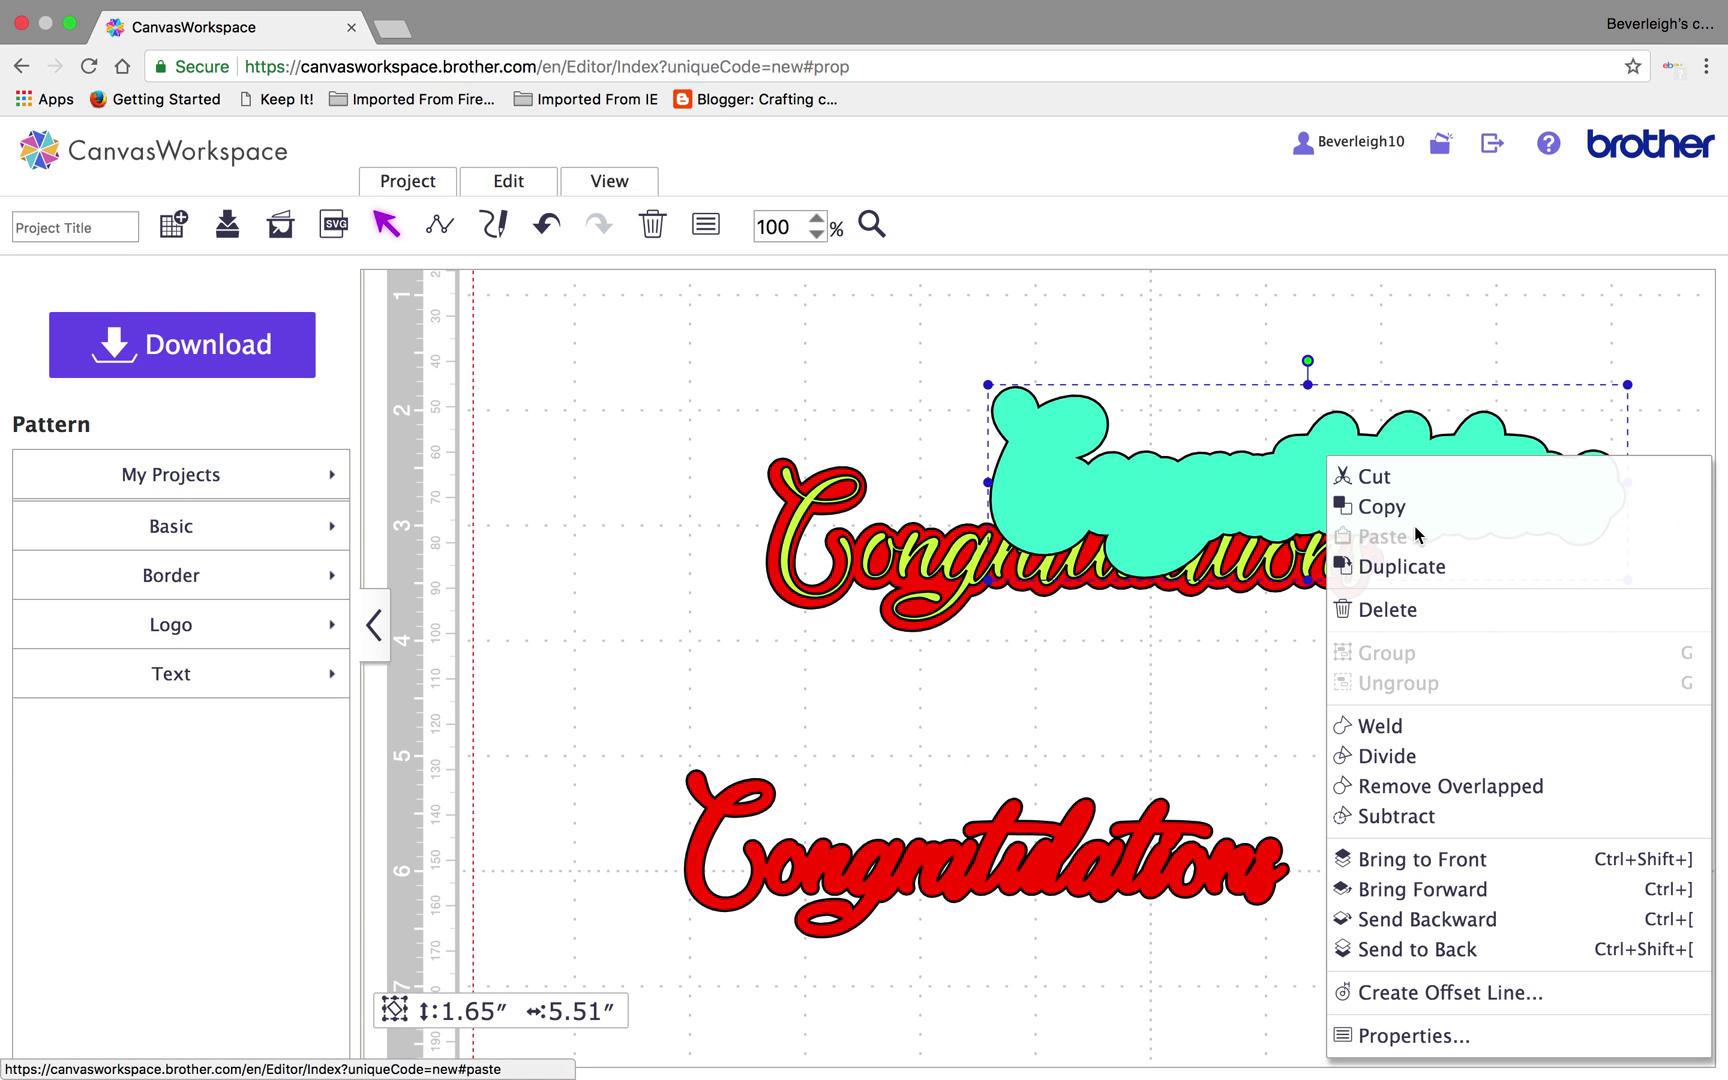
left_click(1455, 952)
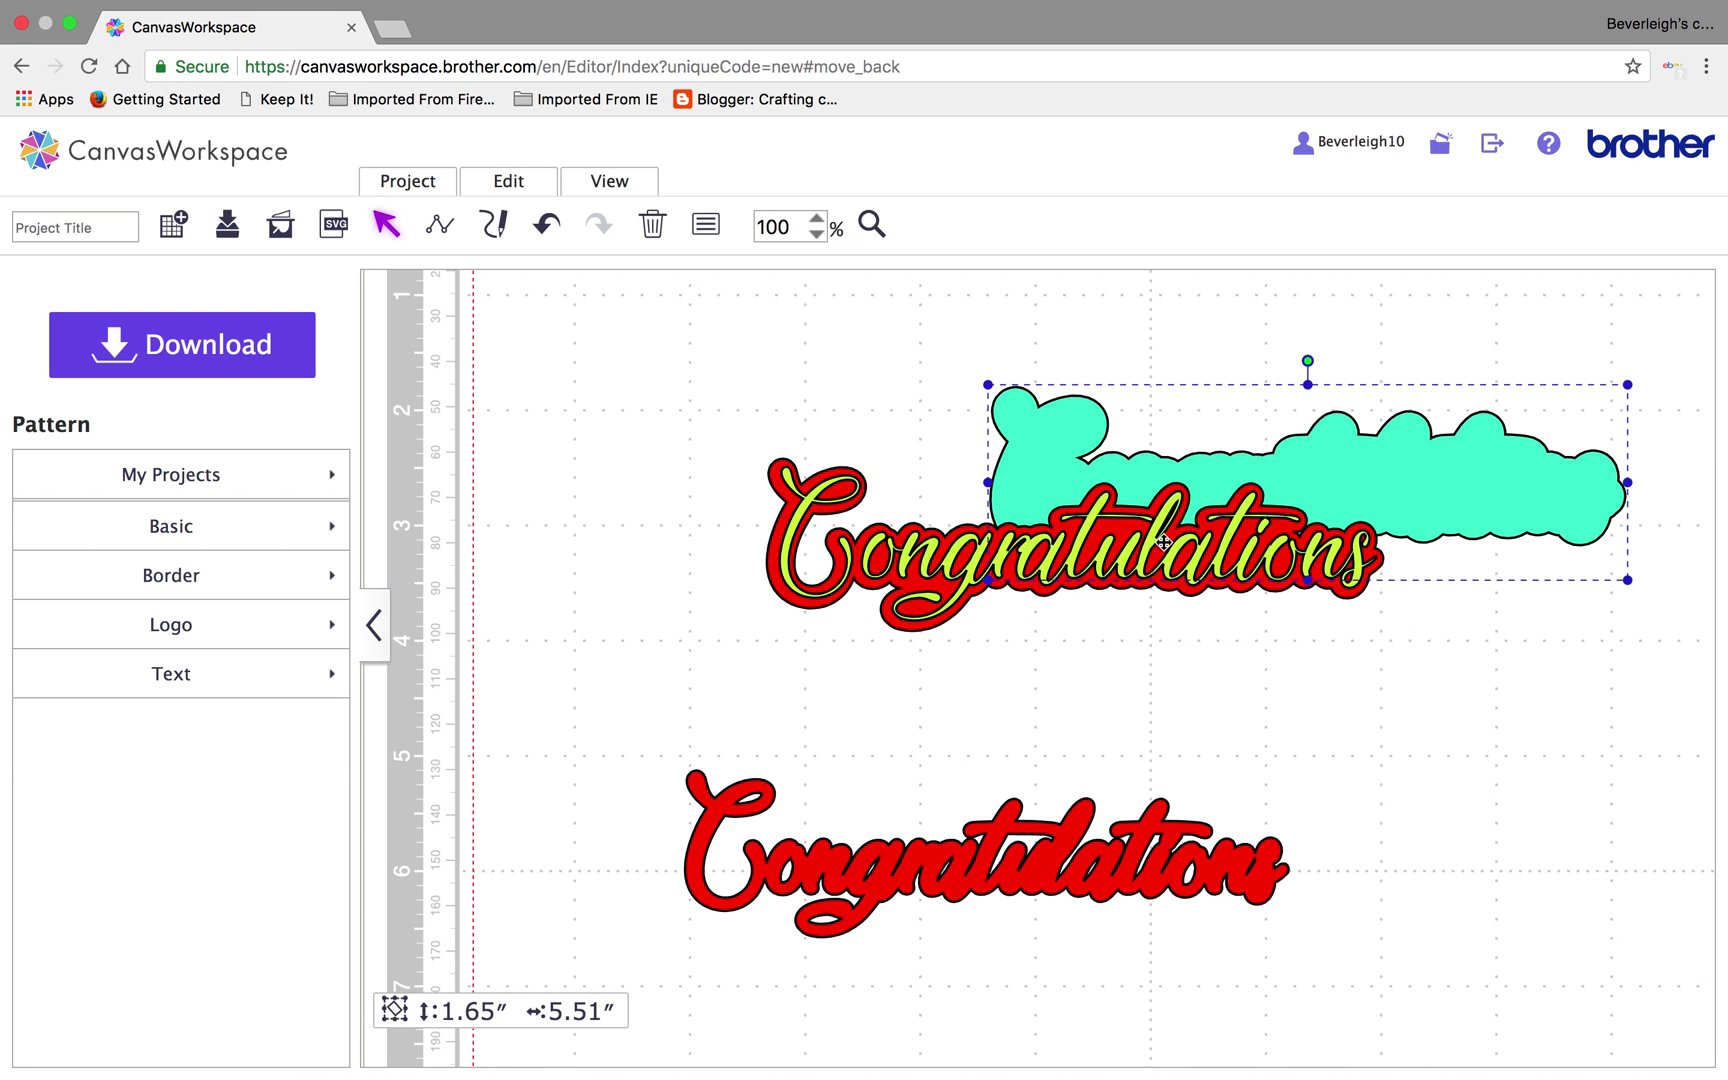
left_click_drag(1168, 540, 922, 768)
left_click_drag(1056, 585, 1288, 523)
left_click_drag(866, 756, 1320, 463)
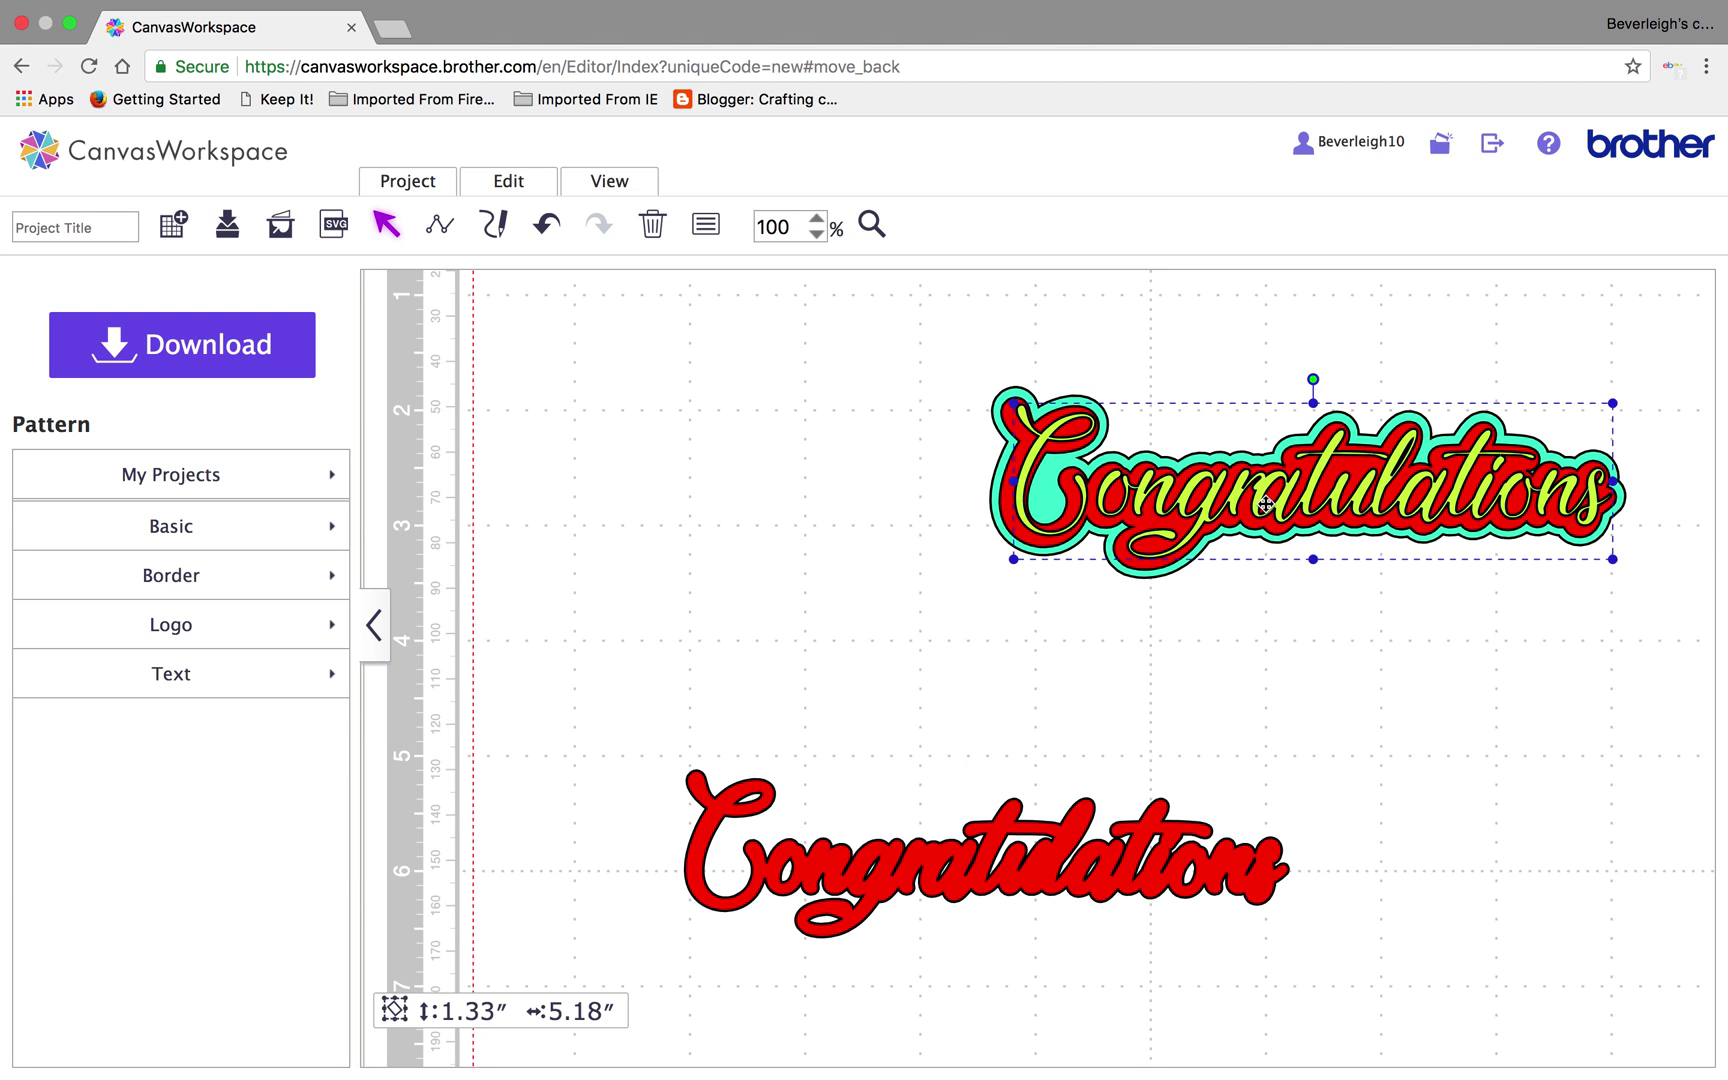
Drag the lime text down-left off the stack and the red mat up-left out of the teal outline
left_click_drag(1272, 485, 798, 703)
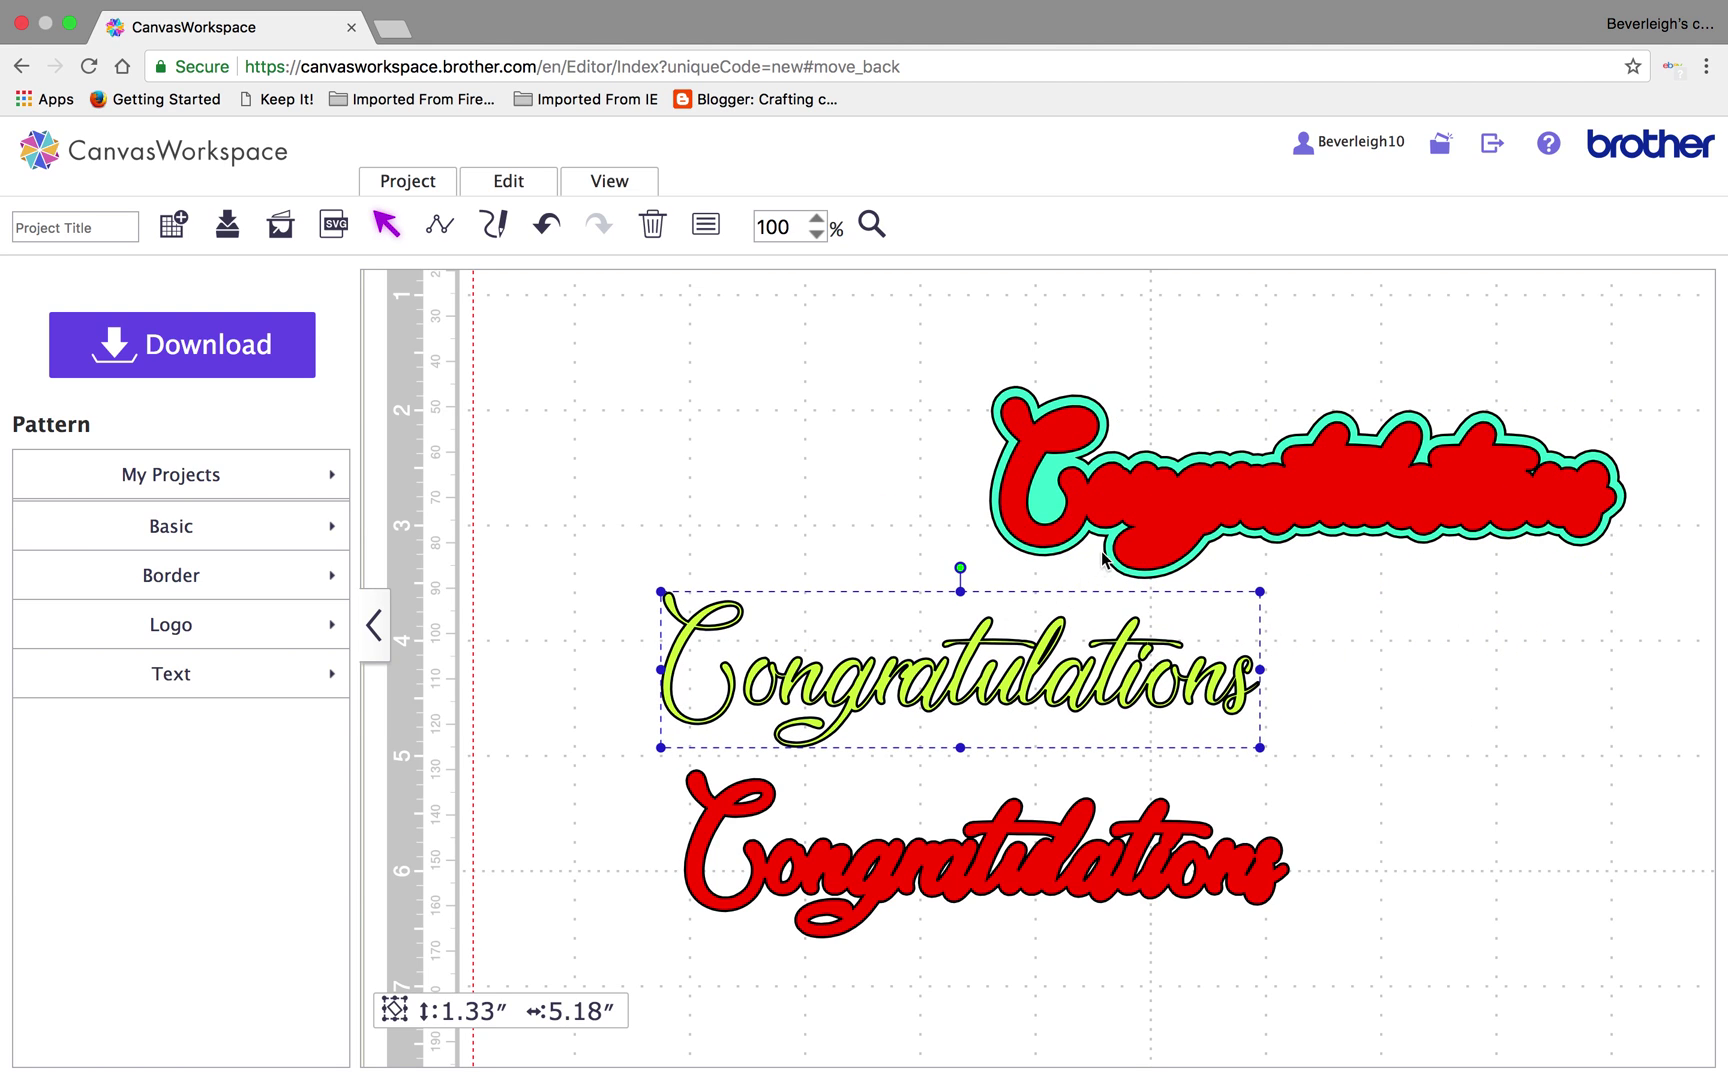
left_click_drag(1121, 521, 737, 386)
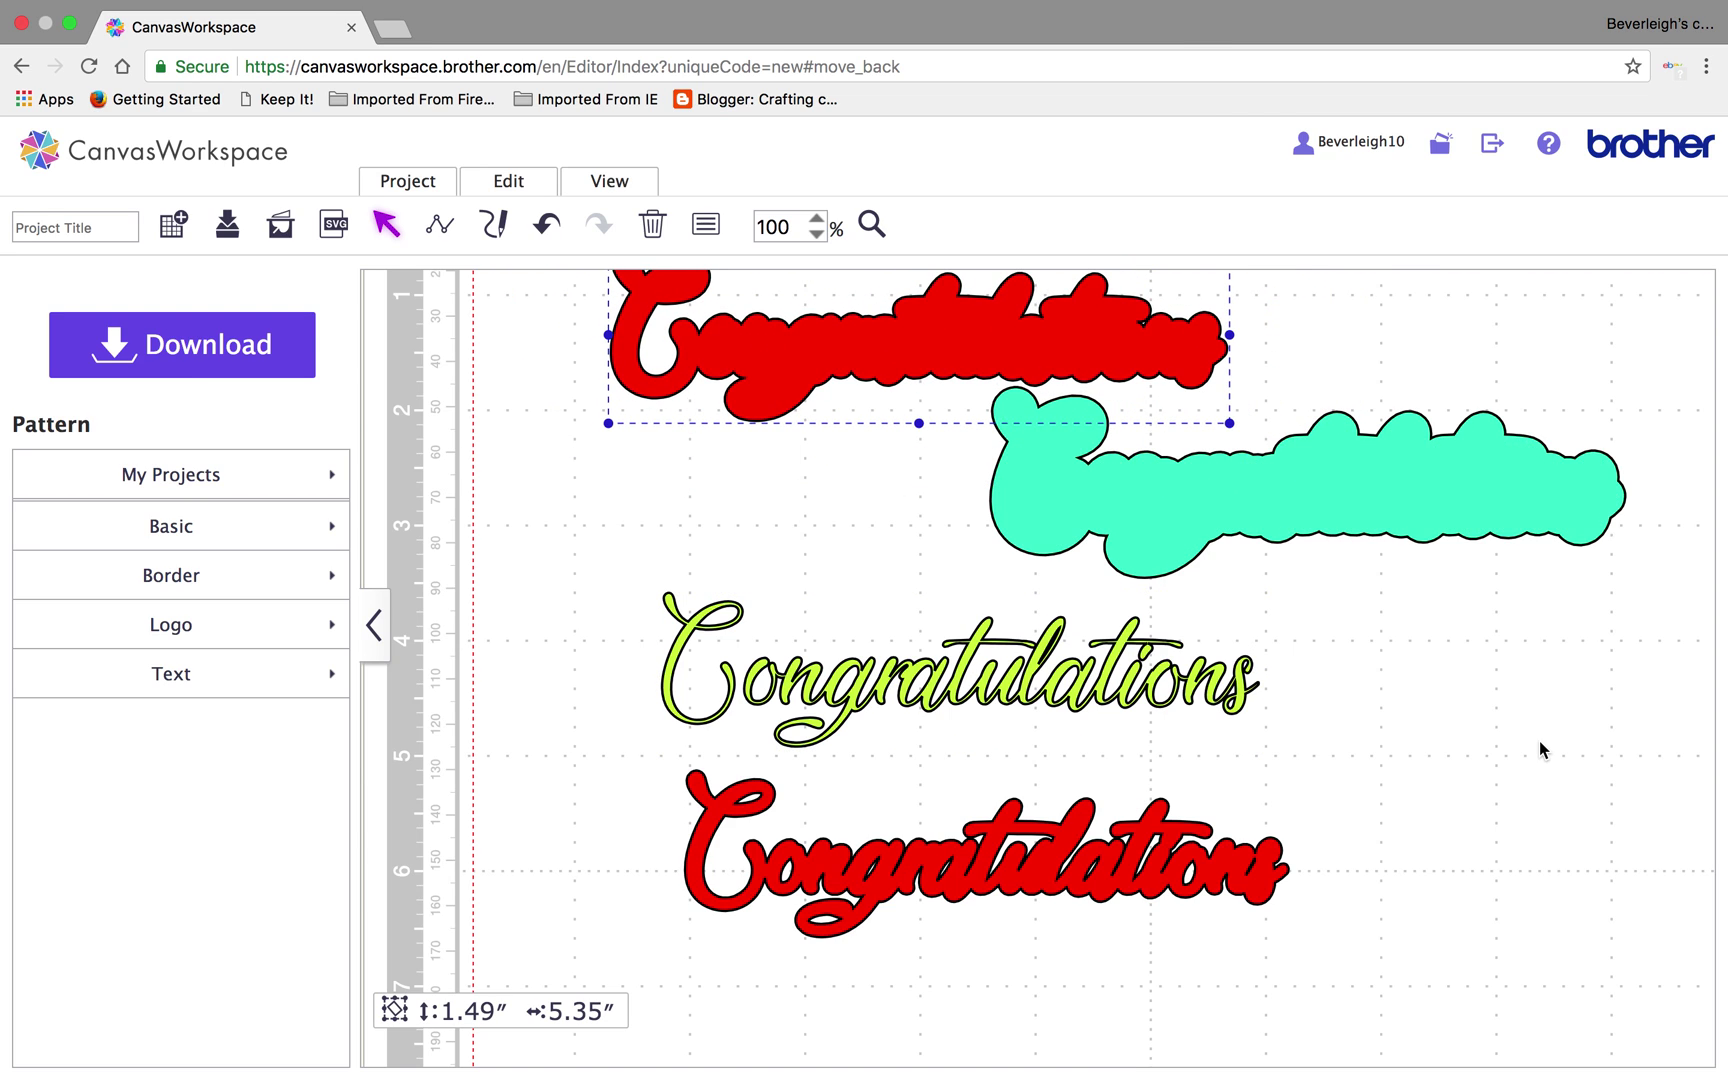